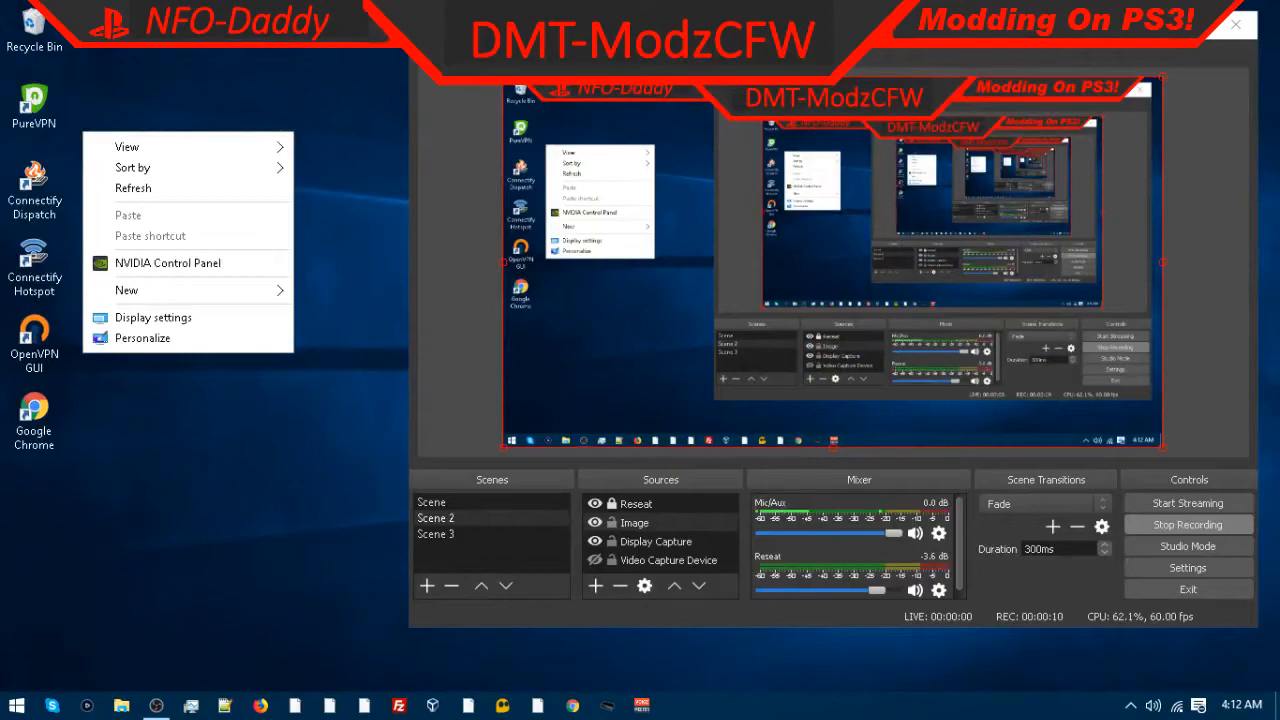
pyautogui.press('Escape')
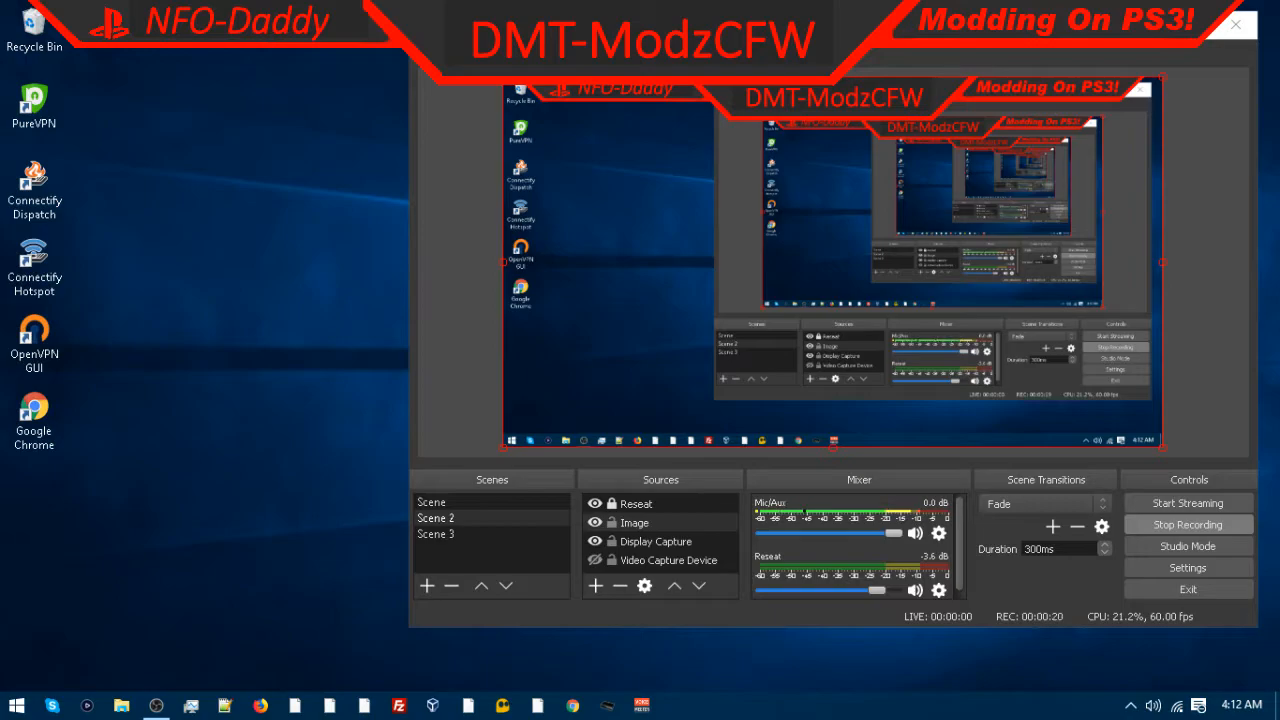
pyautogui.rightClick(251, 48)
pyautogui.click(193, 406)
pyautogui.click(1193, 24)
pyautogui.click(1172, 11)
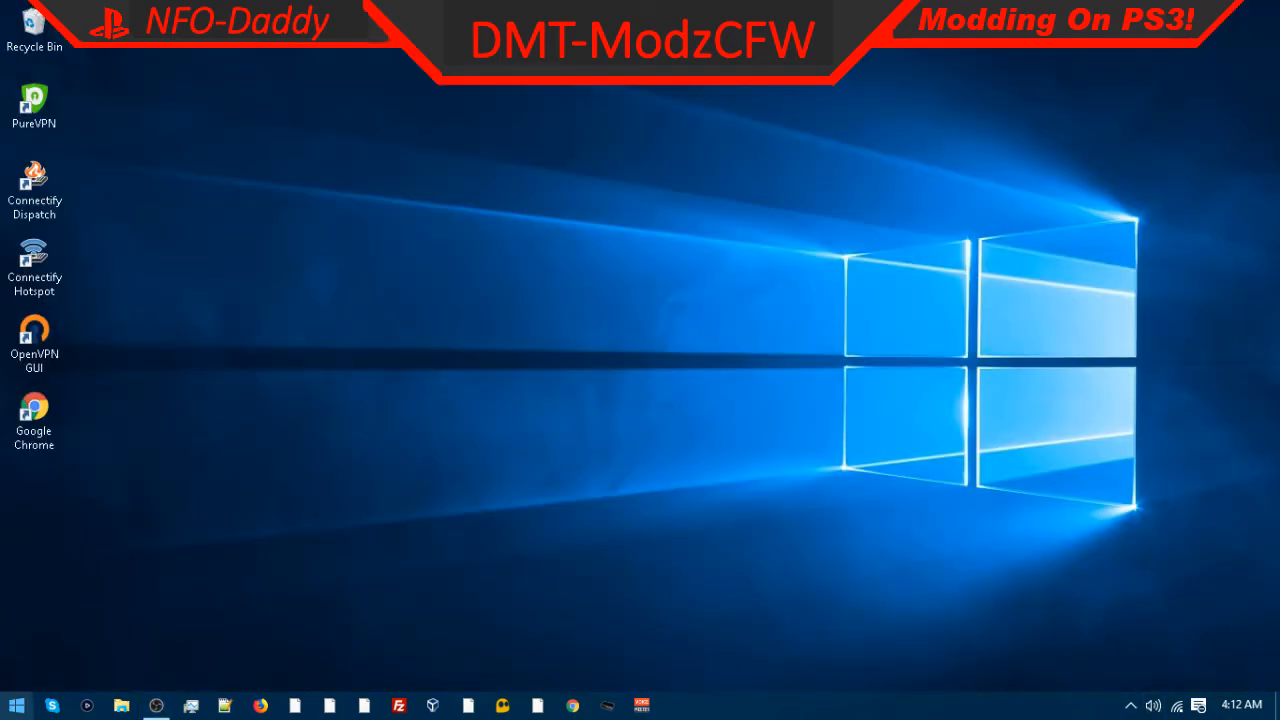
# Step: Open System Configuration by running msconfig from the Run dialog
pyautogui.rightClick(4, 711)
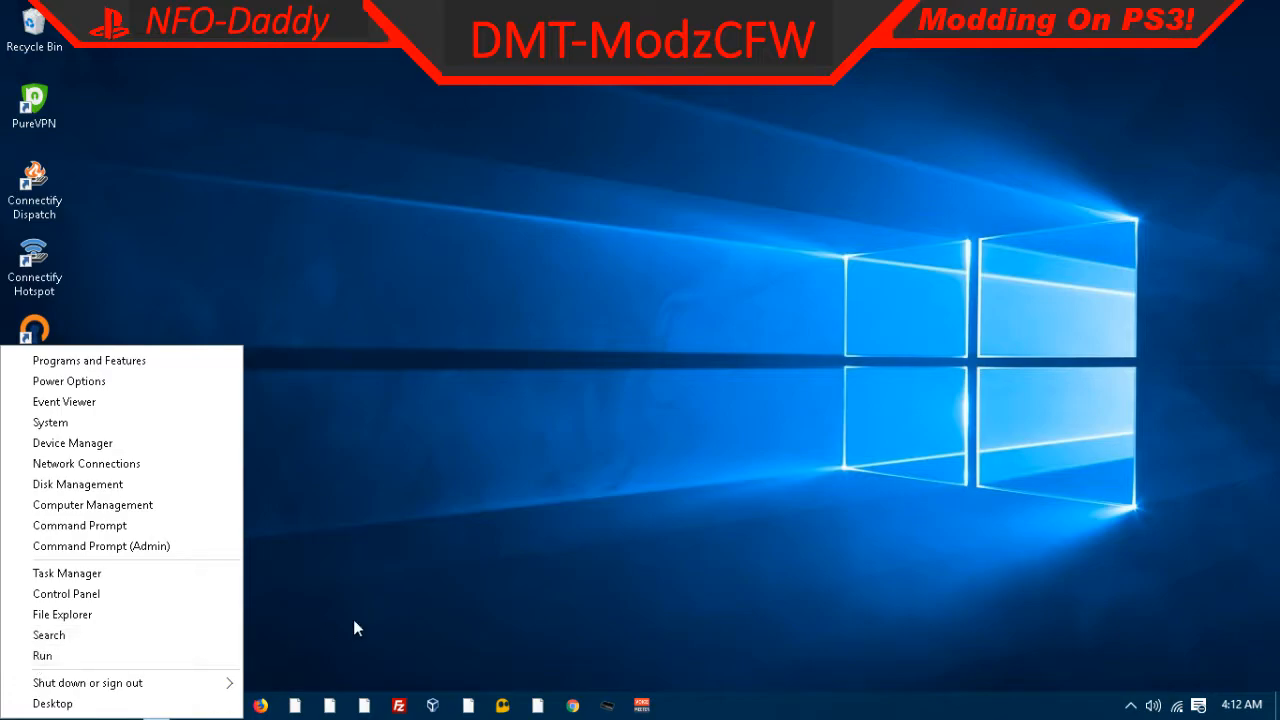
pyautogui.click(405, 590)
pyautogui.press('super+r')
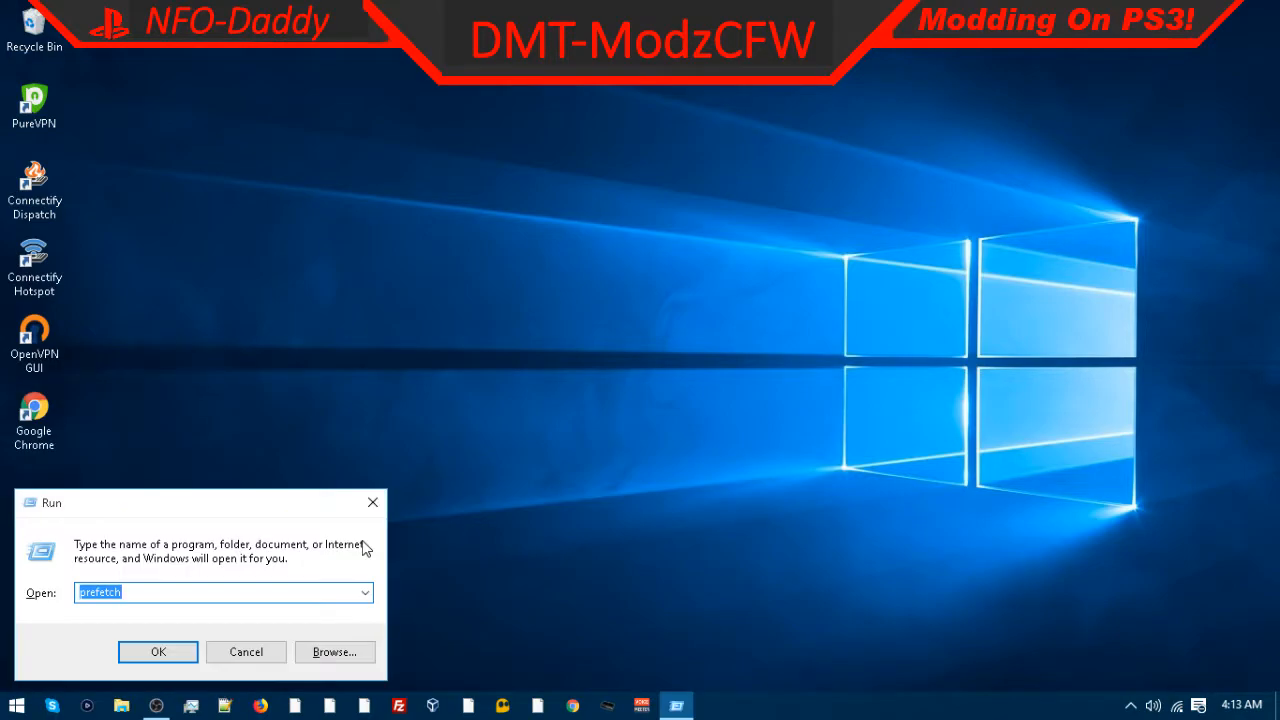
pyautogui.press('BackSpace')
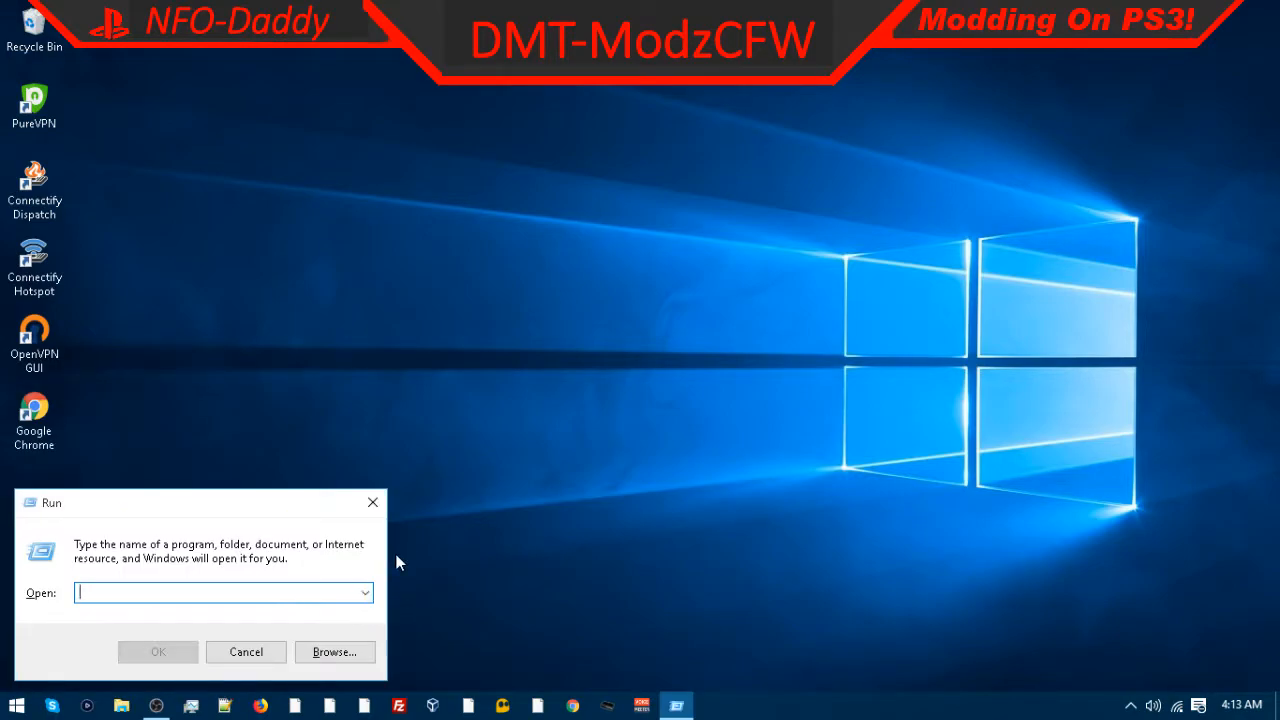
pyautogui.write('msco')
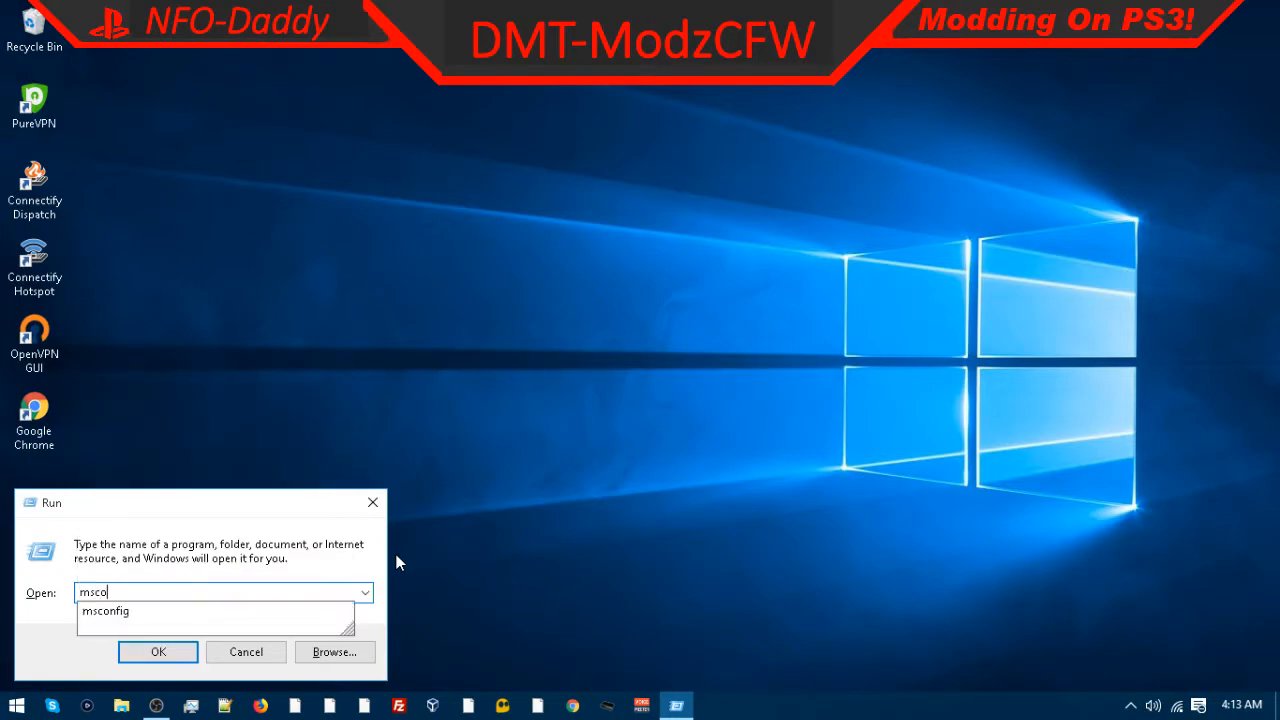
pyautogui.press('BackSpace')
pyautogui.press('BackSpace')
pyautogui.press('BackSpace')
pyautogui.press('BackSpace')
pyautogui.write('msconfig')
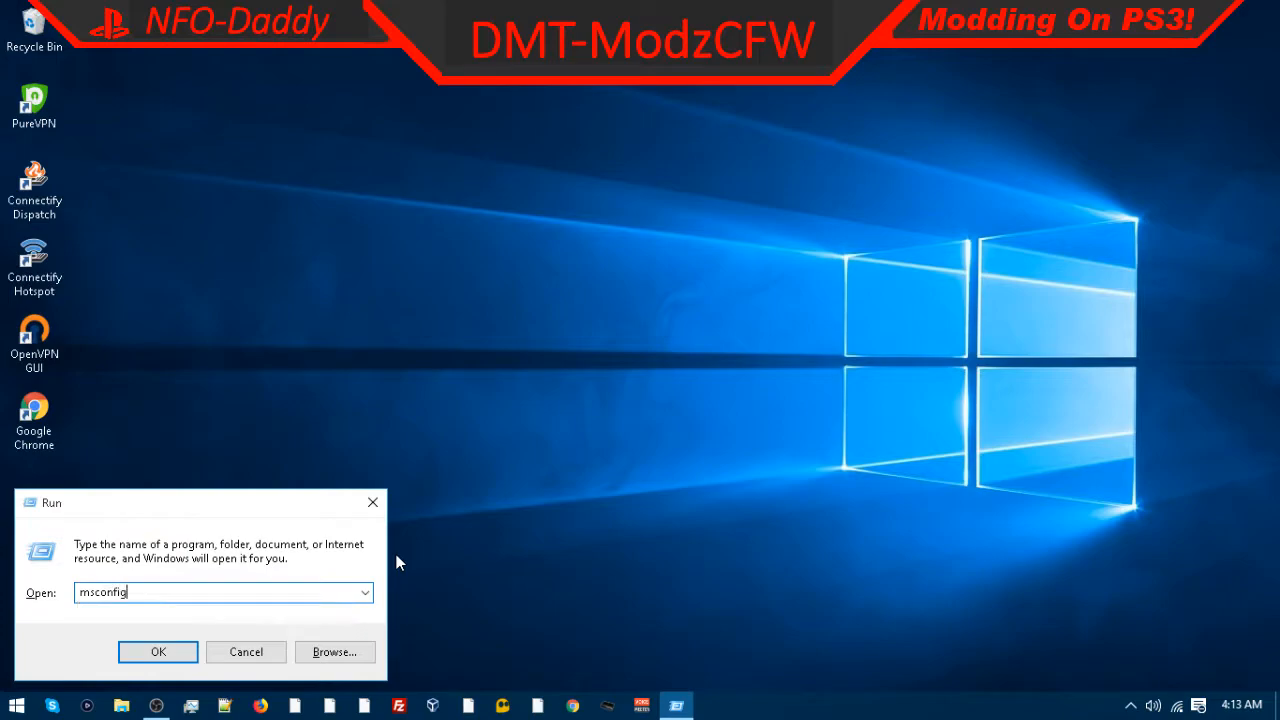
pyautogui.press('Return')
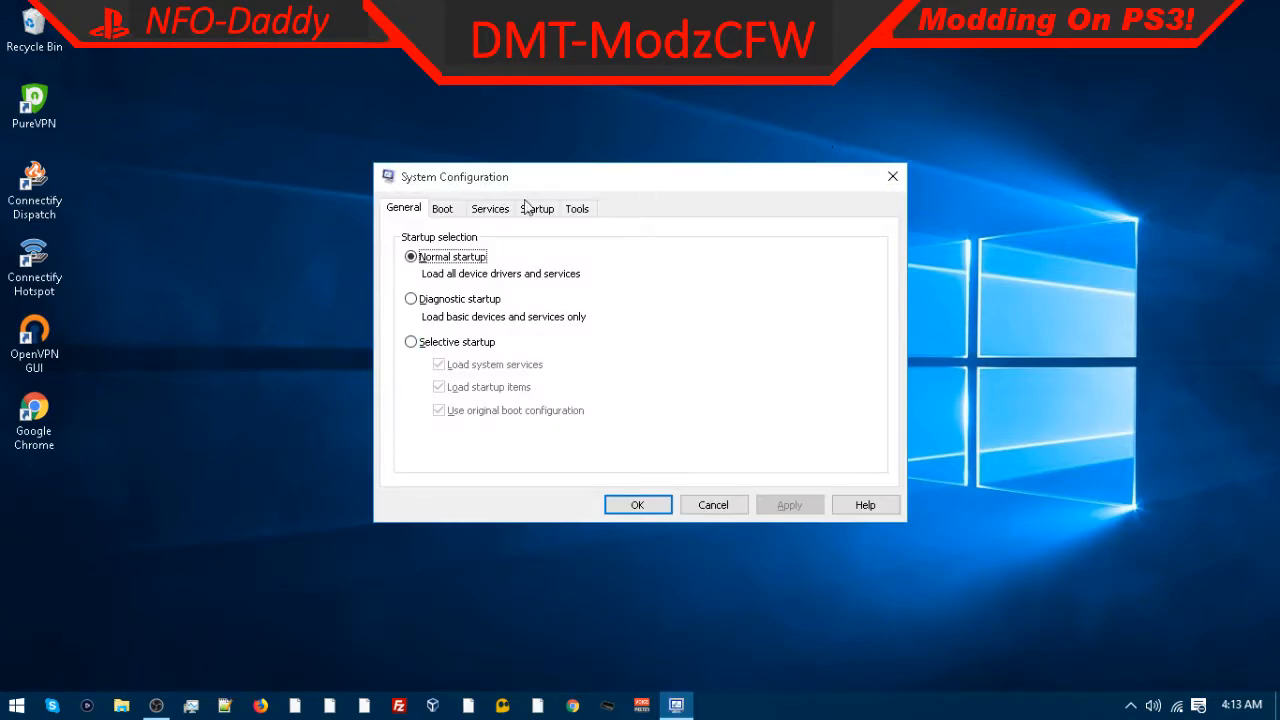
# Step: Open the boot advanced options and enable Number of processors, setting it to 4
pyautogui.click(409, 208)
pyautogui.click(442, 208)
pyautogui.click(436, 346)
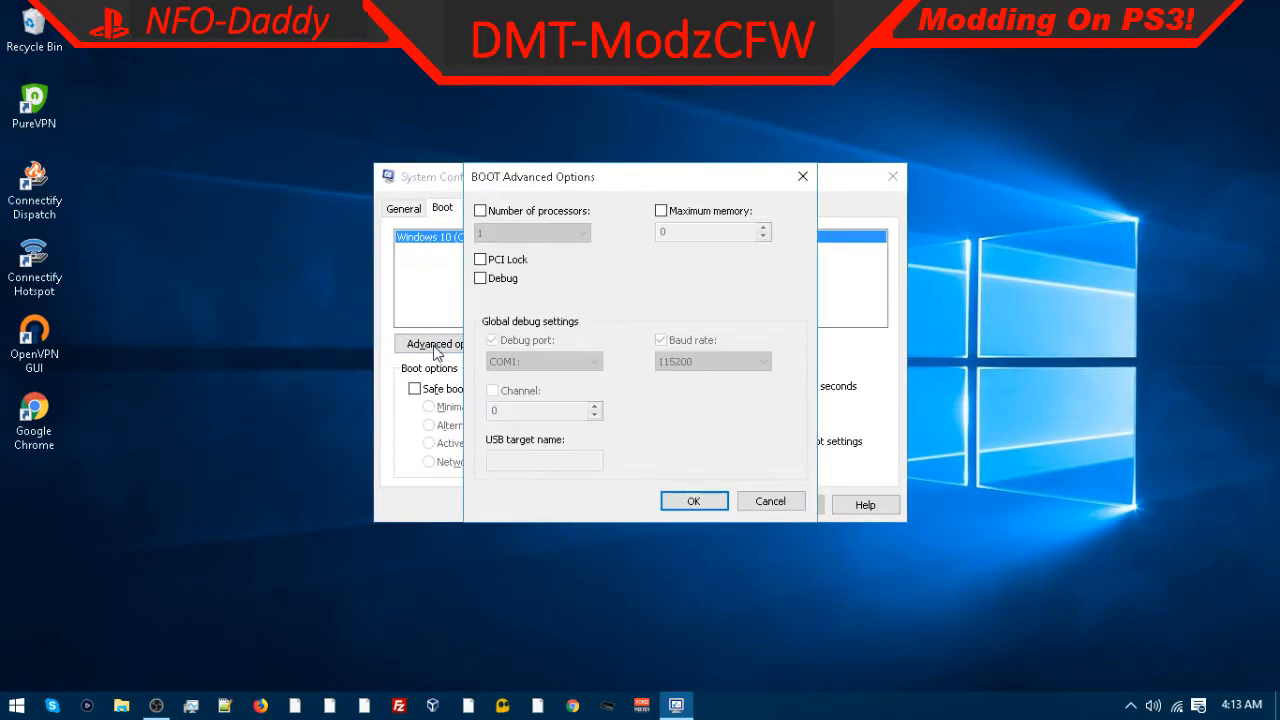
pyautogui.click(480, 211)
pyautogui.click(520, 232)
pyautogui.click(490, 286)
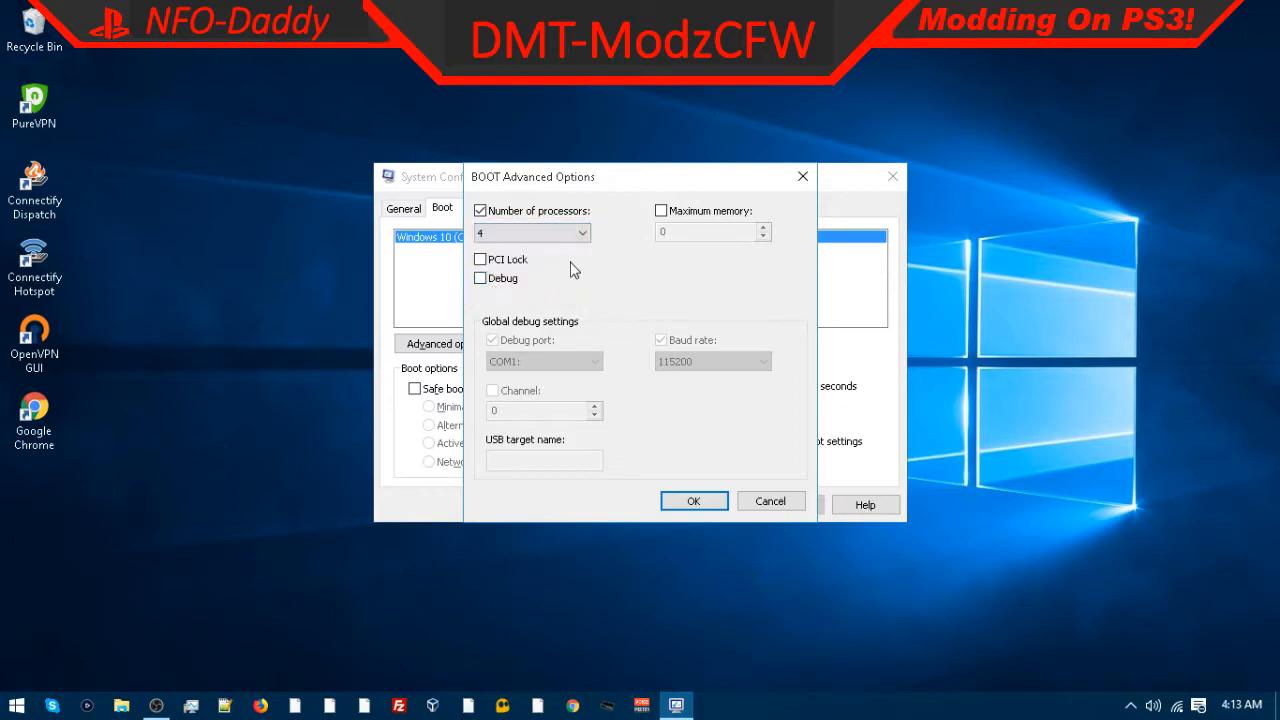
# Step: Enable Maximum memory at 8192 and confirm the boot advanced options
pyautogui.click(675, 212)
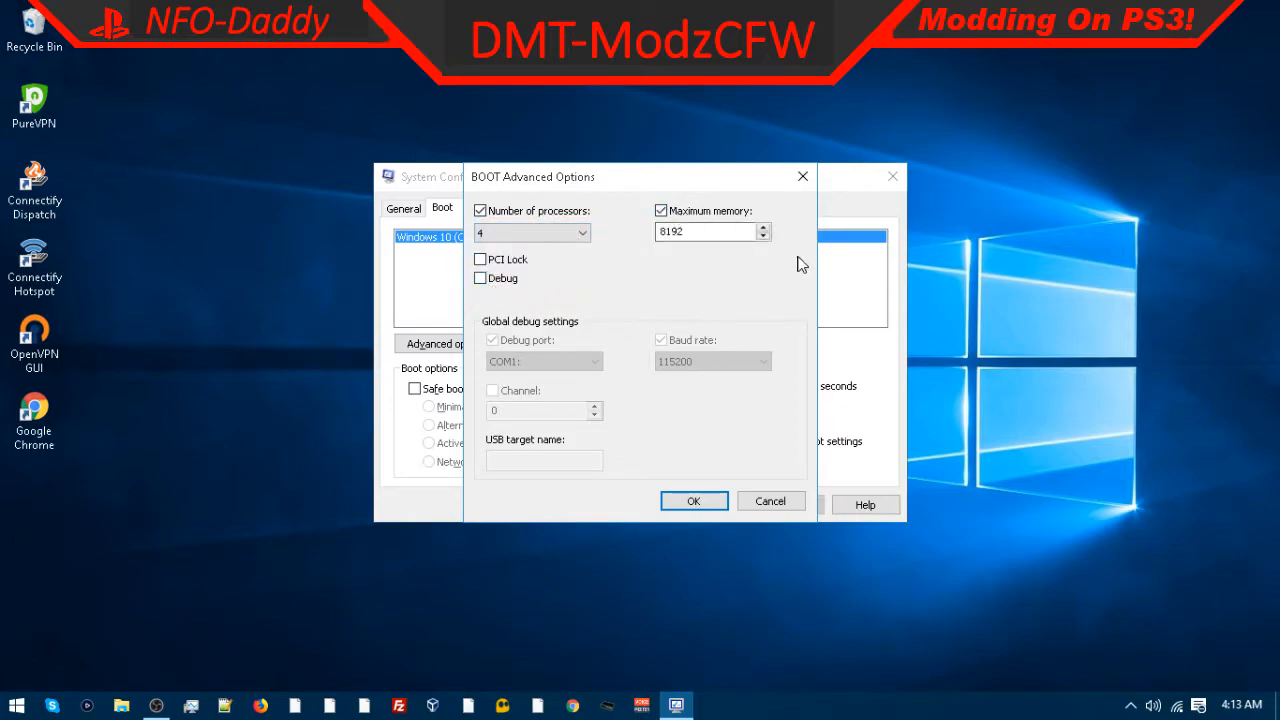
pyautogui.click(764, 228)
pyautogui.click(700, 230)
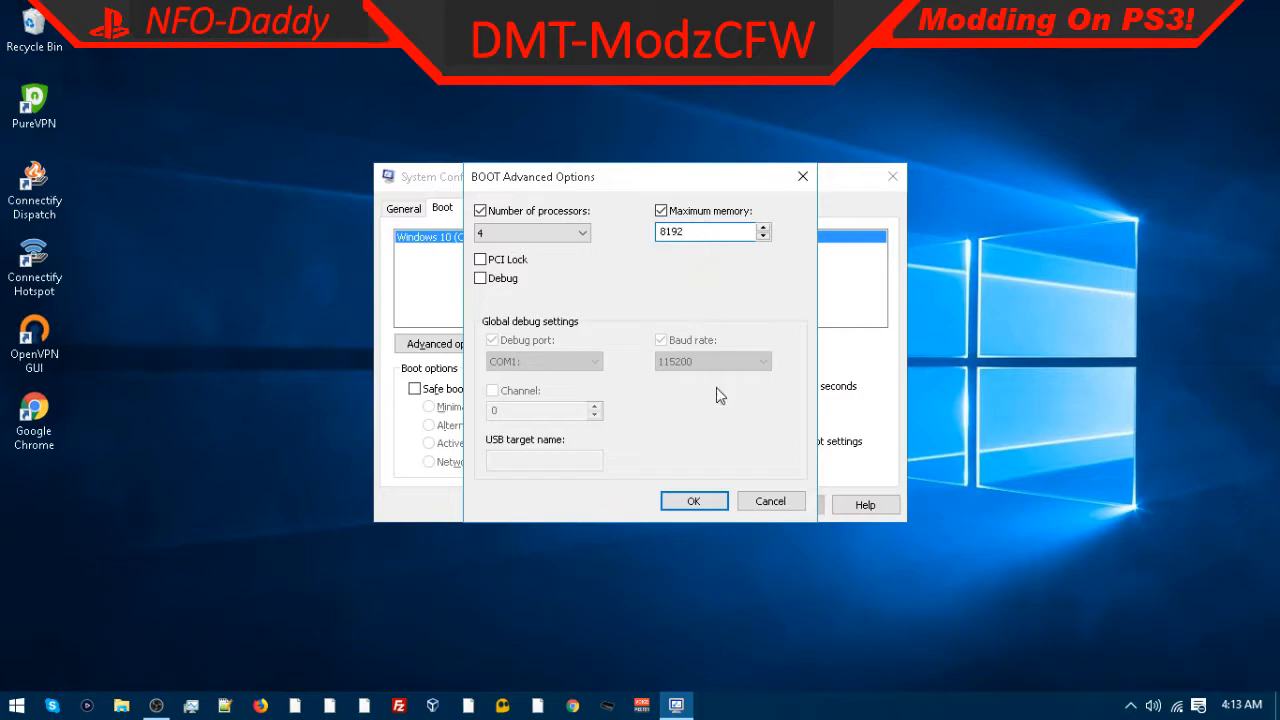
pyautogui.click(706, 495)
pyautogui.click(692, 503)
# Step: Enable No GUI boot, apply and confirm System Configuration, exiting without restarting
pyautogui.click(786, 386)
pyautogui.moveTo(804, 386); pyautogui.dragTo(673, 389)
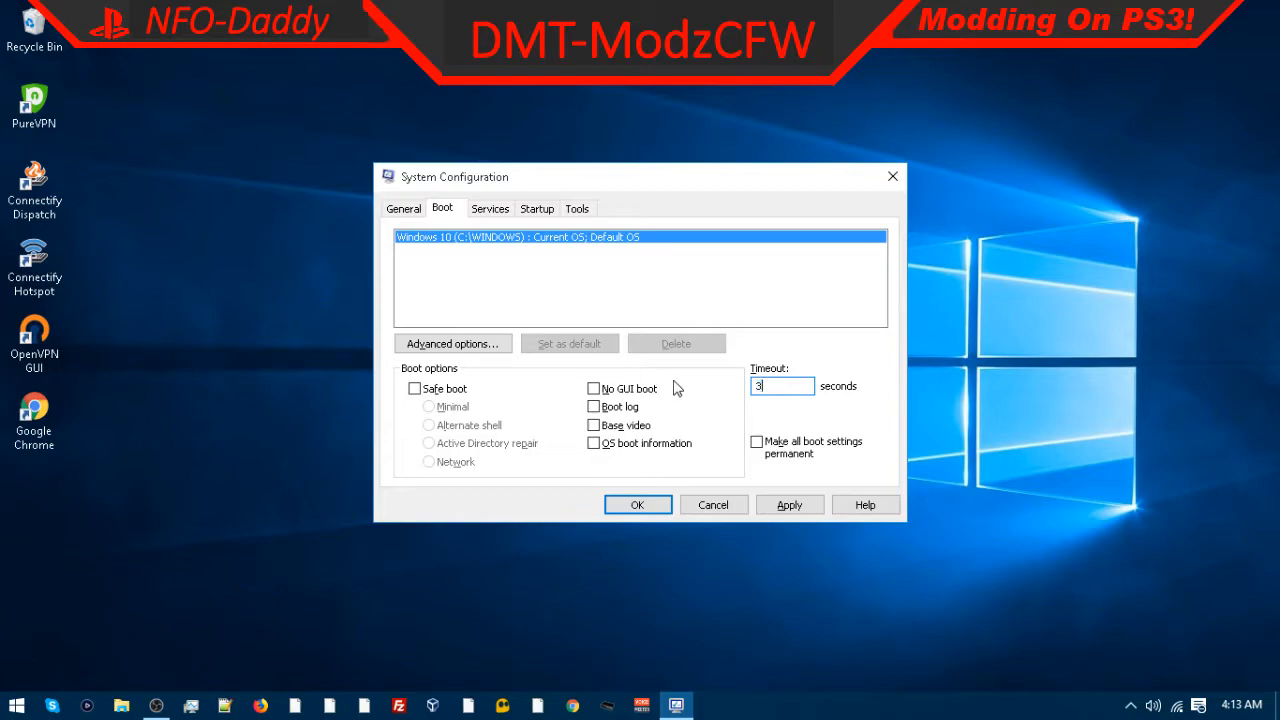
pyautogui.click(594, 389)
pyautogui.click(594, 389)
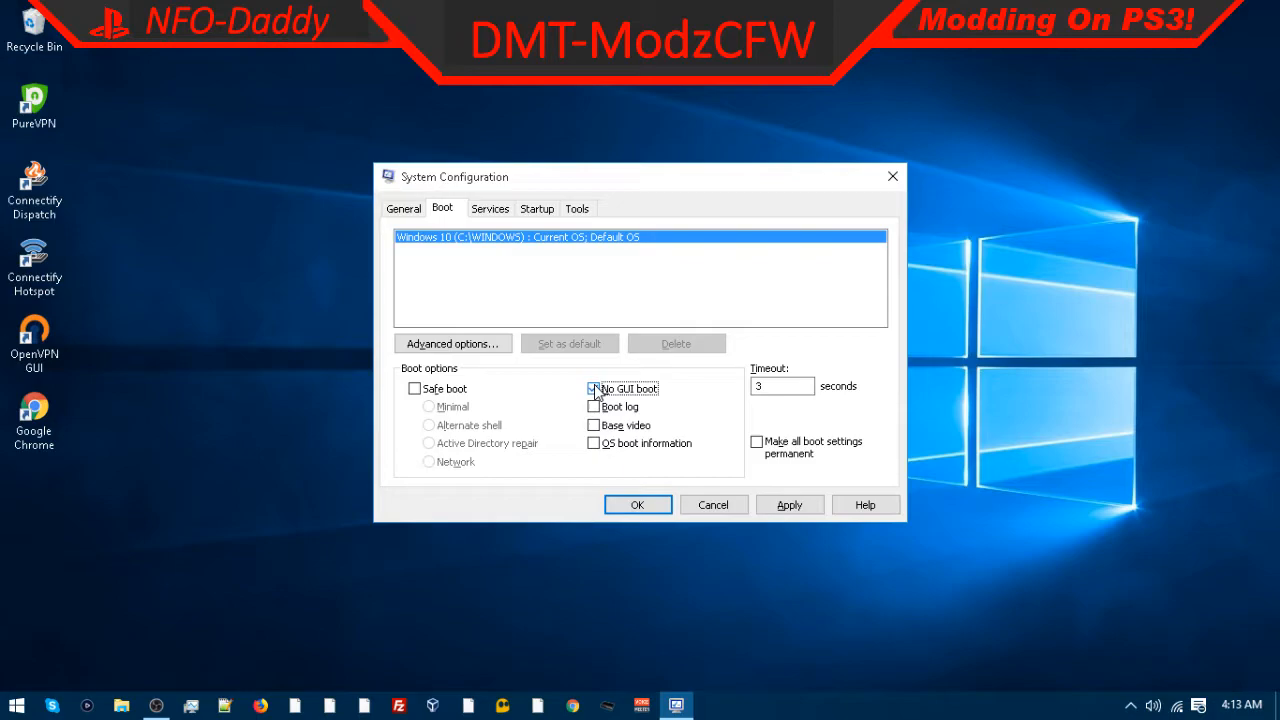
pyautogui.click(594, 389)
pyautogui.click(789, 505)
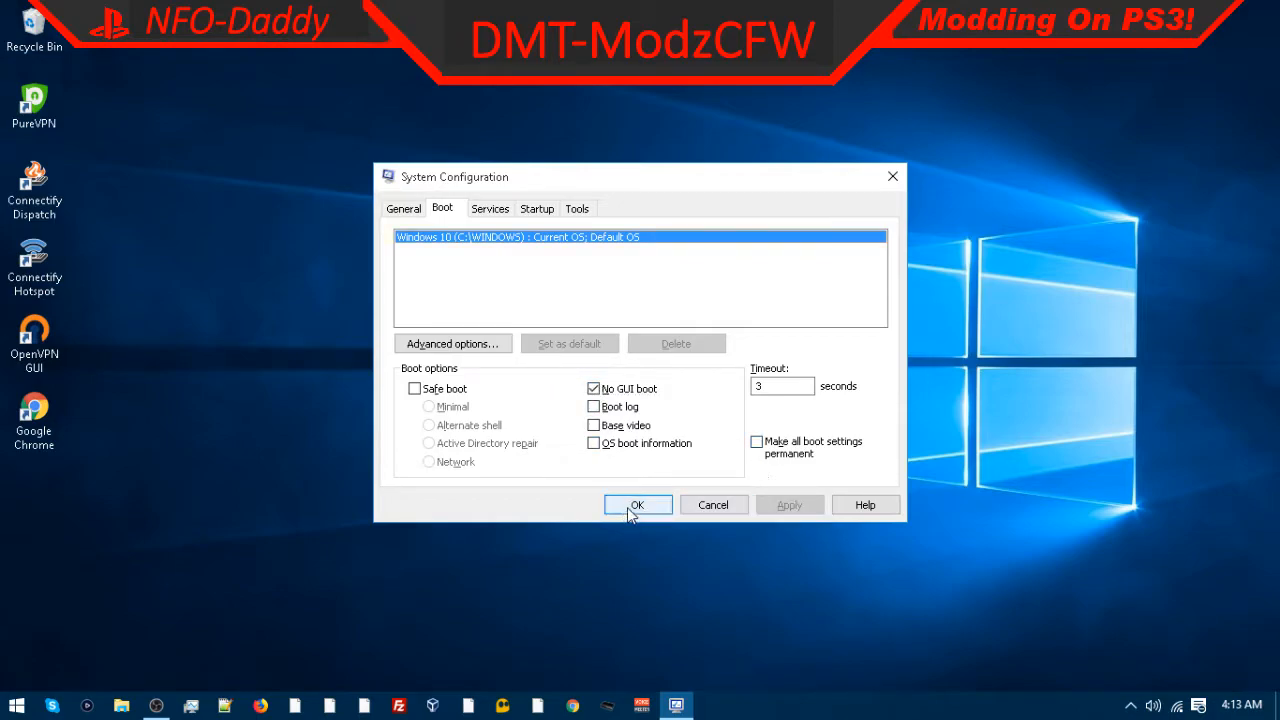
pyautogui.click(637, 505)
pyautogui.click(714, 389)
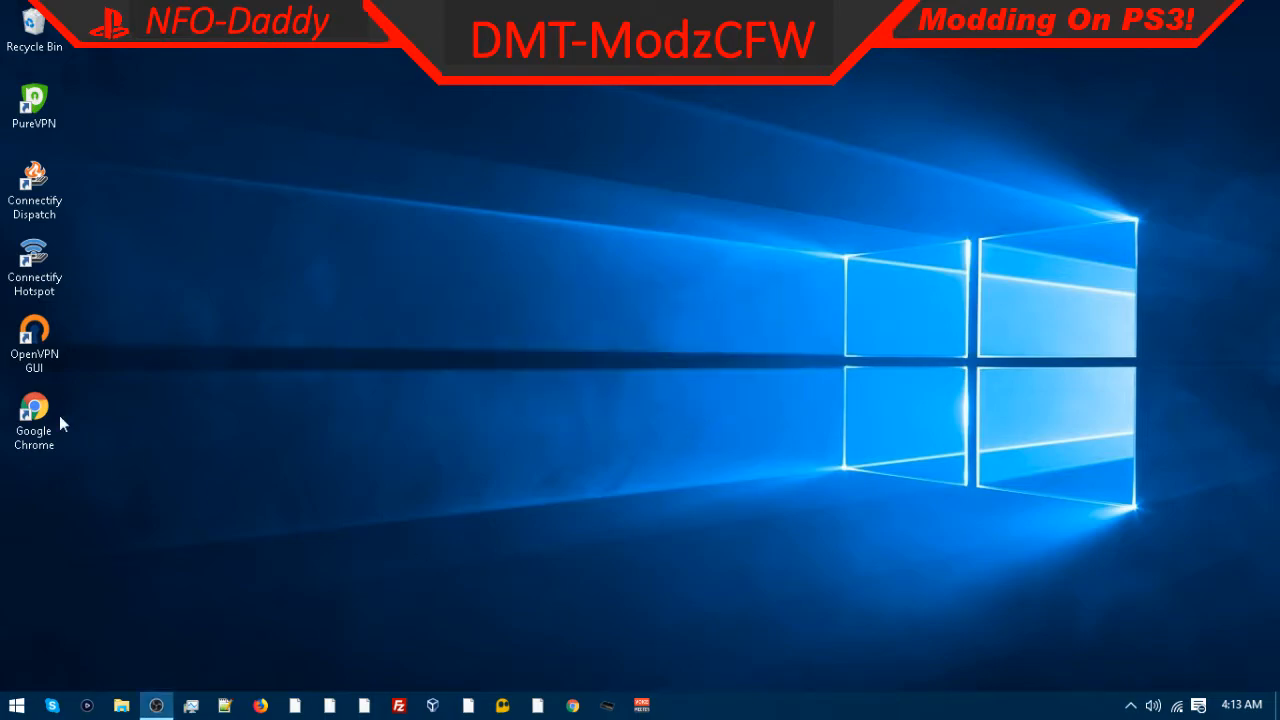
# Step: Open Power Options under System and Security in Control Panel
pyautogui.rightClick(10, 710)
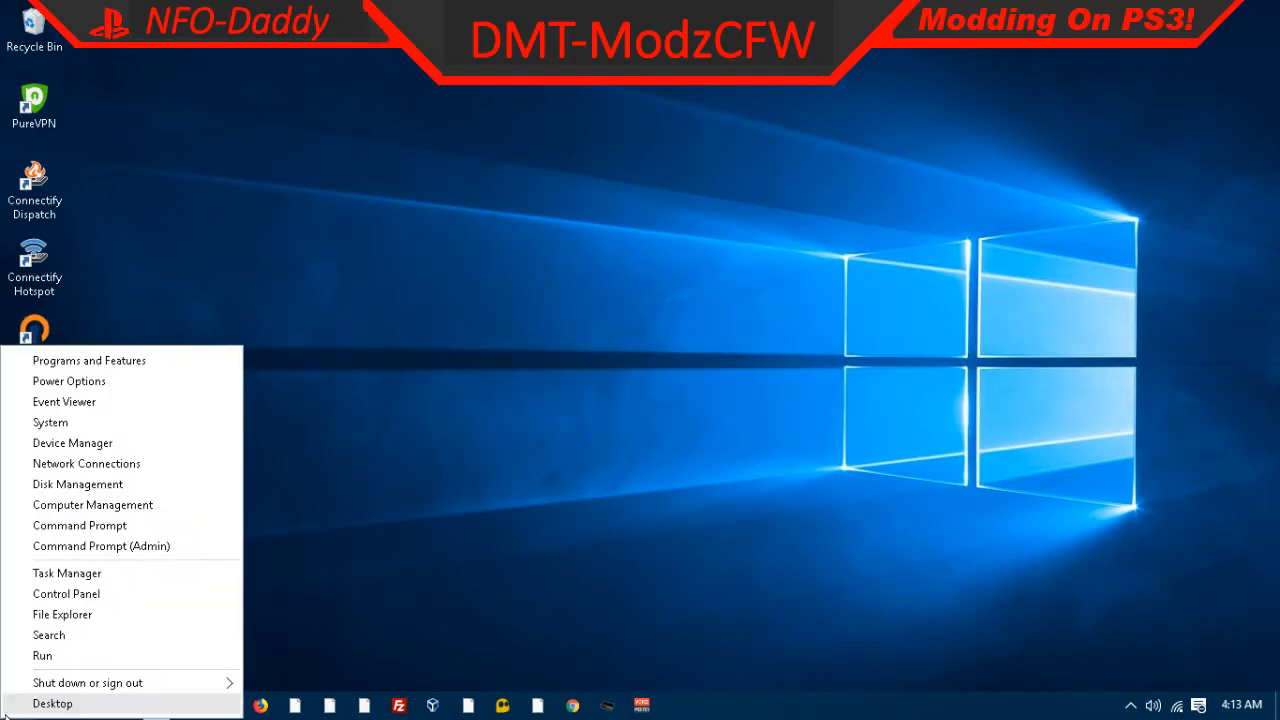
pyautogui.click(78, 594)
pyautogui.scroll(-2, 310, 300)
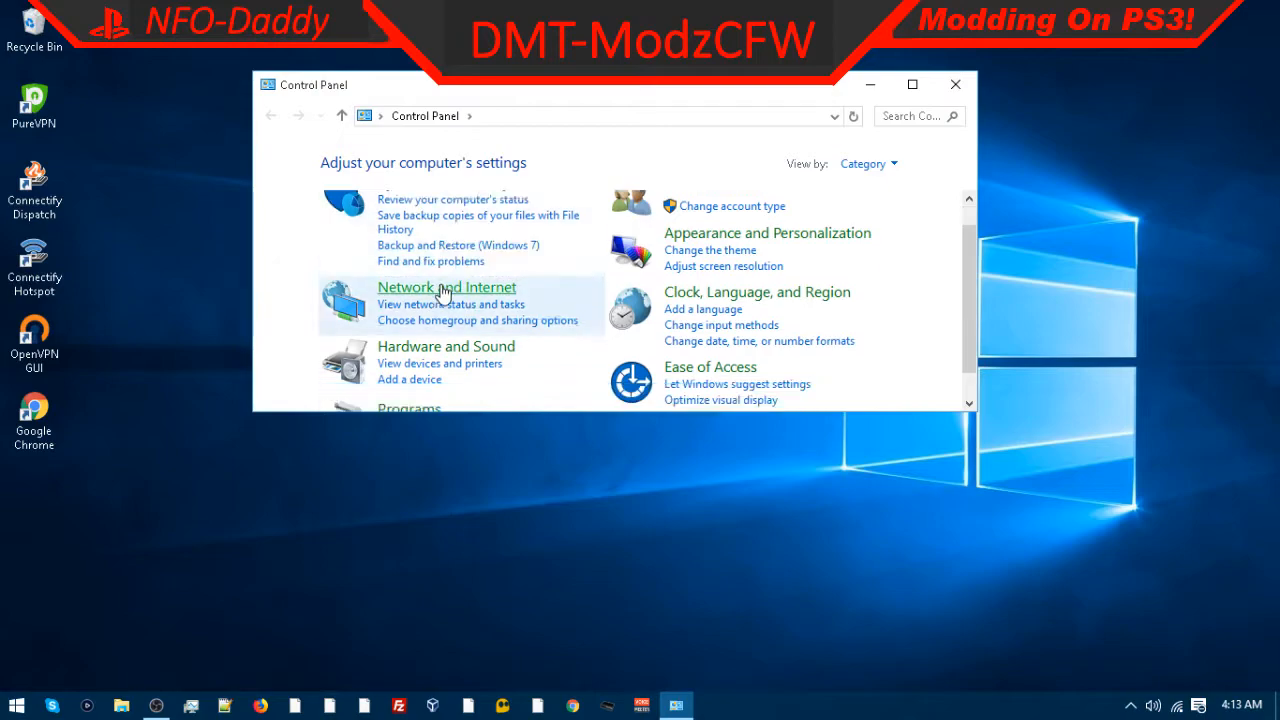
pyautogui.scroll(2, 440, 371)
pyautogui.click(437, 316)
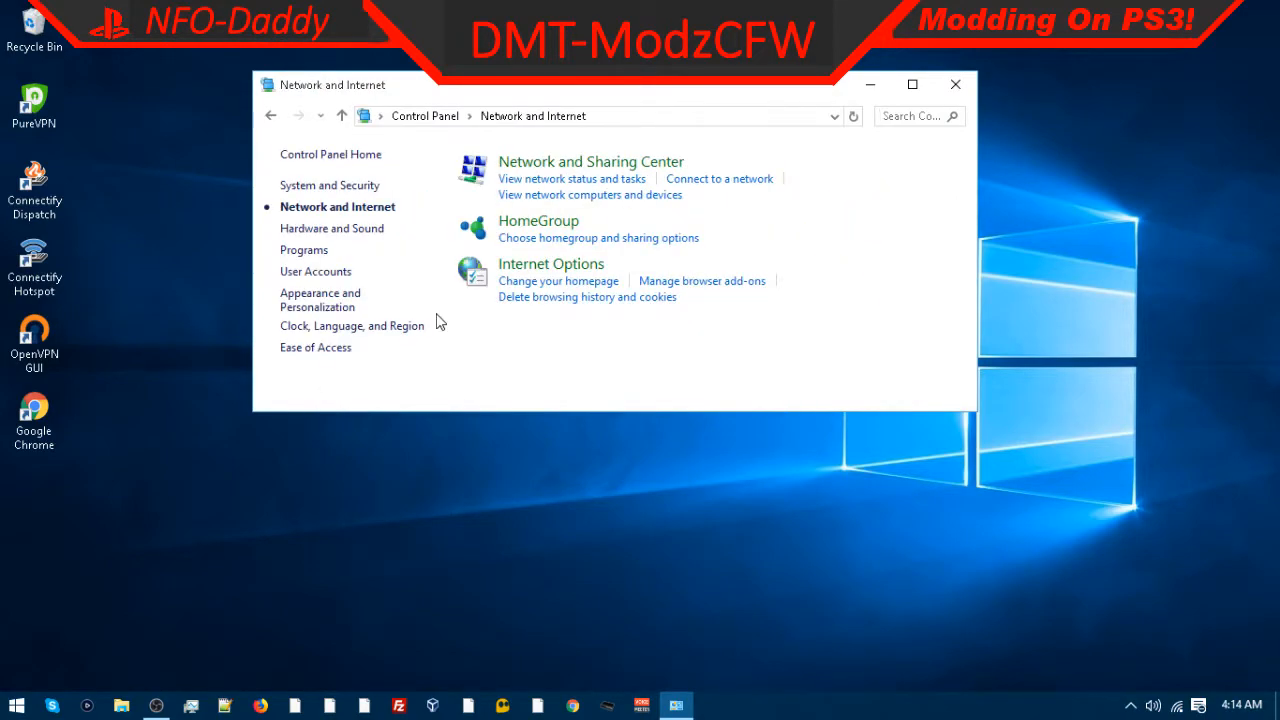
pyautogui.click(271, 116)
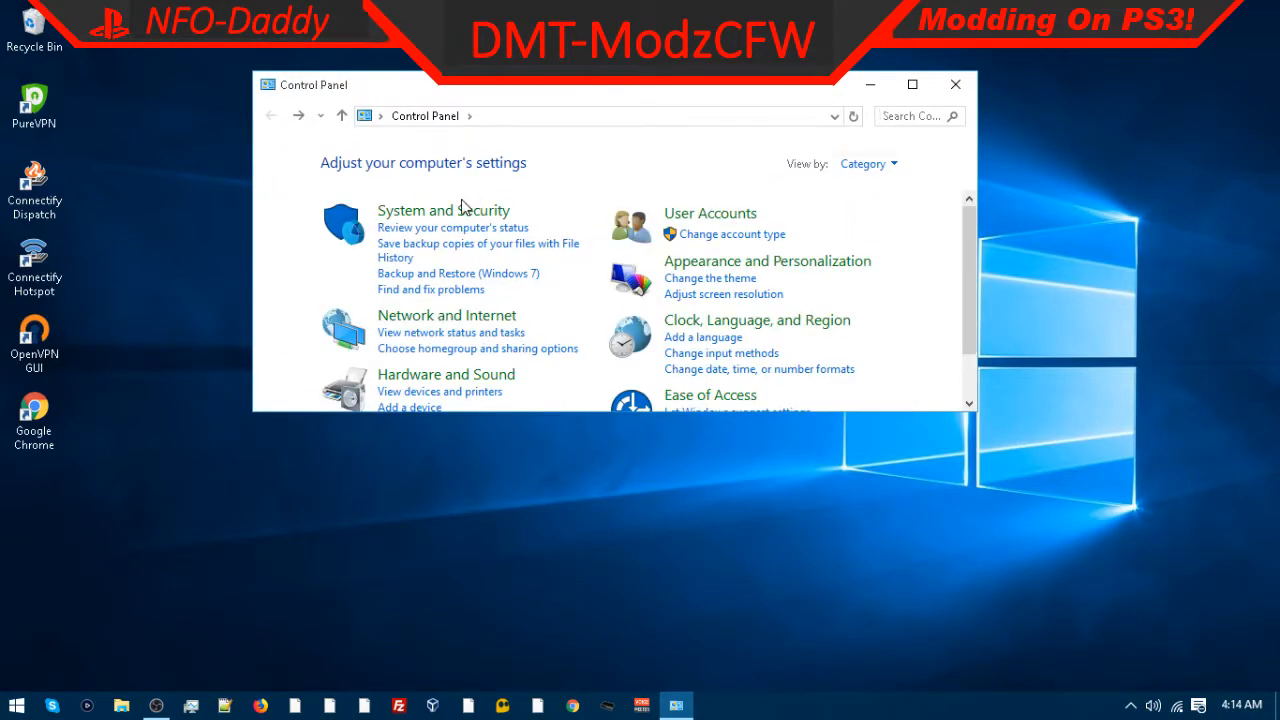
pyautogui.click(460, 209)
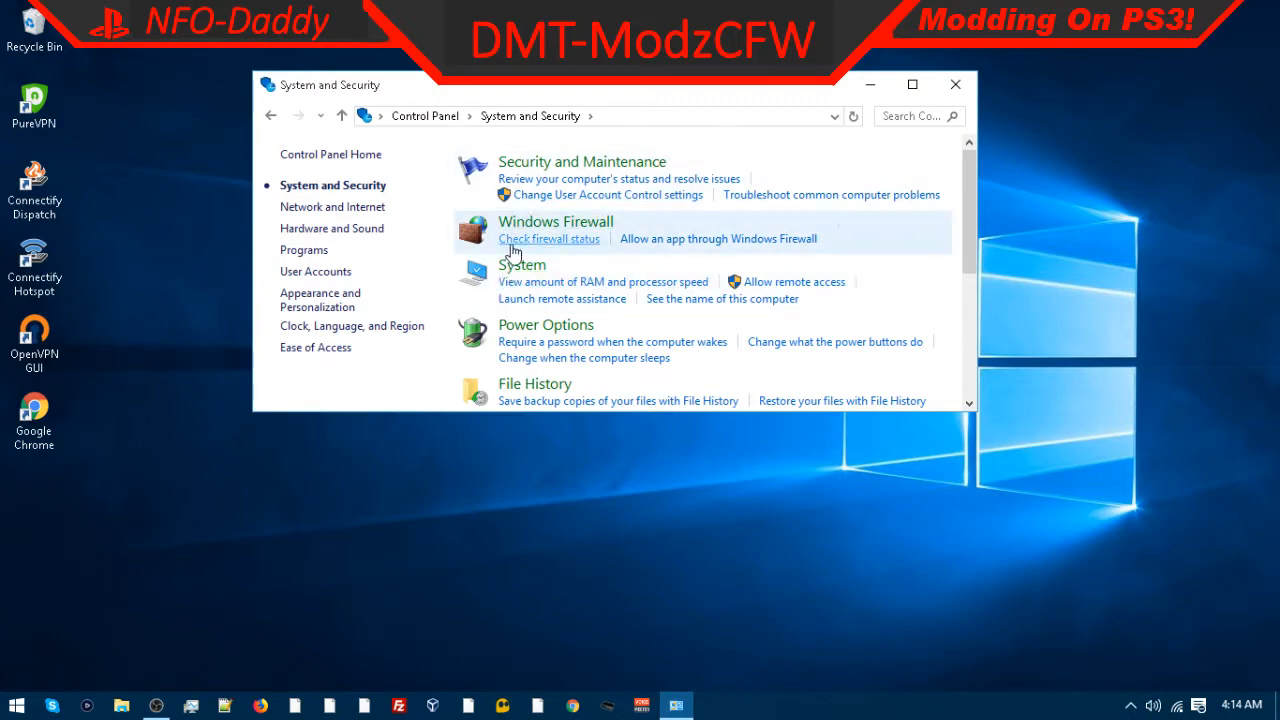
pyautogui.scroll(-1, 540, 275)
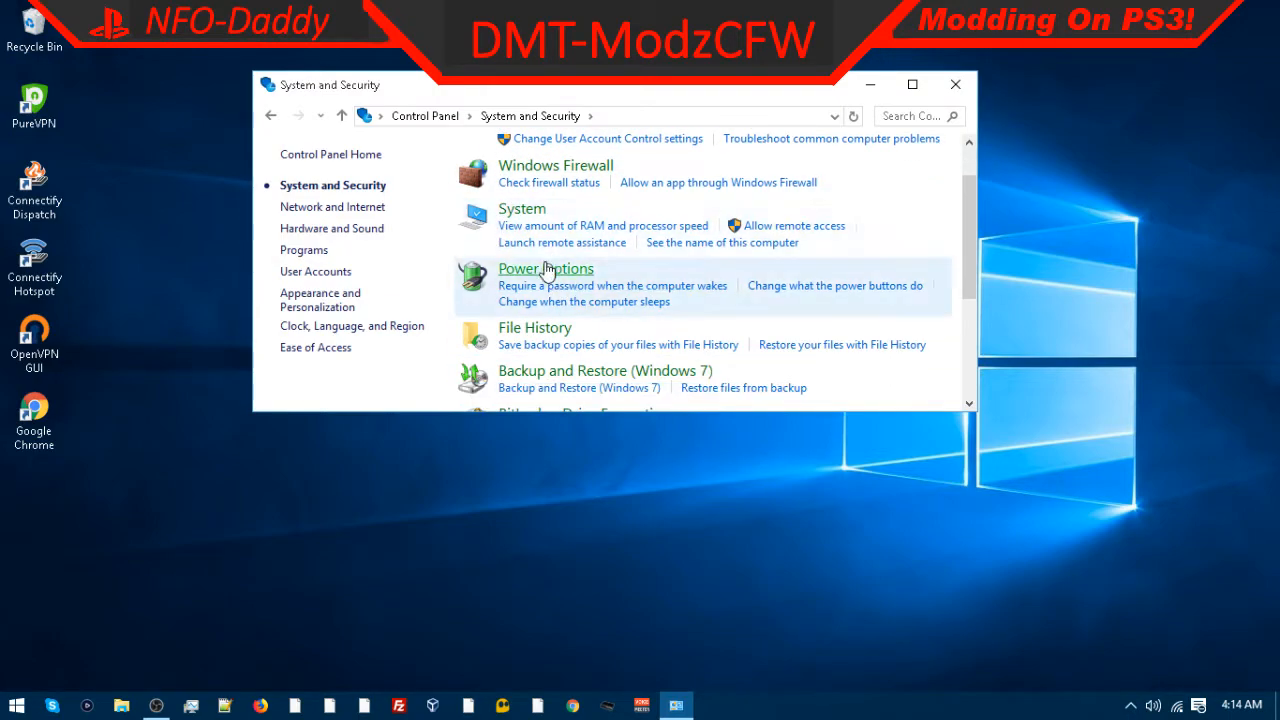
pyautogui.click(547, 270)
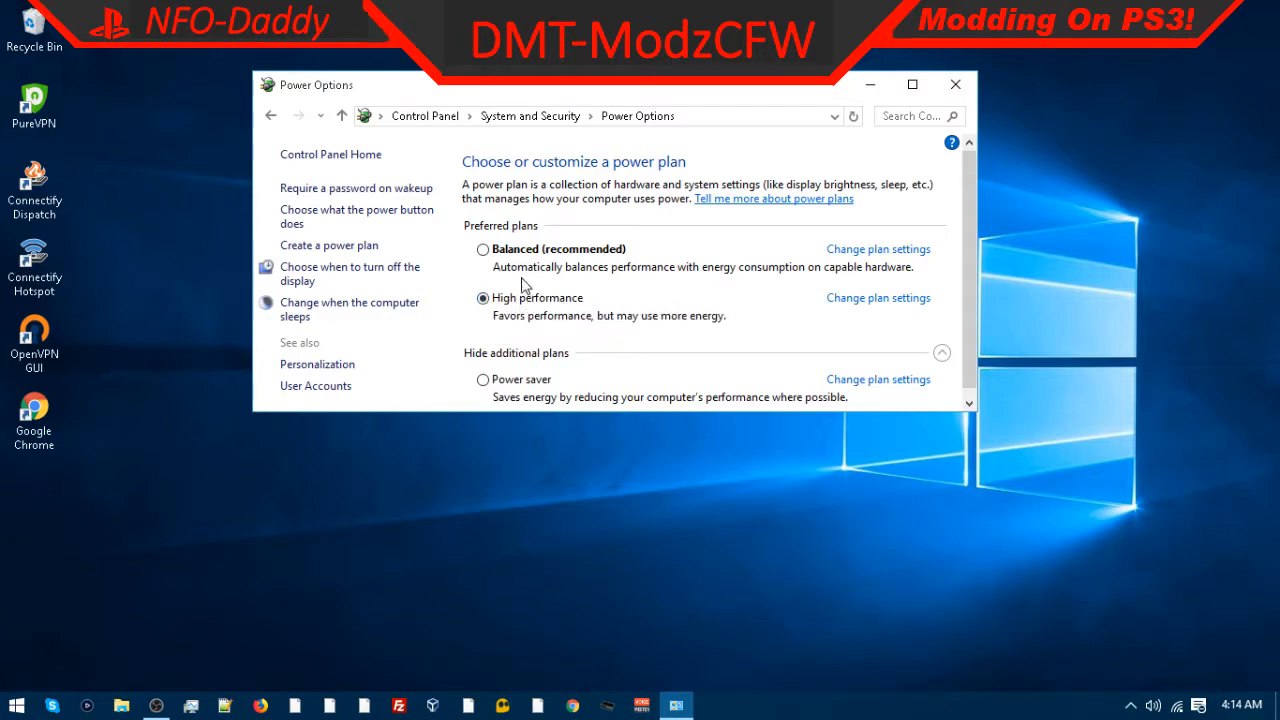
# Step: Open advanced settings of the High performance plan and set Turn off hard disk after to 99999 minutes, then apply
pyautogui.click(868, 298)
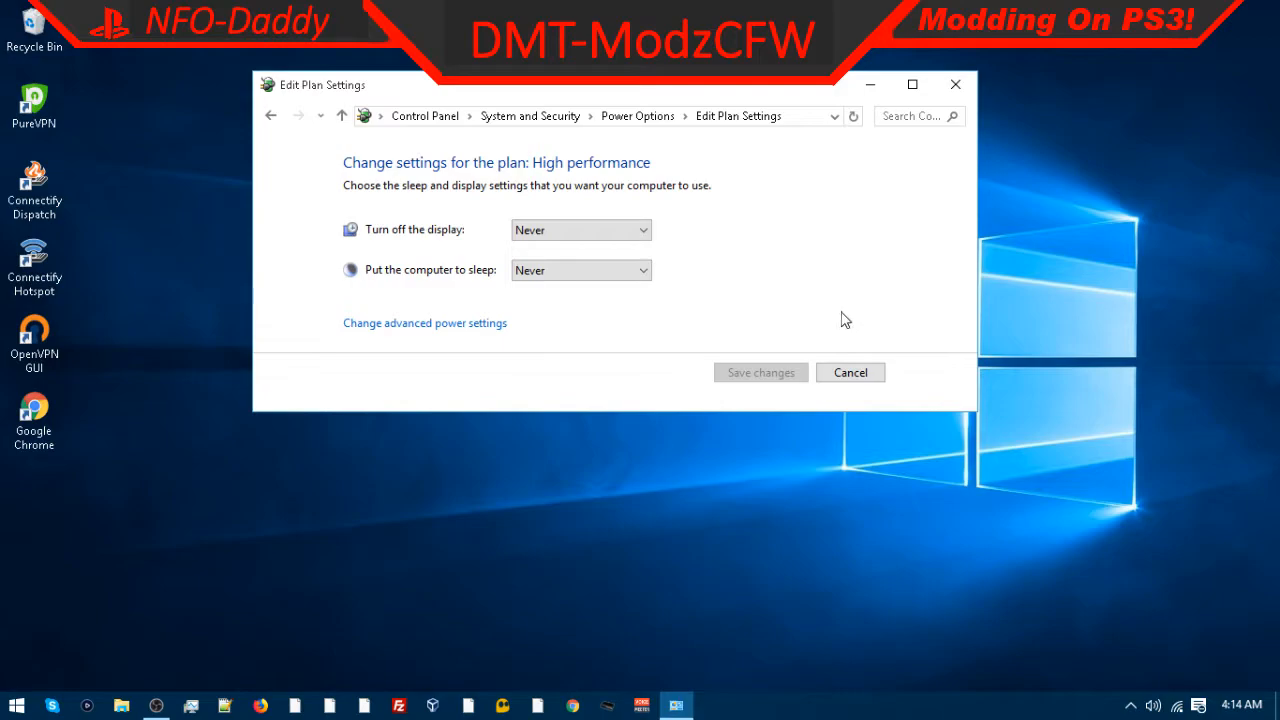
pyautogui.click(410, 326)
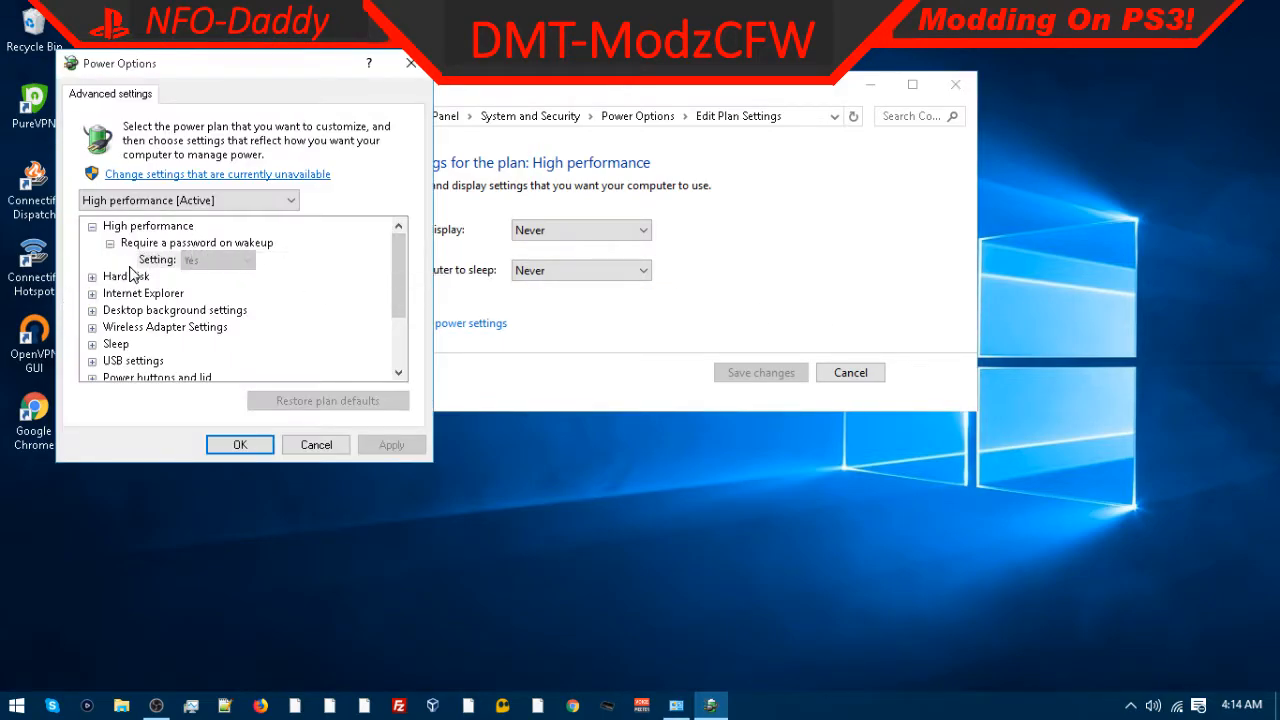
pyautogui.click(122, 229)
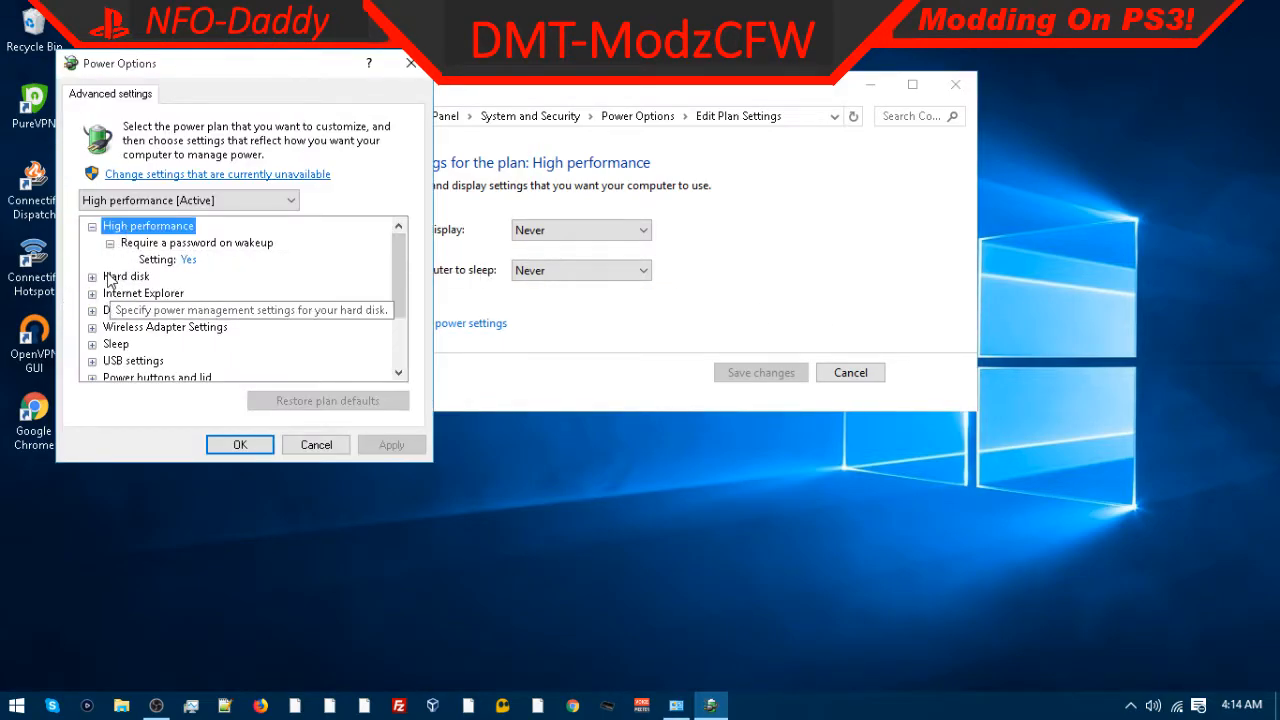
pyautogui.doubleClick(120, 276)
pyautogui.doubleClick(183, 293)
pyautogui.click(185, 310)
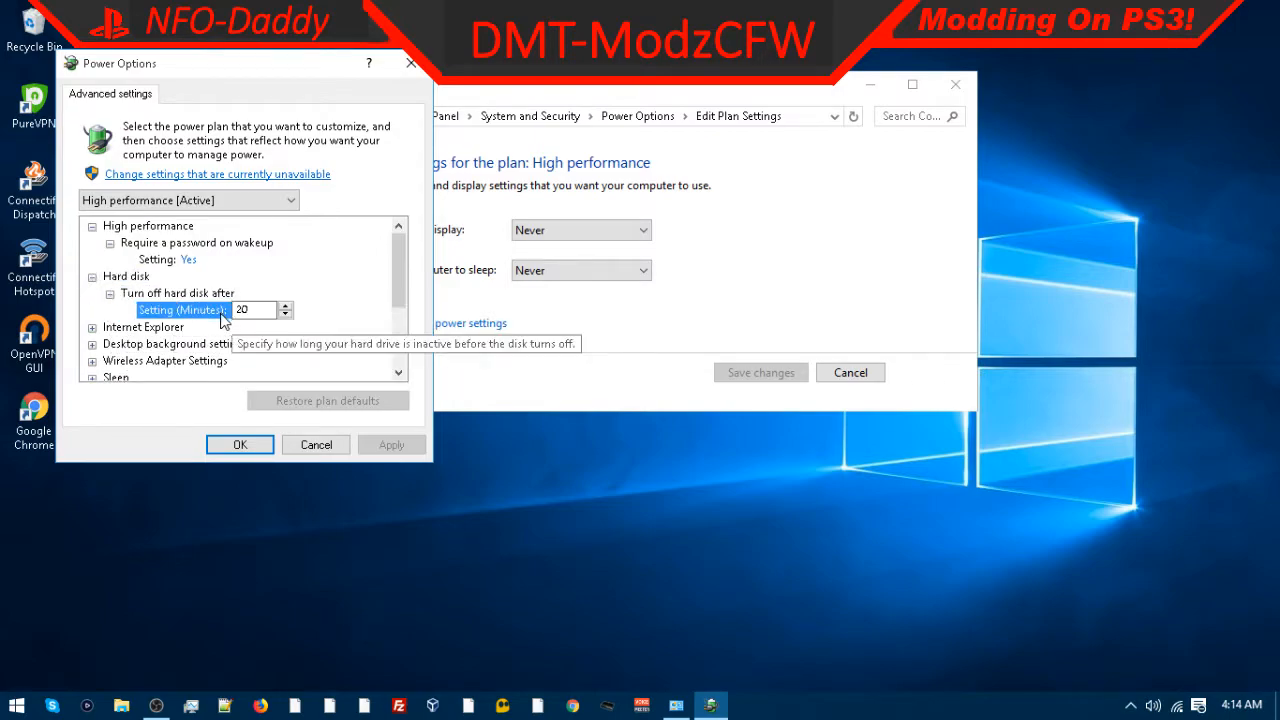
pyautogui.write('99999')
pyautogui.click(390, 446)
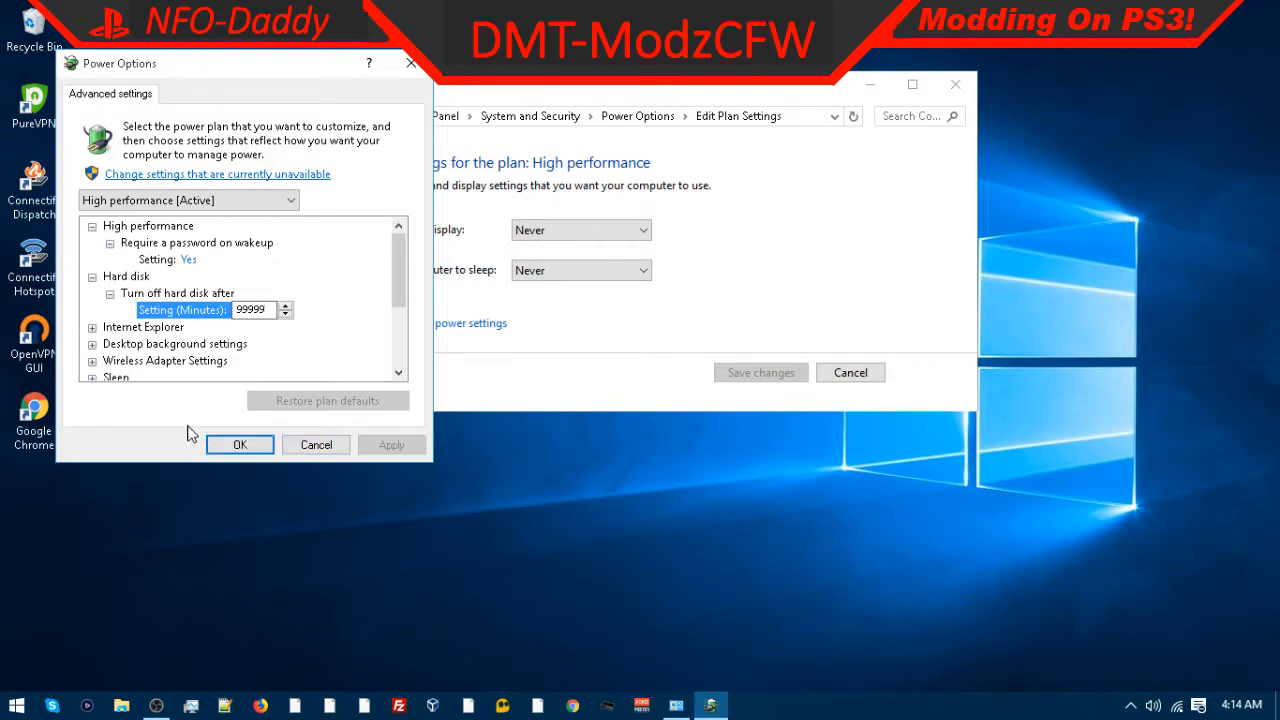
# Step: Set PCI Express Link State Power Management to Off
pyautogui.scroll(-2, 212, 340)
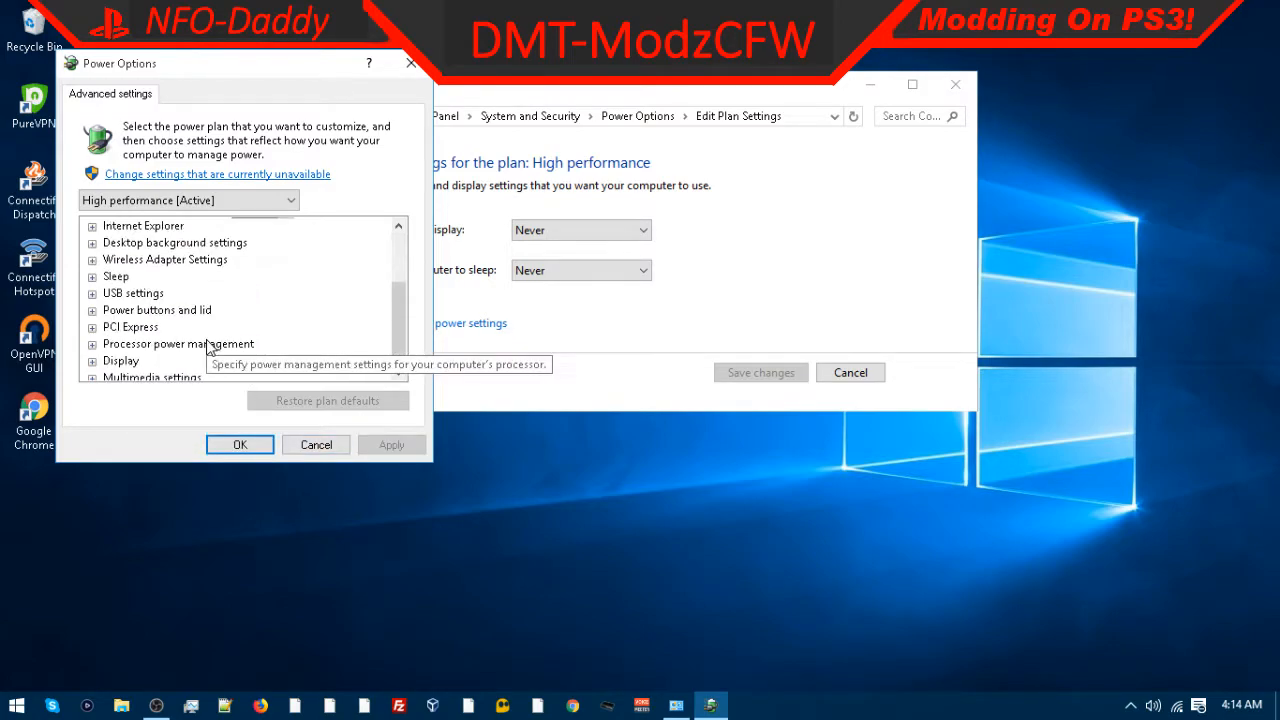
pyautogui.doubleClick(125, 327)
pyautogui.doubleClick(150, 344)
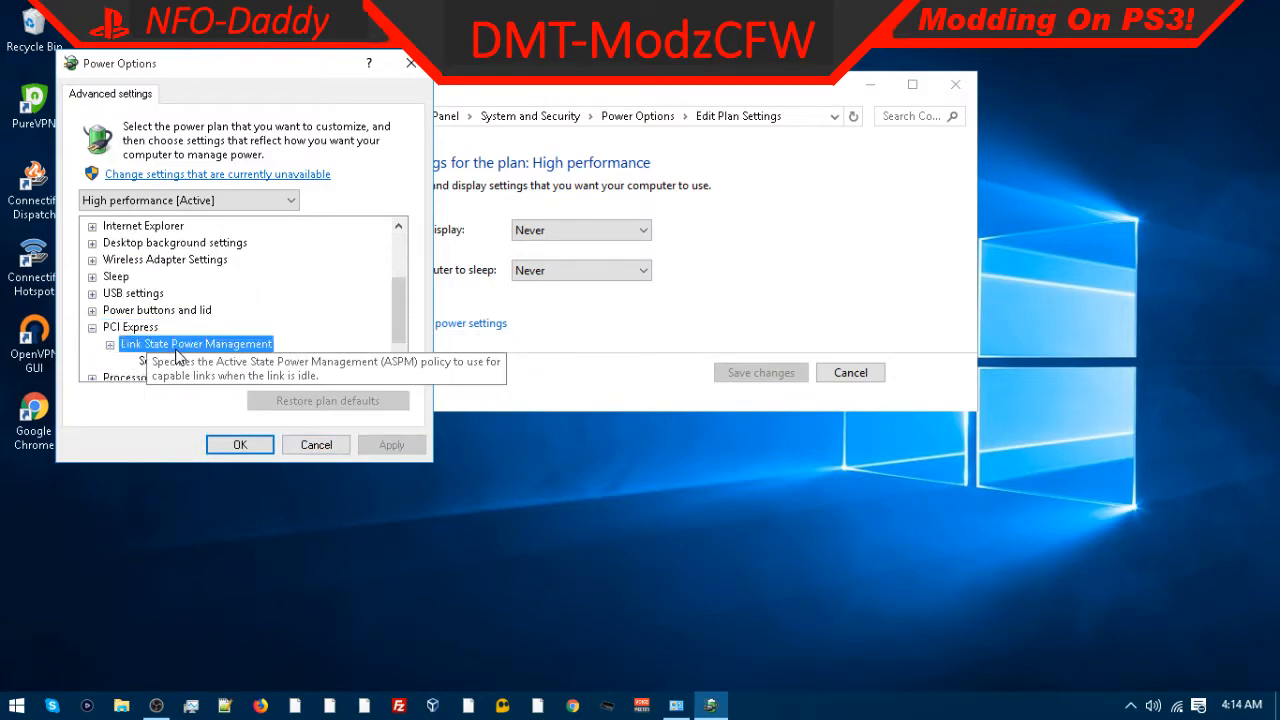
pyautogui.scroll(-1, 218, 374)
pyautogui.click(189, 310)
pyautogui.click(195, 311)
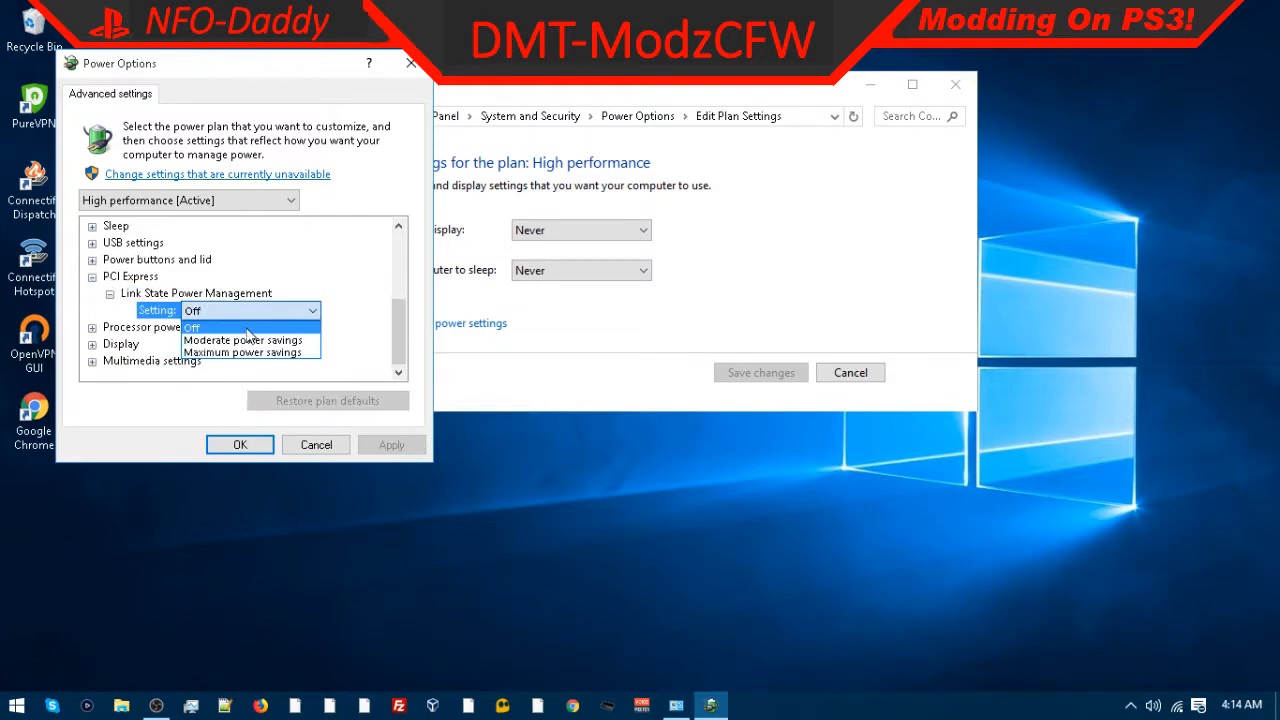
pyautogui.click(242, 340)
# Step: Expand Processor power management to review minimum and maximum processor state and system cooling policy
pyautogui.scroll(1, 208, 310)
pyautogui.doubleClick(208, 330)
pyautogui.doubleClick(207, 330)
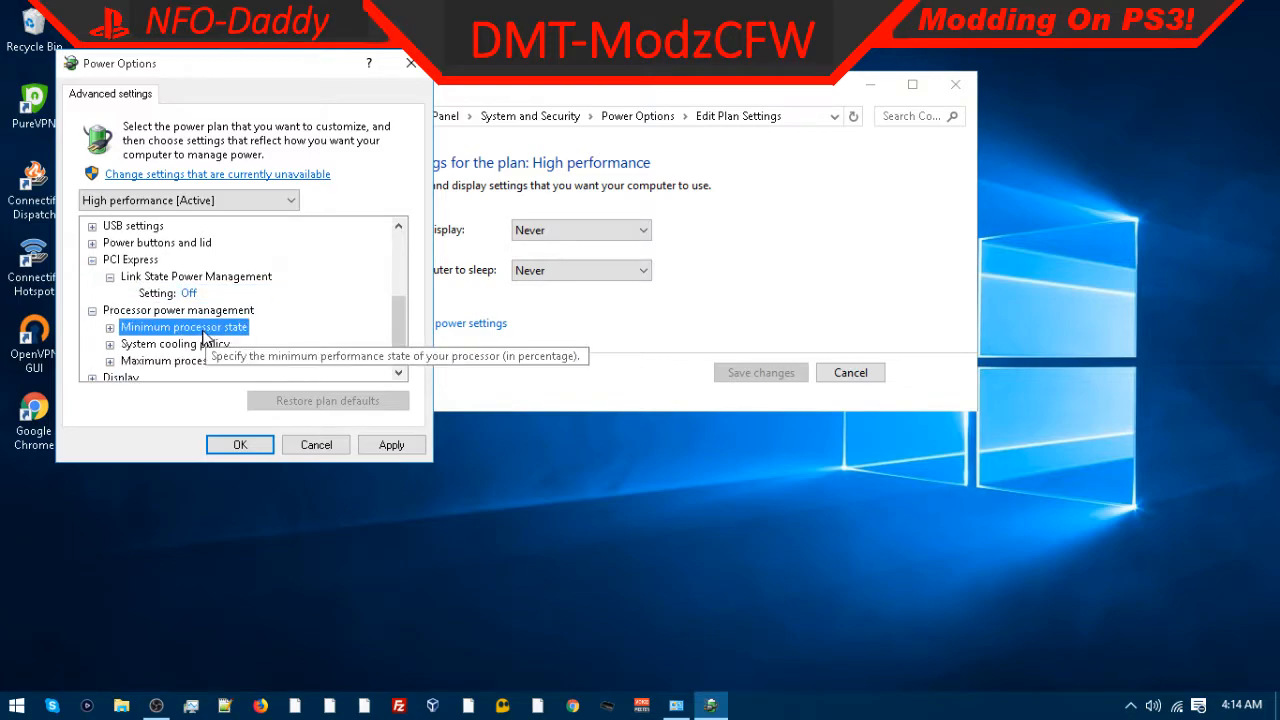
pyautogui.scroll(-1, 200, 325)
pyautogui.doubleClick(198, 312)
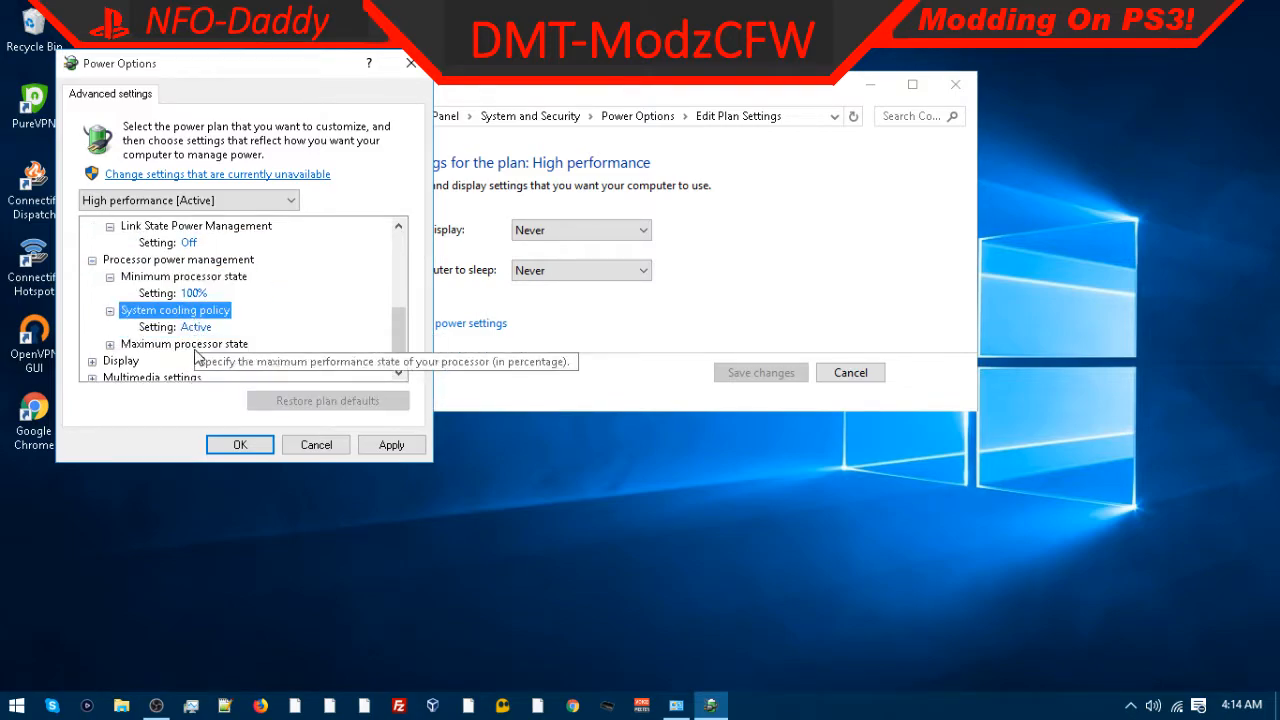
pyautogui.scroll(-1, 197, 345)
pyautogui.doubleClick(192, 328)
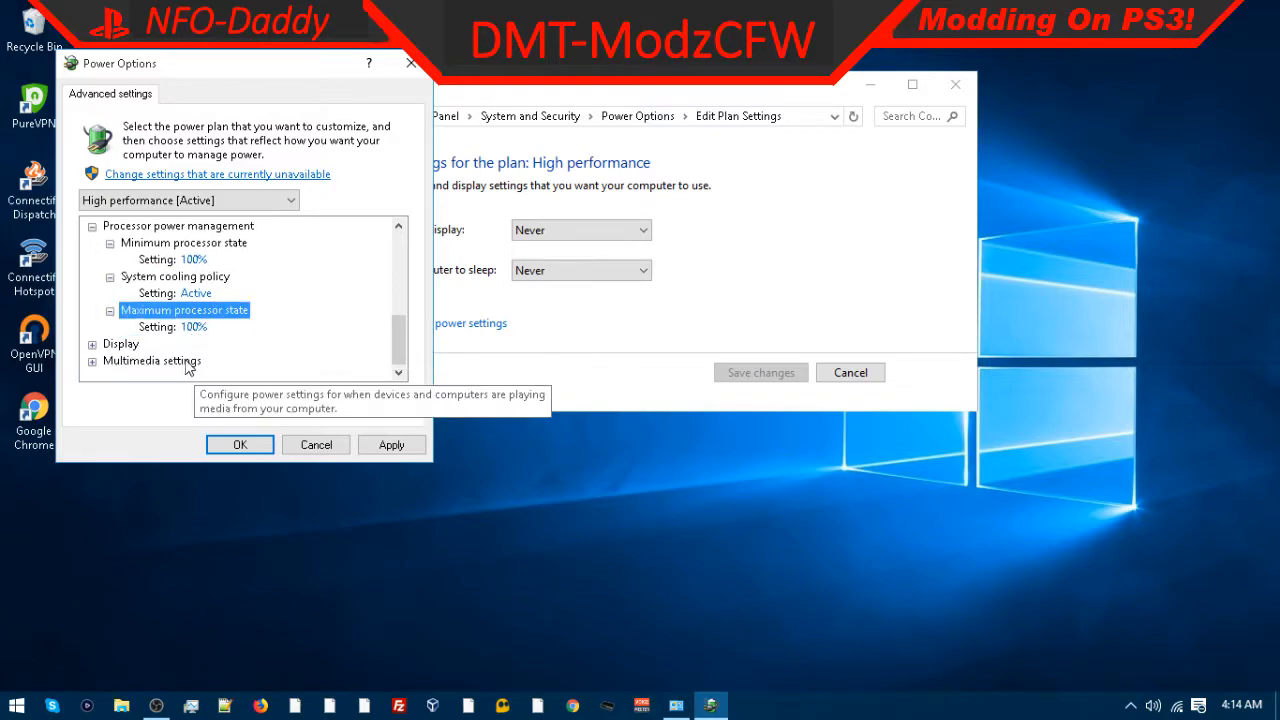
# Step: Expand the Display and Multimedia settings groups to review display timeout and adaptive brightness settings
pyautogui.doubleClick(127, 359)
pyautogui.scroll(-1, 127, 360)
pyautogui.click(176, 329)
pyautogui.doubleClick(175, 332)
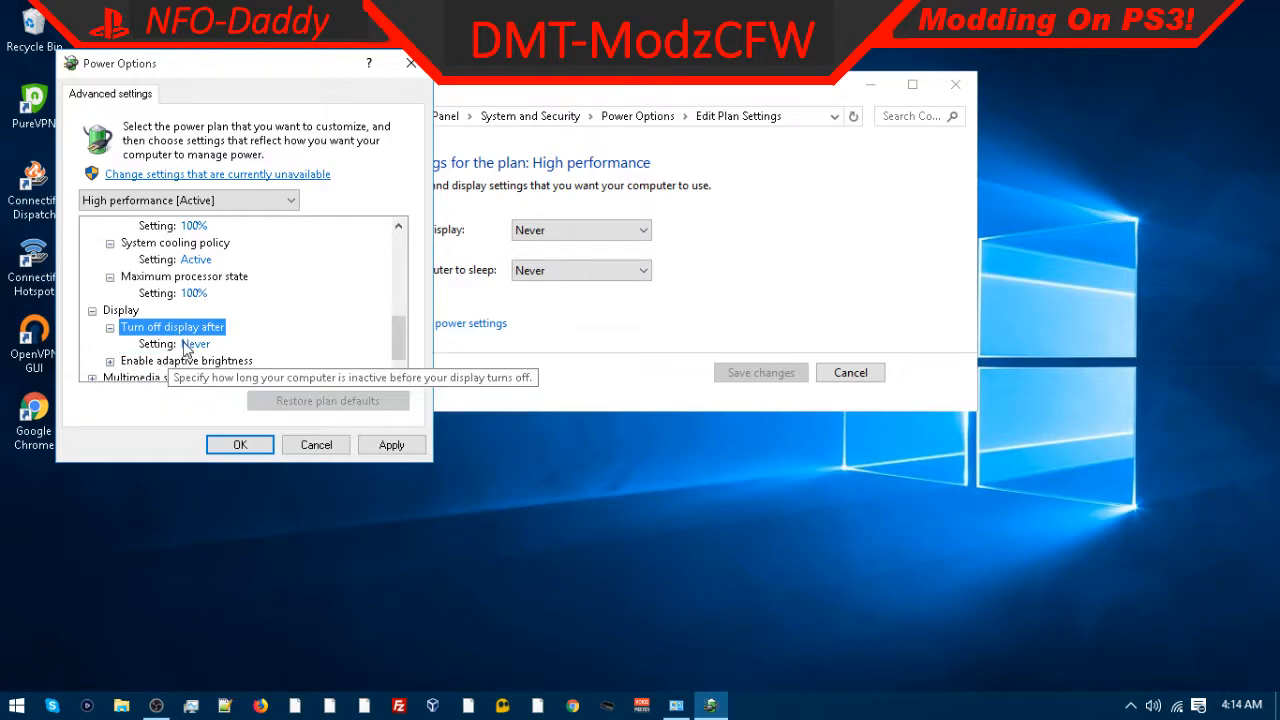
pyautogui.click(180, 343)
pyautogui.scroll(-1, 333, 346)
pyautogui.doubleClick(182, 344)
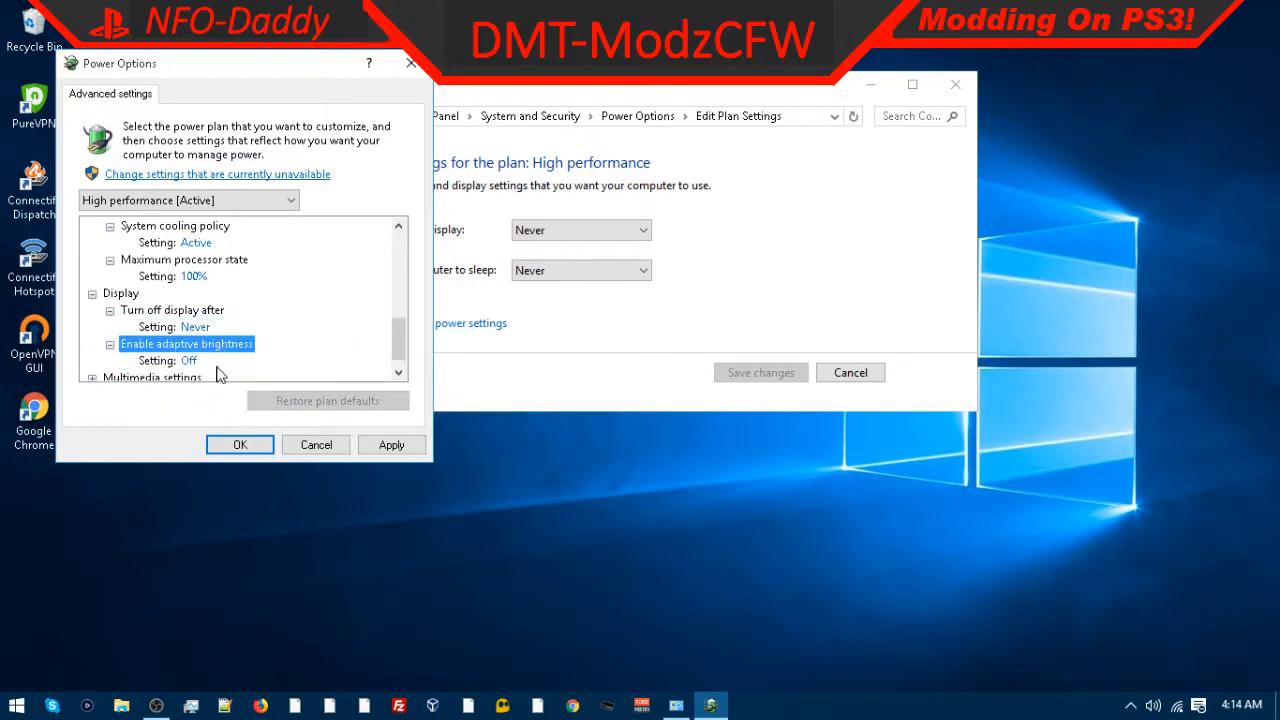
pyautogui.doubleClick(160, 361)
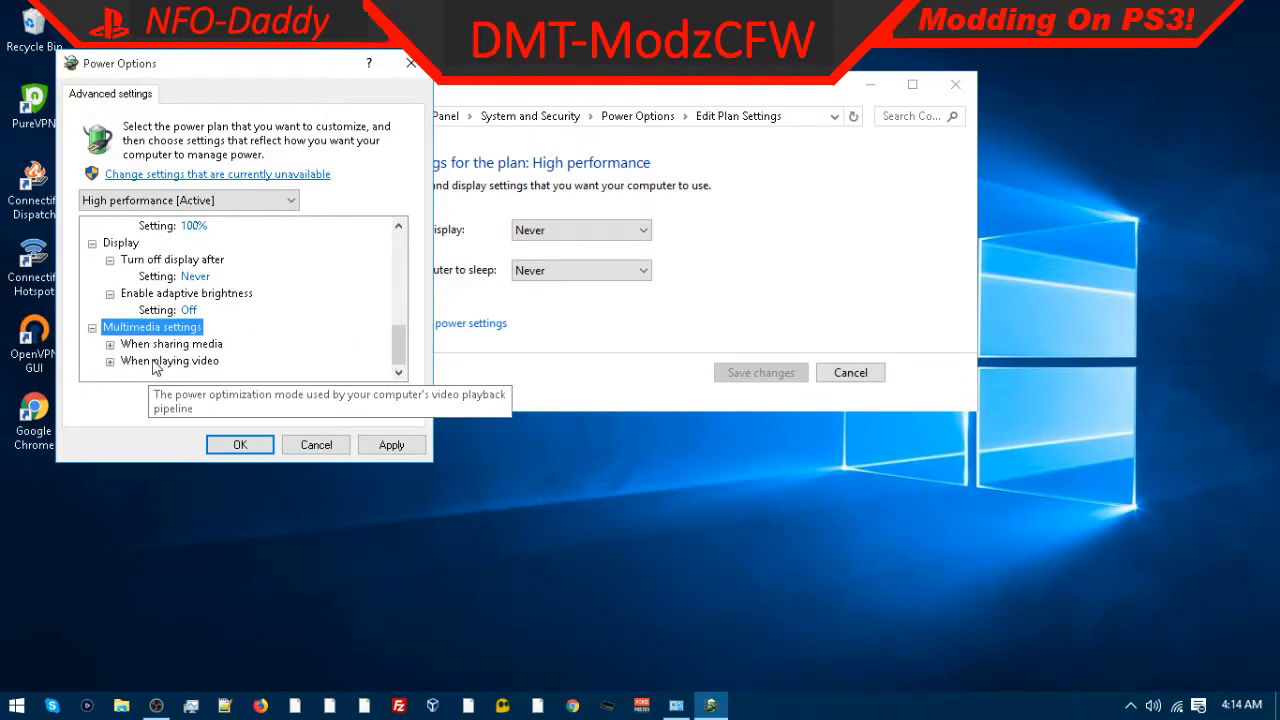
# Step: Set When sharing media to Allow the computer to enter Away Mode
pyautogui.doubleClick(155, 345)
pyautogui.click(212, 361)
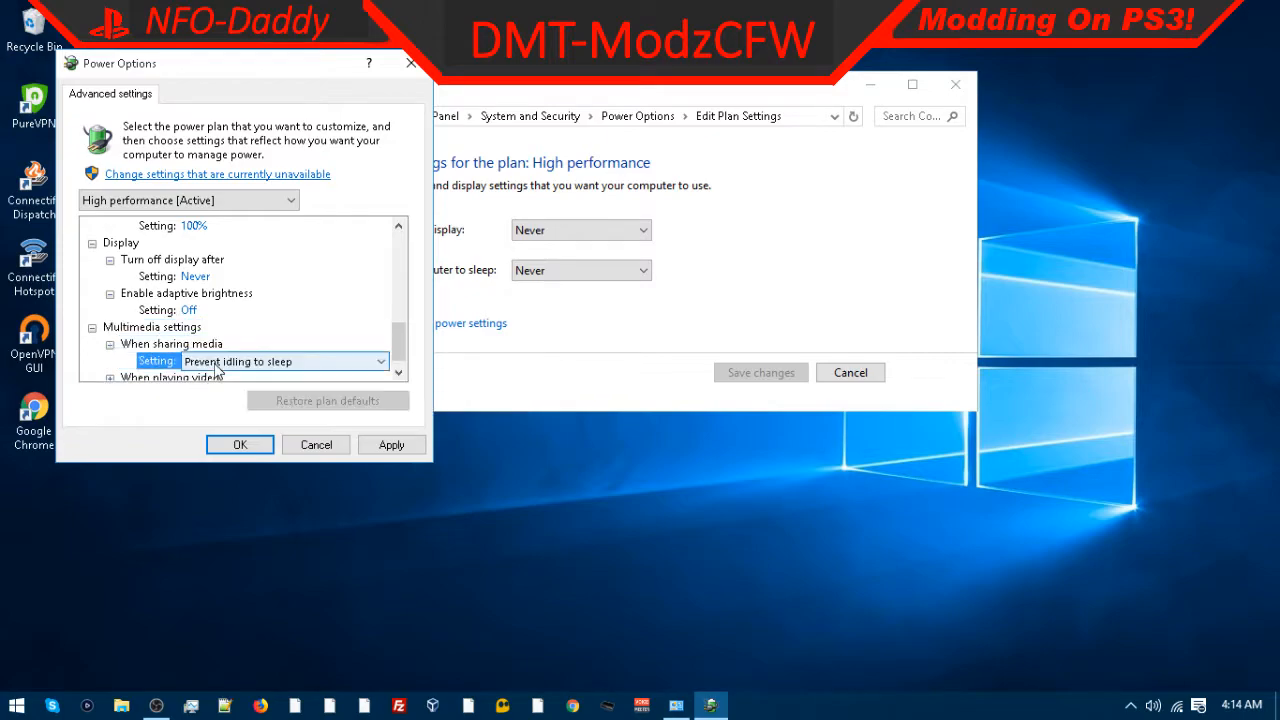
pyautogui.click(235, 362)
pyautogui.click(251, 378)
pyautogui.click(251, 362)
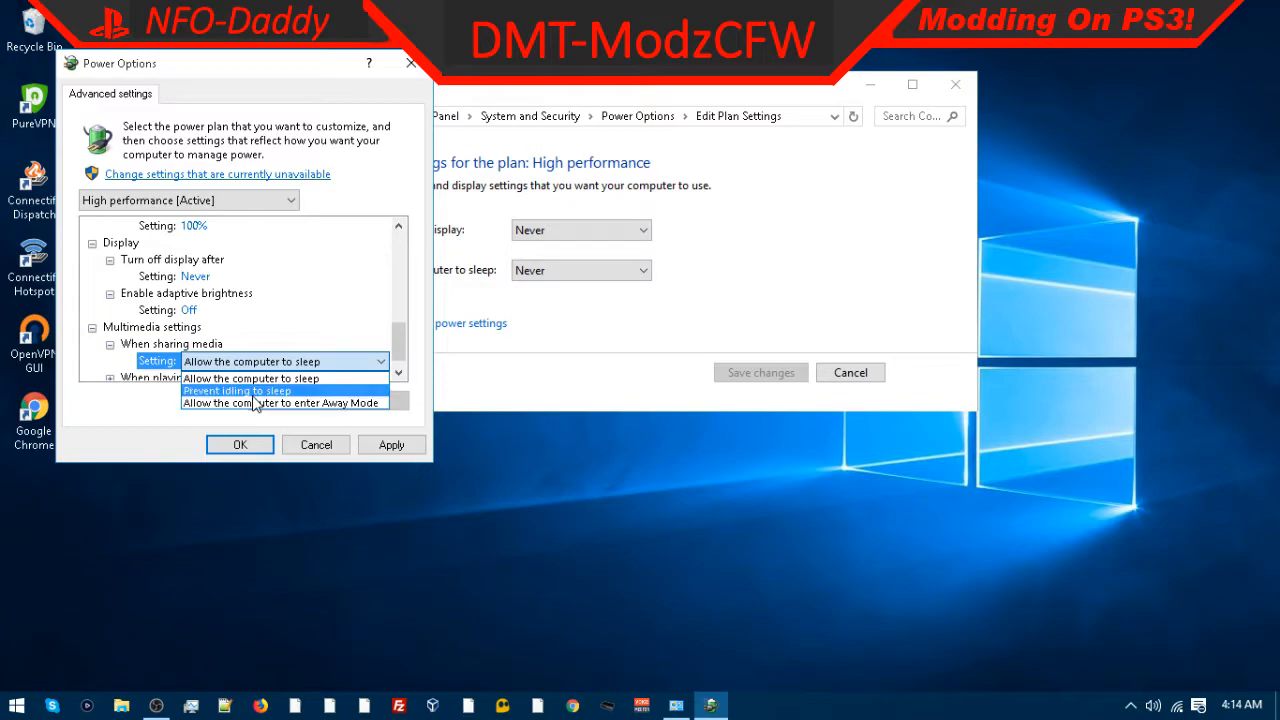
pyautogui.click(252, 403)
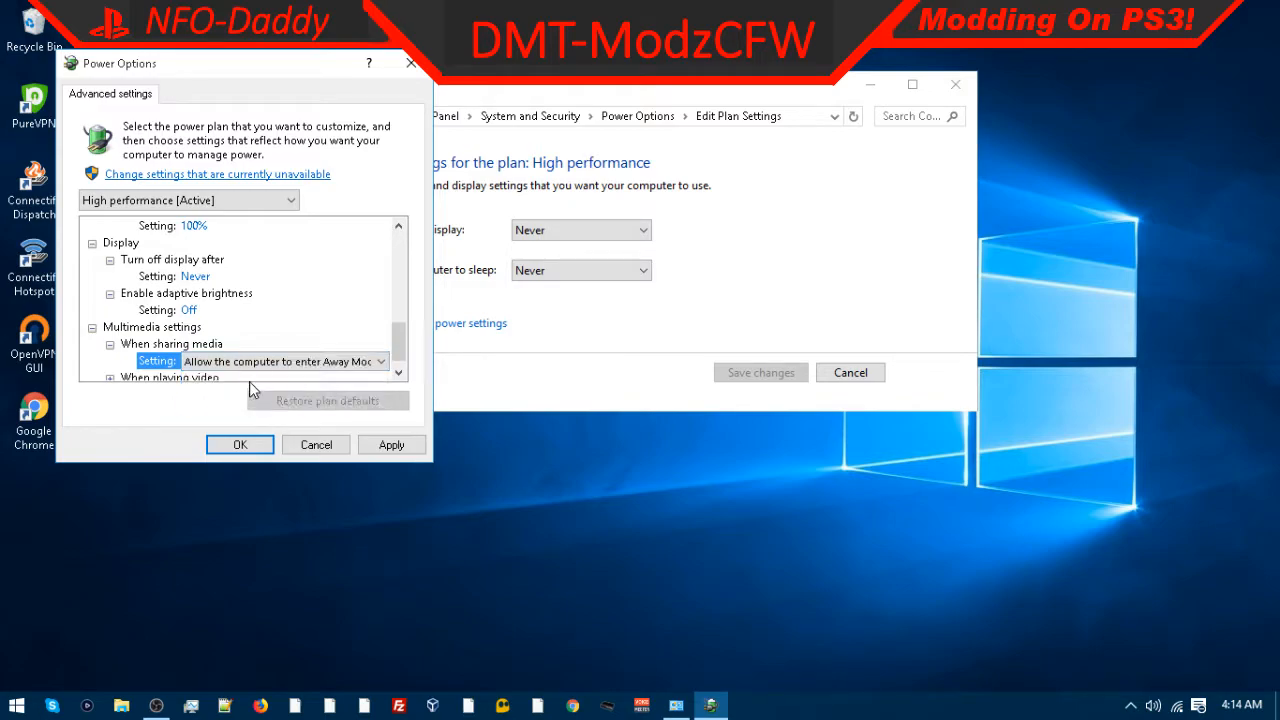
# Step: Check the When playing video setting, apply and close the power options, then close the plan settings window
pyautogui.scroll(-1, 248, 383)
pyautogui.click(200, 358)
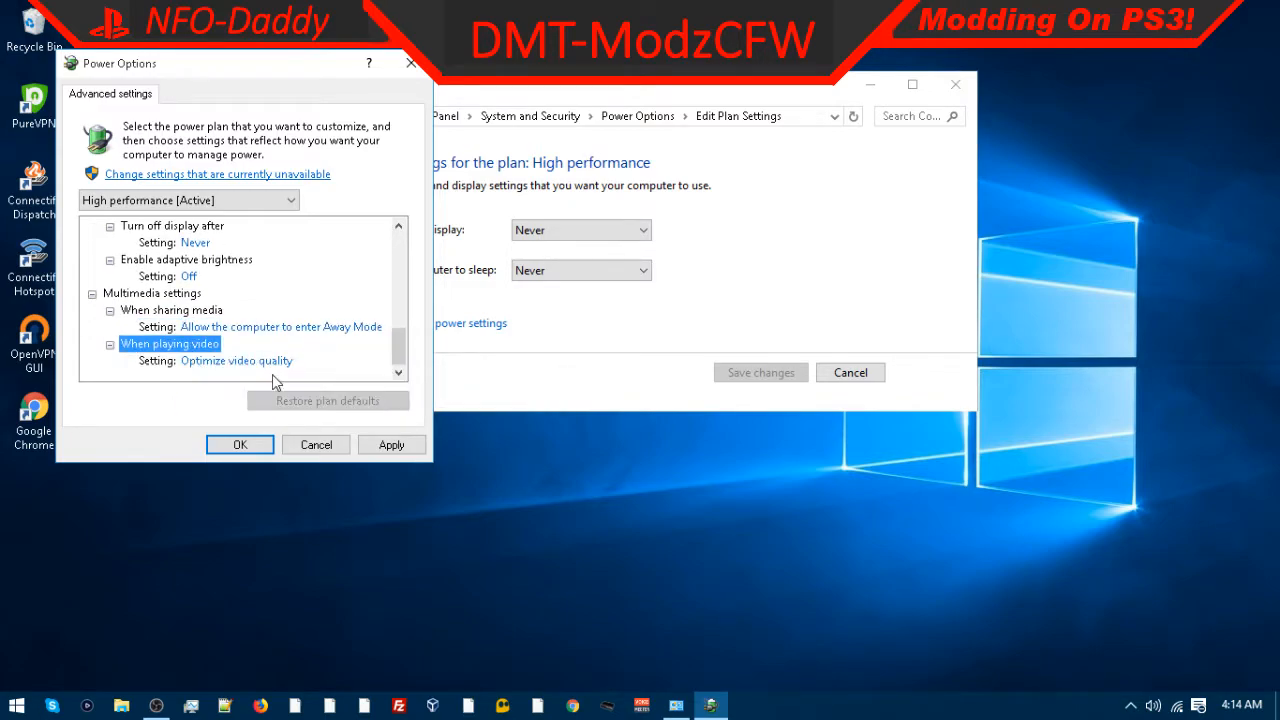
pyautogui.click(389, 445)
pyautogui.click(246, 442)
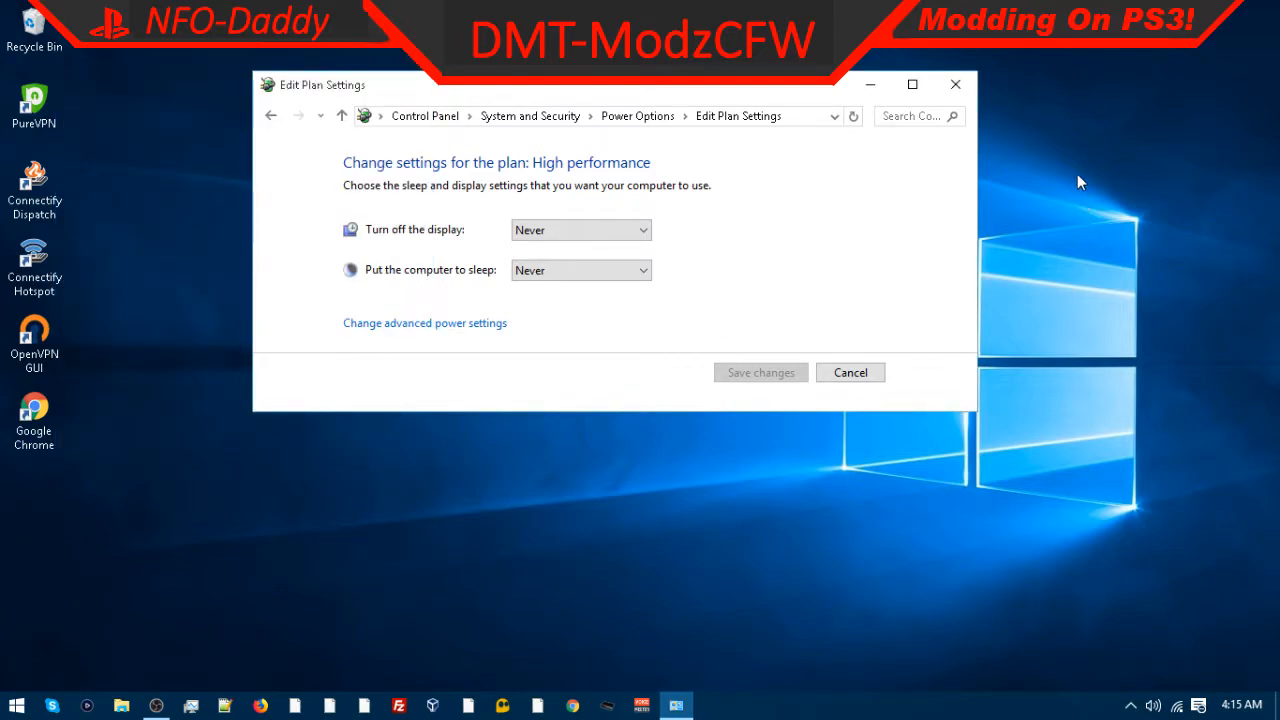
pyautogui.click(956, 87)
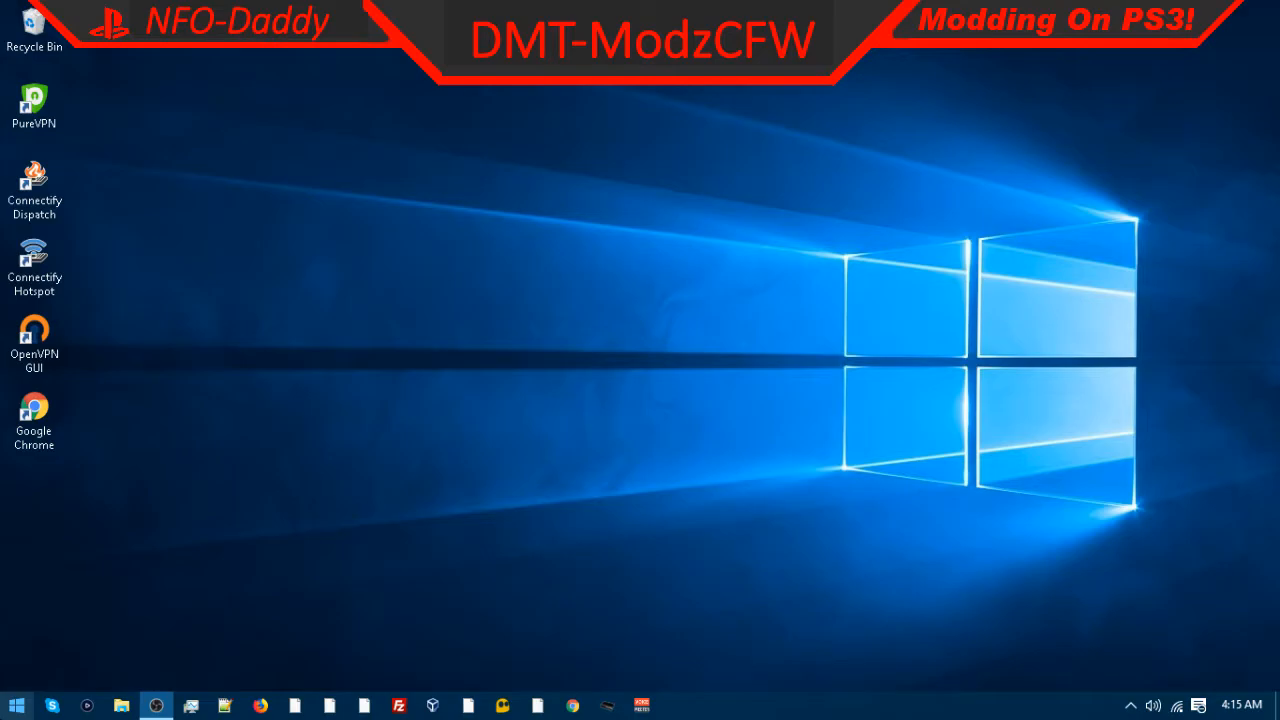
# Step: Open This PC's system properties in File Explorer and open the Performance Options from advanced system settings
pyautogui.click(121, 705)
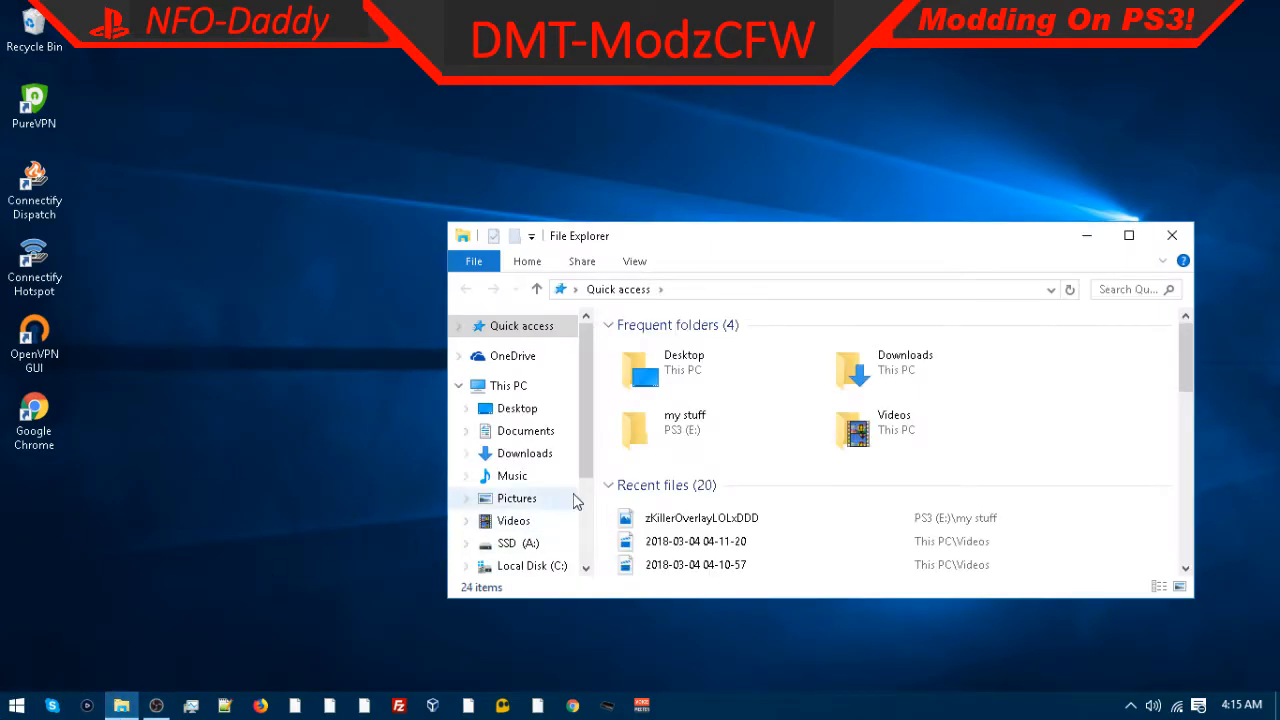
pyautogui.rightClick(494, 388)
pyautogui.click(580, 637)
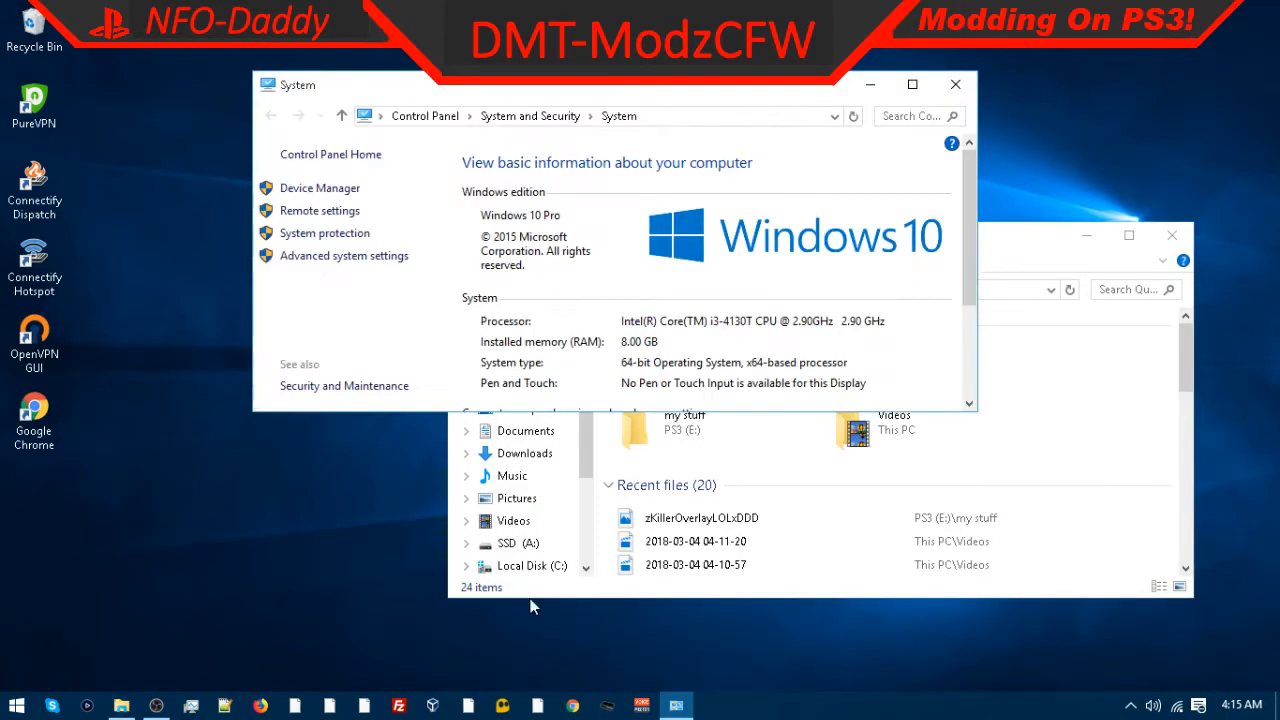
pyautogui.click(310, 258)
pyautogui.click(390, 223)
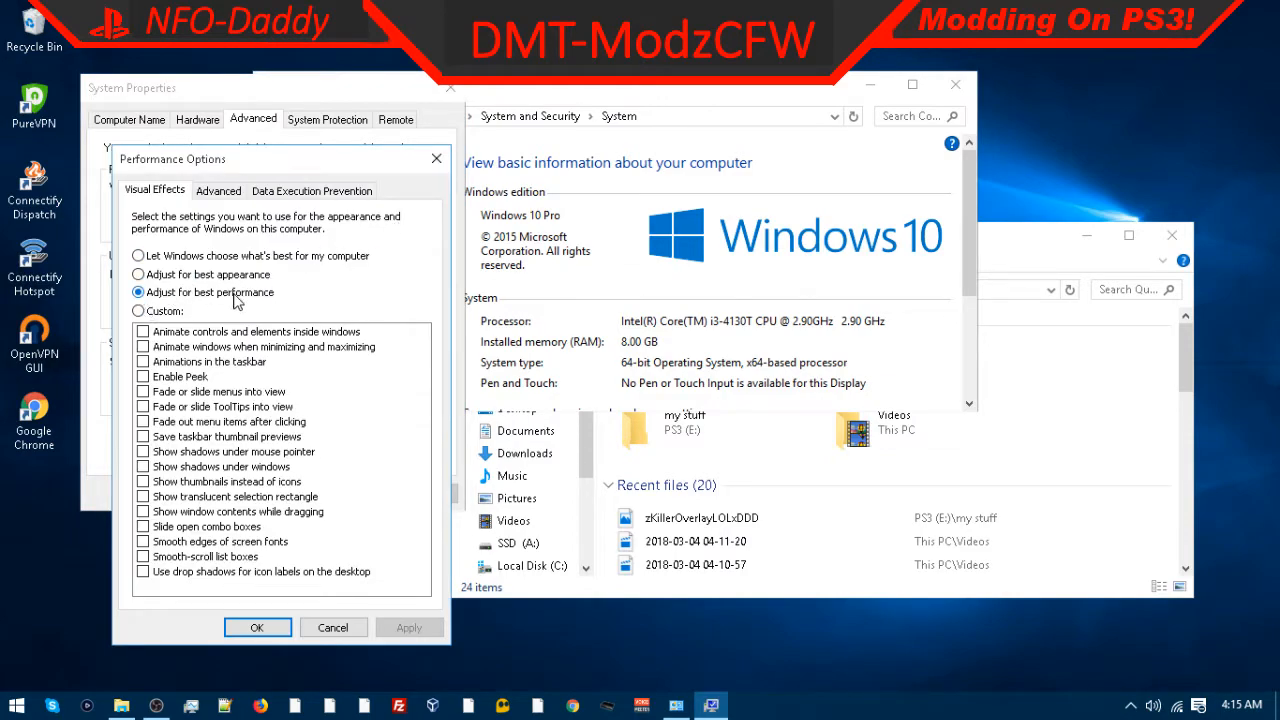
# Step: Set Visual Effects to Adjust for best performance, apply, and close the dialogs, System and File Explorer windows
pyautogui.click(139, 275)
pyautogui.click(138, 256)
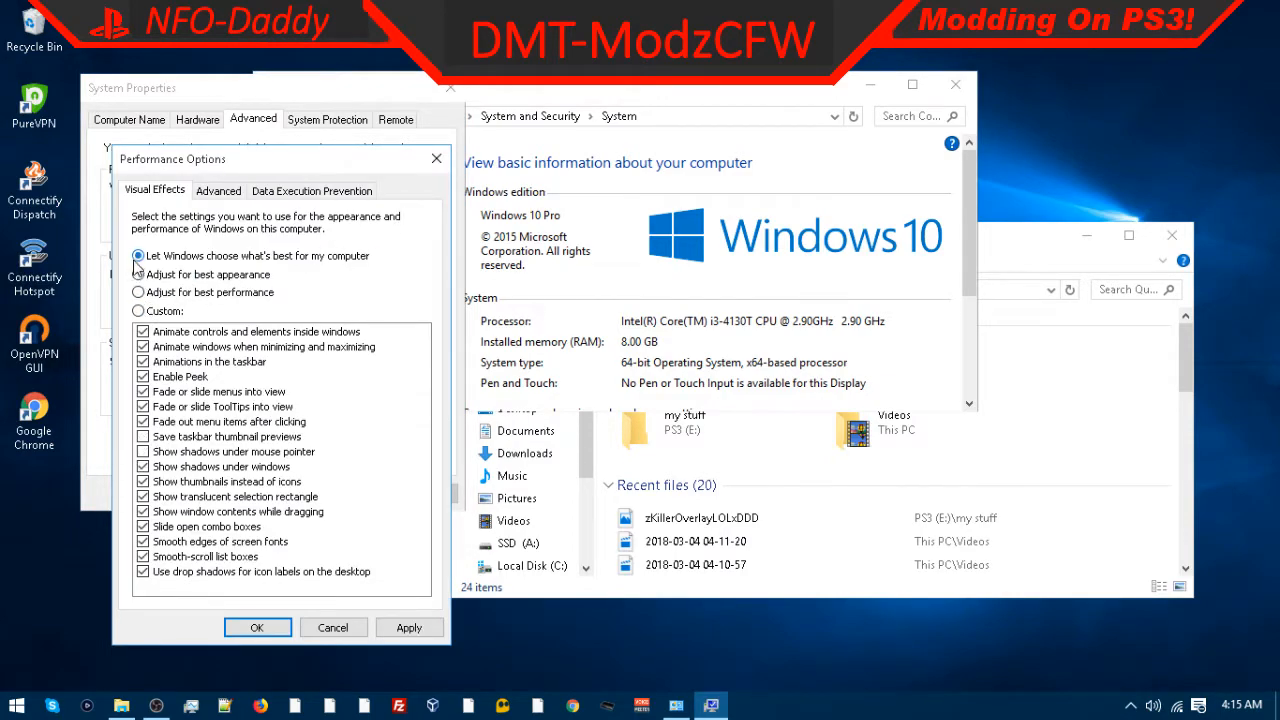
pyautogui.click(138, 292)
pyautogui.click(405, 628)
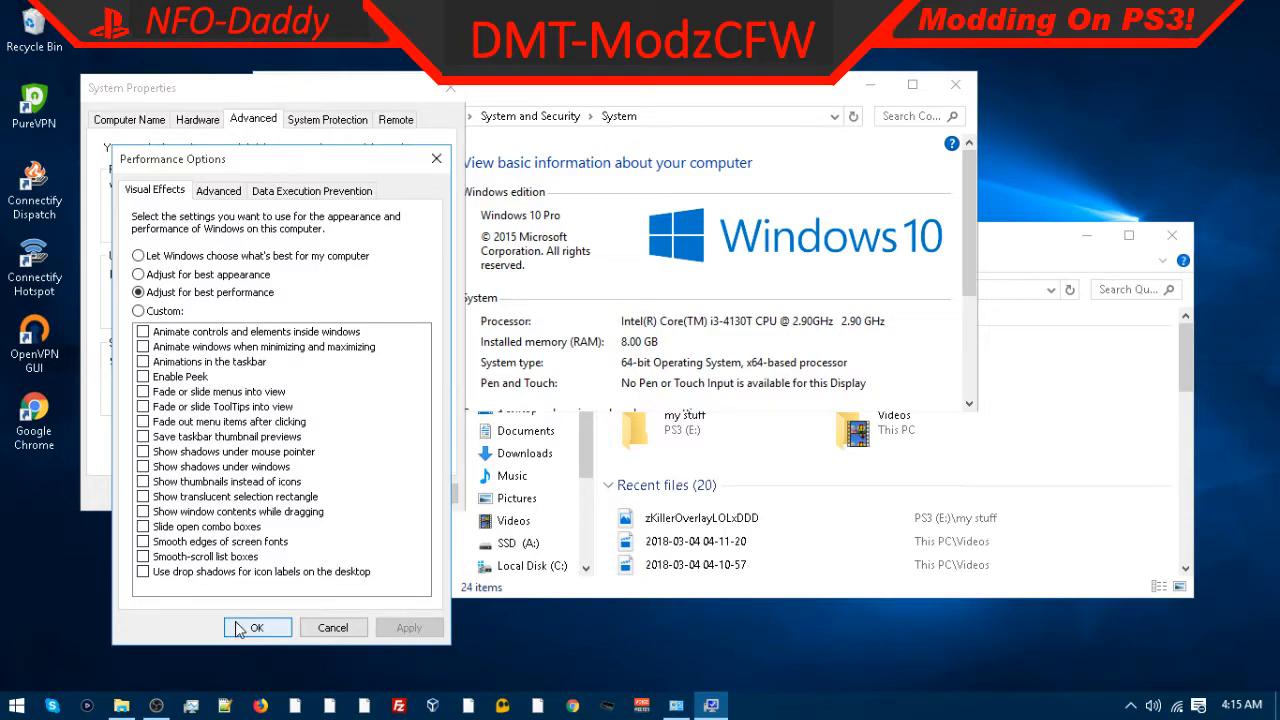
pyautogui.click(240, 628)
pyautogui.click(270, 490)
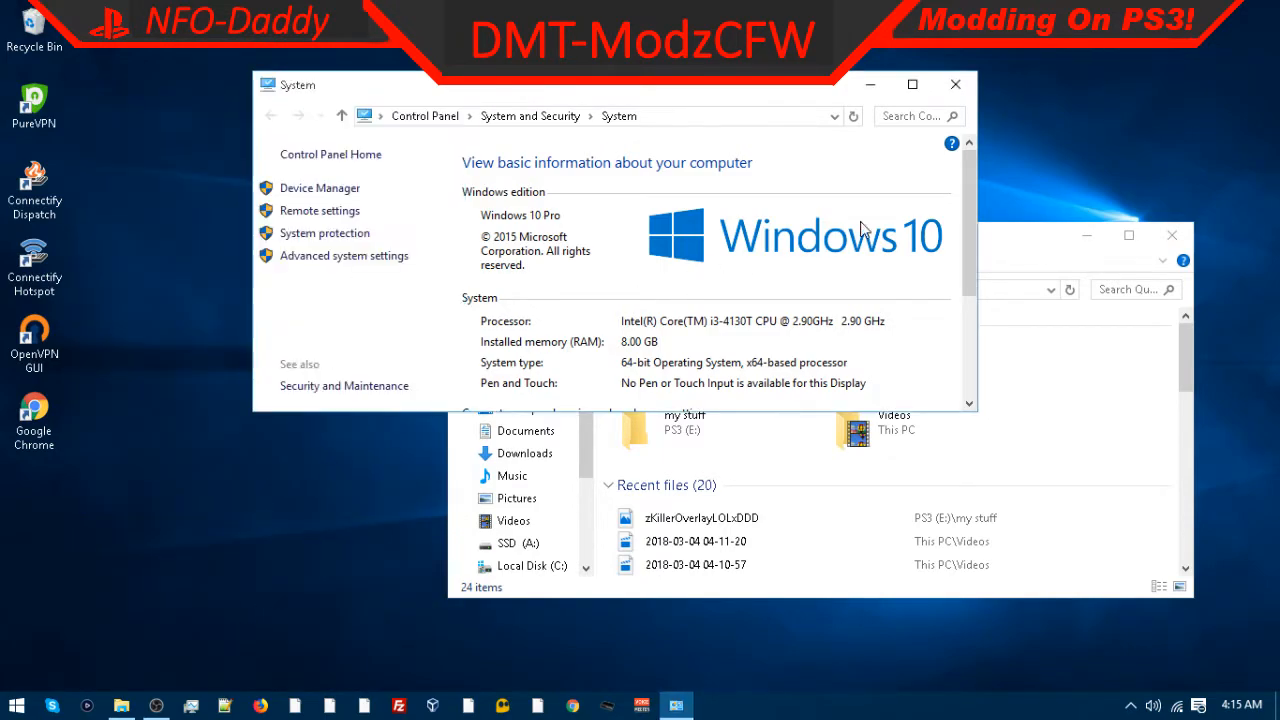
pyautogui.click(955, 84)
pyautogui.click(1172, 235)
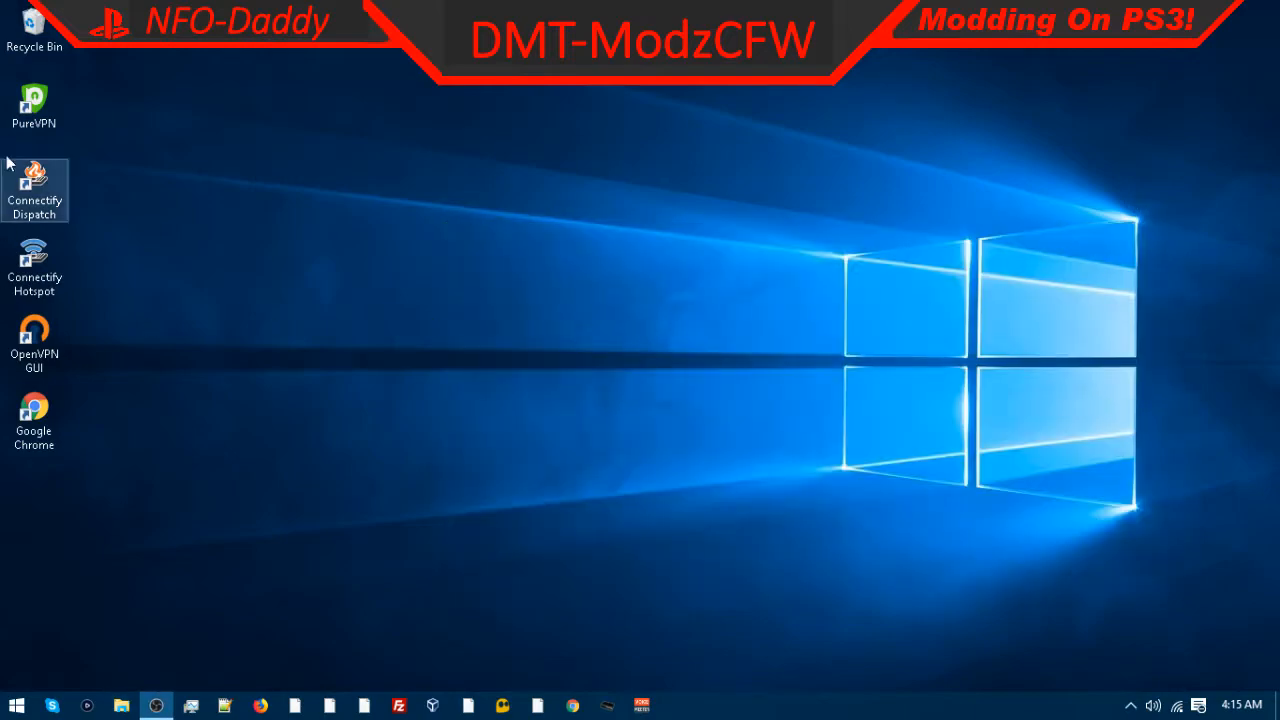
# Step: Open the Recycle Bin, close it, then empty the Recycle Bin and confirm the permanent deletion
pyautogui.rightClick(50, 27)
pyautogui.click(85, 52)
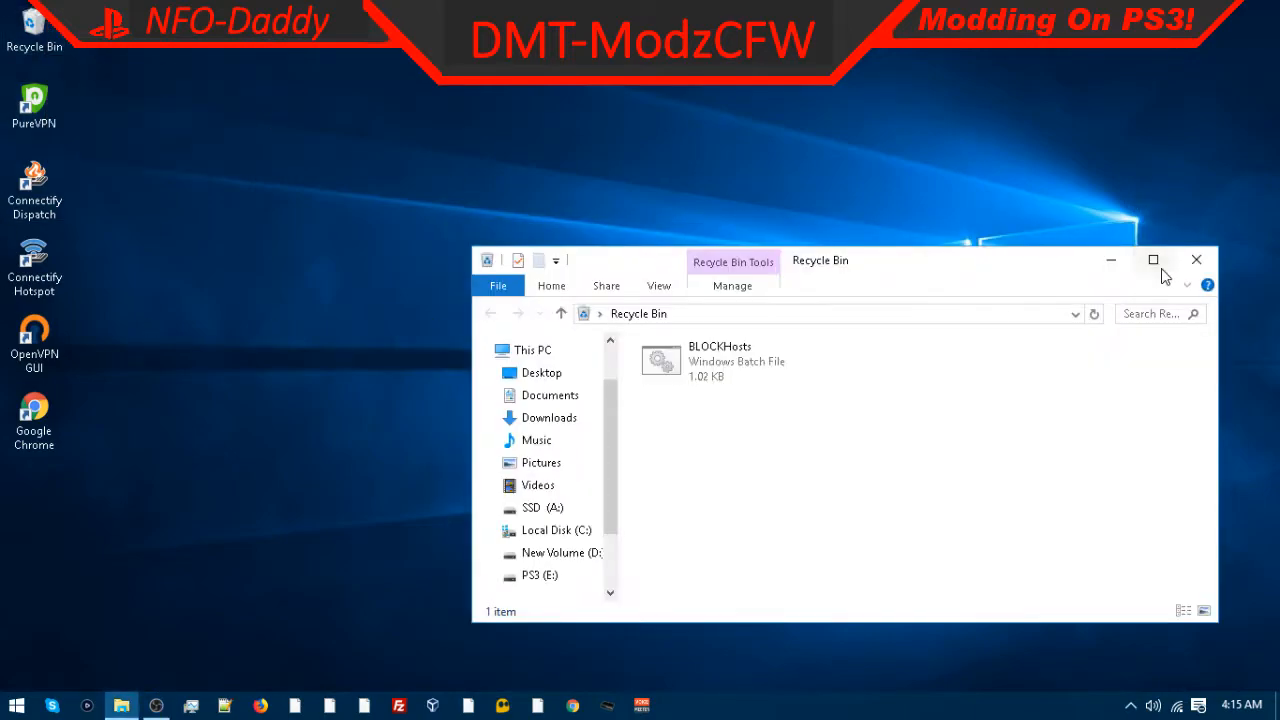
pyautogui.click(1196, 259)
pyautogui.rightClick(34, 30)
pyautogui.click(85, 70)
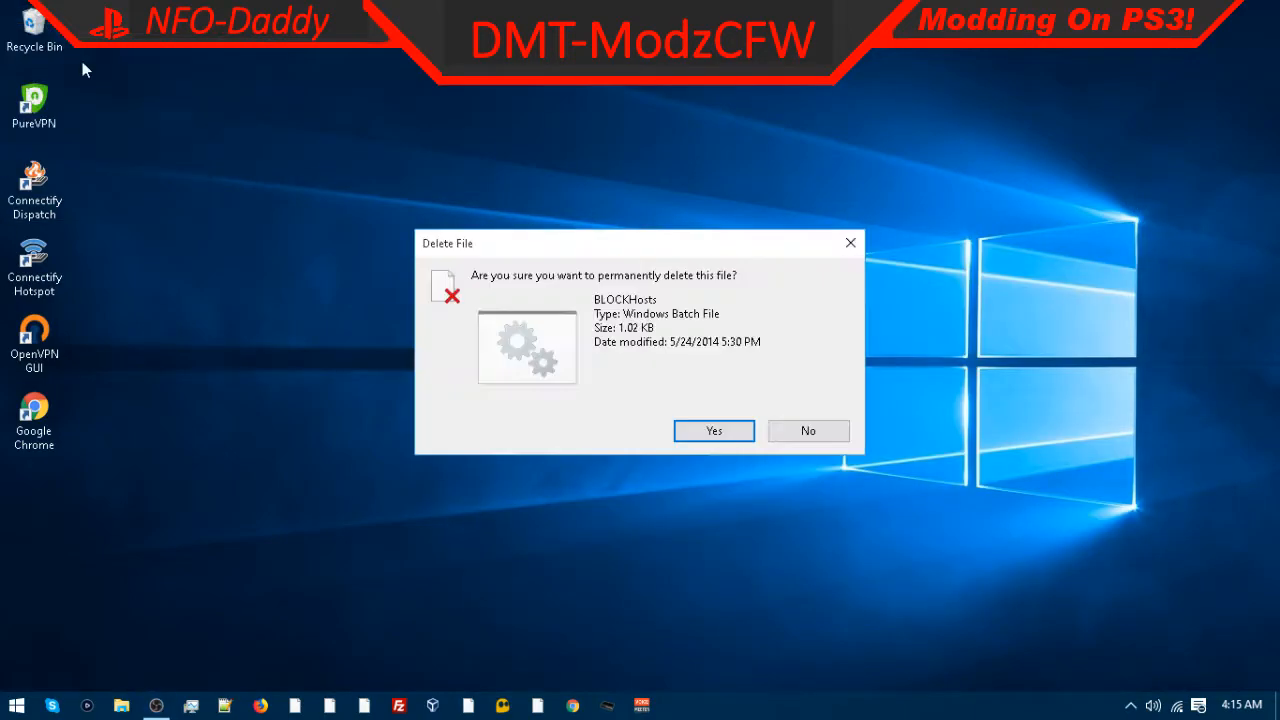
pyautogui.click(712, 431)
pyautogui.rightClick(16, 705)
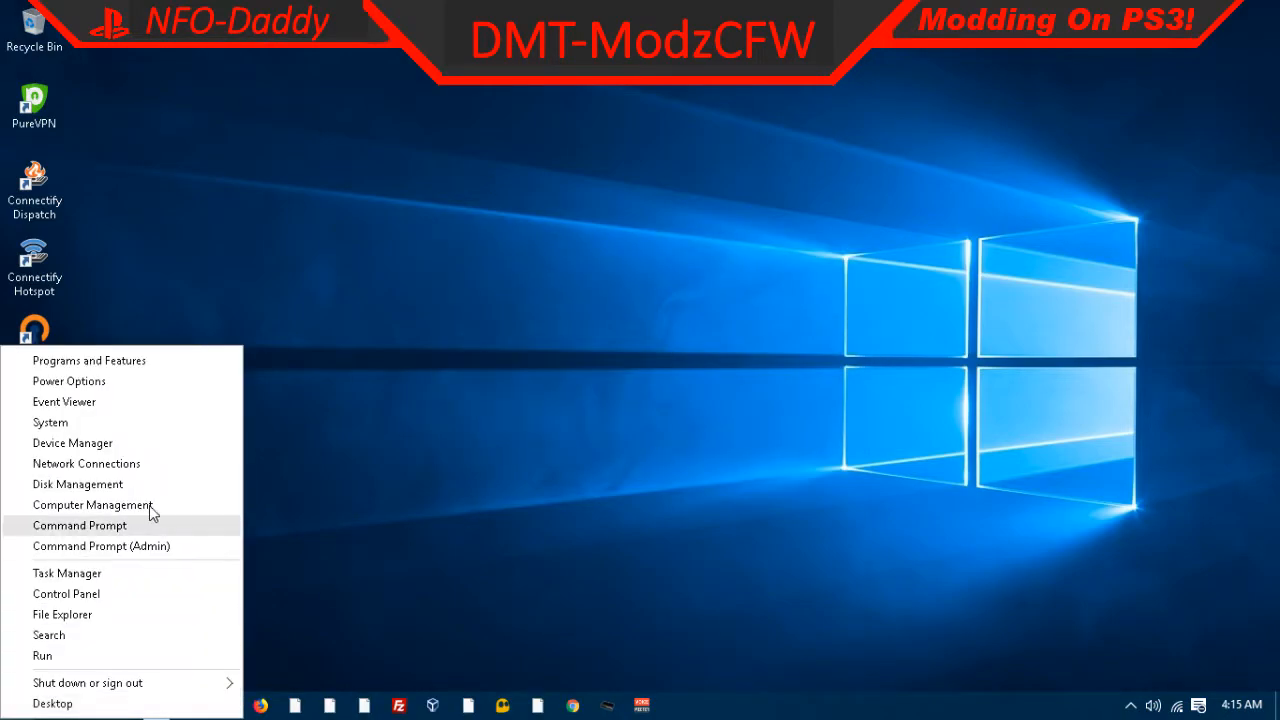
pyautogui.click(306, 499)
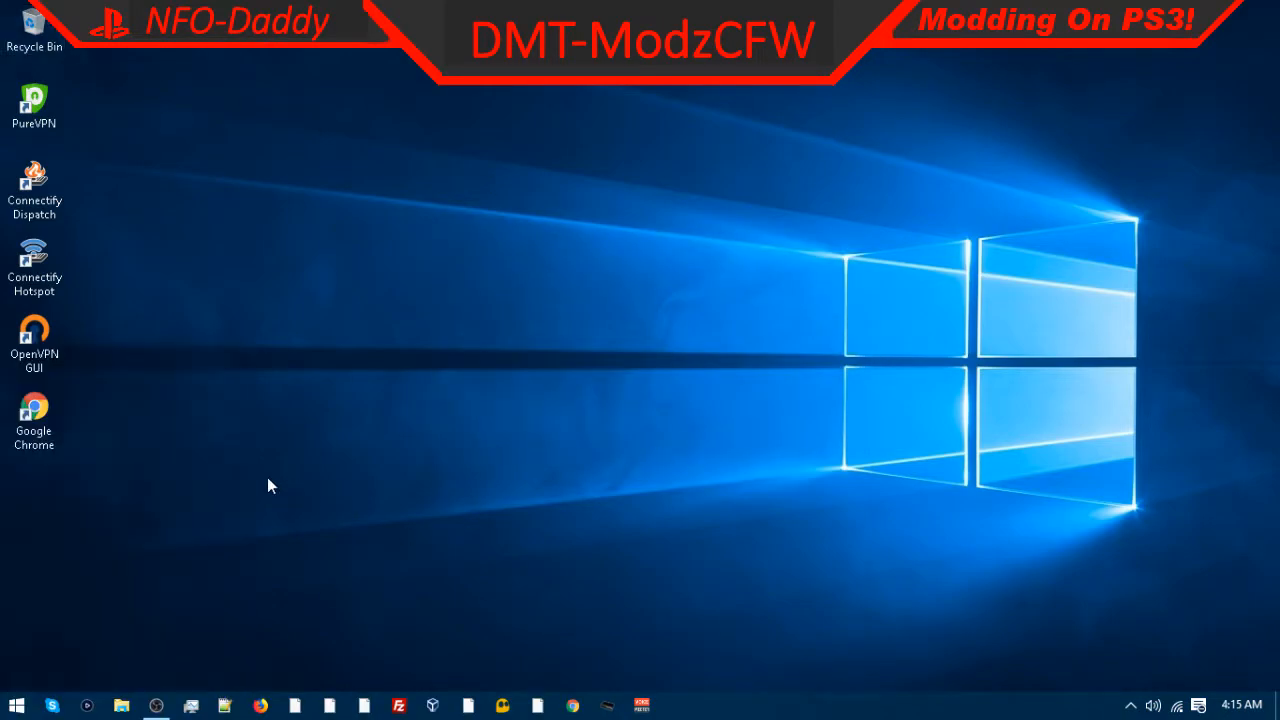
pyautogui.rightClick(12, 37)
pyautogui.click(297, 90)
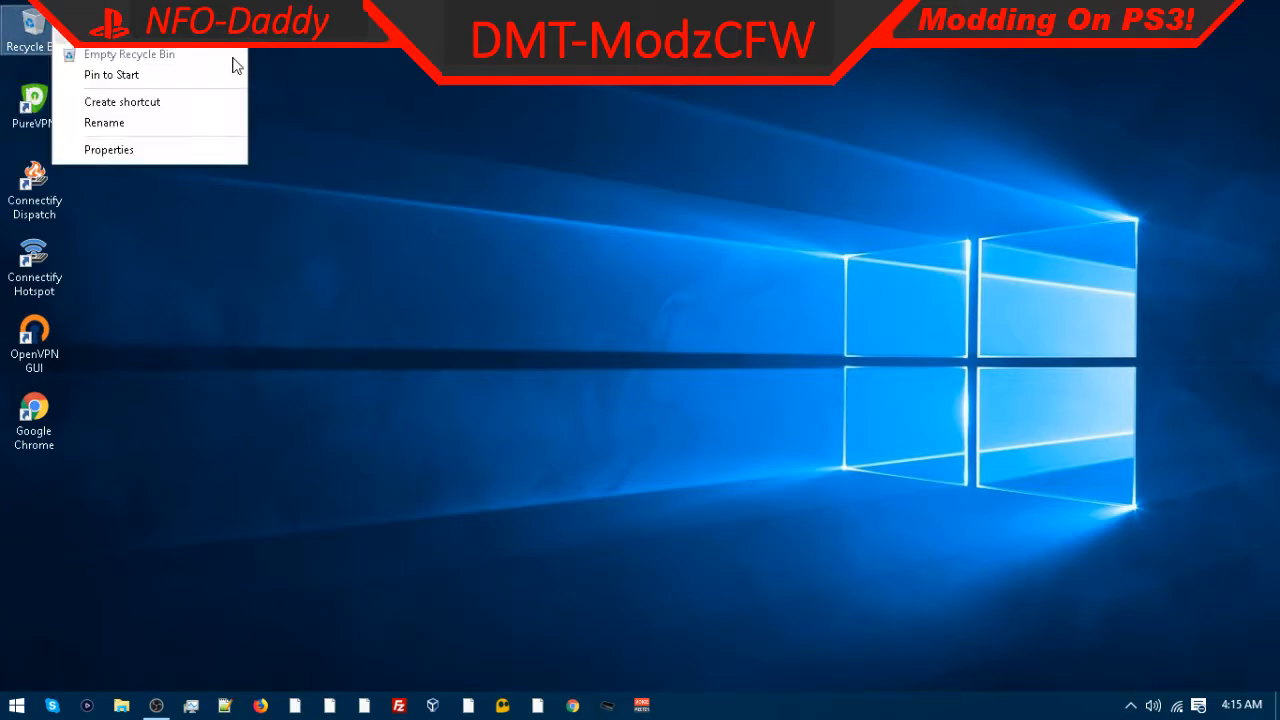
pyautogui.click(345, 190)
# Step: Open the prefetch folder through Run, grant access, and delete all its contents, skipping the file in use
pyautogui.rightClick(16, 705)
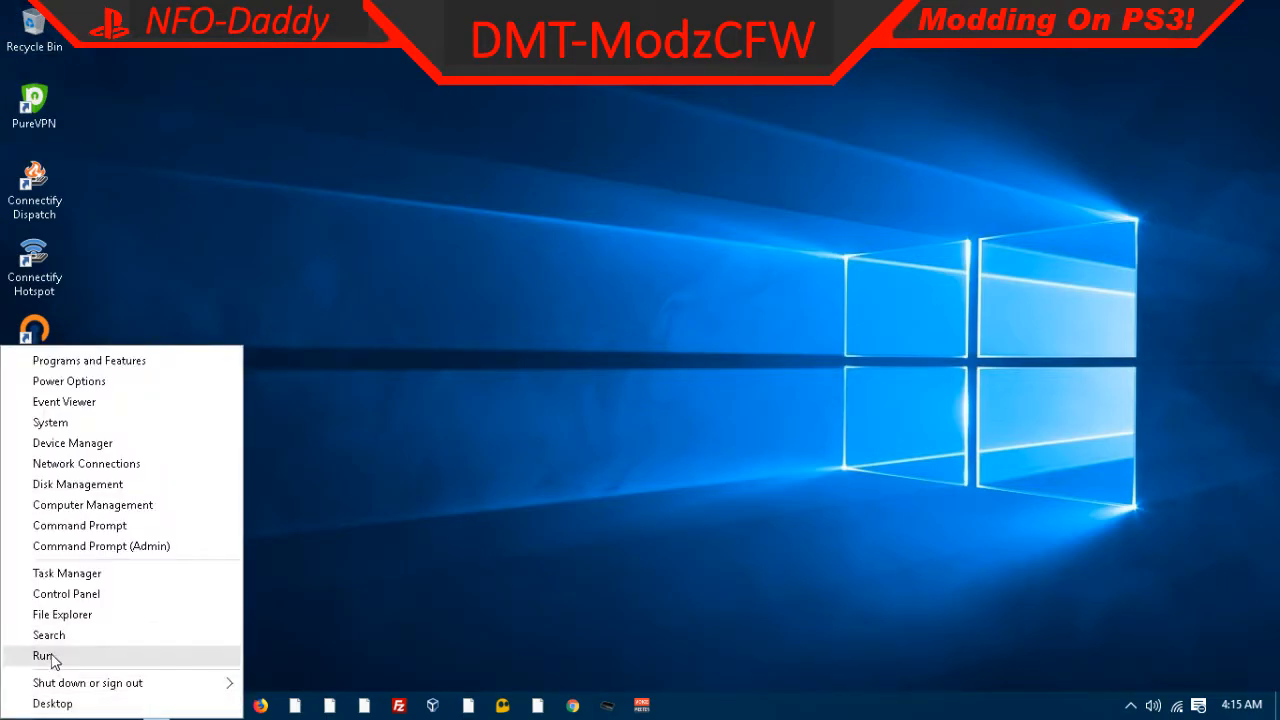
pyautogui.click(44, 656)
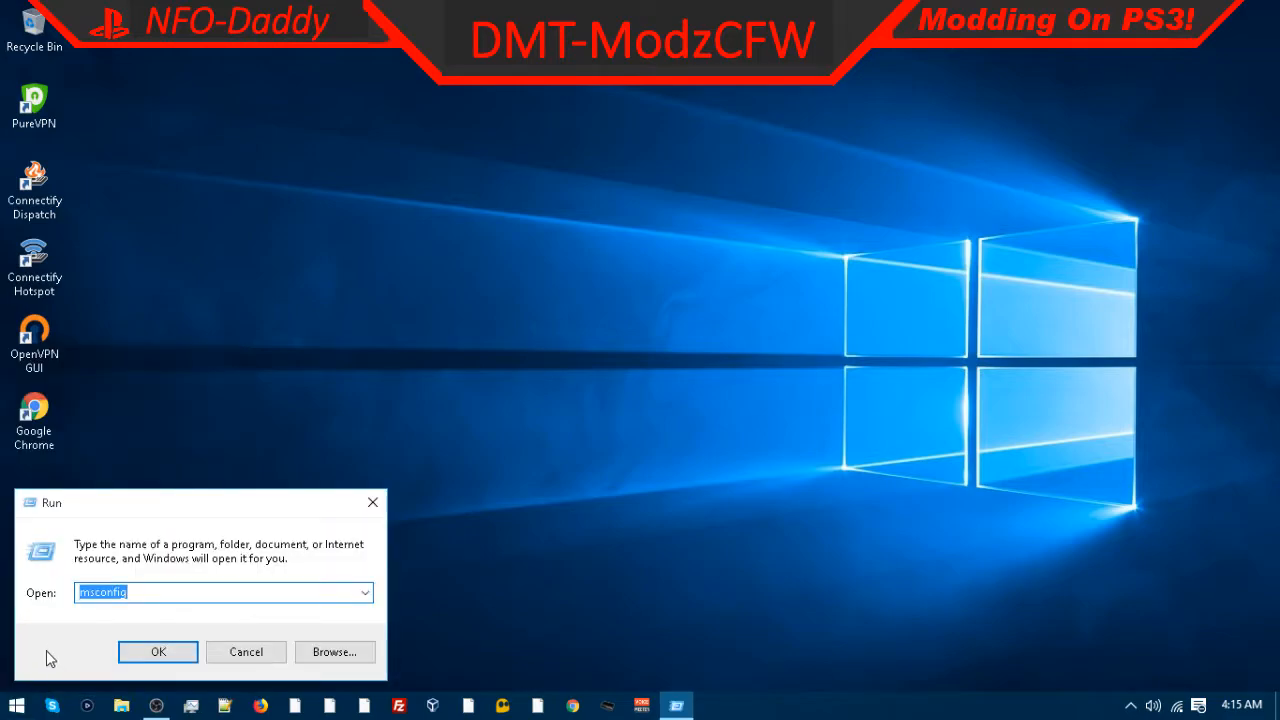
pyautogui.write('prefetc')
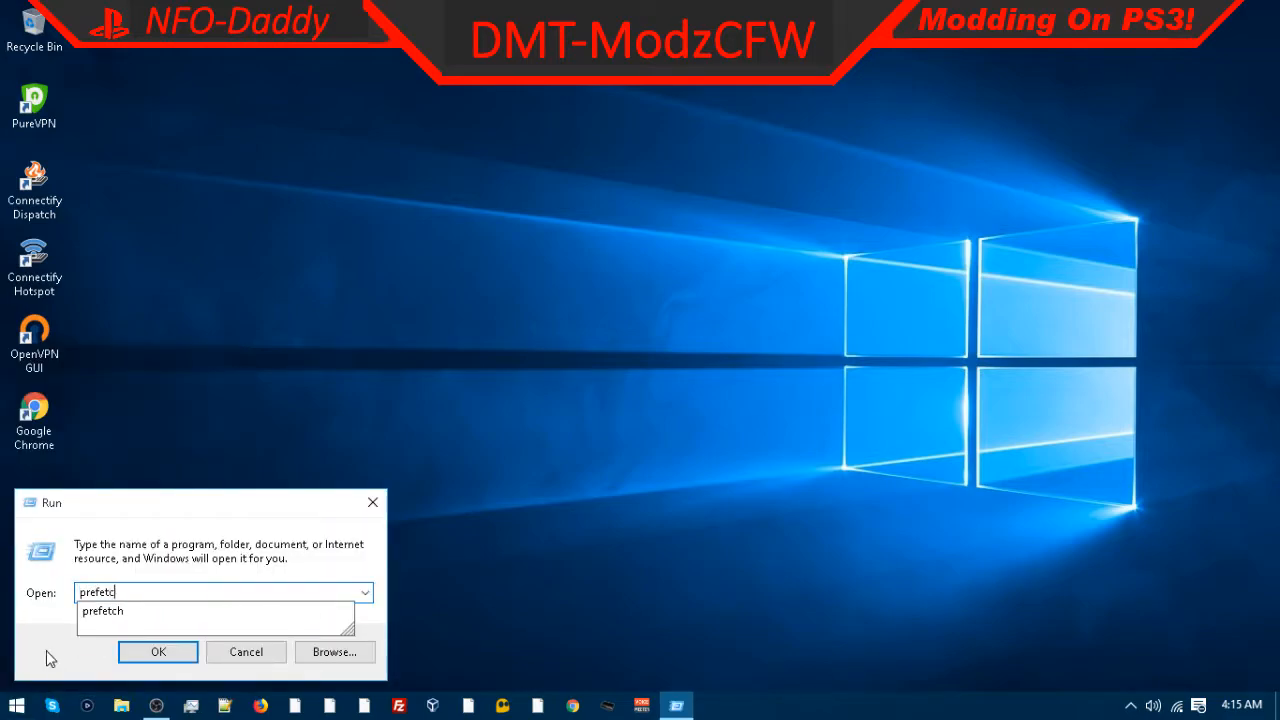
pyautogui.write('h')
pyautogui.press('Return')
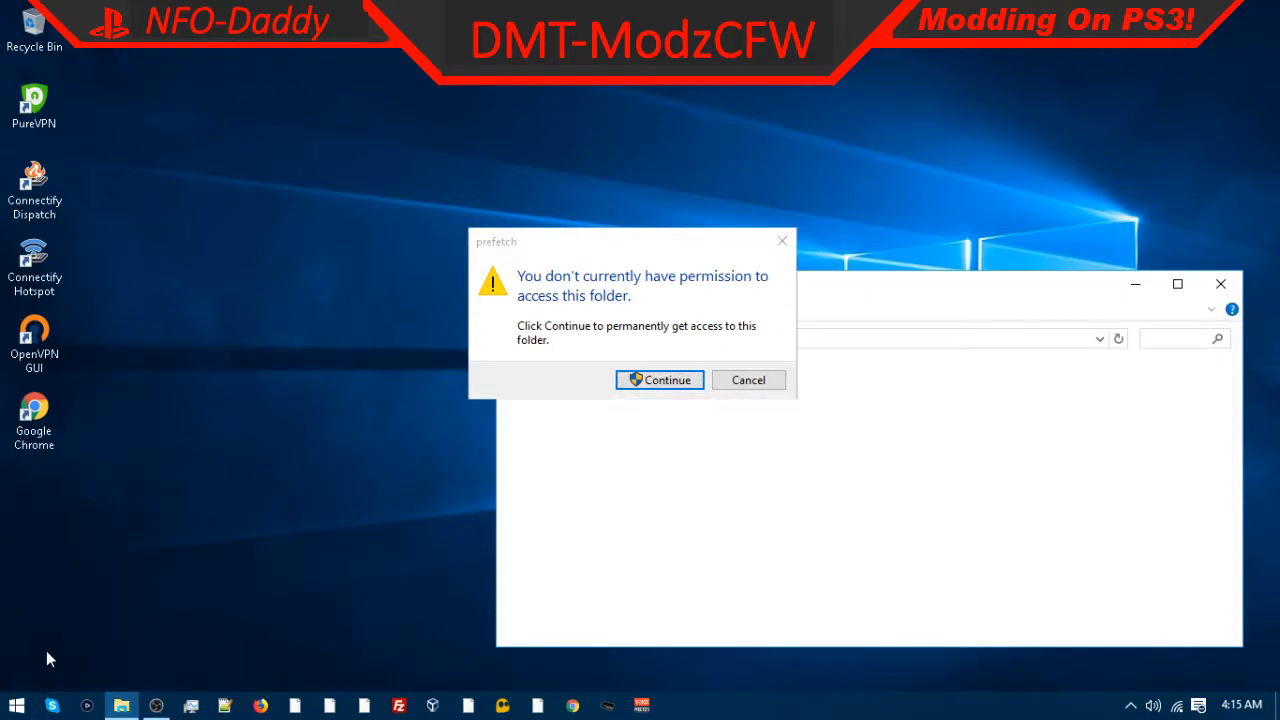
pyautogui.click(652, 385)
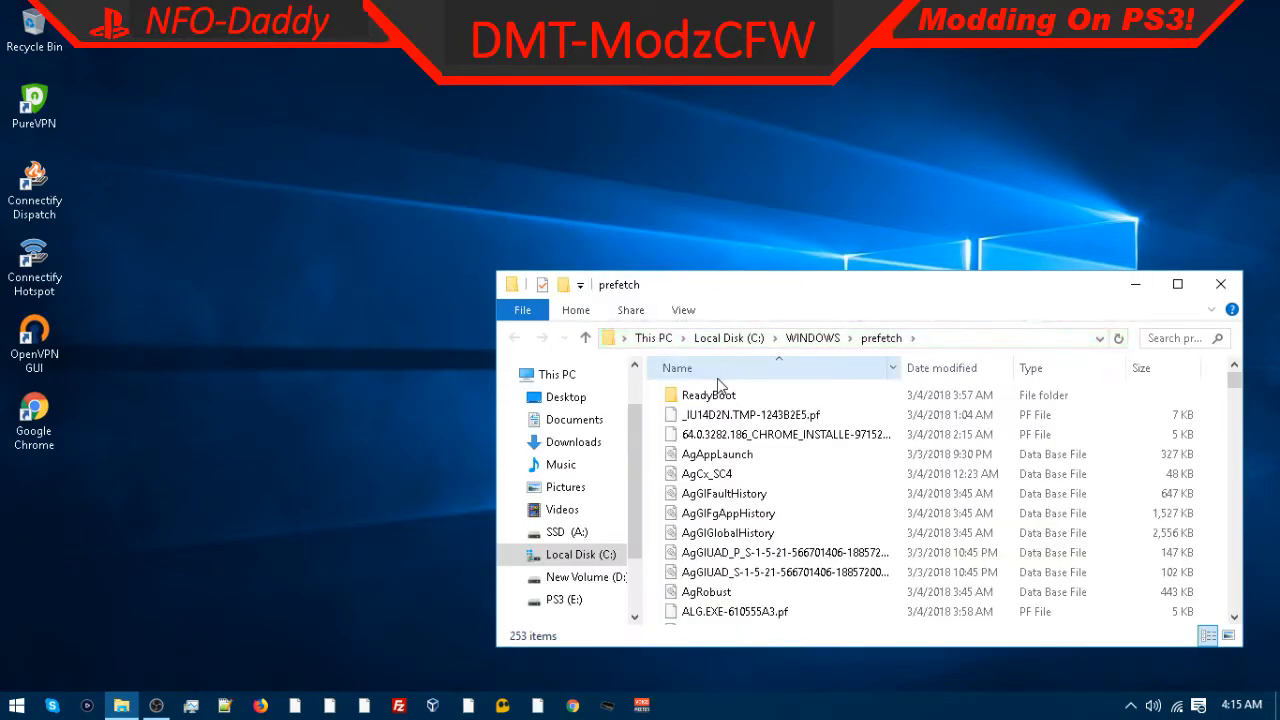
pyautogui.hotkey('ctrl', 'a')
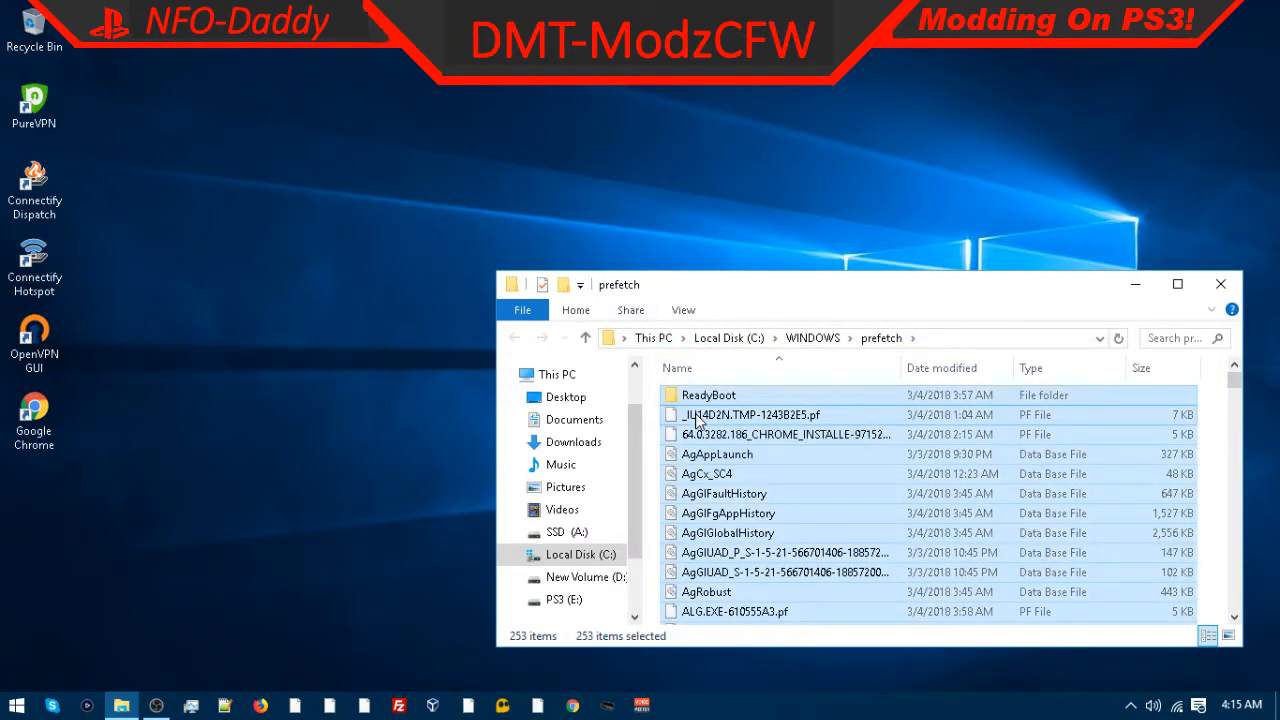
pyautogui.press('Delete')
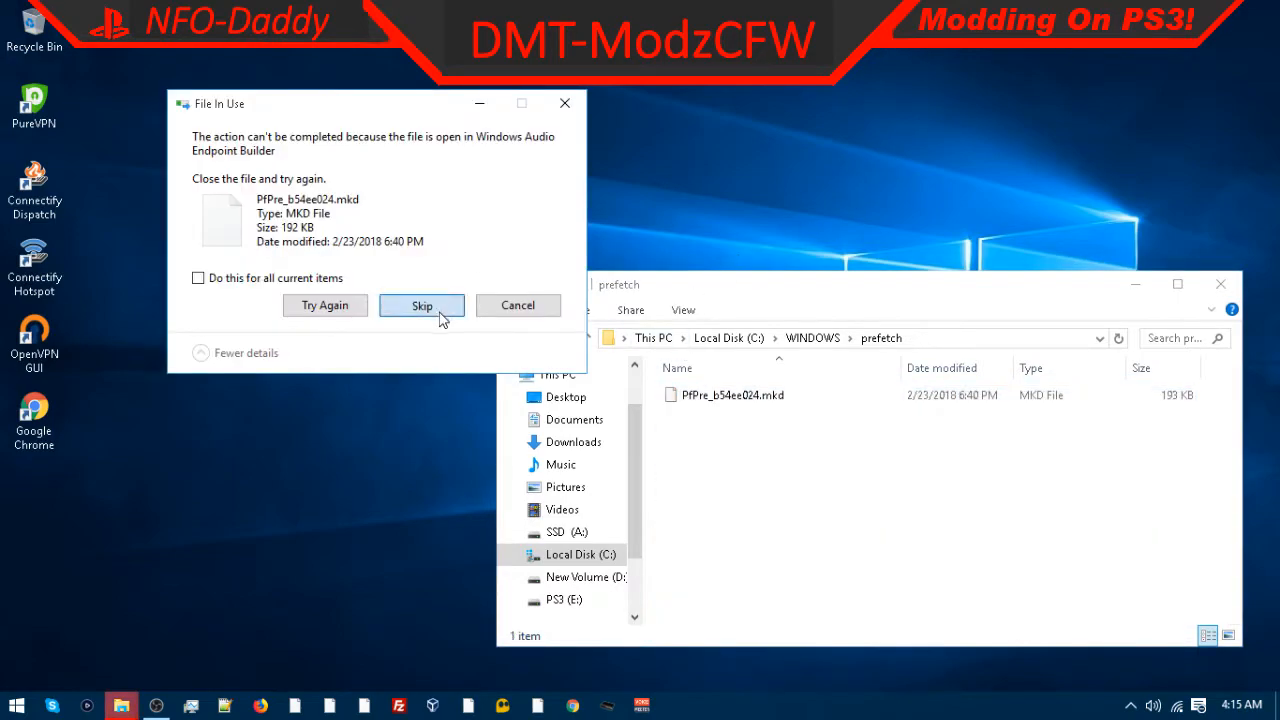
pyautogui.click(420, 308)
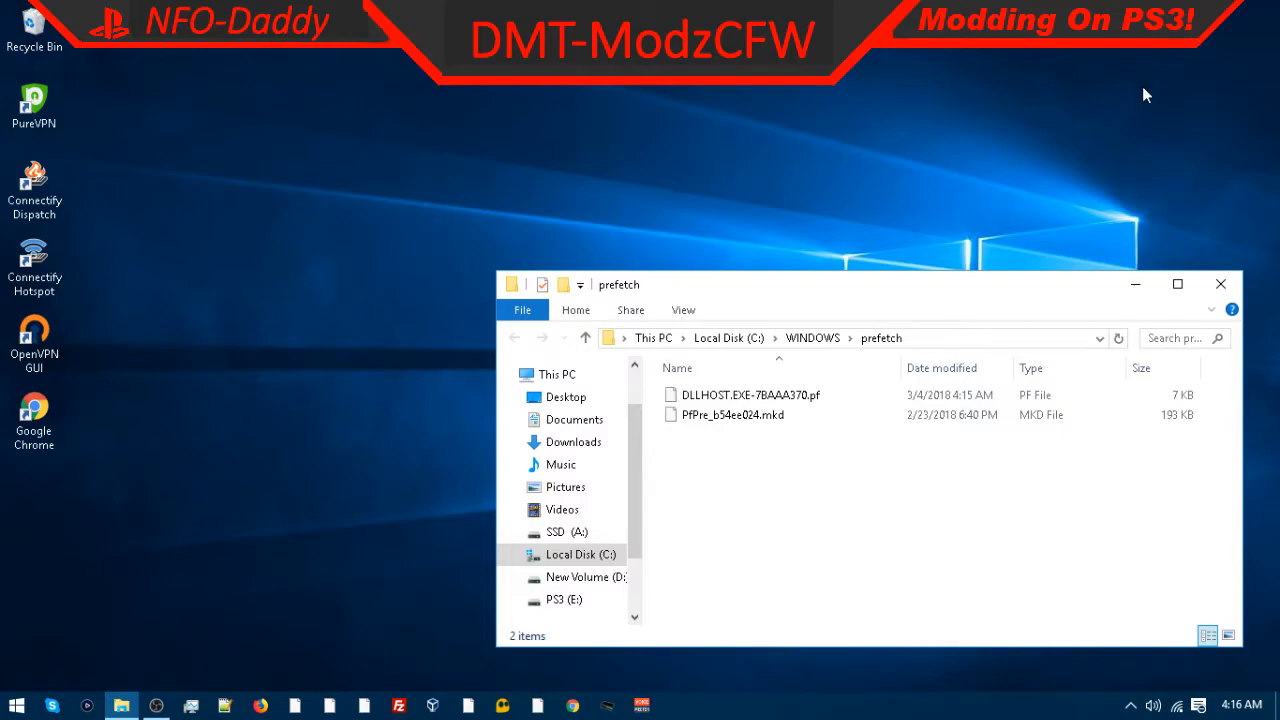
# Step: Close the prefetch folder, open the %temp% folder through Run, and delete all its contents
pyautogui.click(1220, 283)
pyautogui.rightClick(16, 705)
pyautogui.click(45, 654)
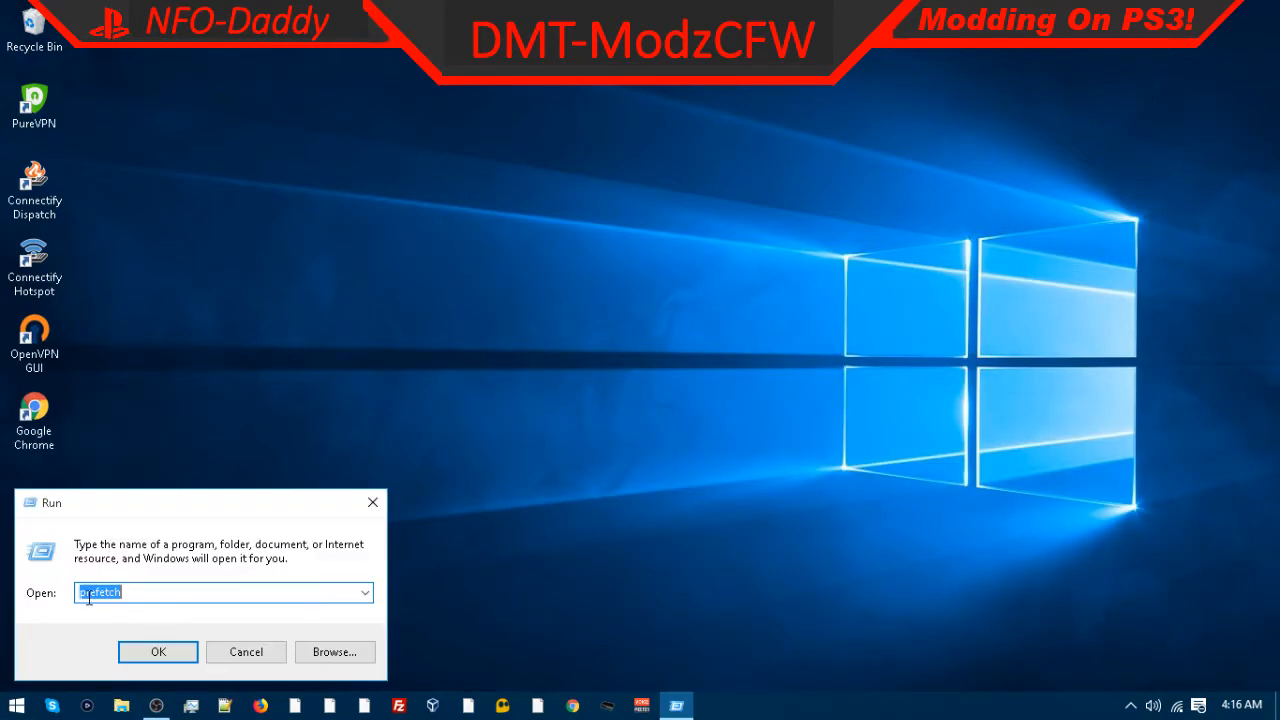
pyautogui.press('BackSpace')
pyautogui.write('%temp%')
pyautogui.press('Return')
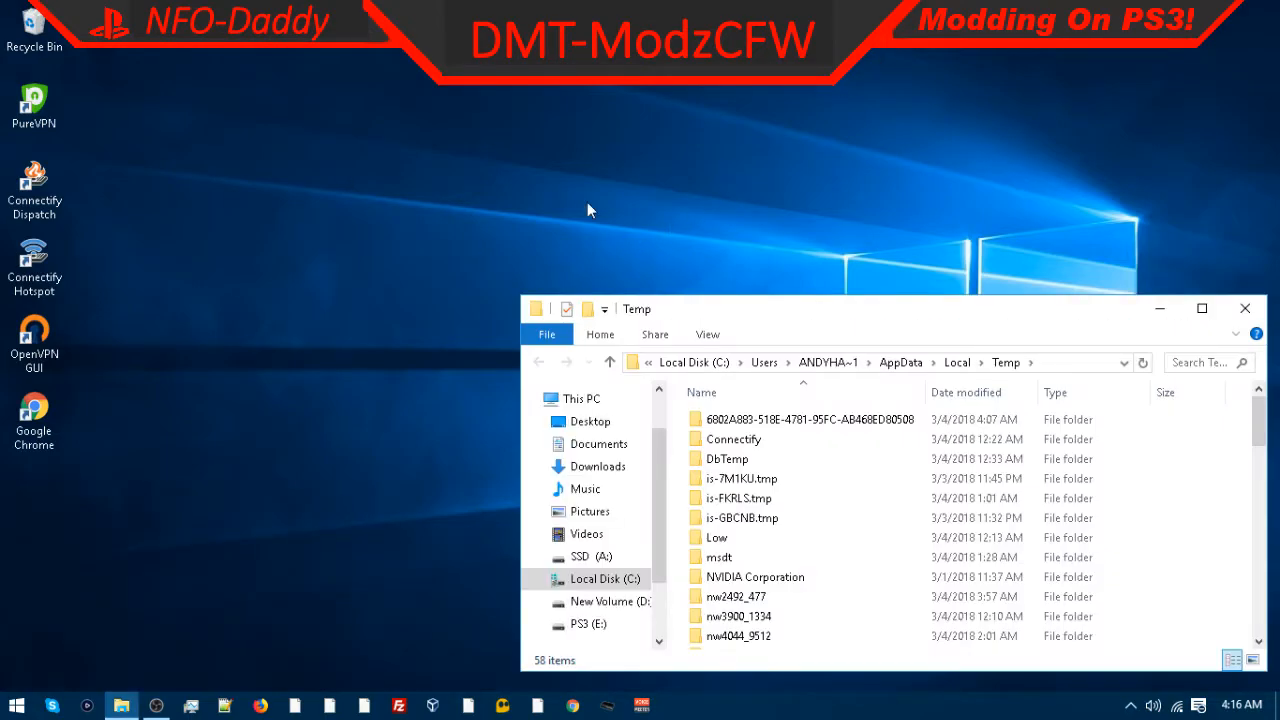
pyautogui.hotkey('ctrl', 'a')
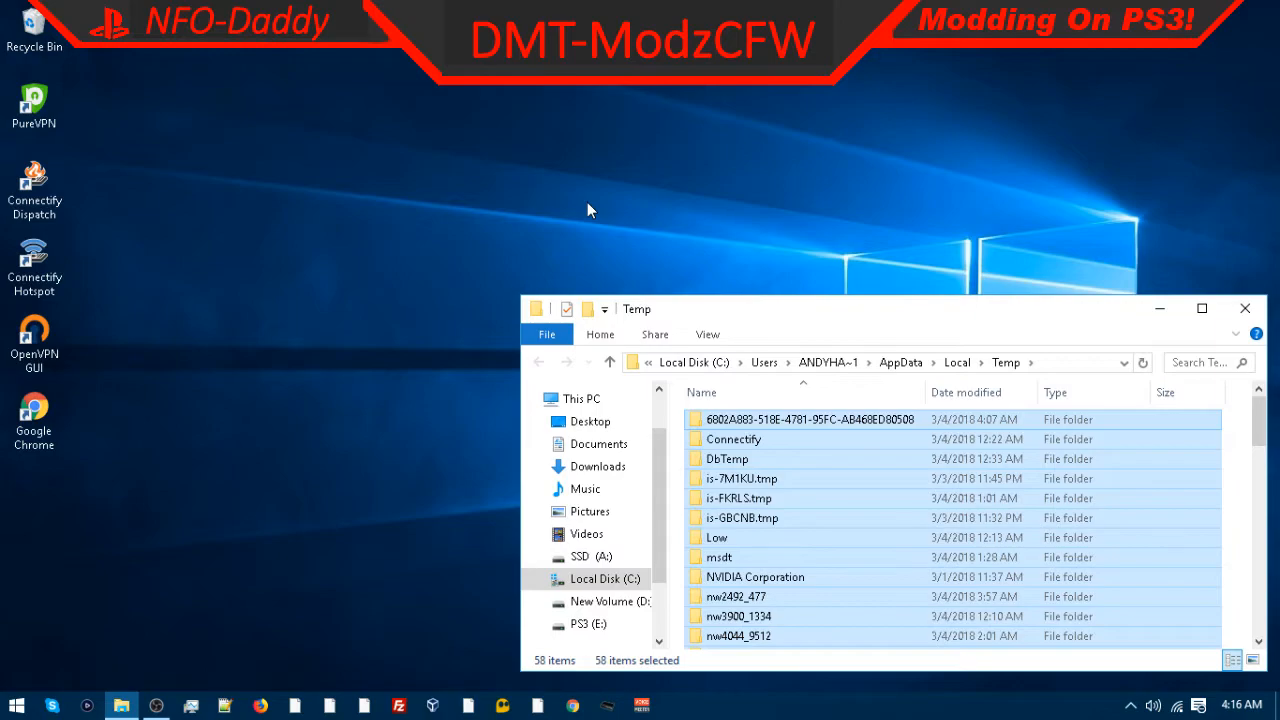
pyautogui.press('Delete')
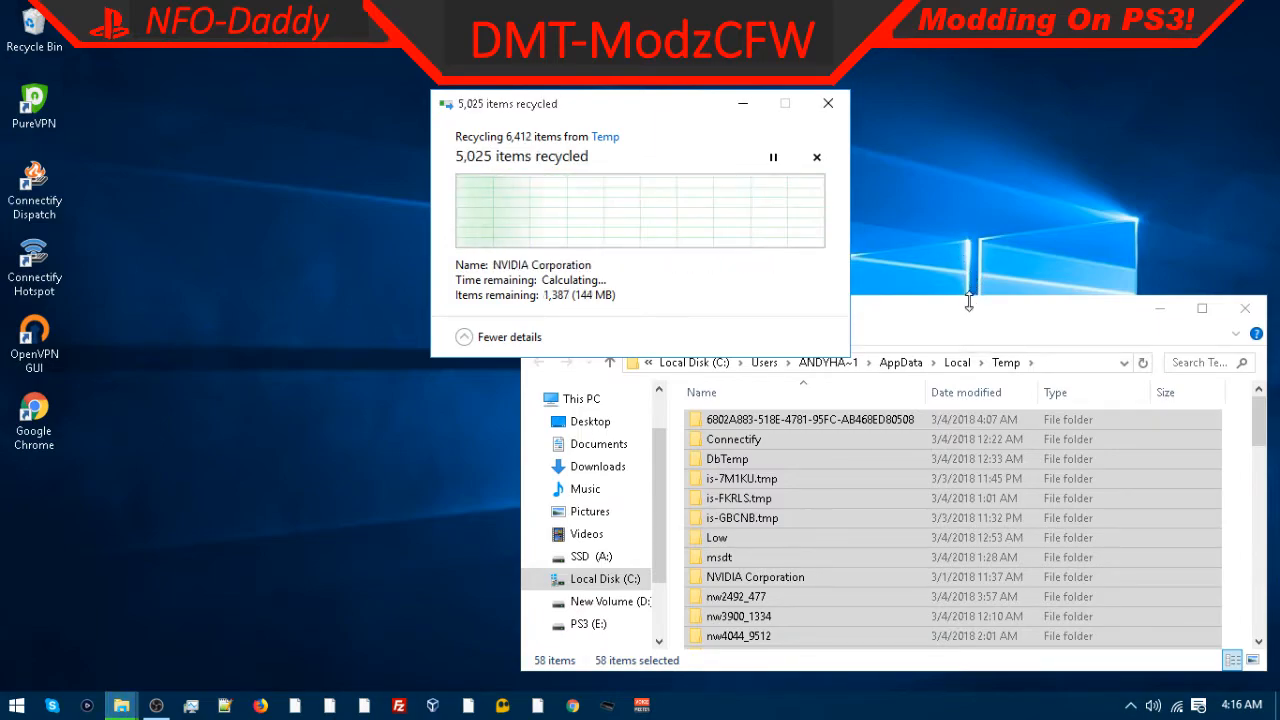
# Step: Skip the temp folders that are in use and close the Temp folder window
pyautogui.click(684, 311)
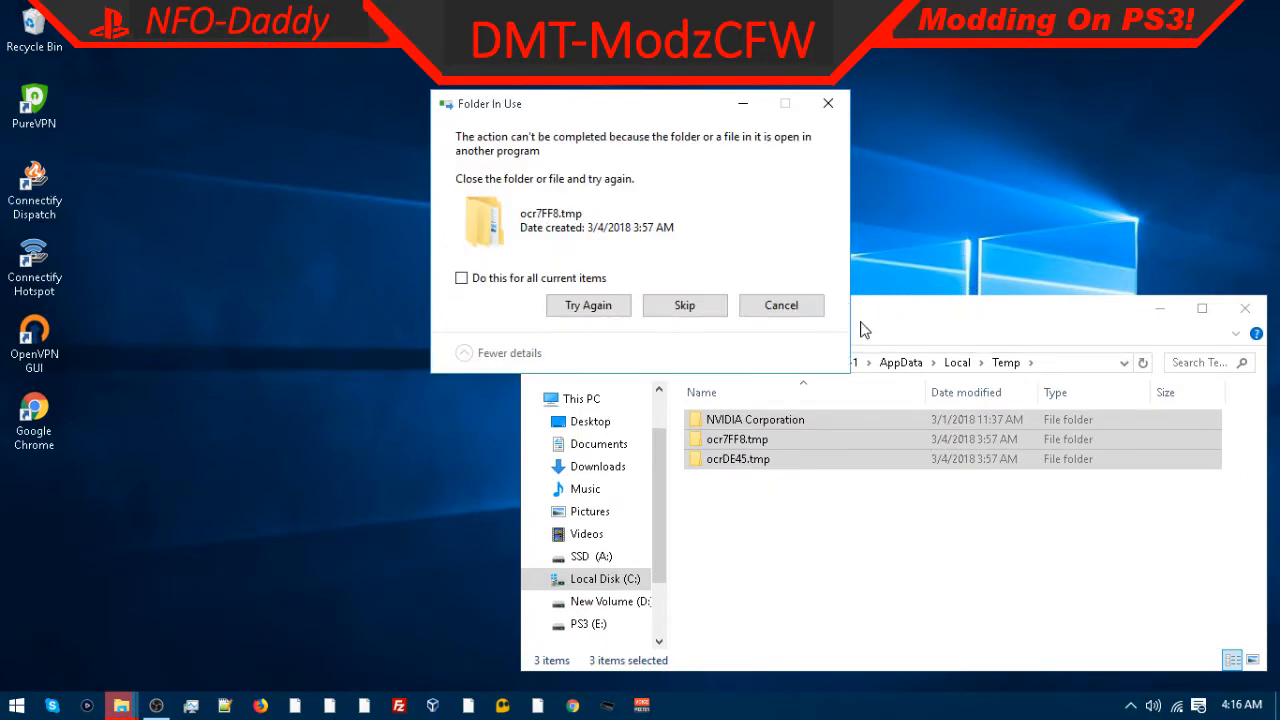
pyautogui.click(684, 309)
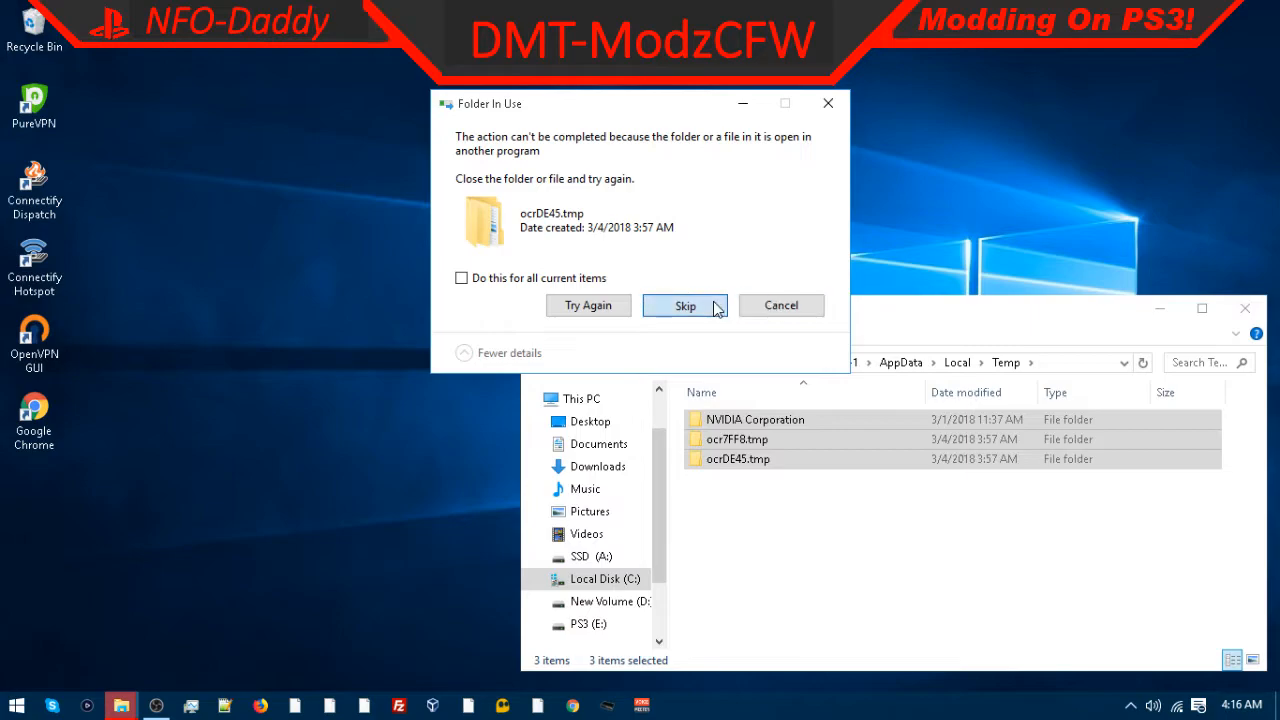
pyautogui.click(714, 307)
pyautogui.moveTo(905, 322); pyautogui.dragTo(512, 279)
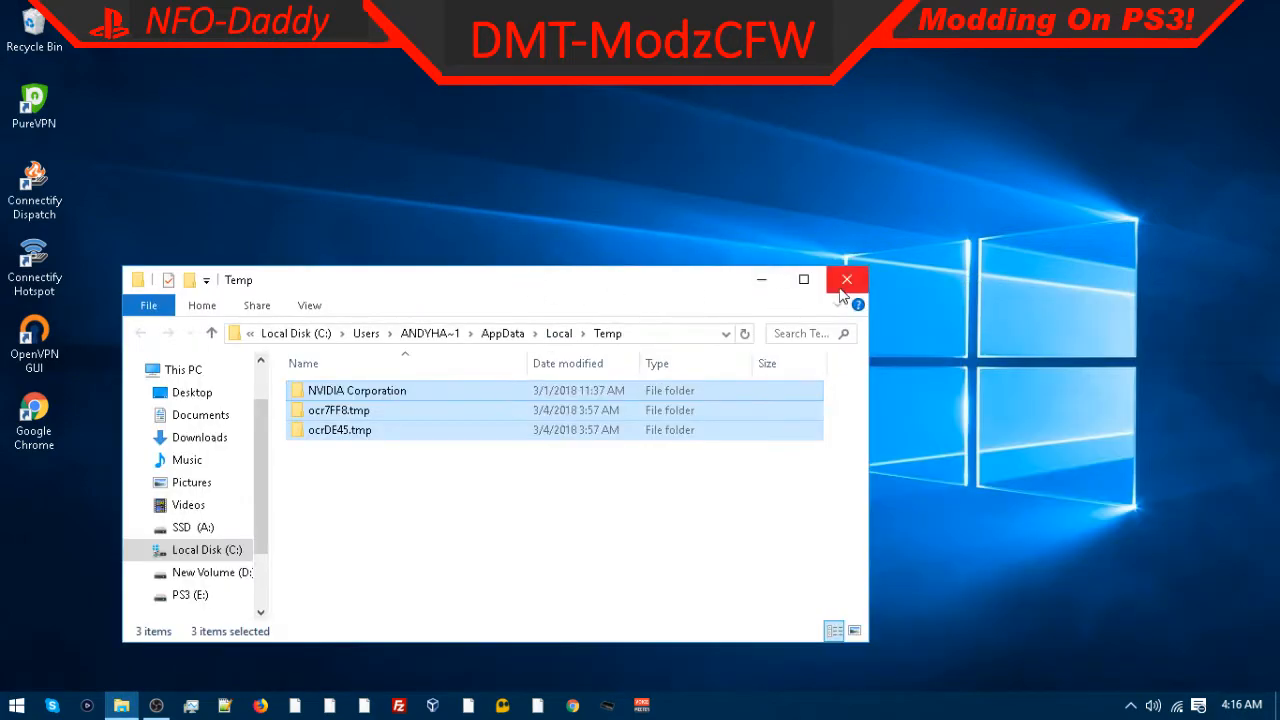
pyautogui.click(846, 265)
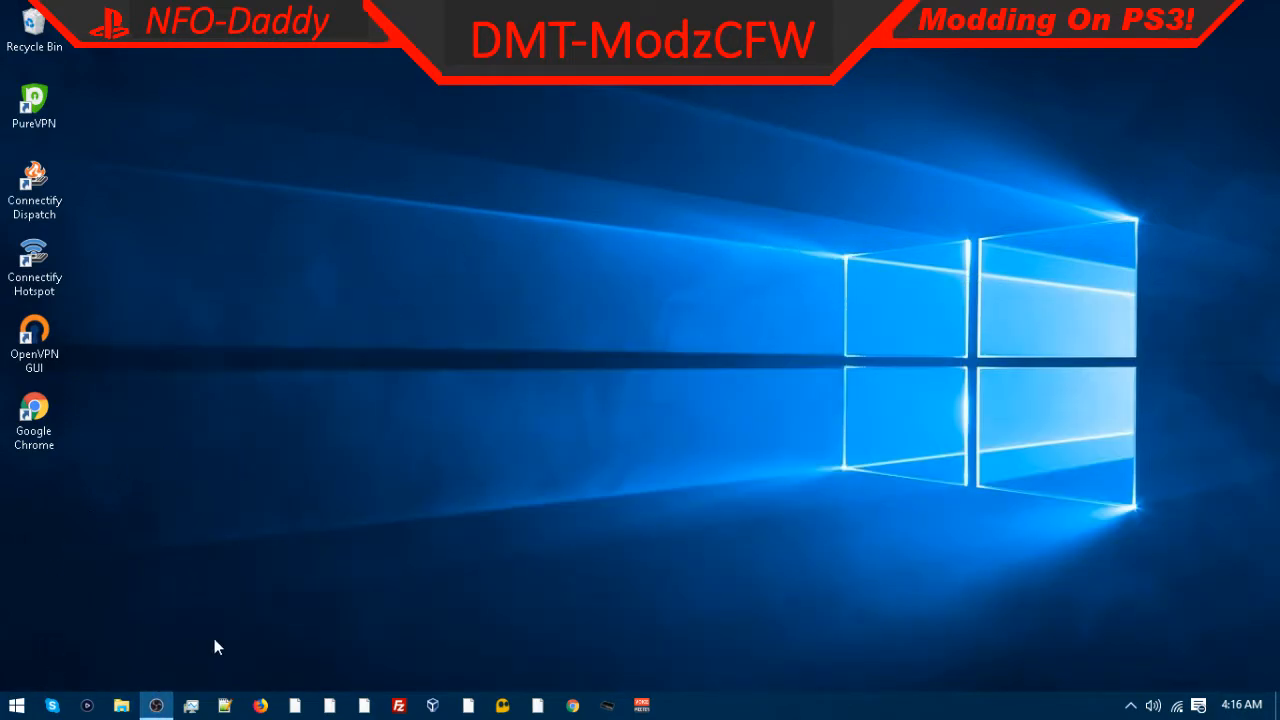
# Step: Empty the Recycle Bin again and confirm the deletion
pyautogui.click(18, 708)
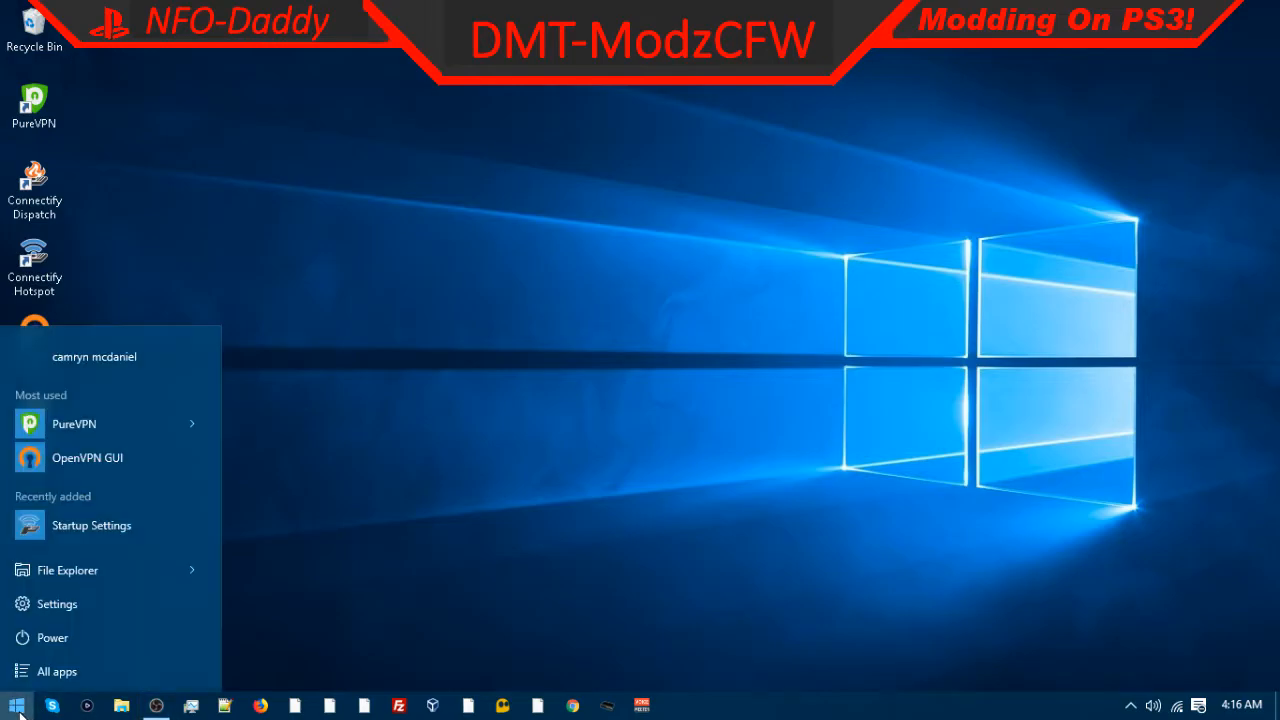
pyautogui.click(18, 708)
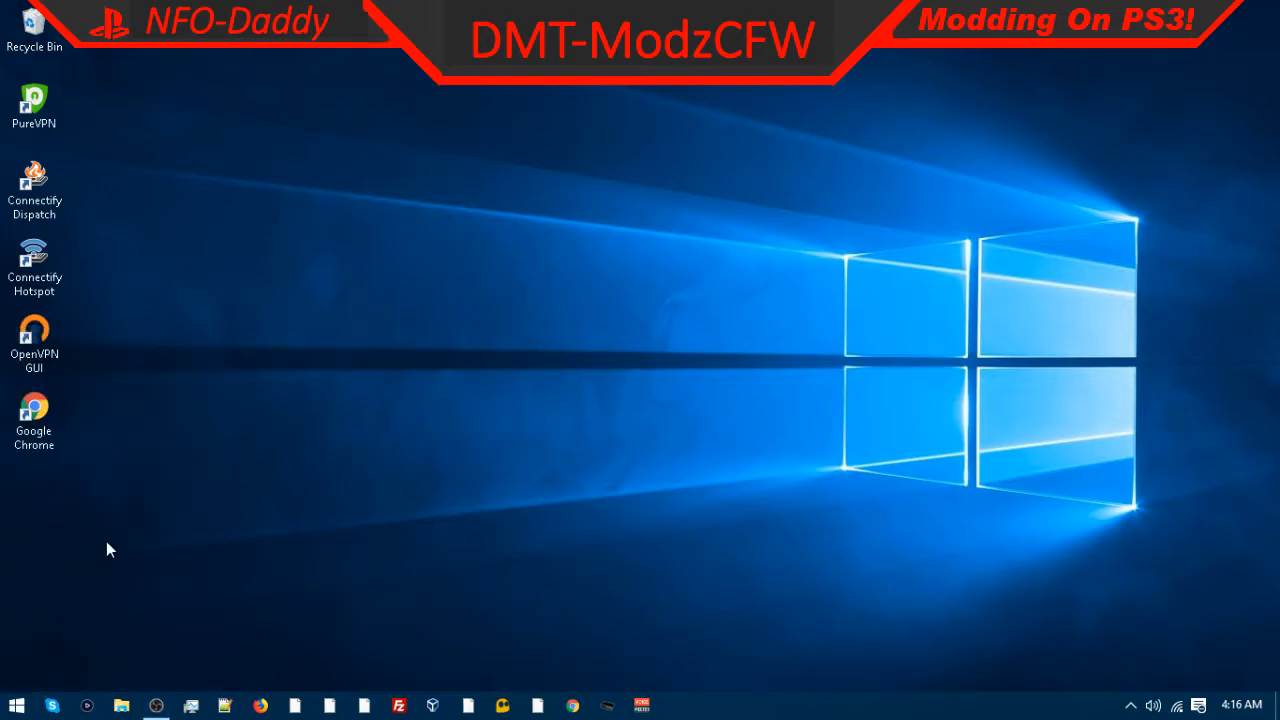
pyautogui.rightClick(50, 36)
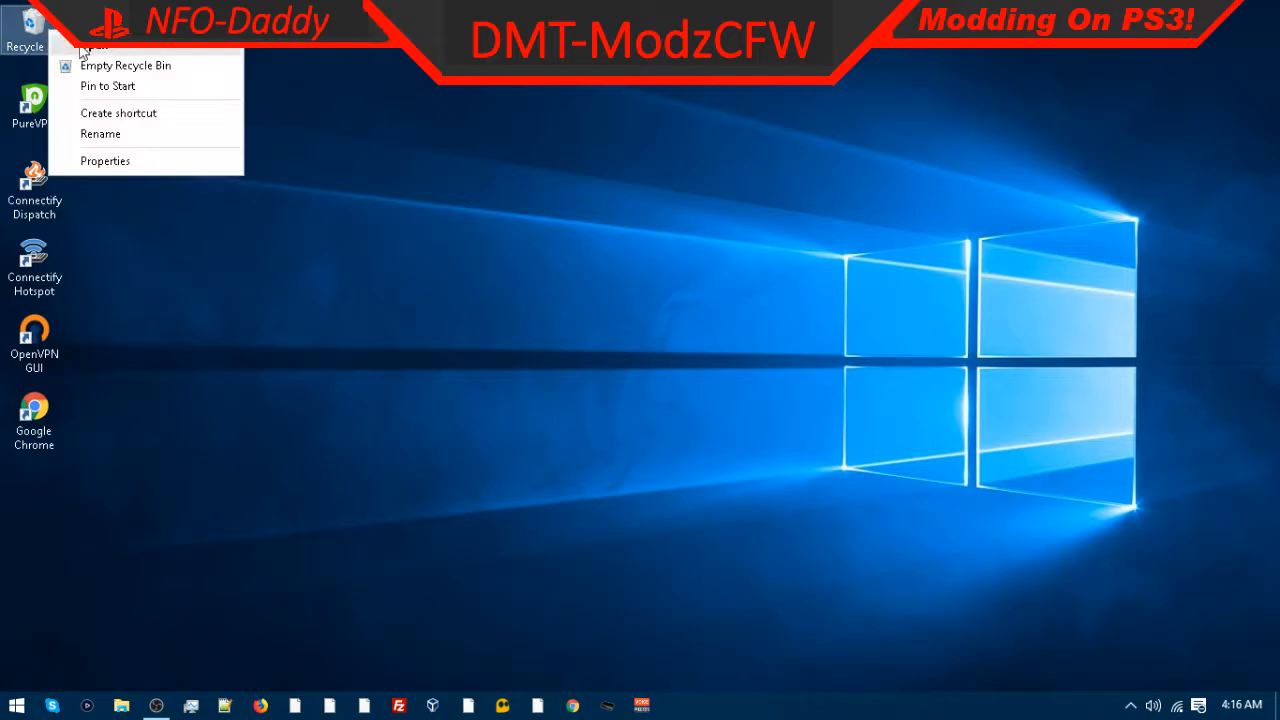
pyautogui.click(116, 63)
pyautogui.click(737, 372)
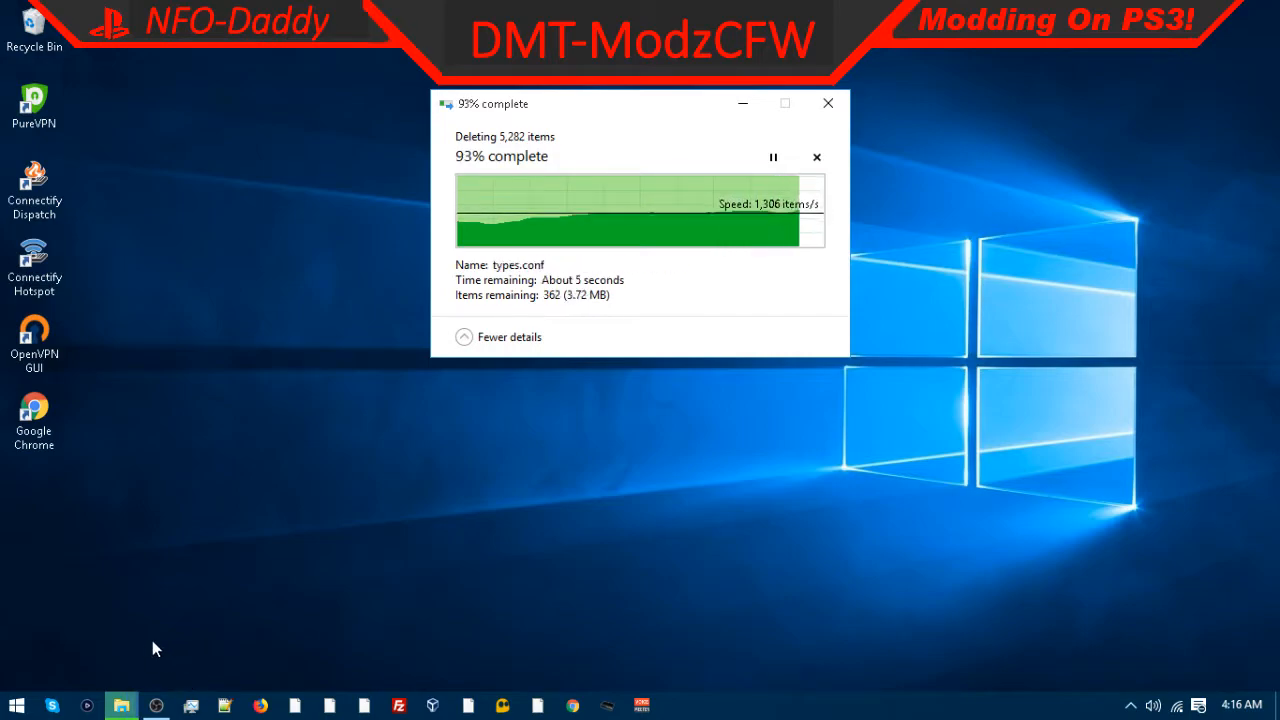
# Step: Open Local Disk (C:) properties from This PC in File Explorer and start Disk Cleanup
pyautogui.click(121, 706)
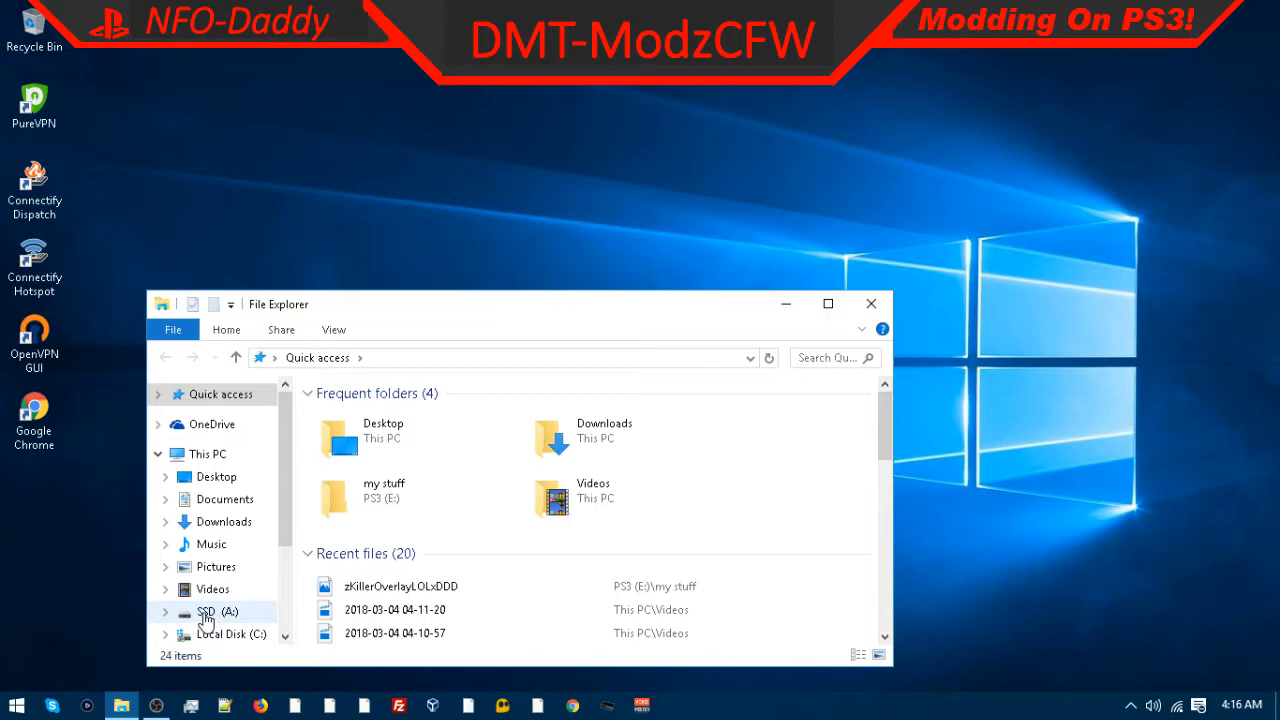
pyautogui.scroll(-1, 210, 612)
pyautogui.click(228, 425)
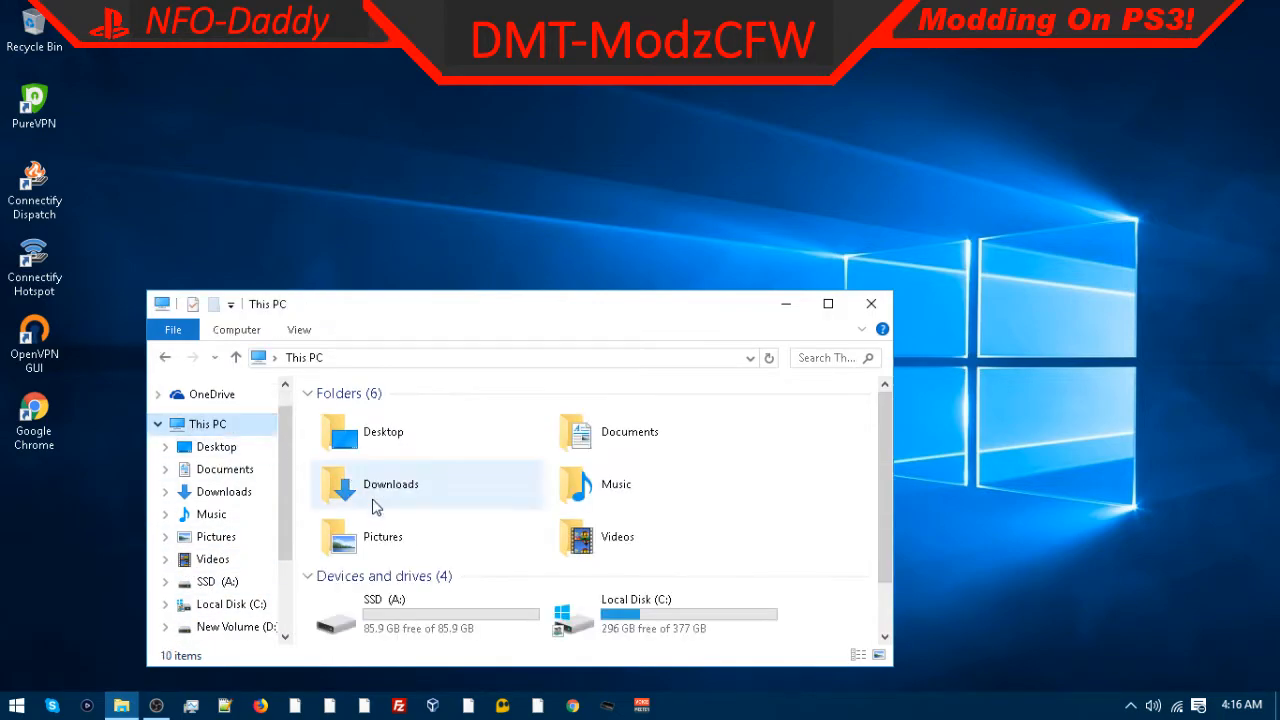
pyautogui.scroll(-1, 400, 490)
pyautogui.rightClick(625, 570)
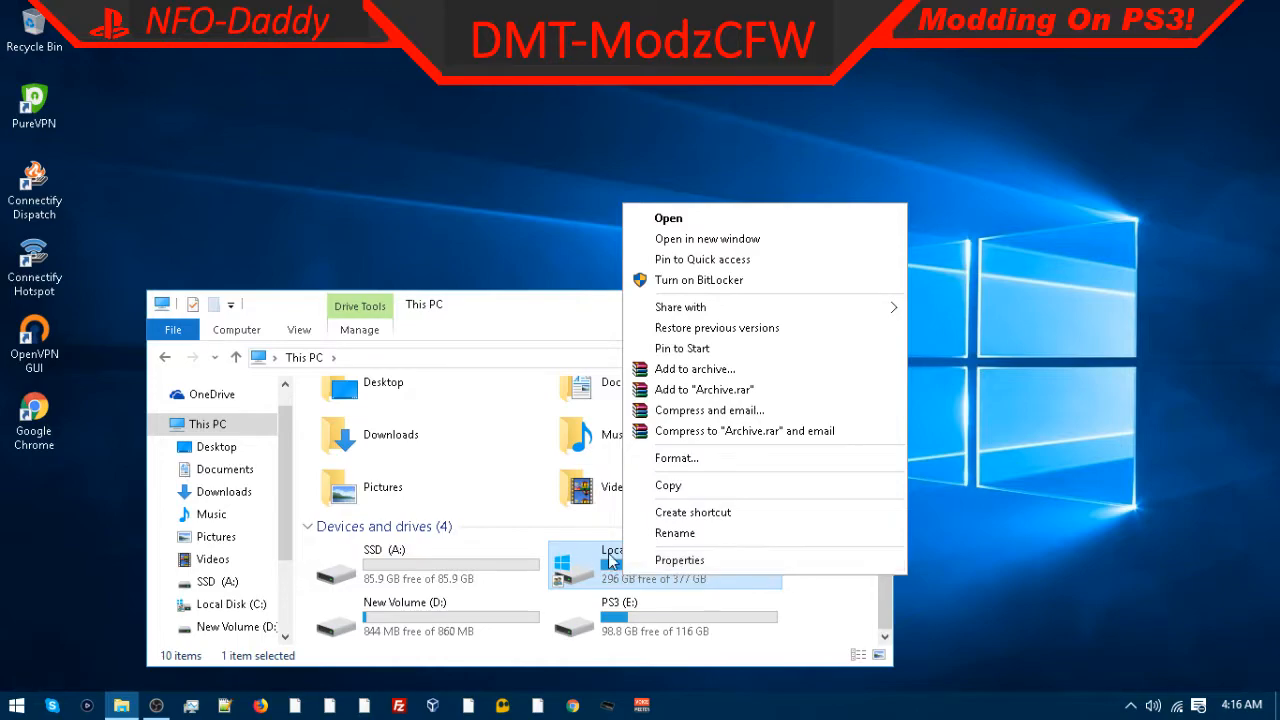
pyautogui.click(672, 562)
pyautogui.click(905, 532)
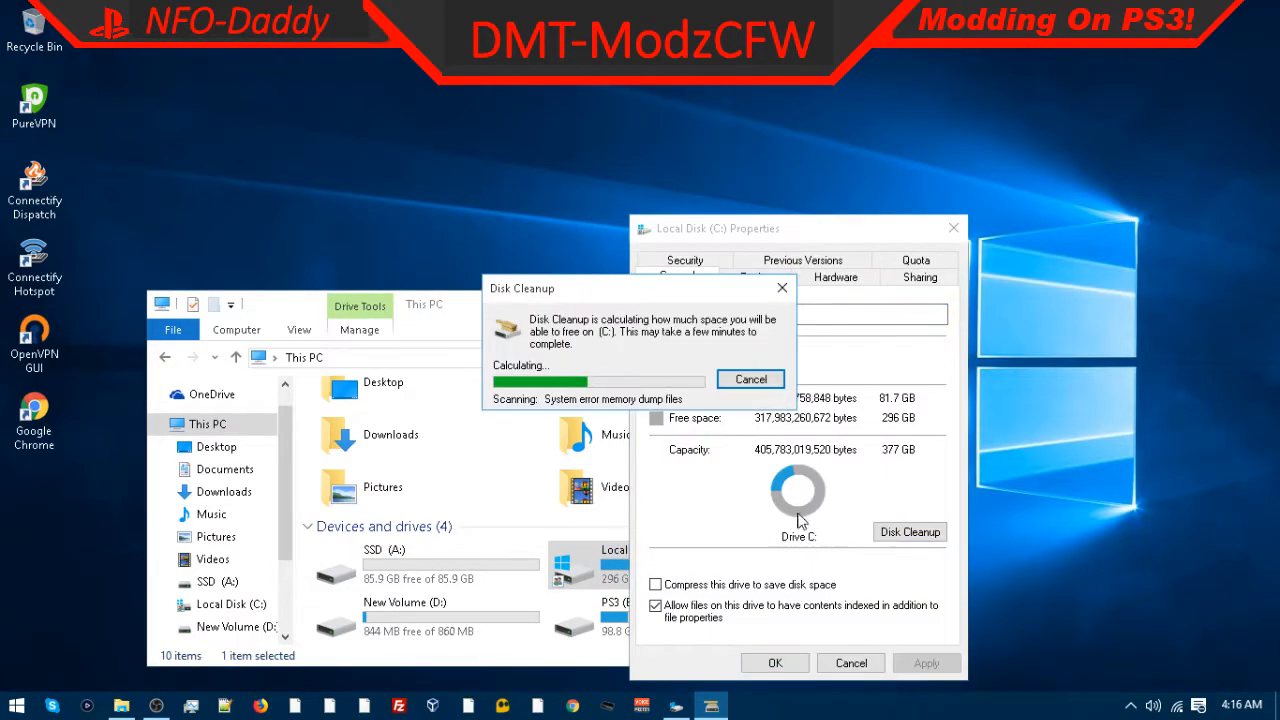
# Step: Close the This PC window while Disk Cleanup calculates the space to free
pyautogui.moveTo(545, 295); pyautogui.dragTo(673, 94)
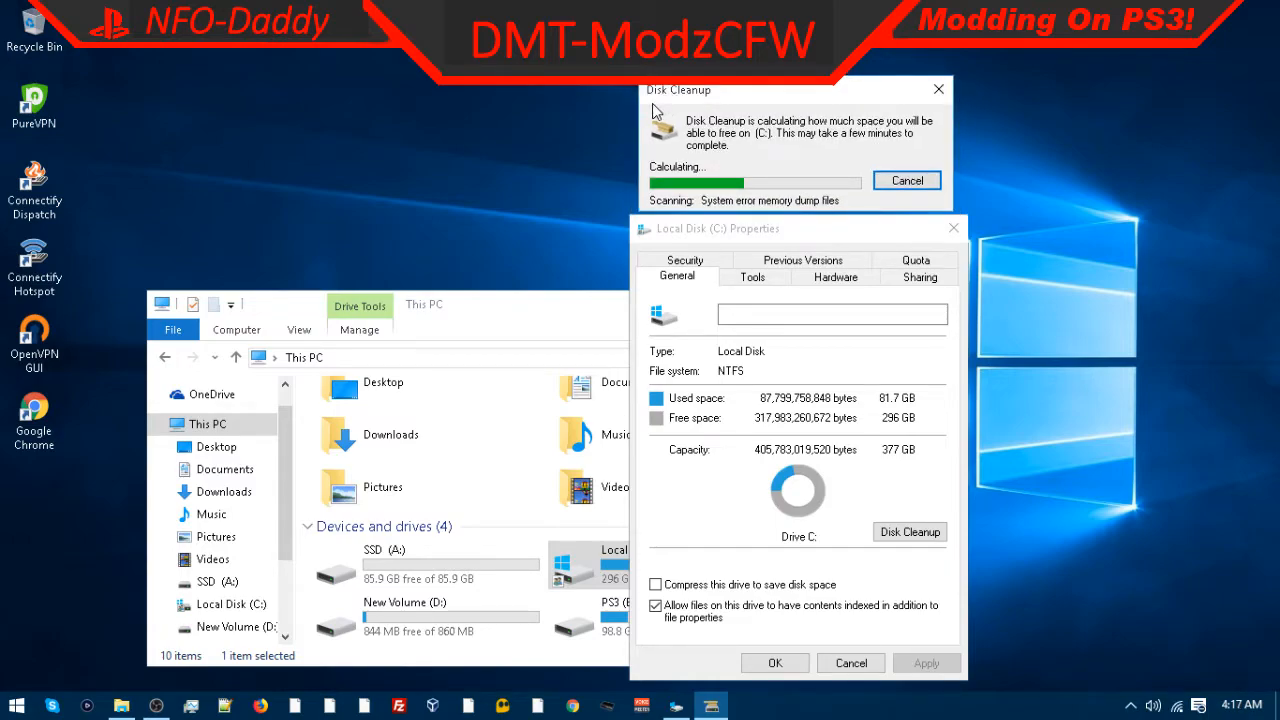
pyautogui.rightClick(655, 110)
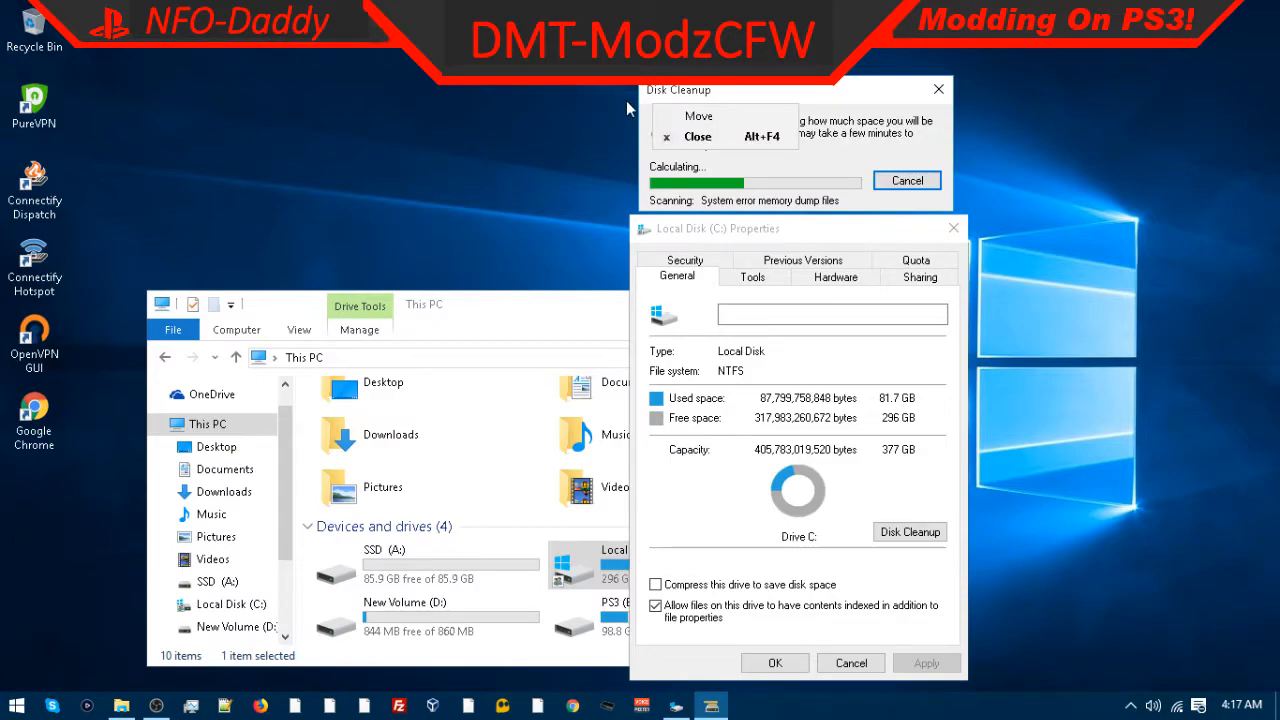
pyautogui.click(665, 93)
pyautogui.moveTo(665, 93); pyautogui.dragTo(667, 30)
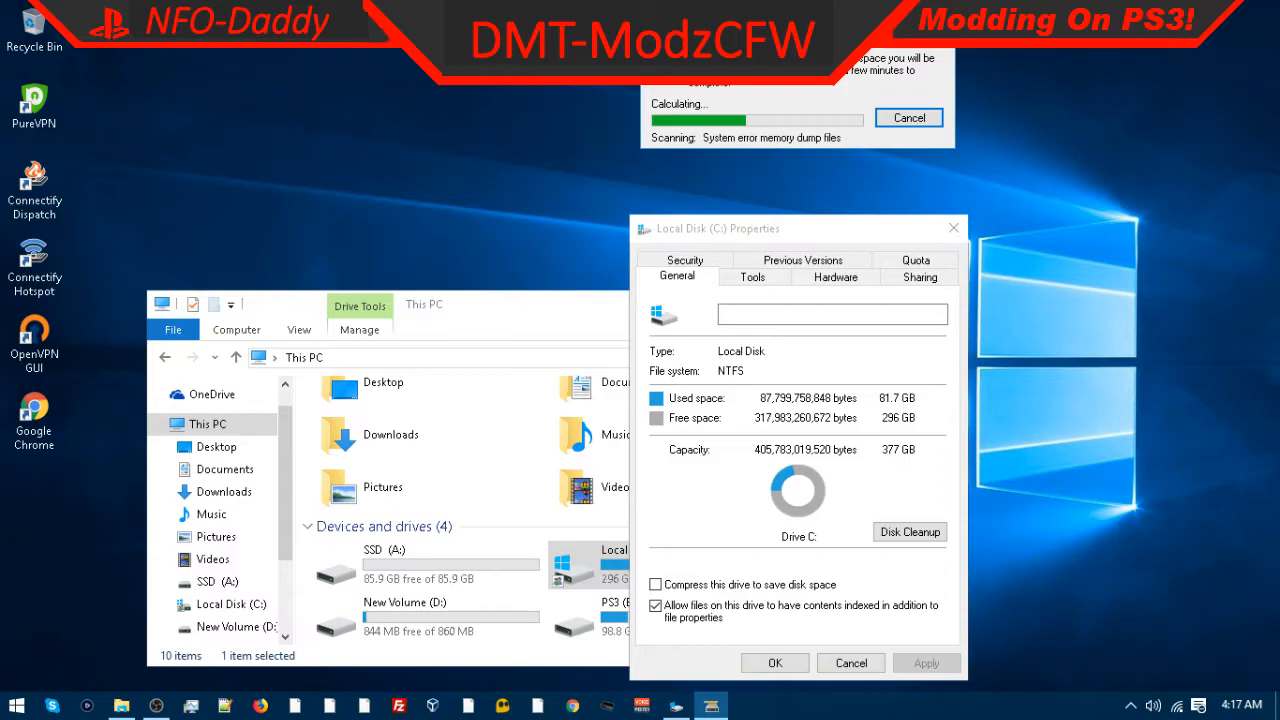
pyautogui.moveTo(697, 28); pyautogui.dragTo(697, 96)
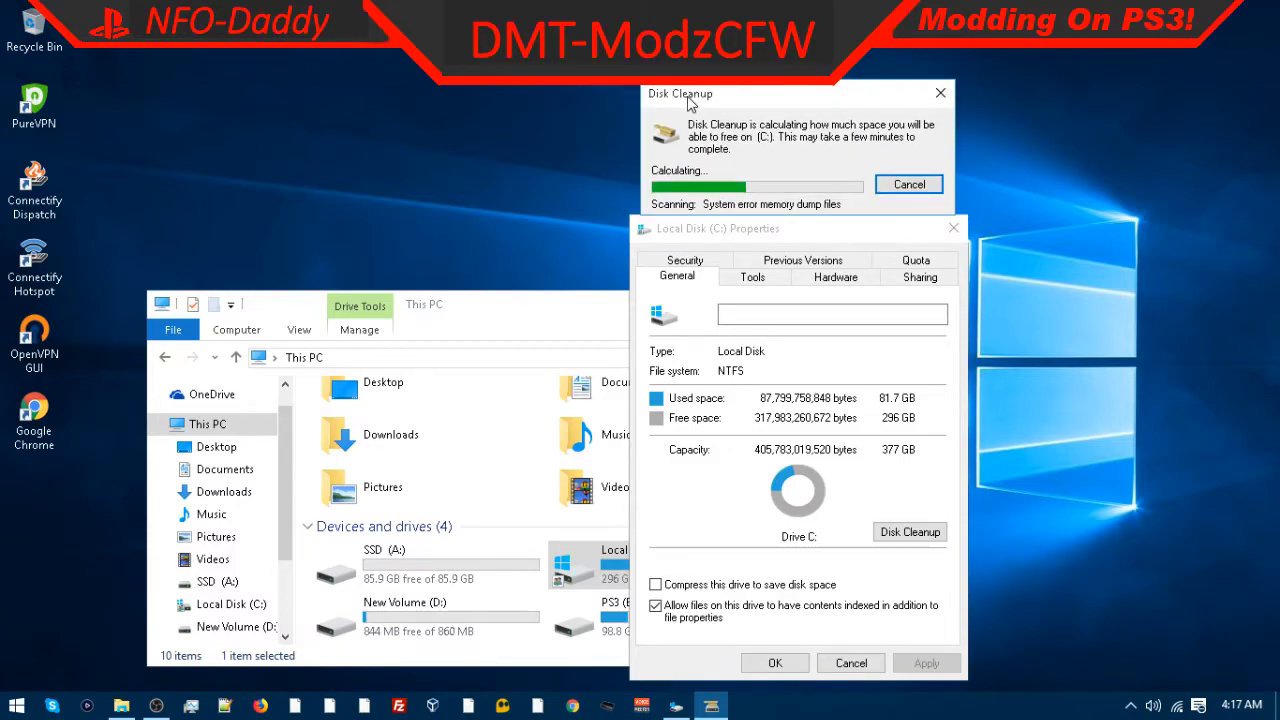
pyautogui.moveTo(686, 242)
pyautogui.mouseDown()
pyautogui.moveTo(680, 255)
pyautogui.moveTo(678, 229)
pyautogui.moveTo(700, 235)
pyautogui.mouseUp()
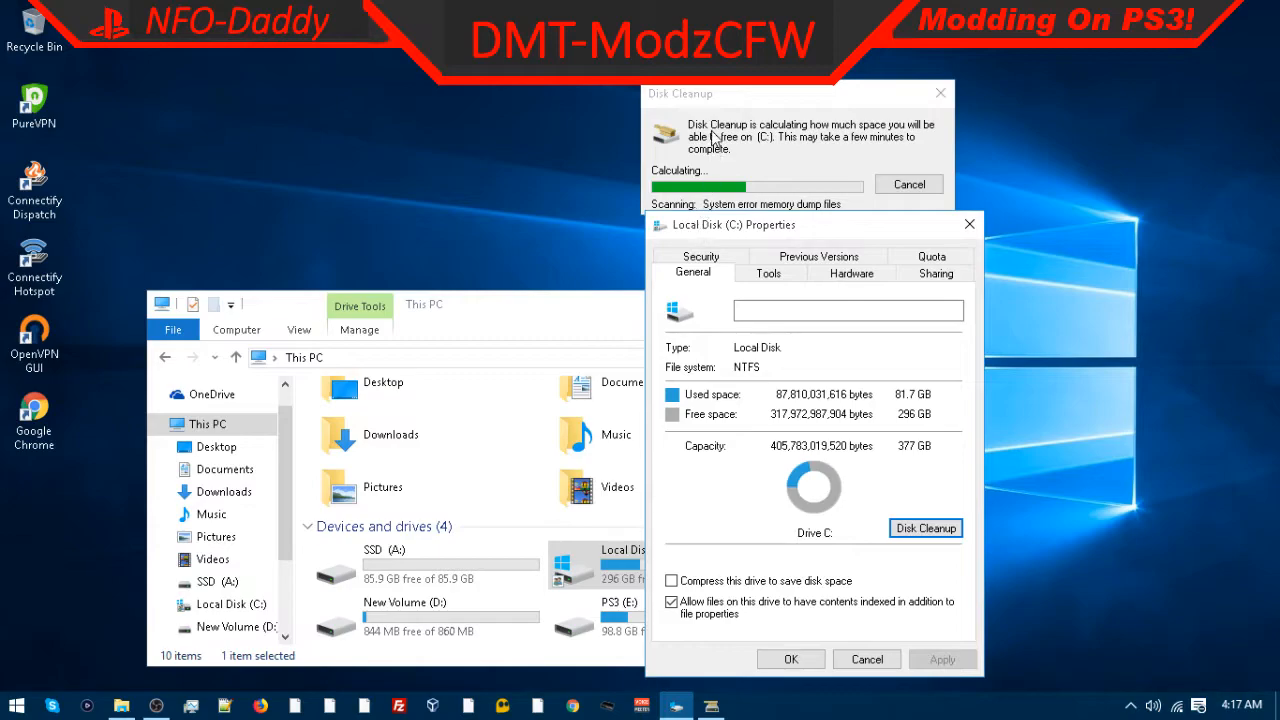
pyautogui.moveTo(724, 95); pyautogui.dragTo(737, 175)
pyautogui.click(603, 298)
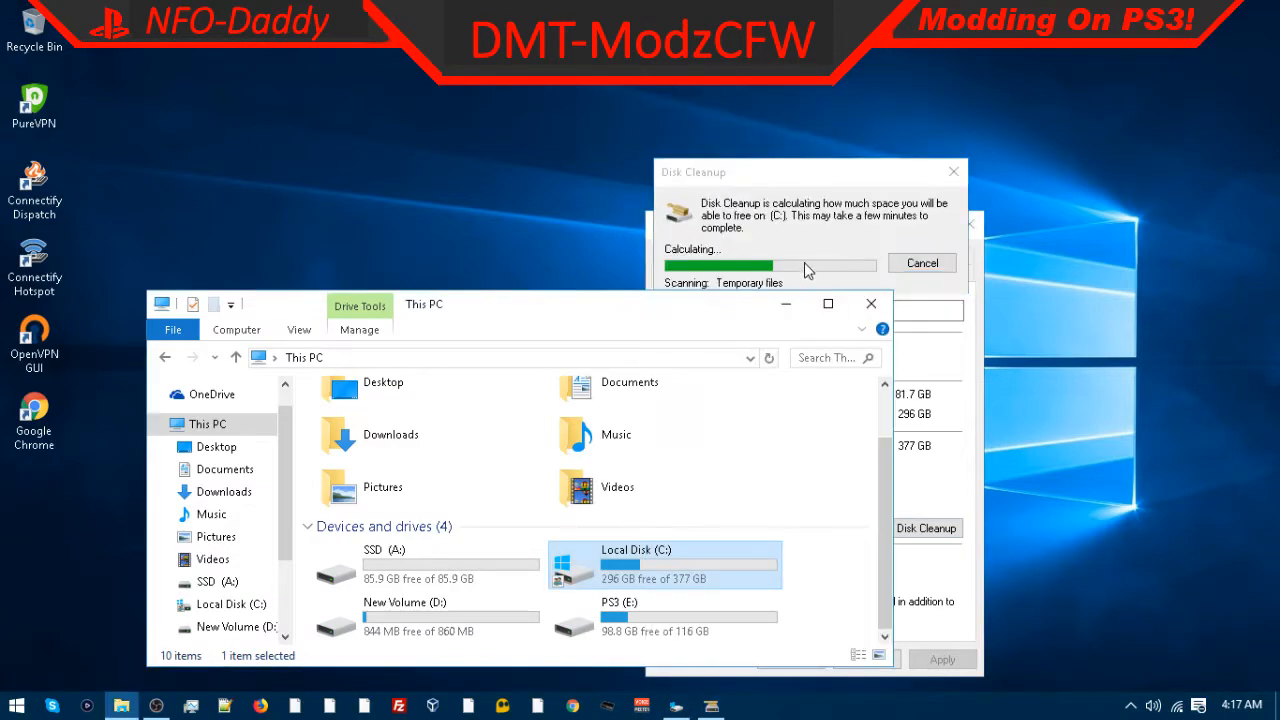
pyautogui.doubleClick(852, 308)
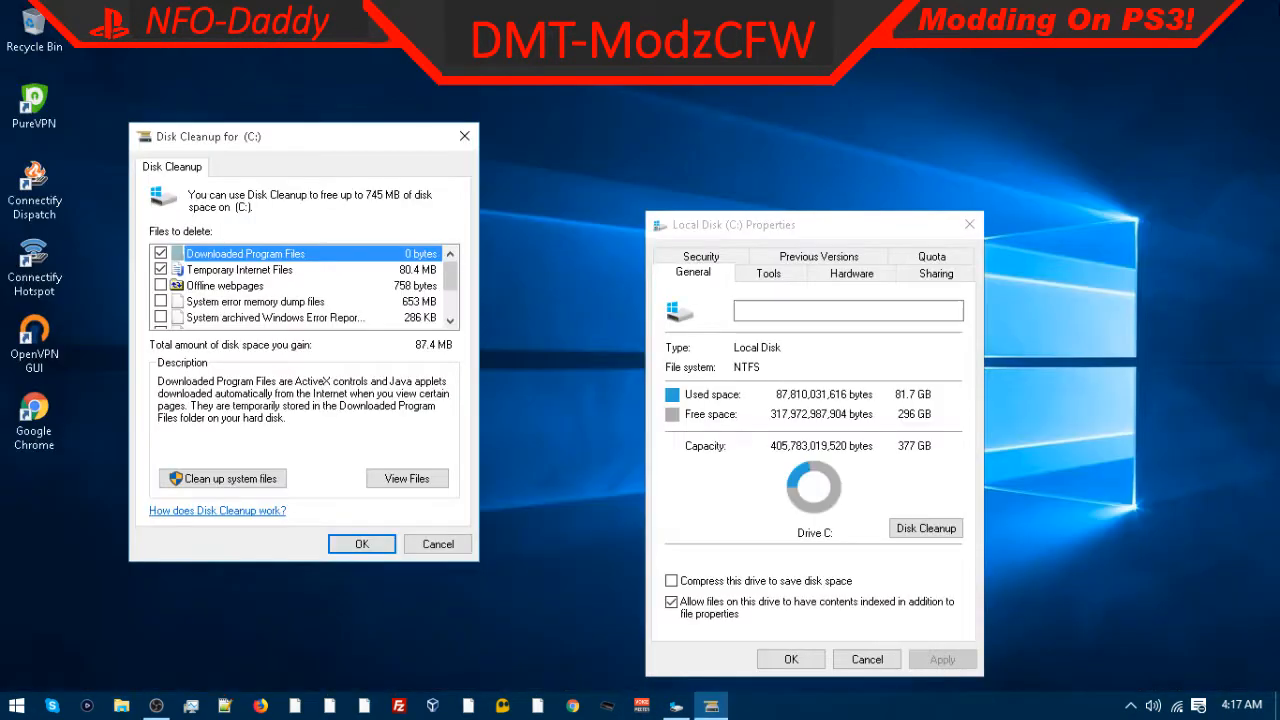
pyautogui.click(1256, 9)
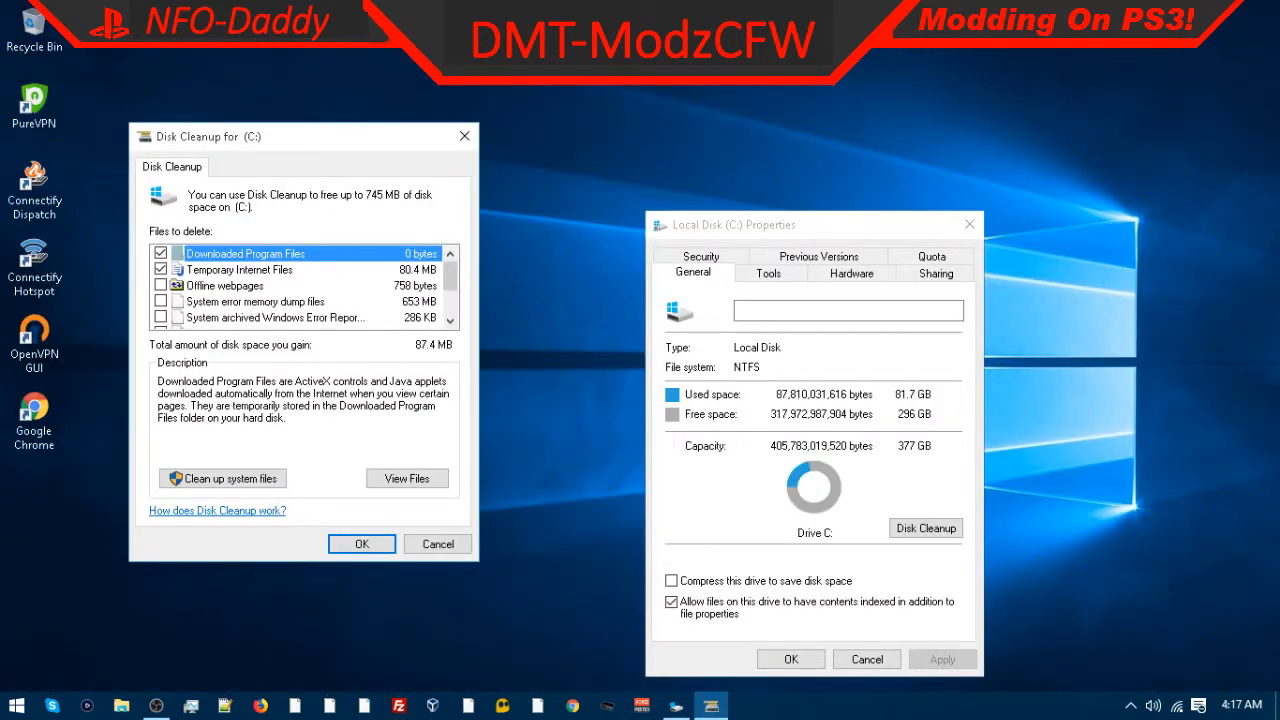
# Step: Check all Disk Cleanup categories, including Recycle Bin and Temporary files, and confirm deleting the files
pyautogui.click(161, 301)
pyautogui.scroll(-1, 160, 317)
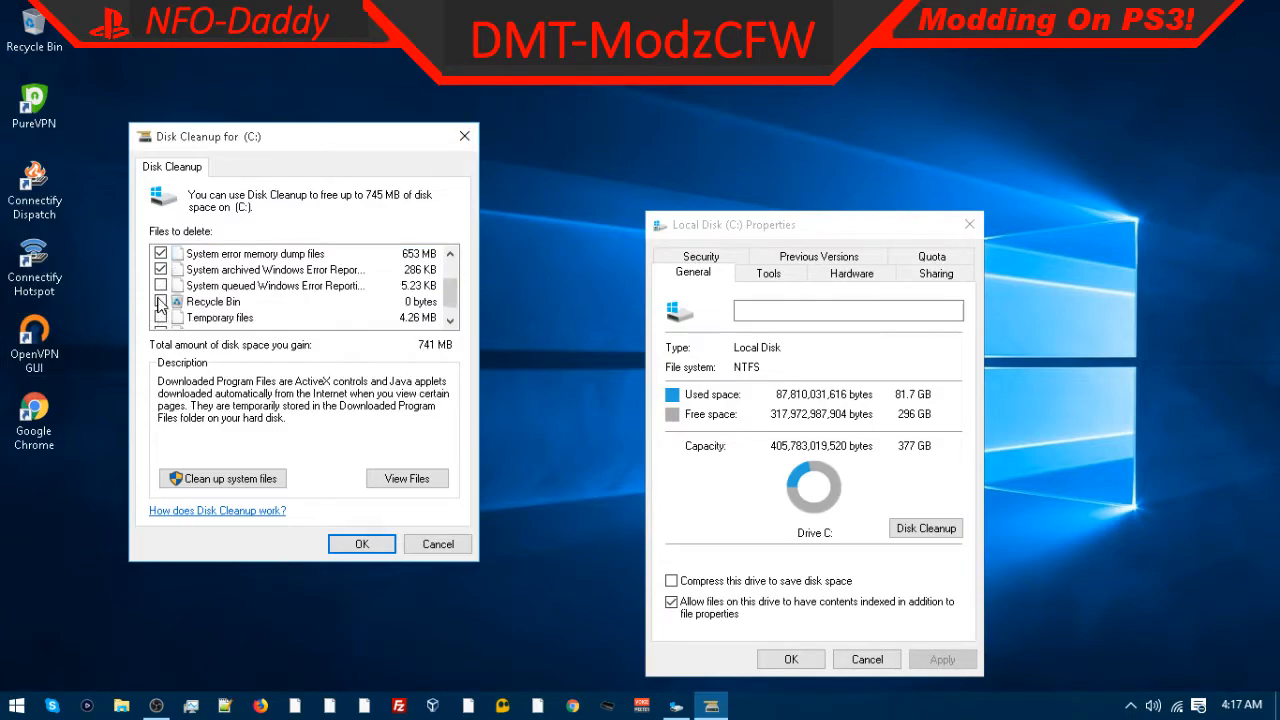
pyautogui.click(161, 301)
pyautogui.click(161, 317)
pyautogui.scroll(-1, 161, 318)
pyautogui.scroll(2, 164, 310)
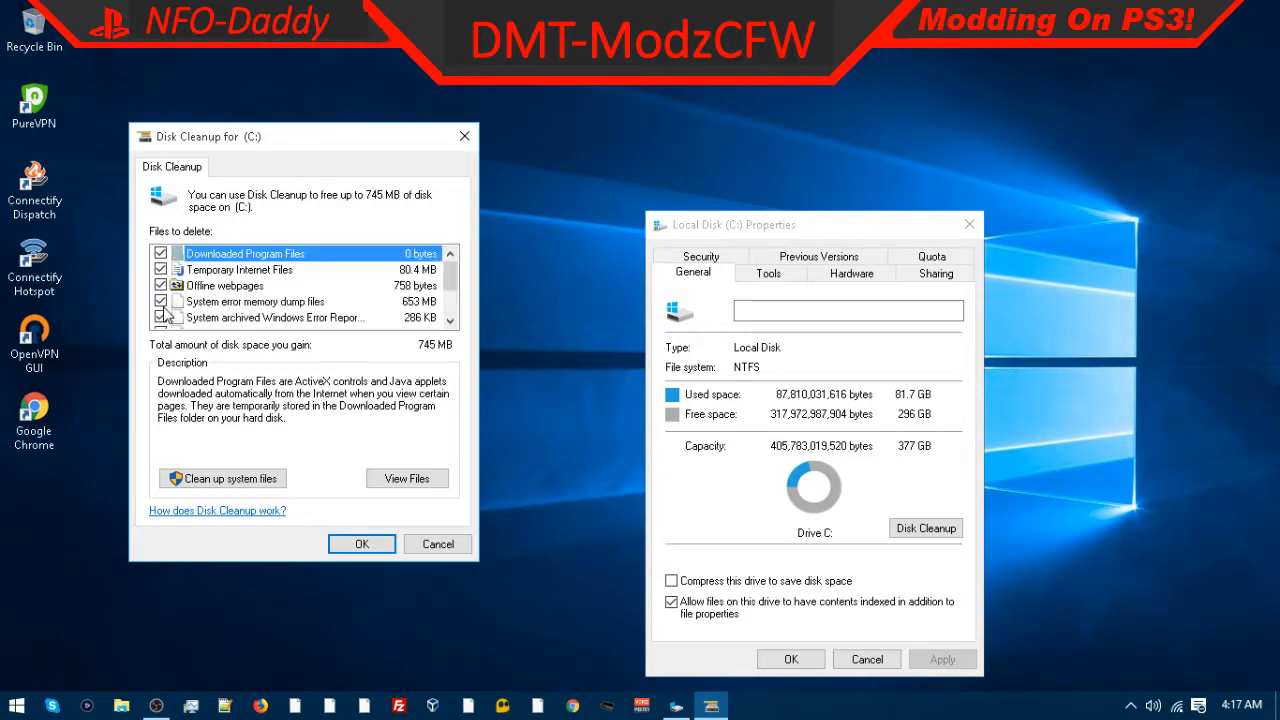
pyautogui.click(350, 545)
pyautogui.click(676, 367)
# Step: Close the Local Disk (C:) Properties dialog while cleanup runs
pyautogui.moveTo(590, 280); pyautogui.dragTo(677, 60)
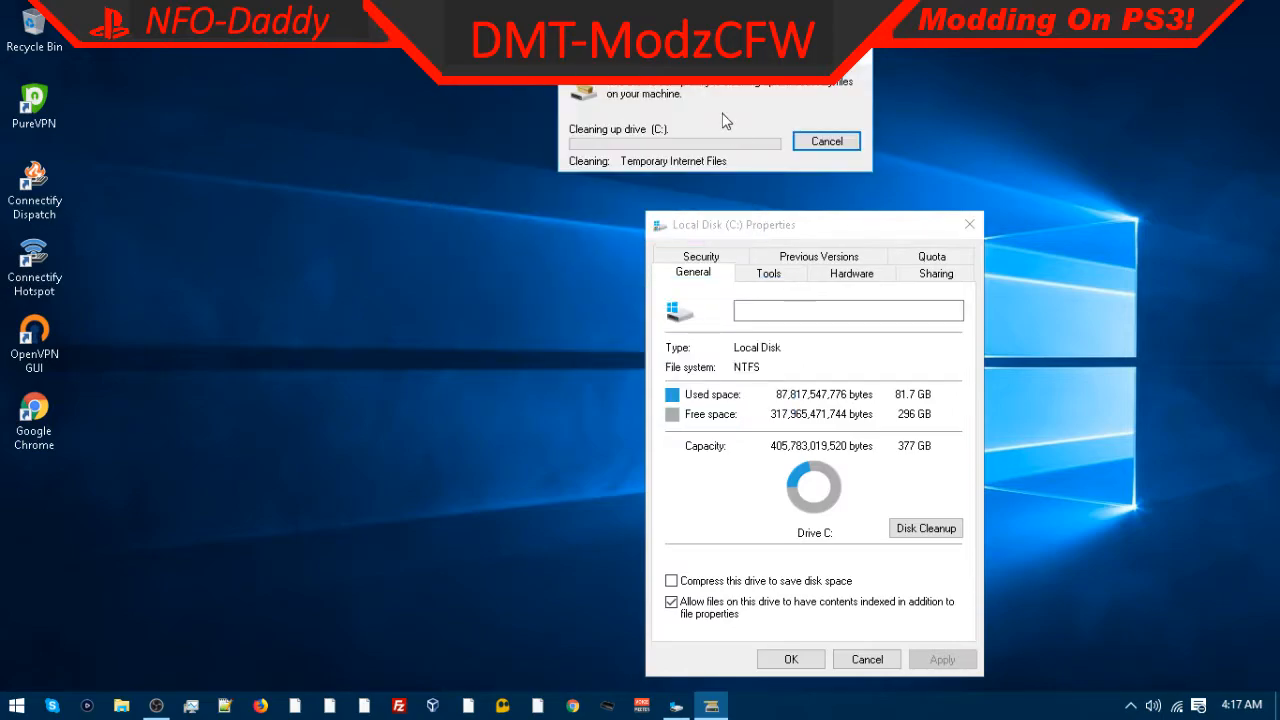
pyautogui.moveTo(765, 226); pyautogui.dragTo(620, 159)
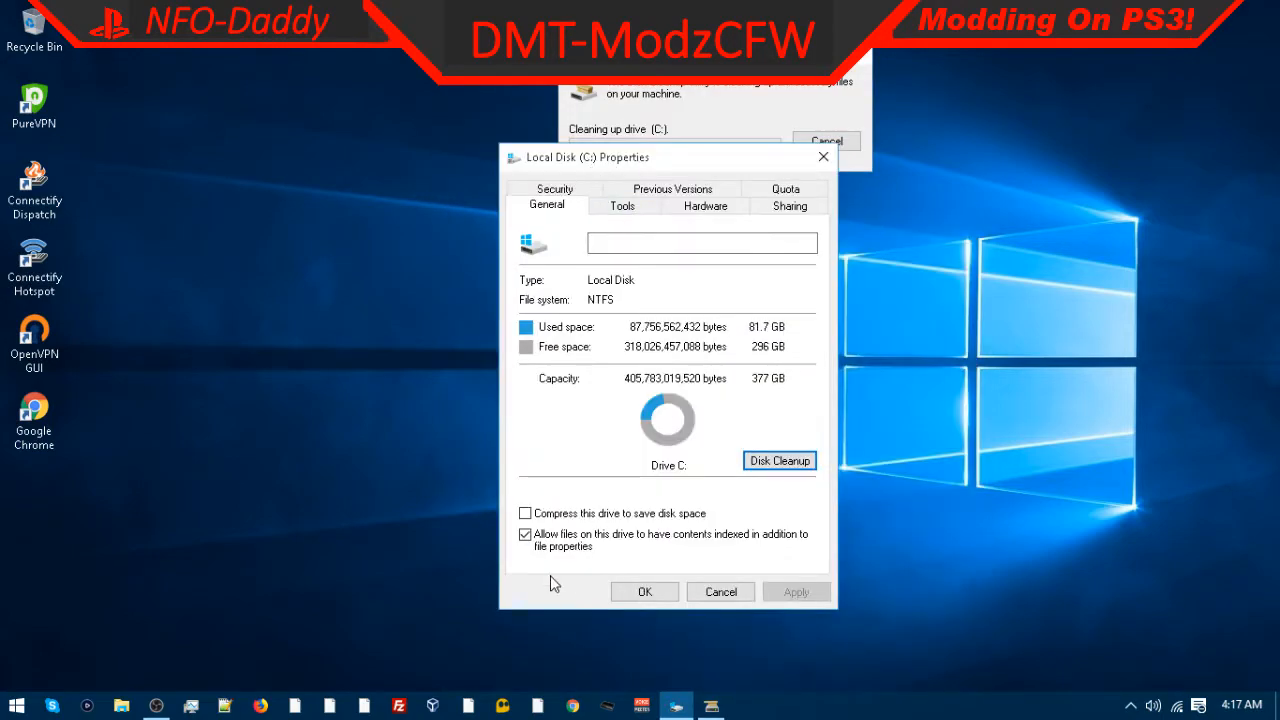
pyautogui.click(648, 592)
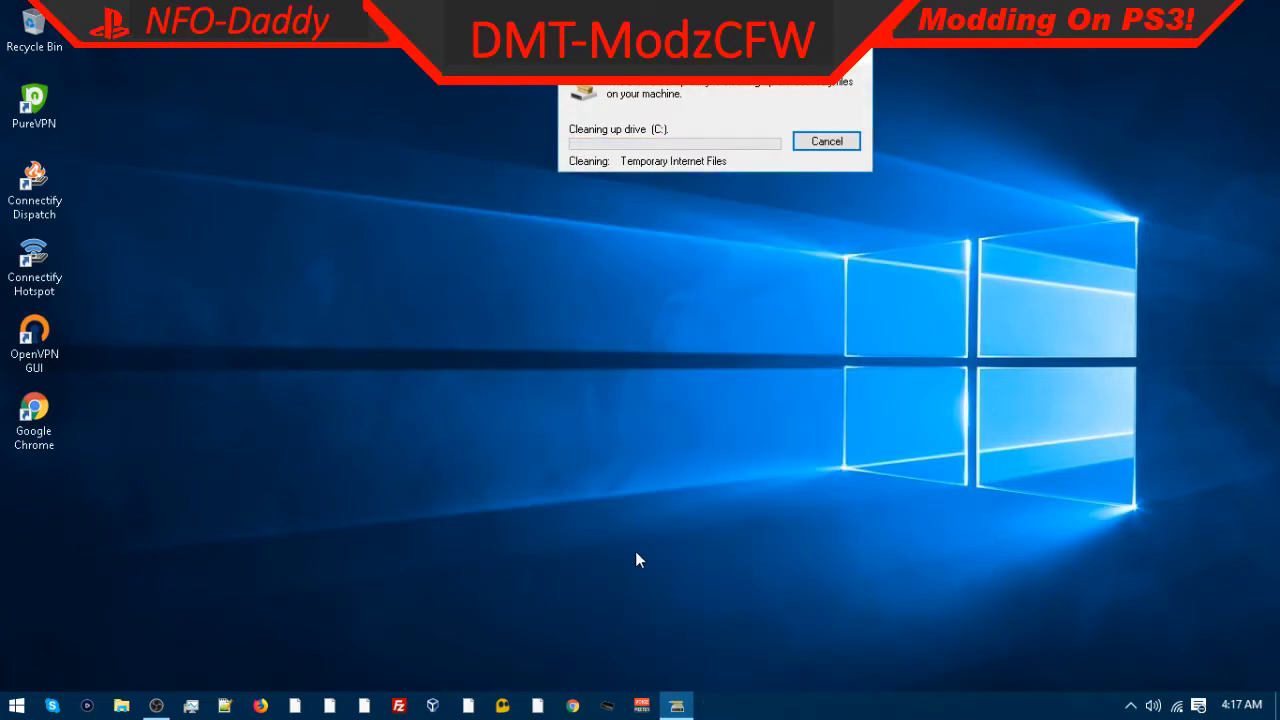
pyautogui.click(16, 705)
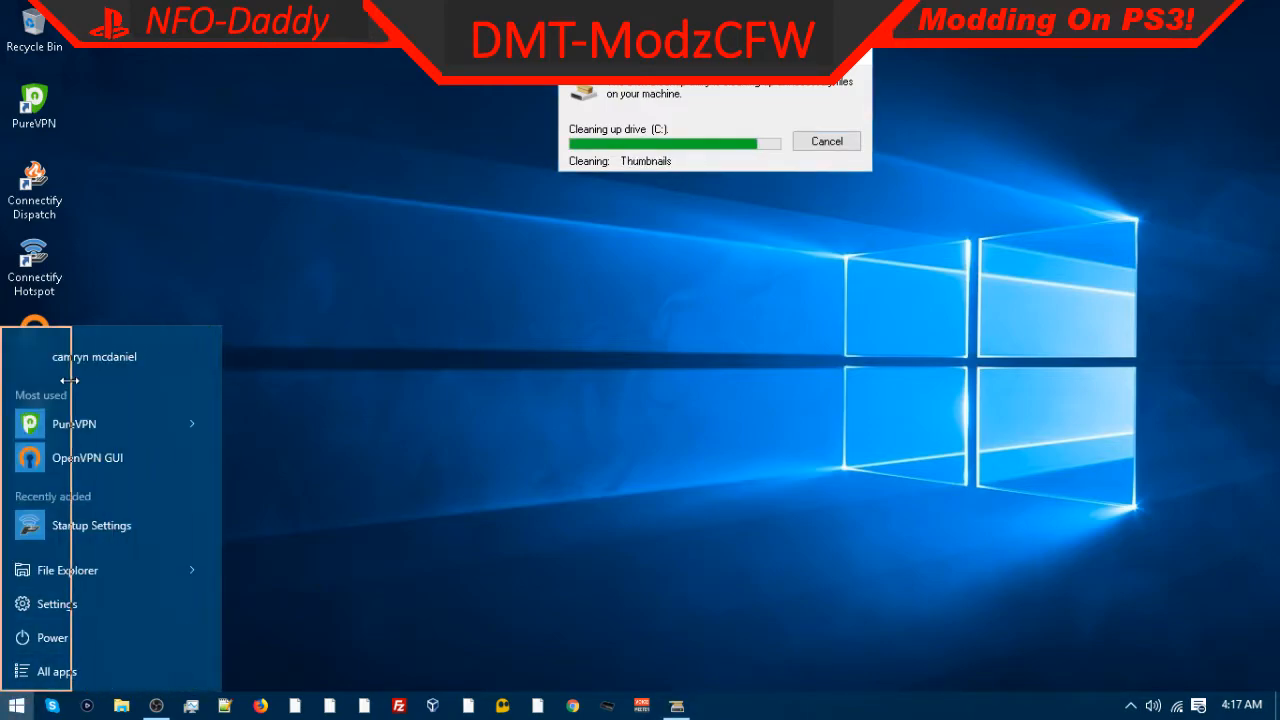
pyautogui.moveTo(218, 328); pyautogui.dragTo(153, 353)
pyautogui.click(217, 272)
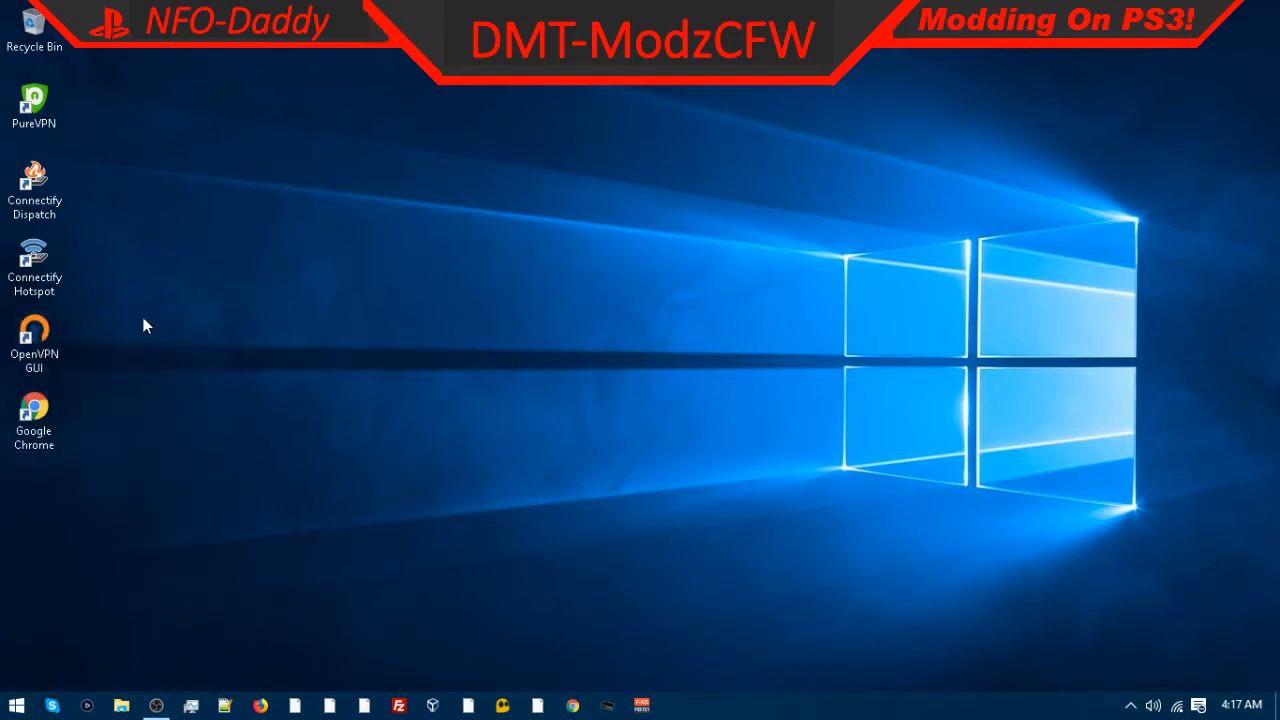
# Step: Refresh the desktop
pyautogui.rightClick(418, 258)
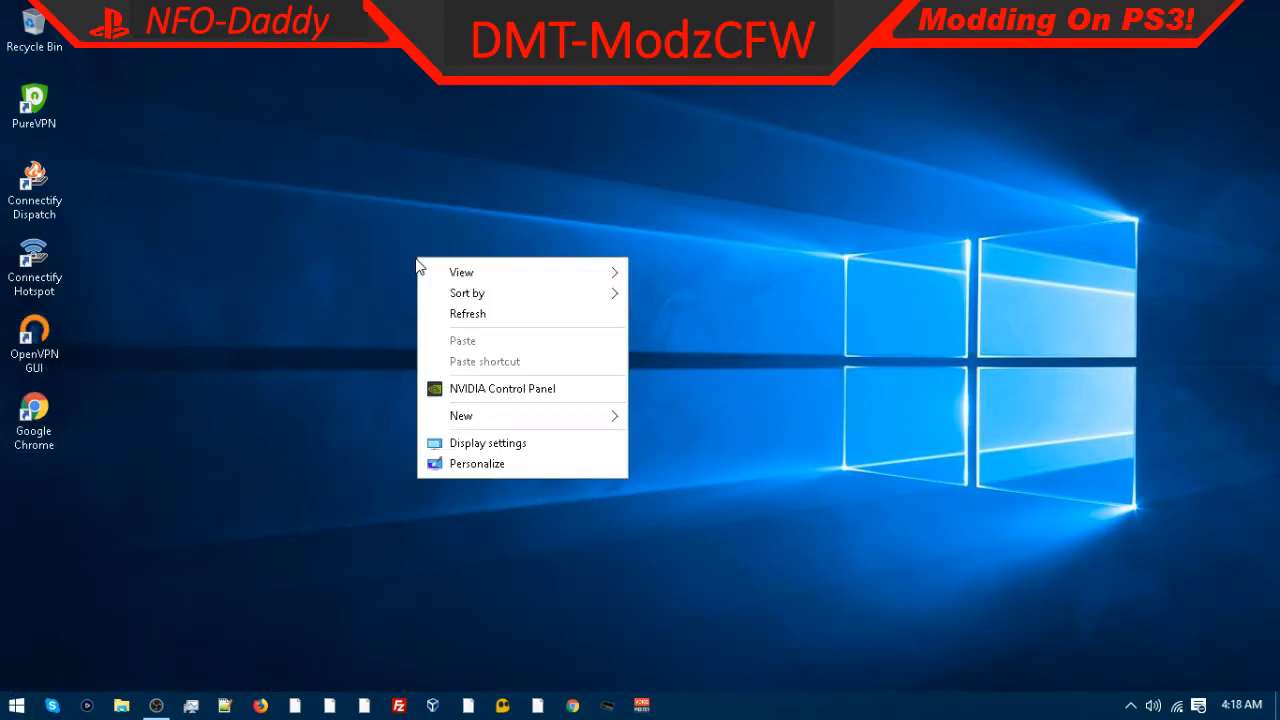
pyautogui.click(677, 193)
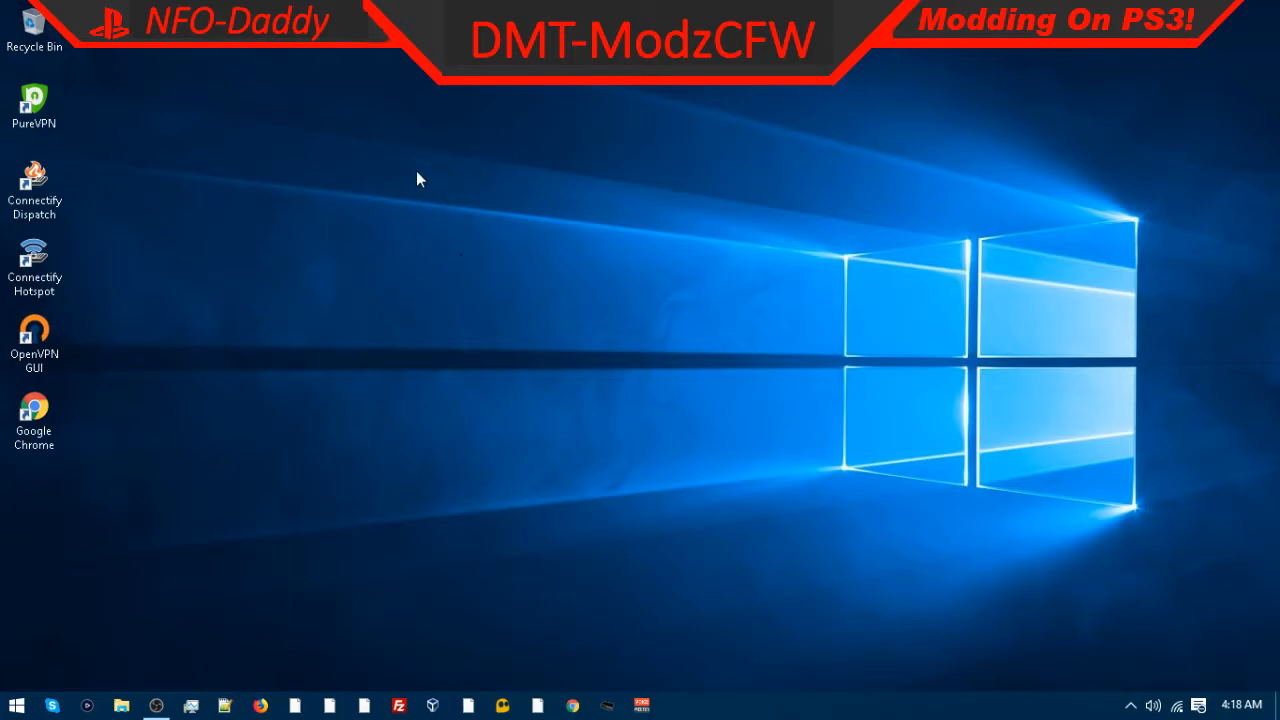
pyautogui.rightClick(113, 174)
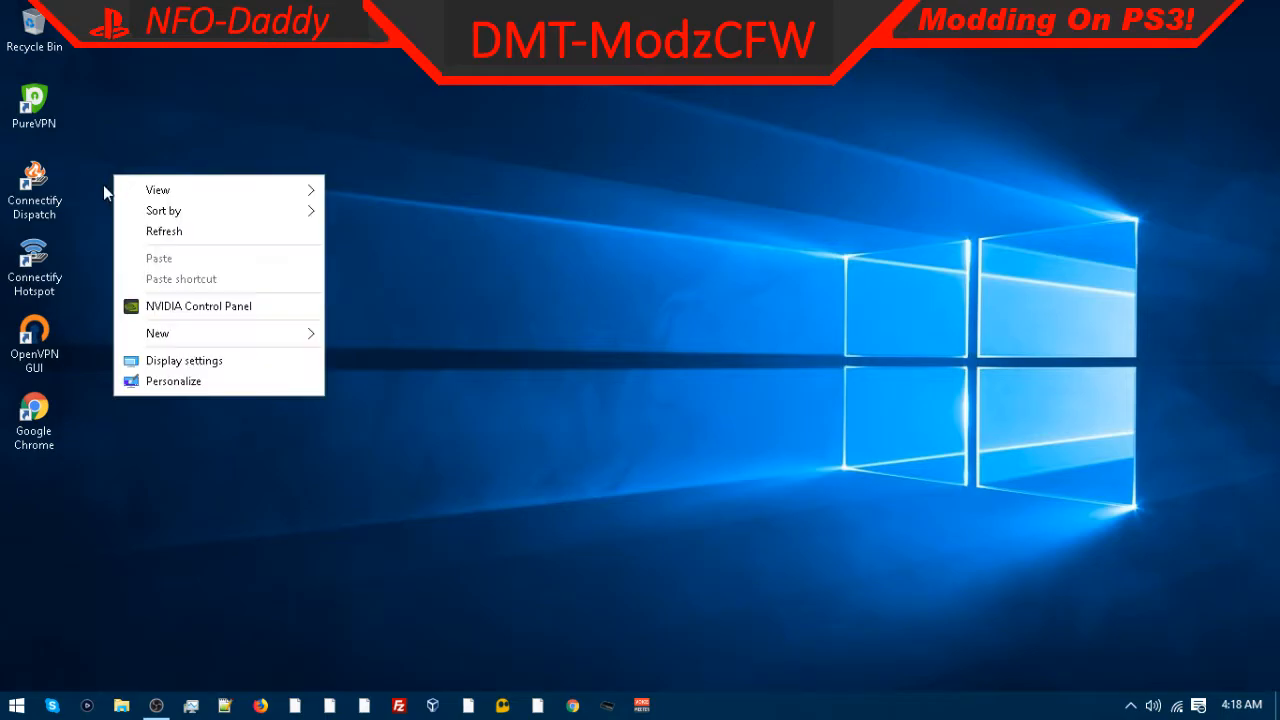
pyautogui.click(188, 234)
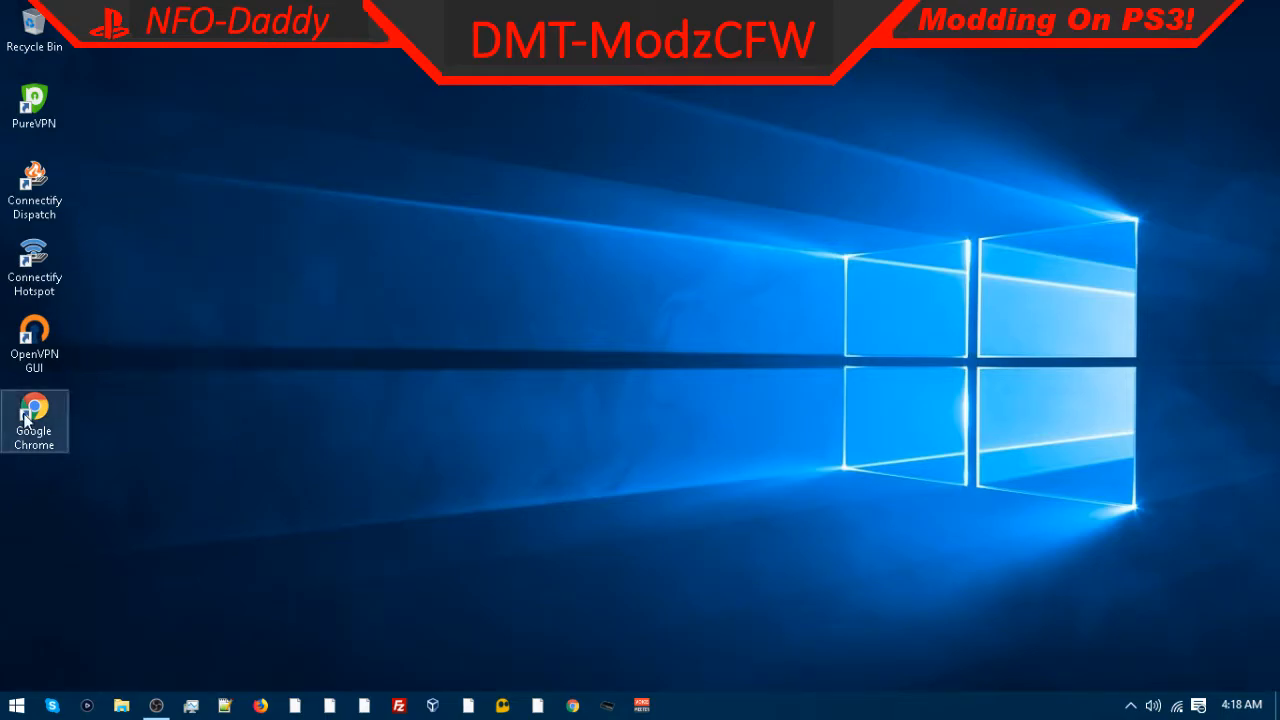
# Step: Launch Google Chrome from its desktop shortcut
pyautogui.rightClick(16, 705)
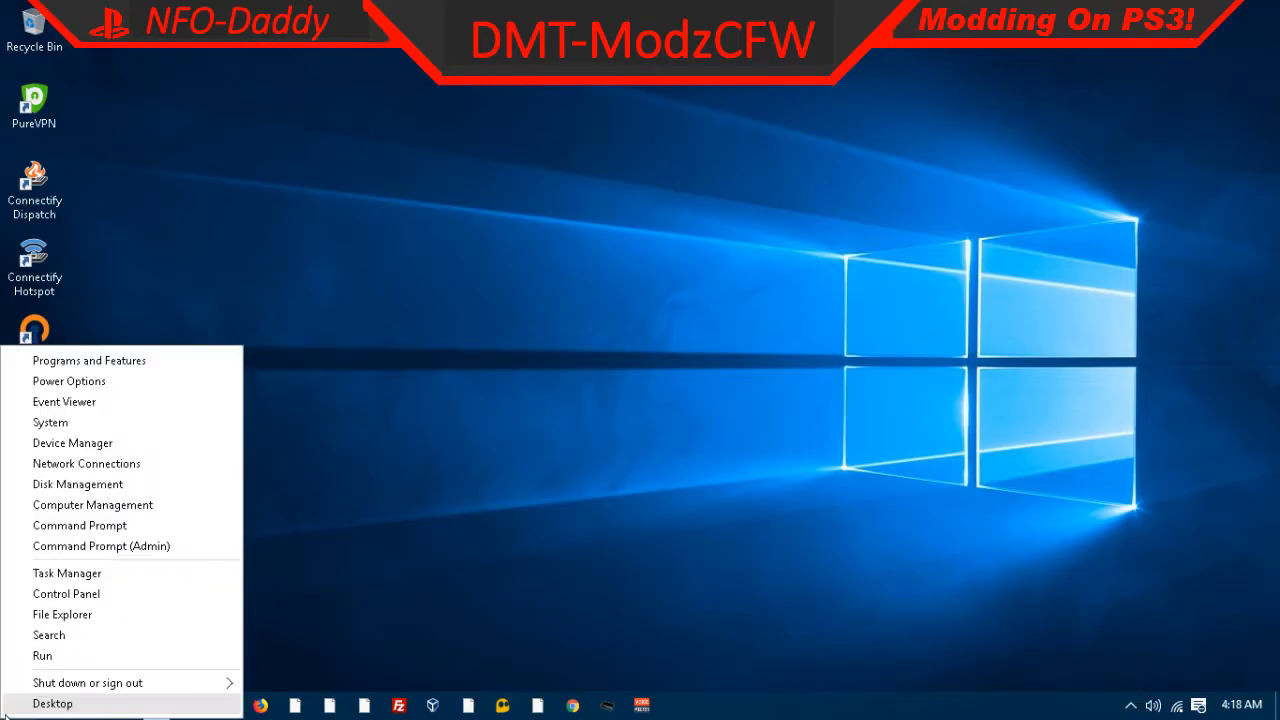
pyautogui.click(500, 489)
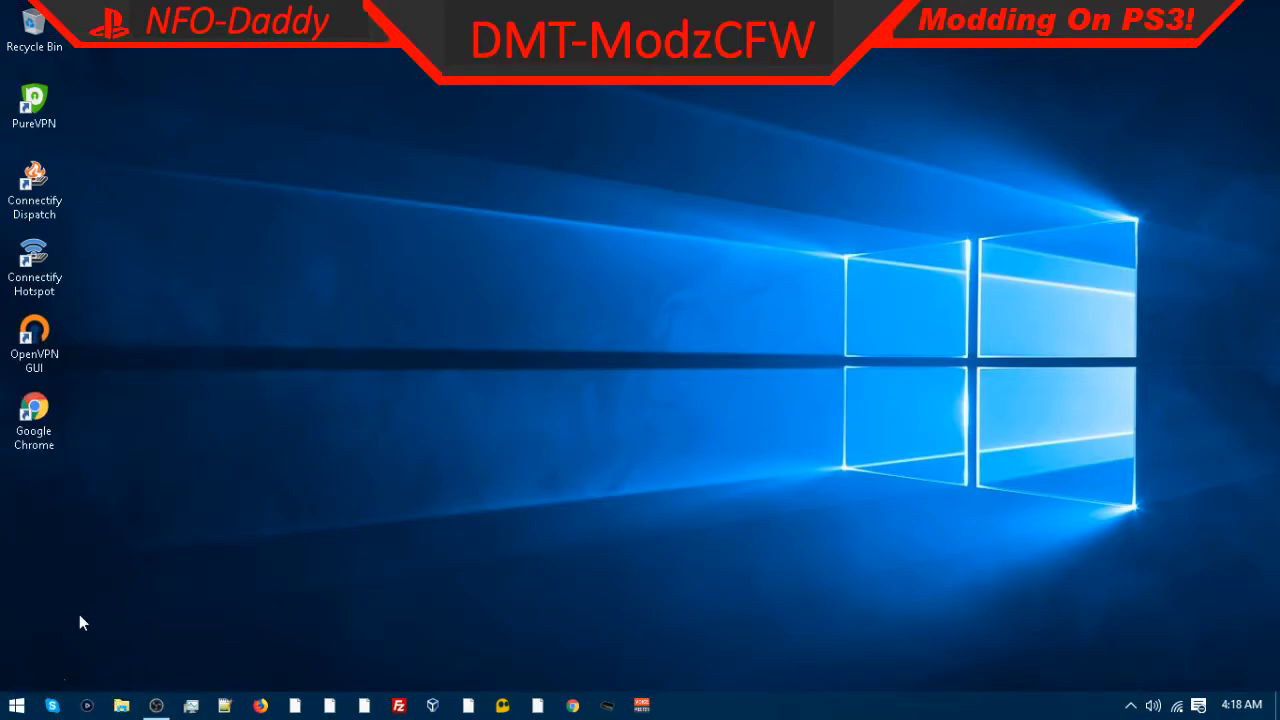
pyautogui.doubleClick(45, 430)
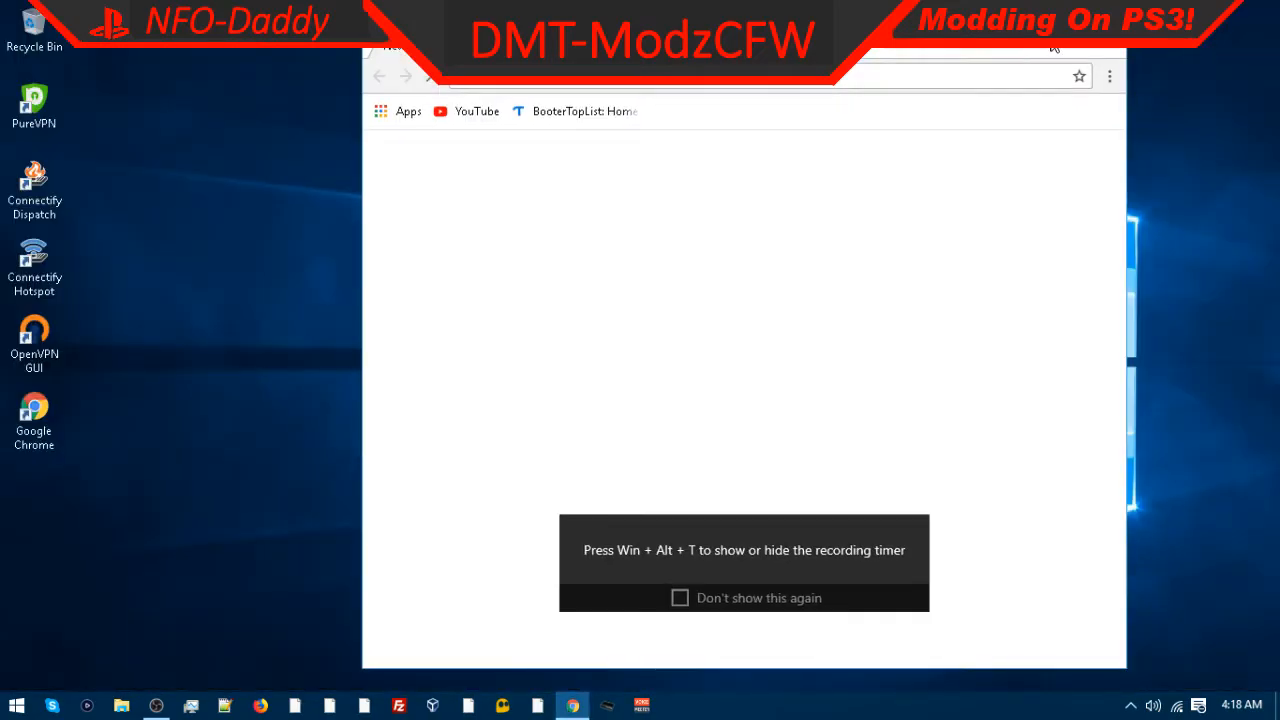
# Step: Maximize the browser window and open the History page from the browser menu
pyautogui.click(1053, 47)
pyautogui.click(1263, 44)
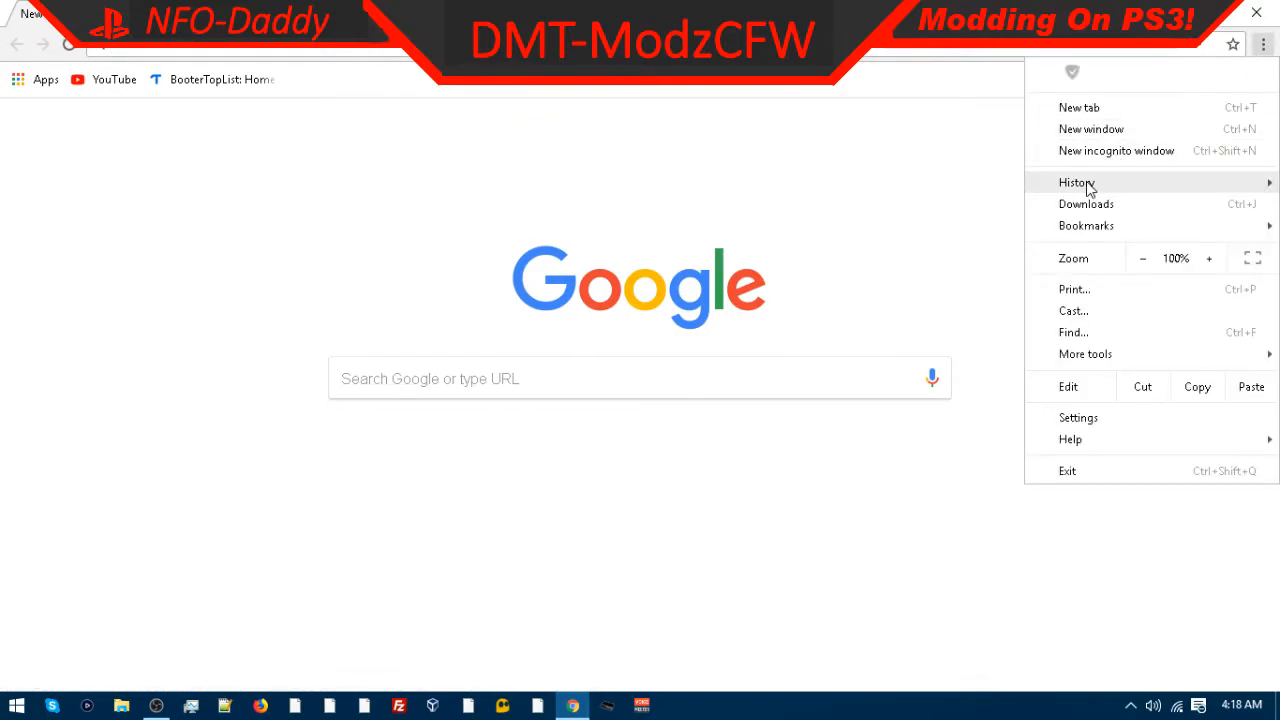
pyautogui.moveTo(1090, 186)
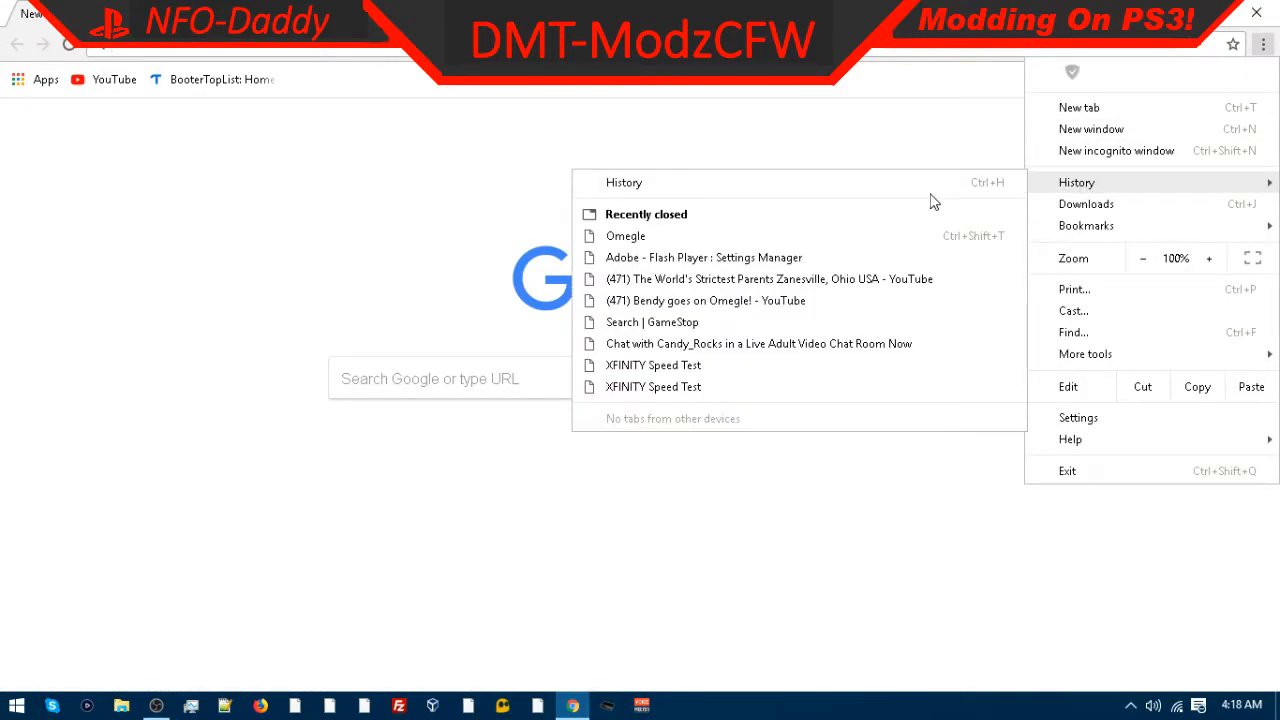
pyautogui.click(624, 198)
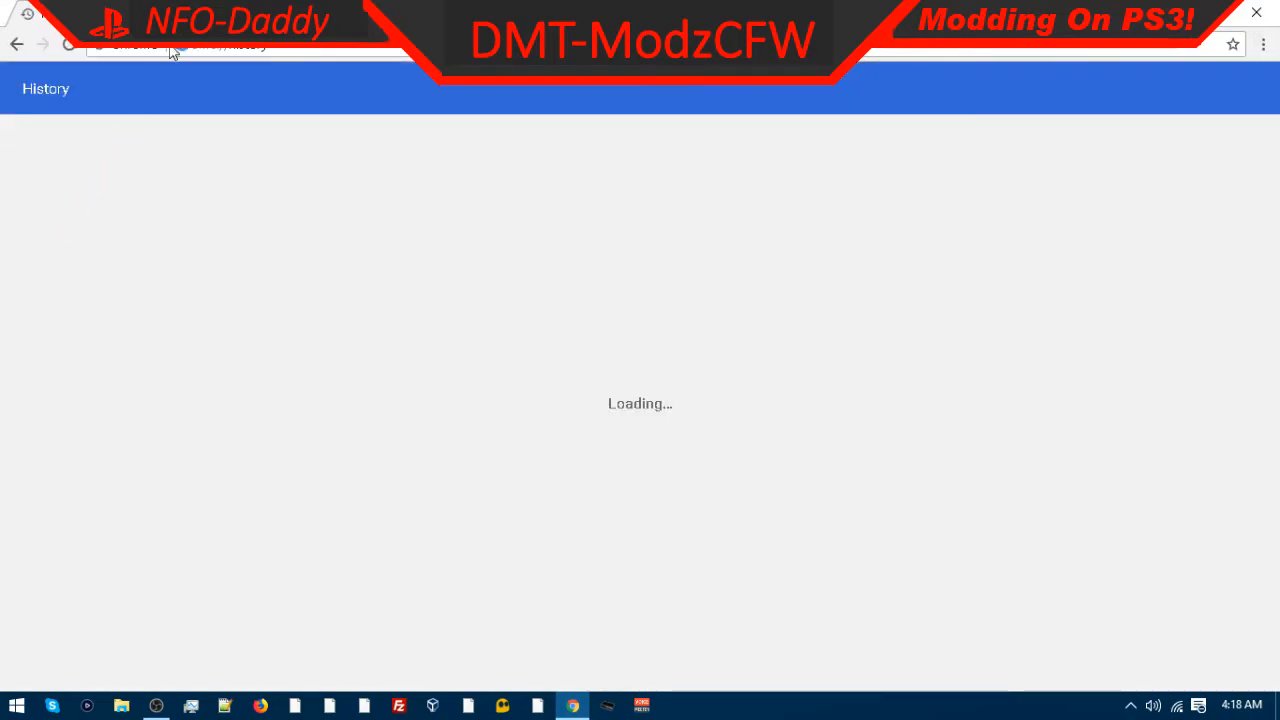
# Step: Restore and resize the History window and arrange a second Chrome window beside it
pyautogui.moveTo(388, 12); pyautogui.dragTo(726, 173)
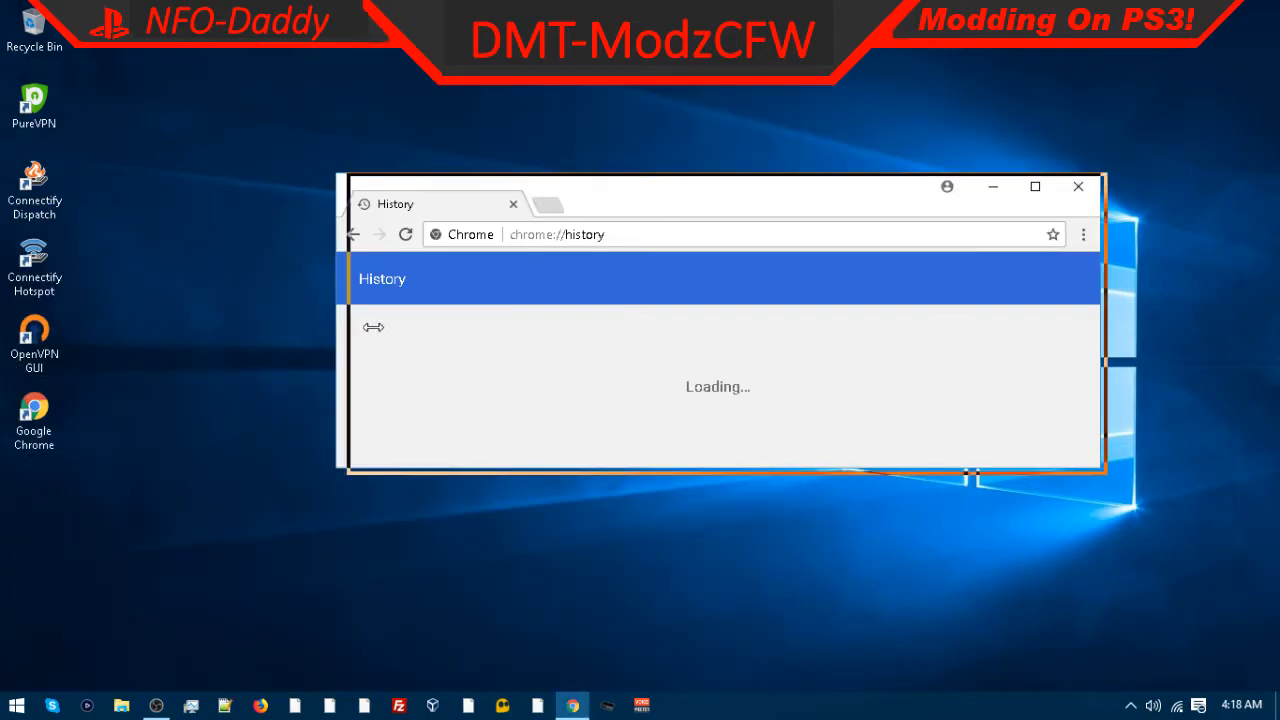
pyautogui.moveTo(340, 329); pyautogui.dragTo(639, 316)
pyautogui.doubleClick(34, 415)
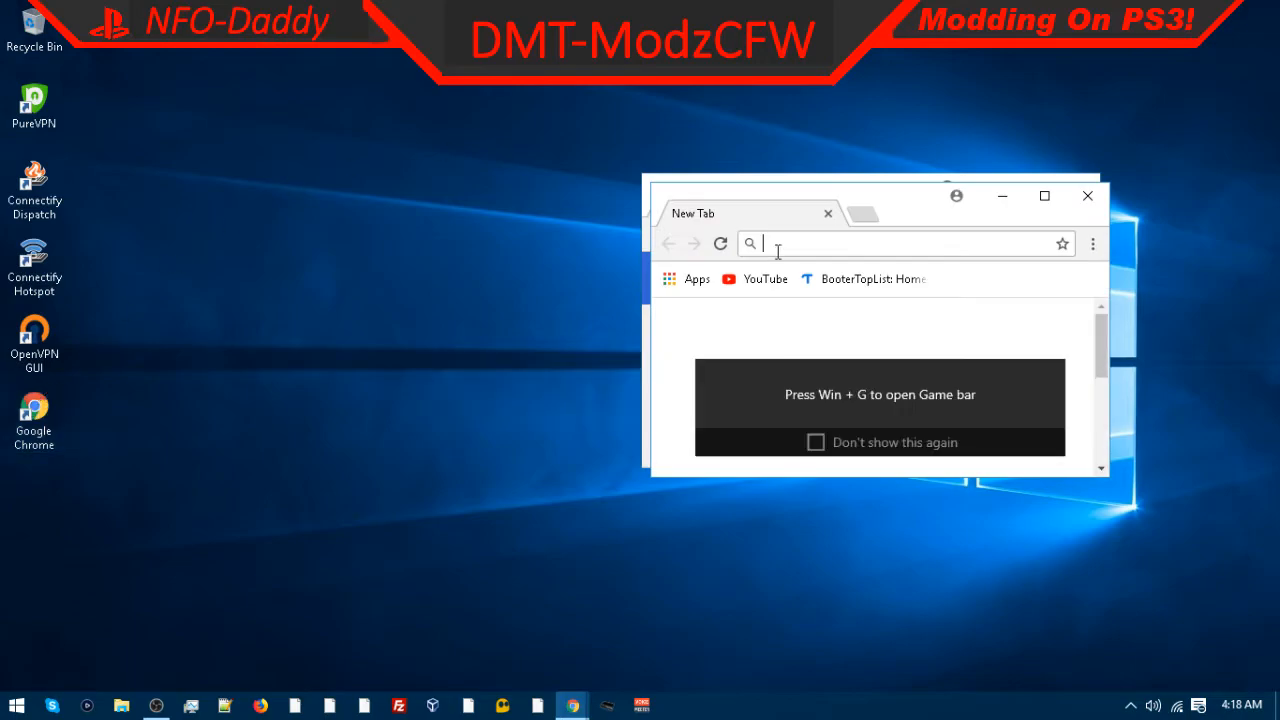
pyautogui.moveTo(914, 205); pyautogui.dragTo(436, 70)
pyautogui.moveTo(849, 206); pyautogui.dragTo(861, 57)
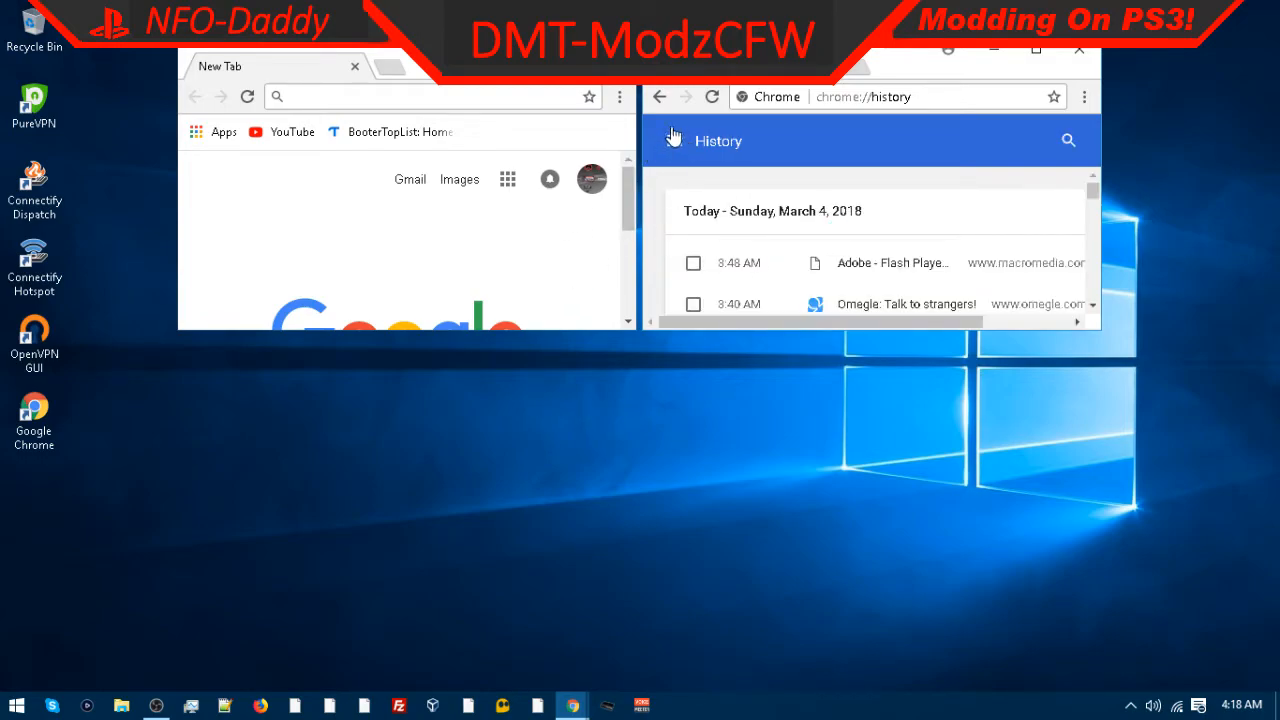
# Step: Open Clear browsing data from the History page, then close the History window
pyautogui.click(674, 141)
pyautogui.click(708, 289)
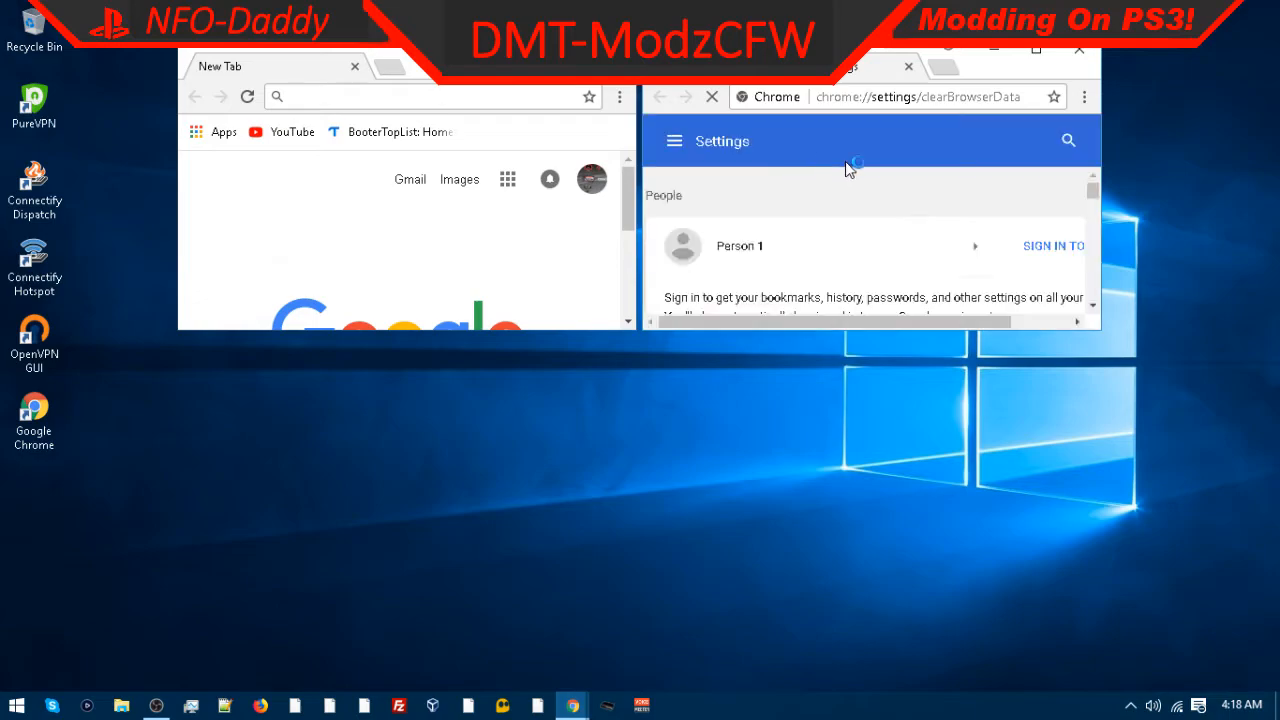
pyautogui.click(1066, 303)
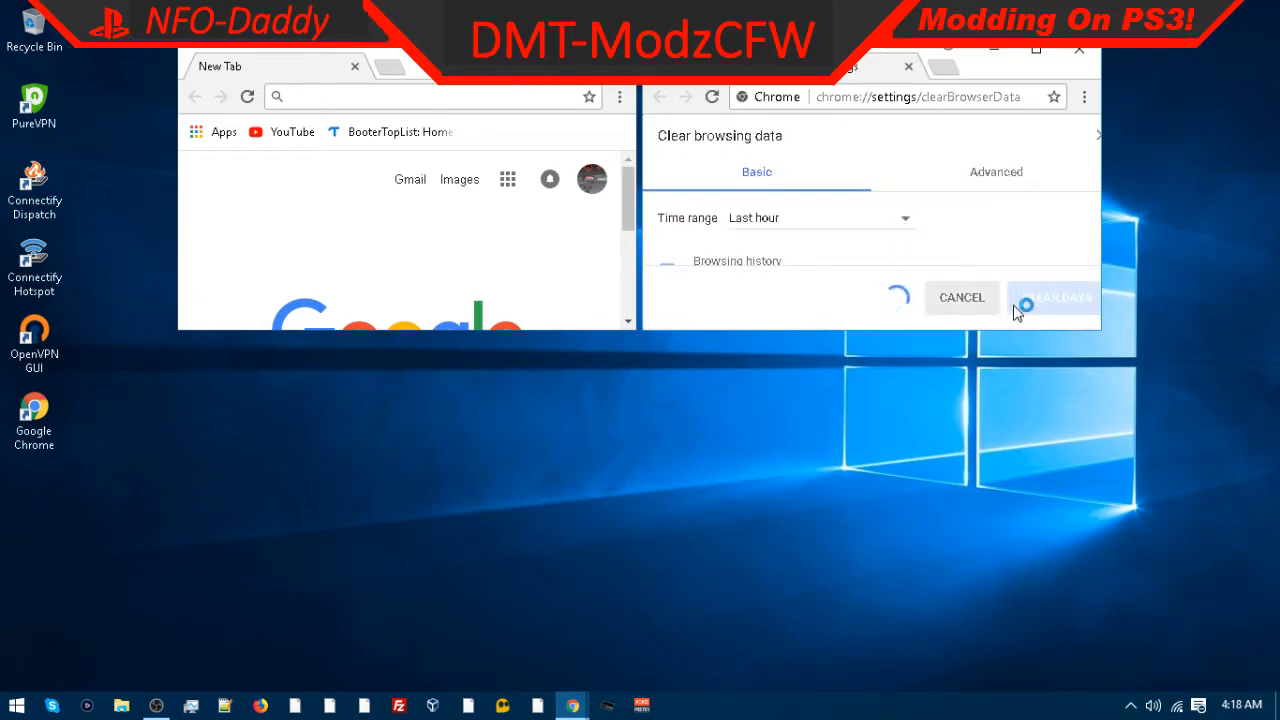
pyautogui.click(908, 66)
pyautogui.hotkey('ctrl', 'w')
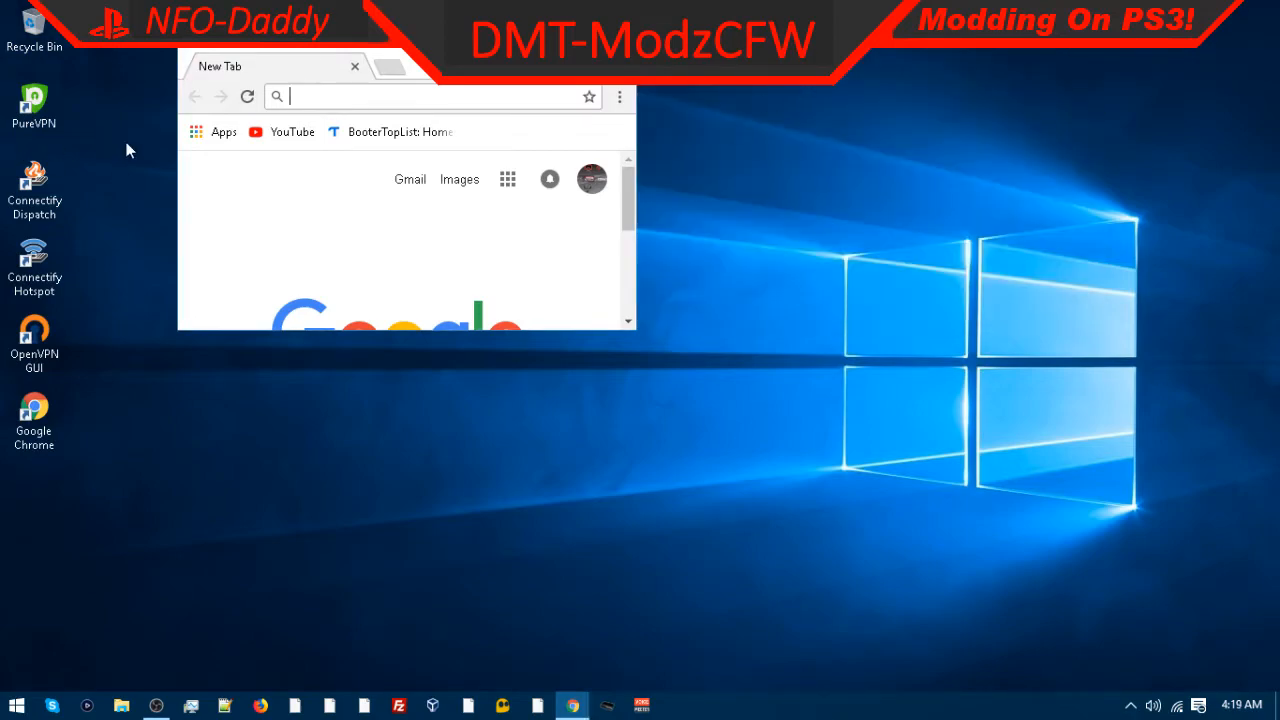
# Step: Open Chrome Settings, enlarge the window, and expand the Advanced settings
pyautogui.click(619, 96)
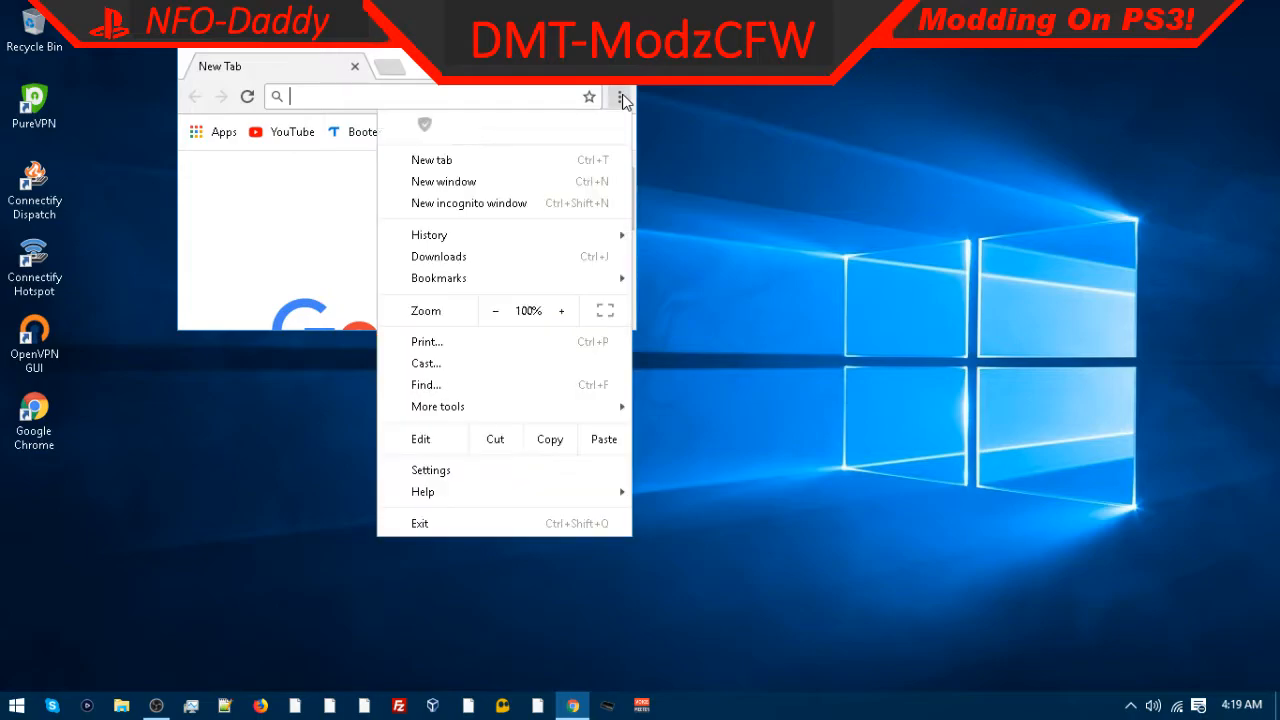
pyautogui.click(431, 470)
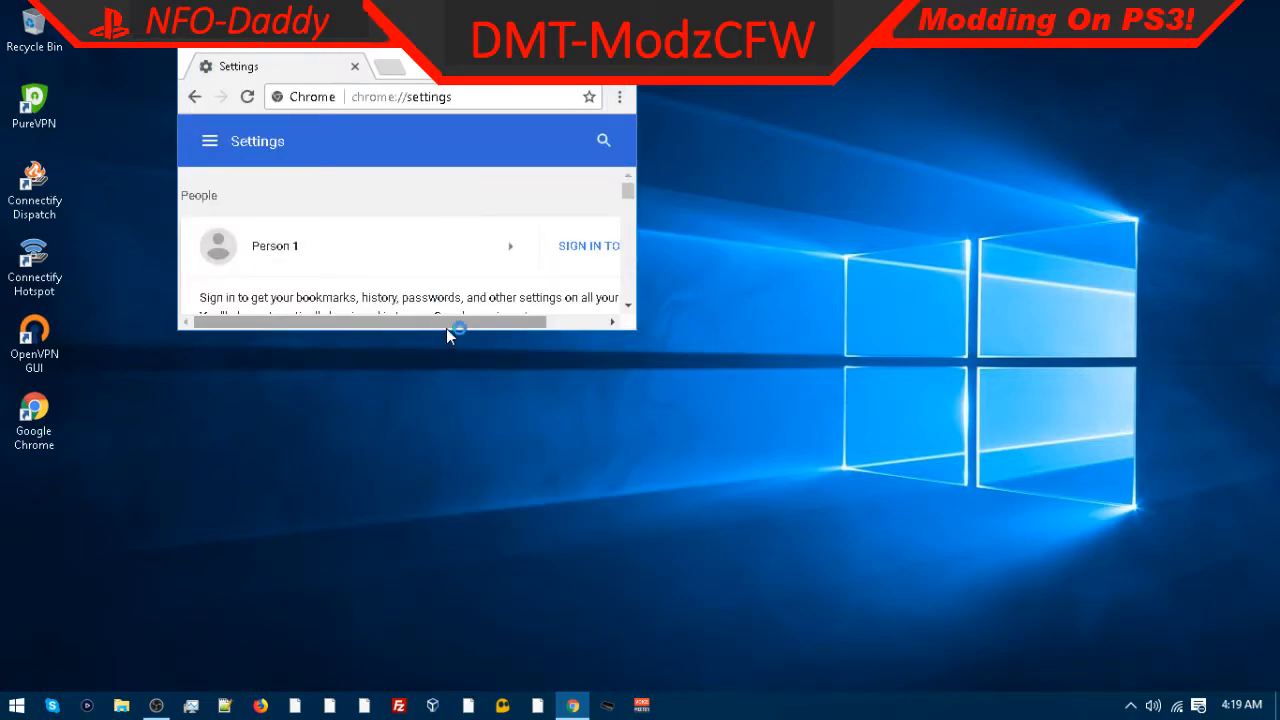
pyautogui.moveTo(446, 329); pyautogui.dragTo(476, 688)
pyautogui.scroll(-6, 410, 420)
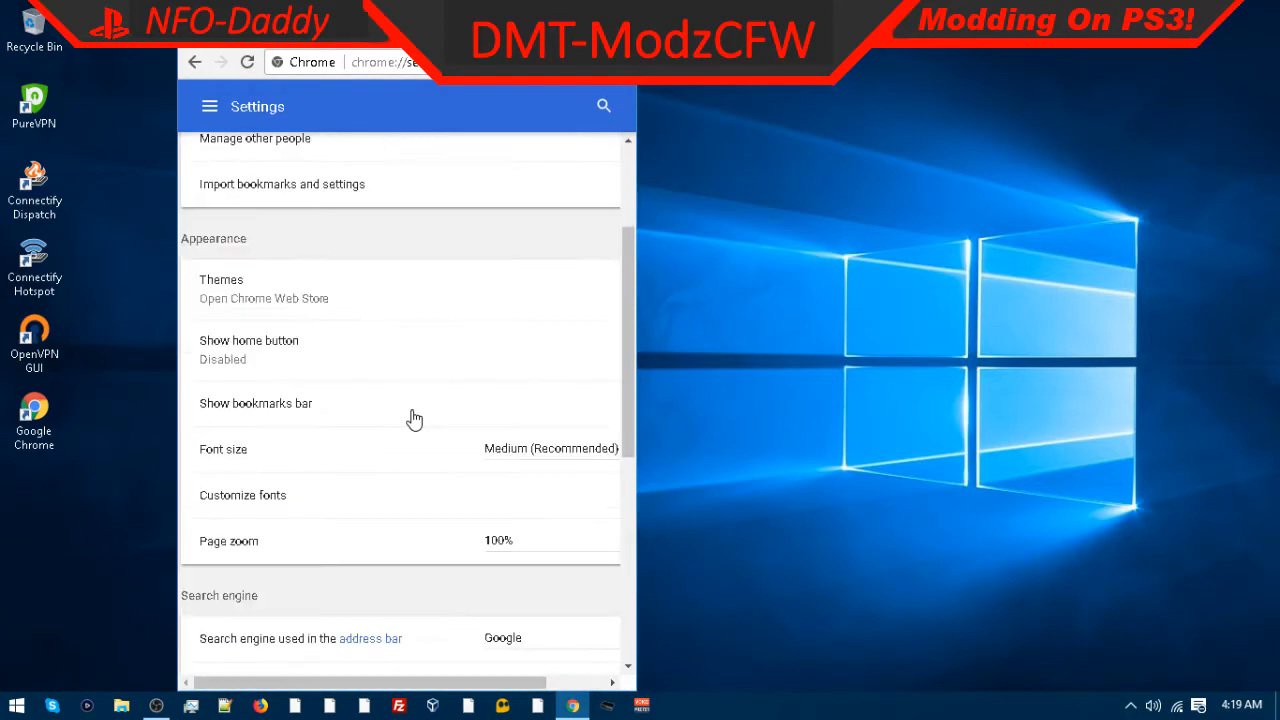
pyautogui.click(420, 614)
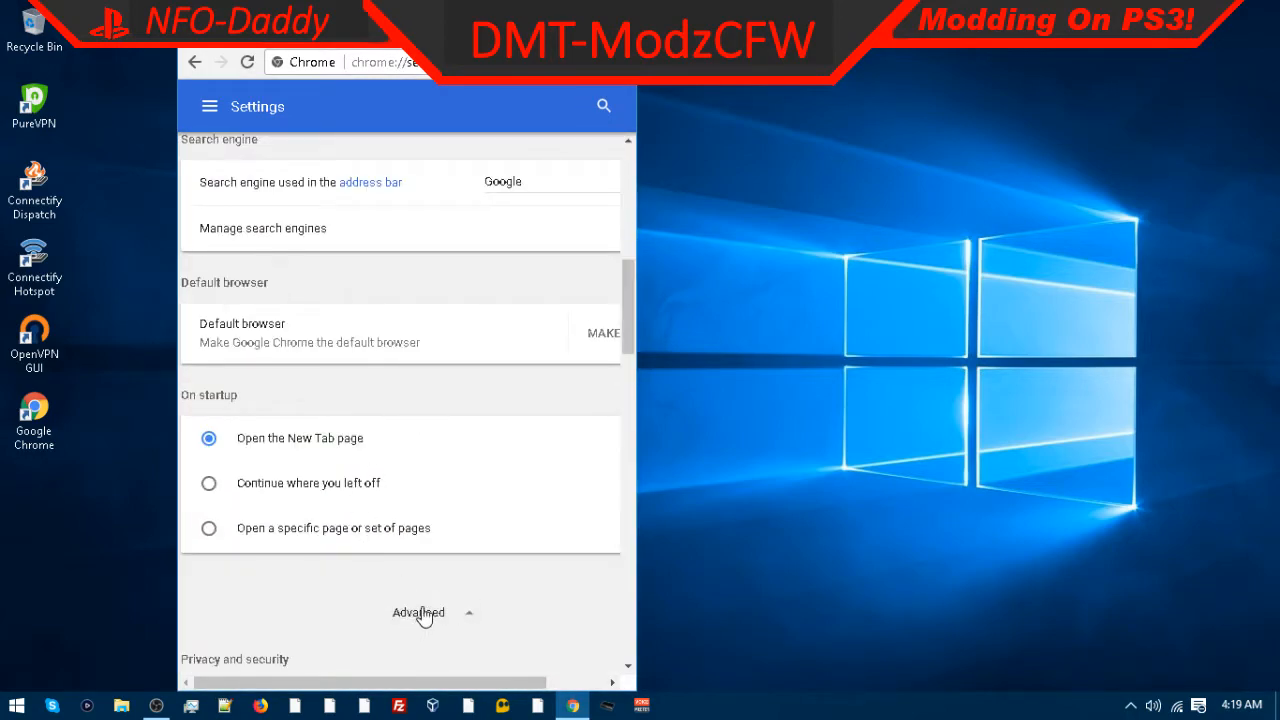
pyautogui.scroll(-20, 446, 589)
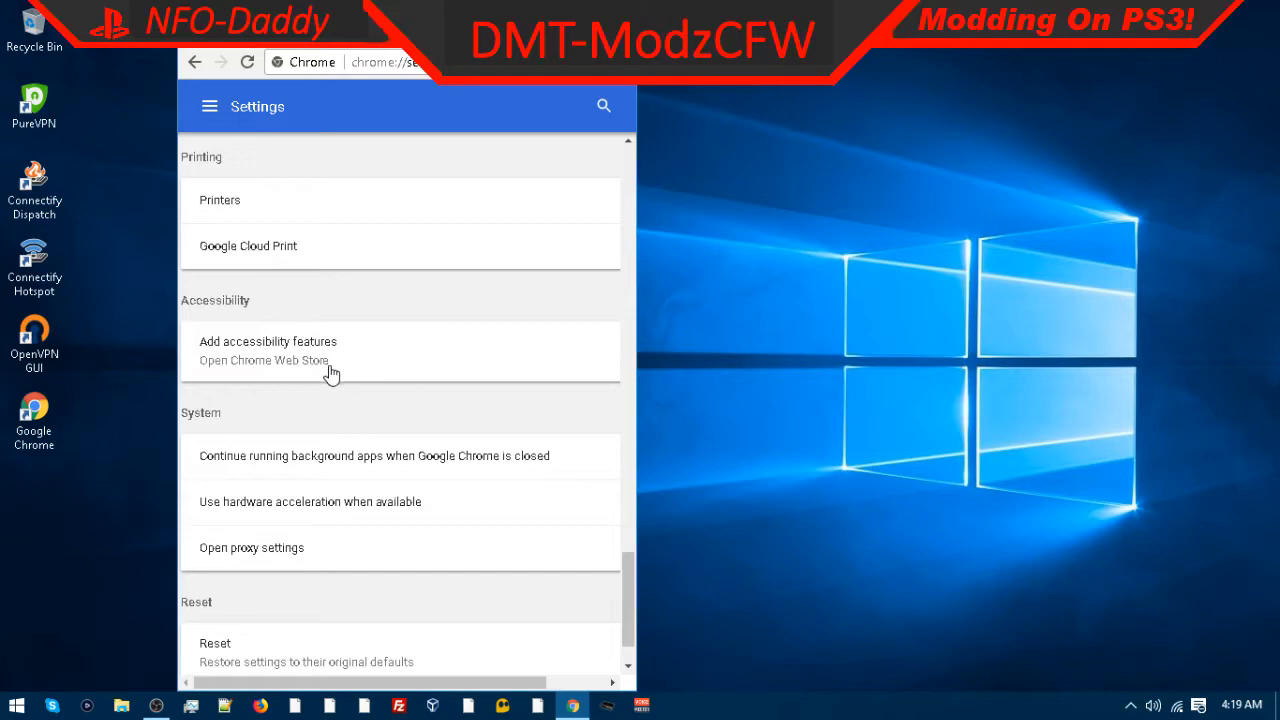
pyautogui.scroll(-1, 331, 372)
# Step: Open the proxy settings, view the LAN settings, and confirm the Internet Properties dialogs
pyautogui.click(235, 498)
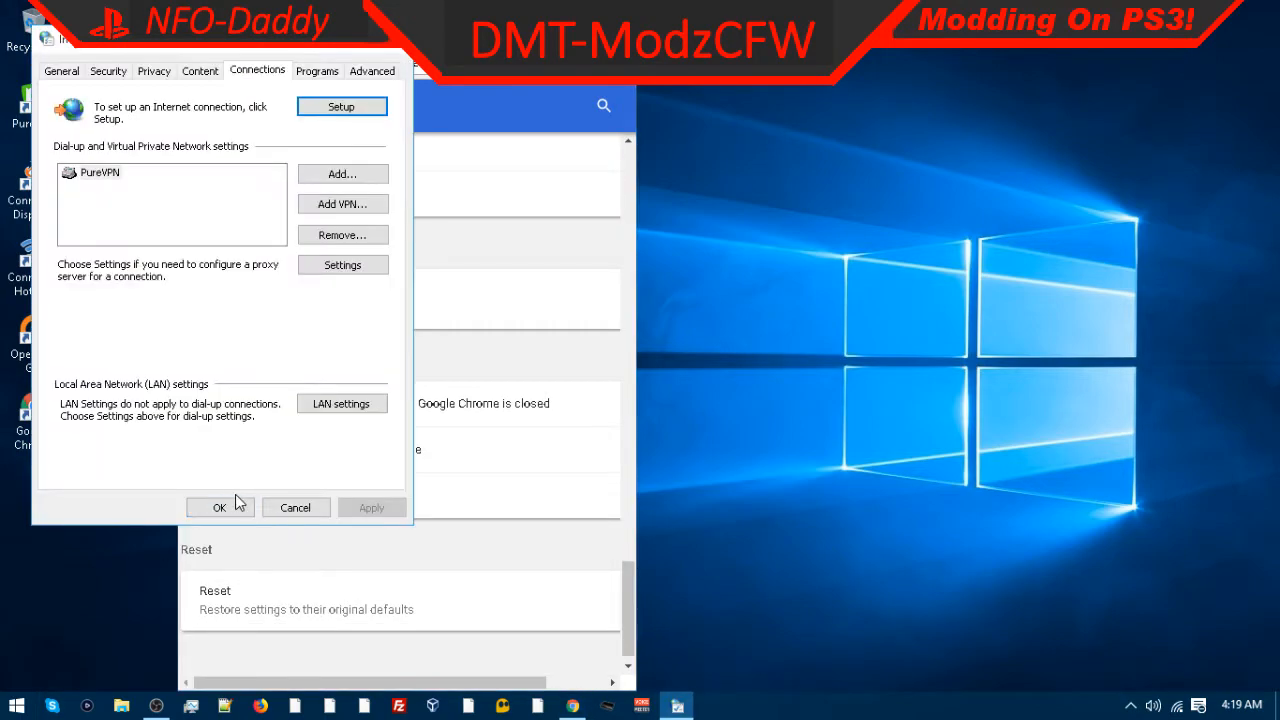
pyautogui.click(341, 403)
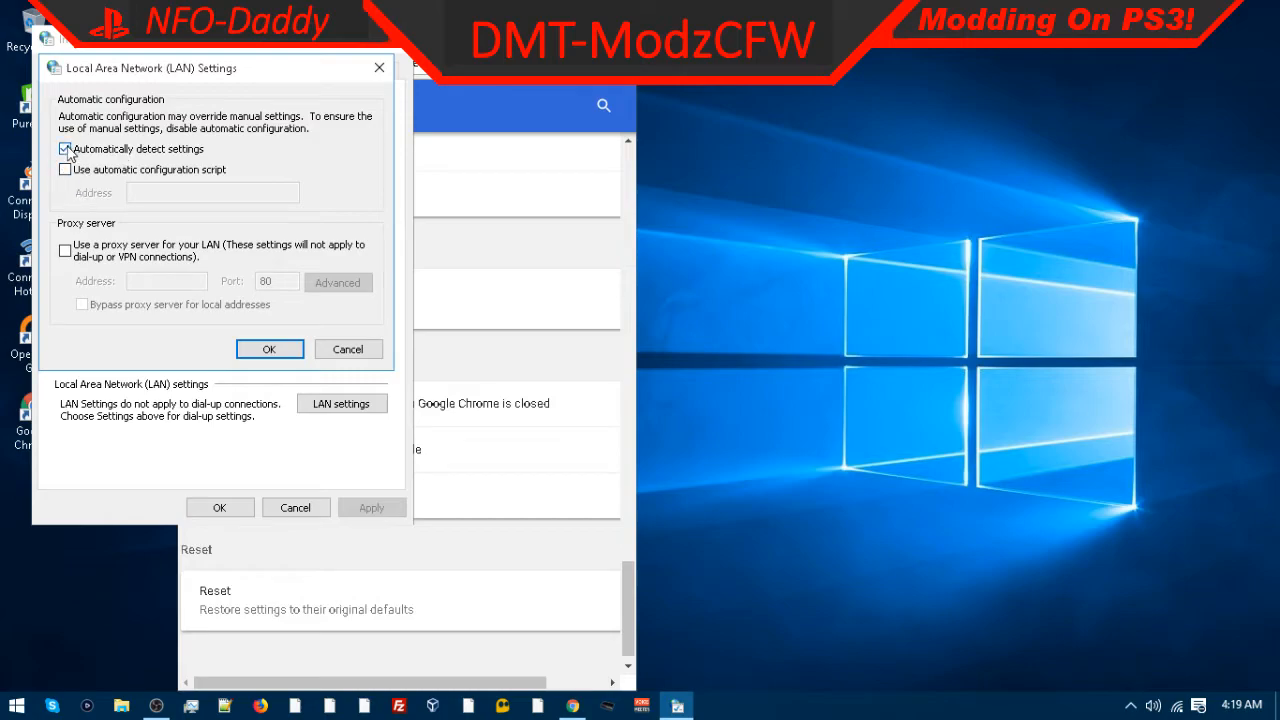
pyautogui.click(269, 349)
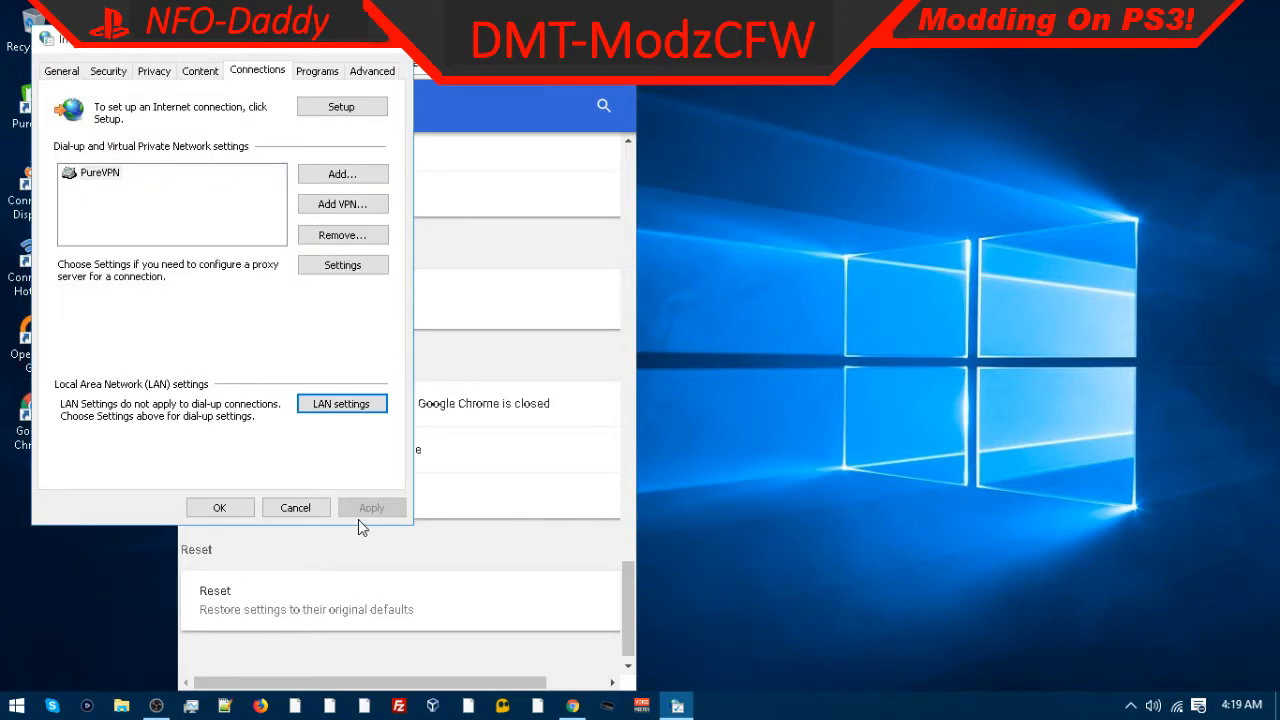
pyautogui.click(238, 510)
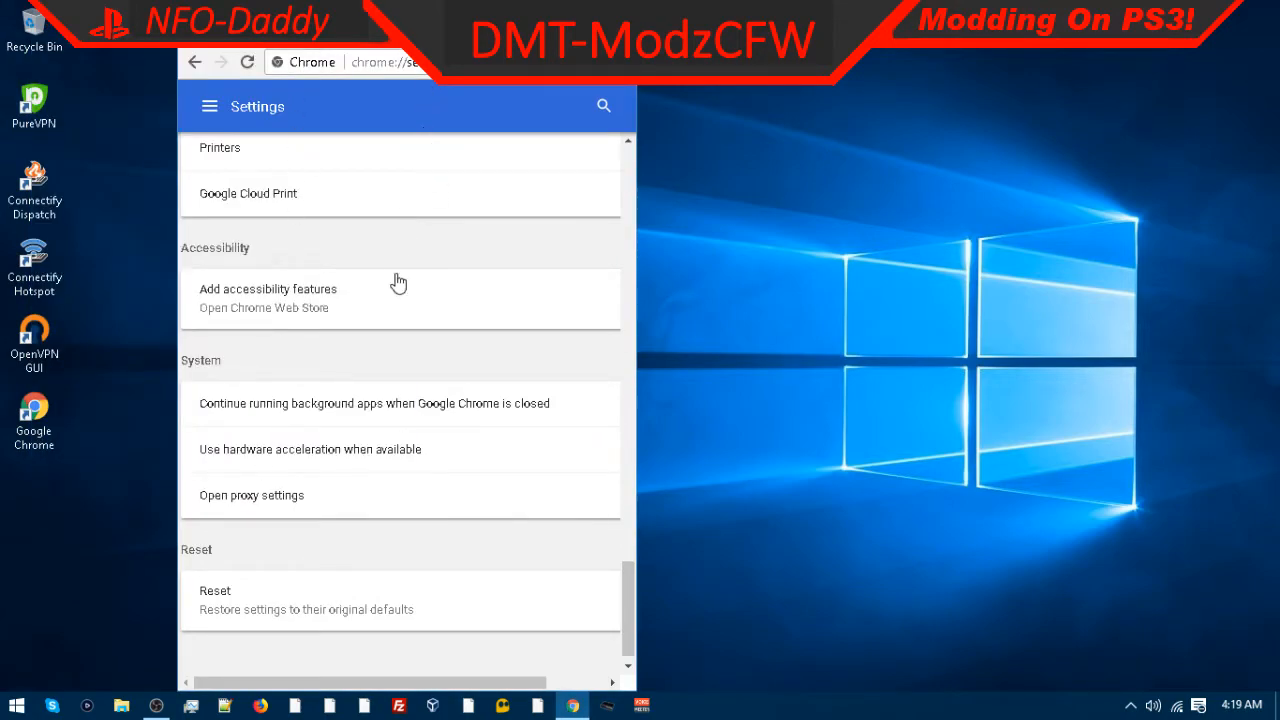
# Step: Maximize the browser and review the Privacy and security settings, then close the Settings tab
pyautogui.scroll(15, 405, 290)
pyautogui.scroll(-14, 418, 302)
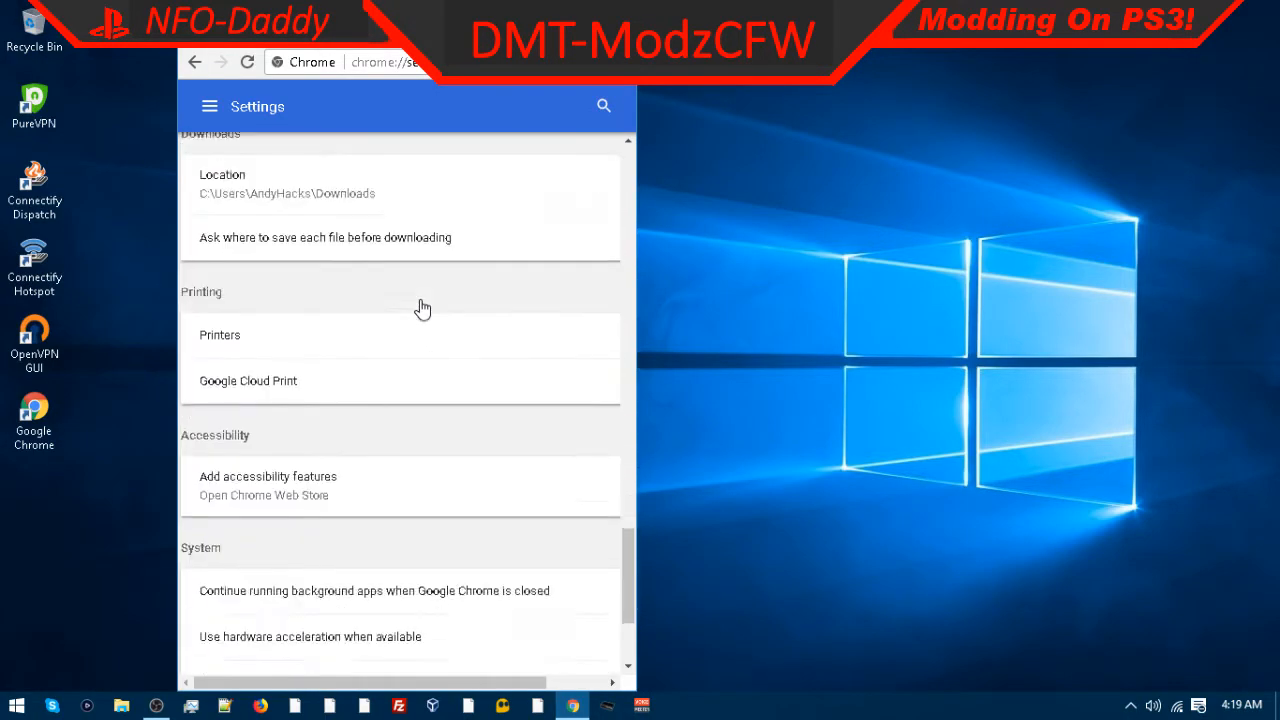
pyautogui.scroll(-3, 420, 320)
pyautogui.scroll(10, 411, 343)
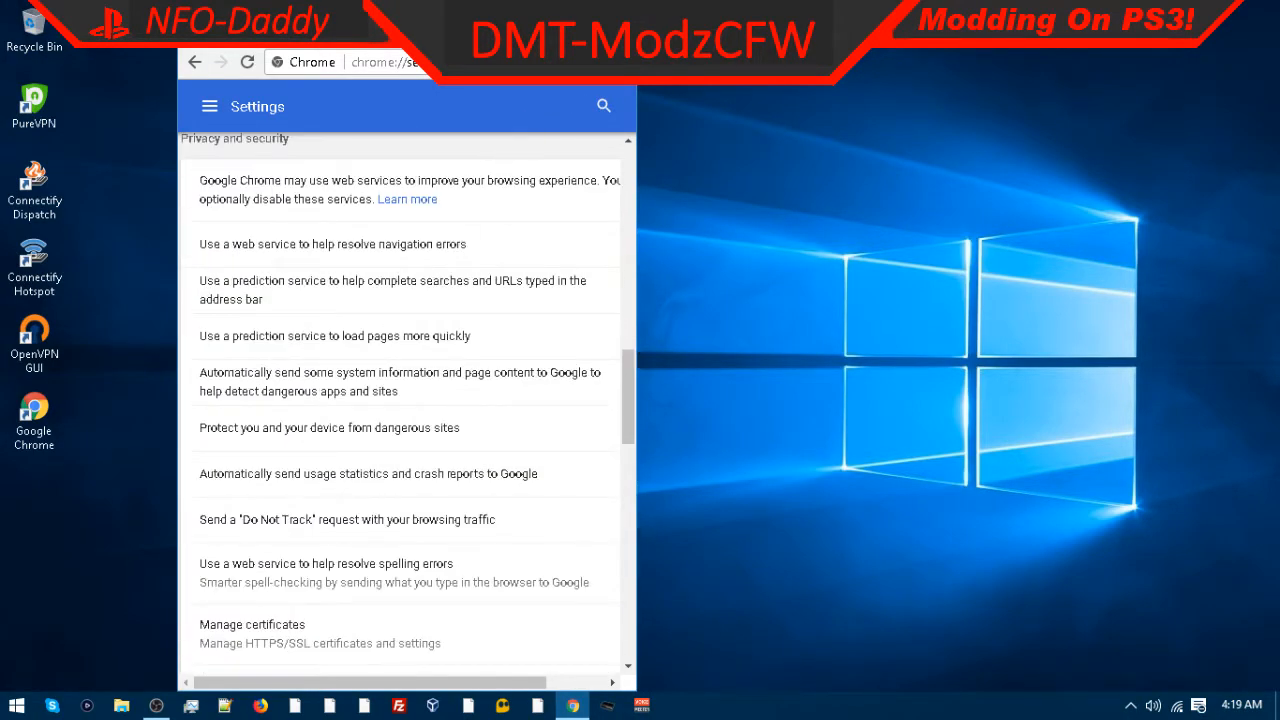
pyautogui.click(569, 13)
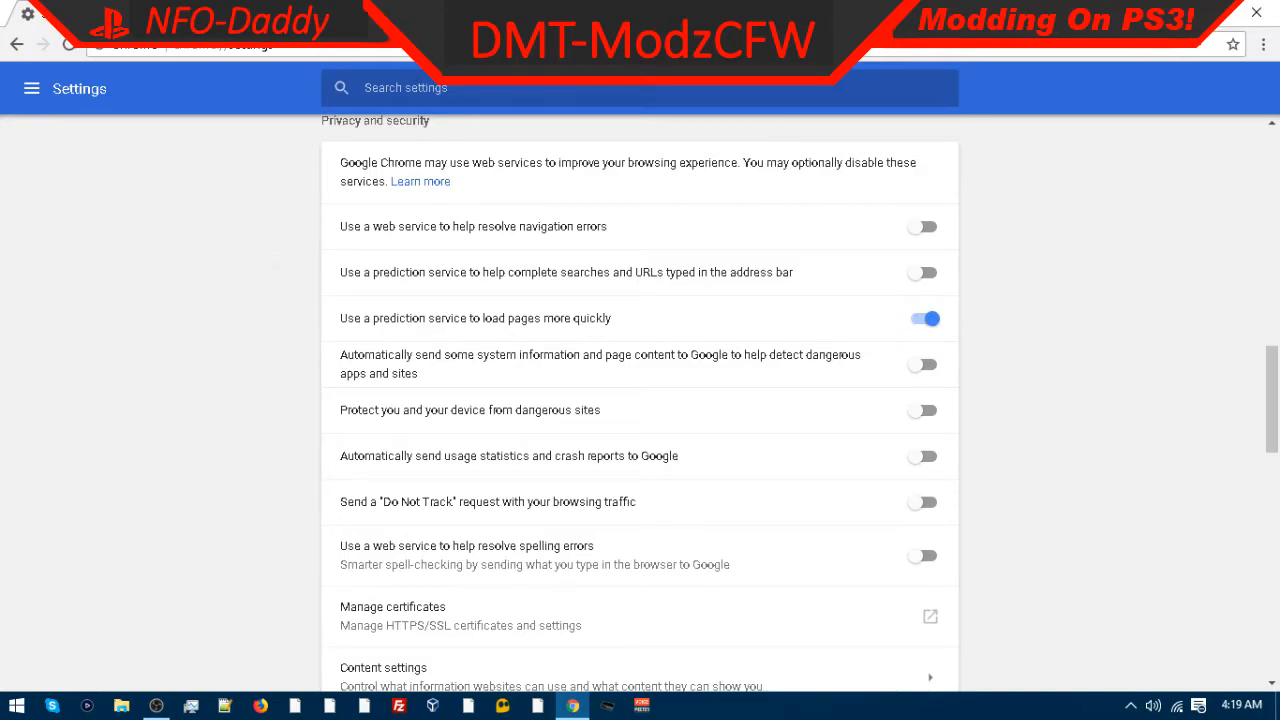
pyautogui.click(205, 14)
pyautogui.click(172, 14)
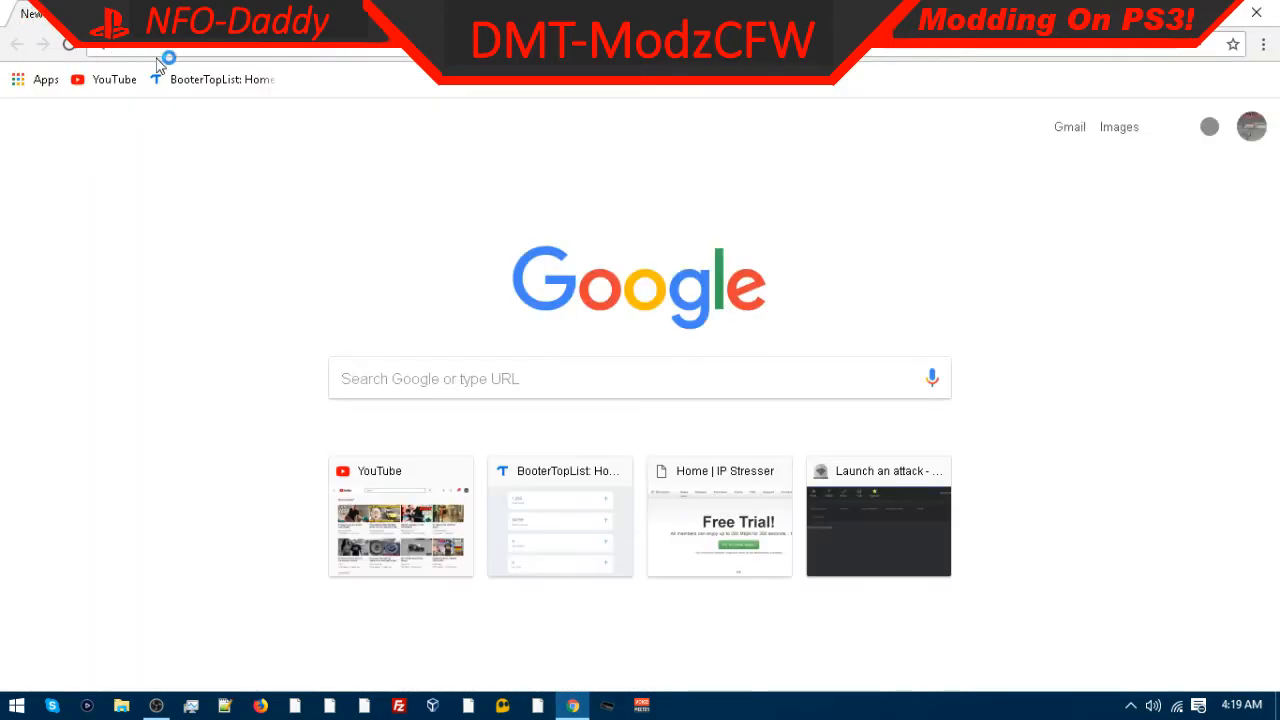
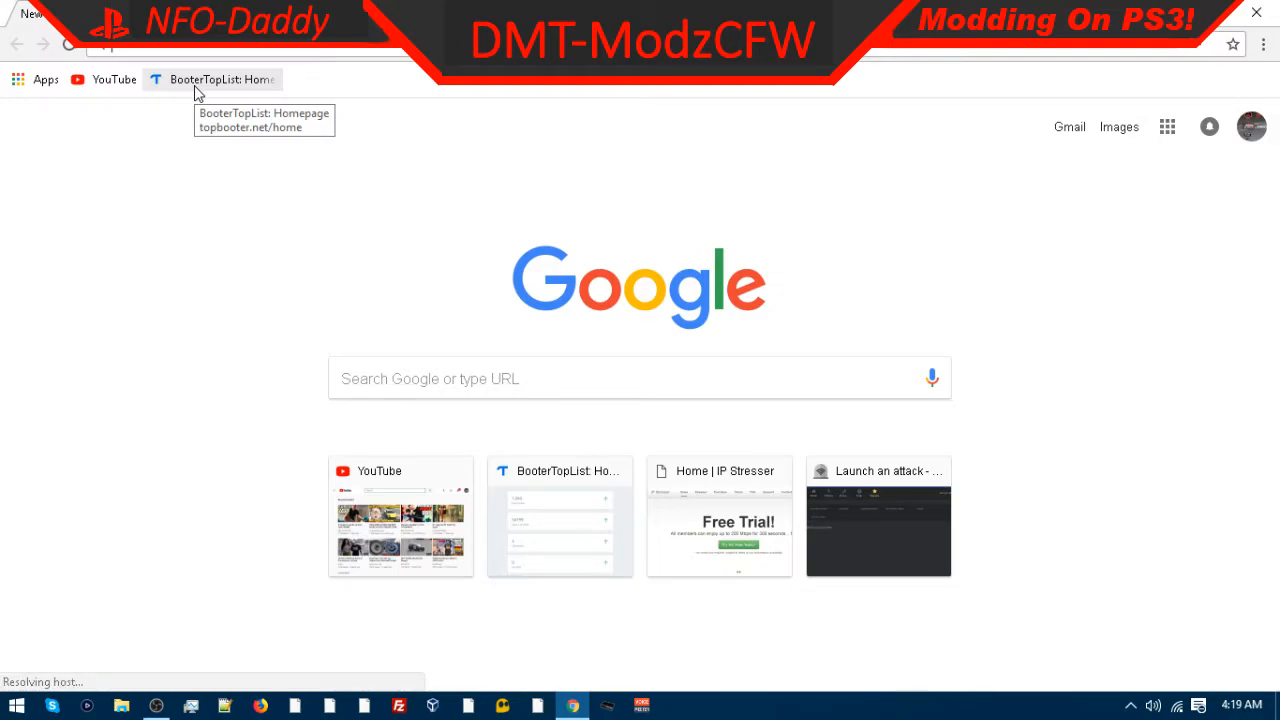
# Step: Search Google for malware bytes and open the Malwarebytes website
pyautogui.write('malwae')
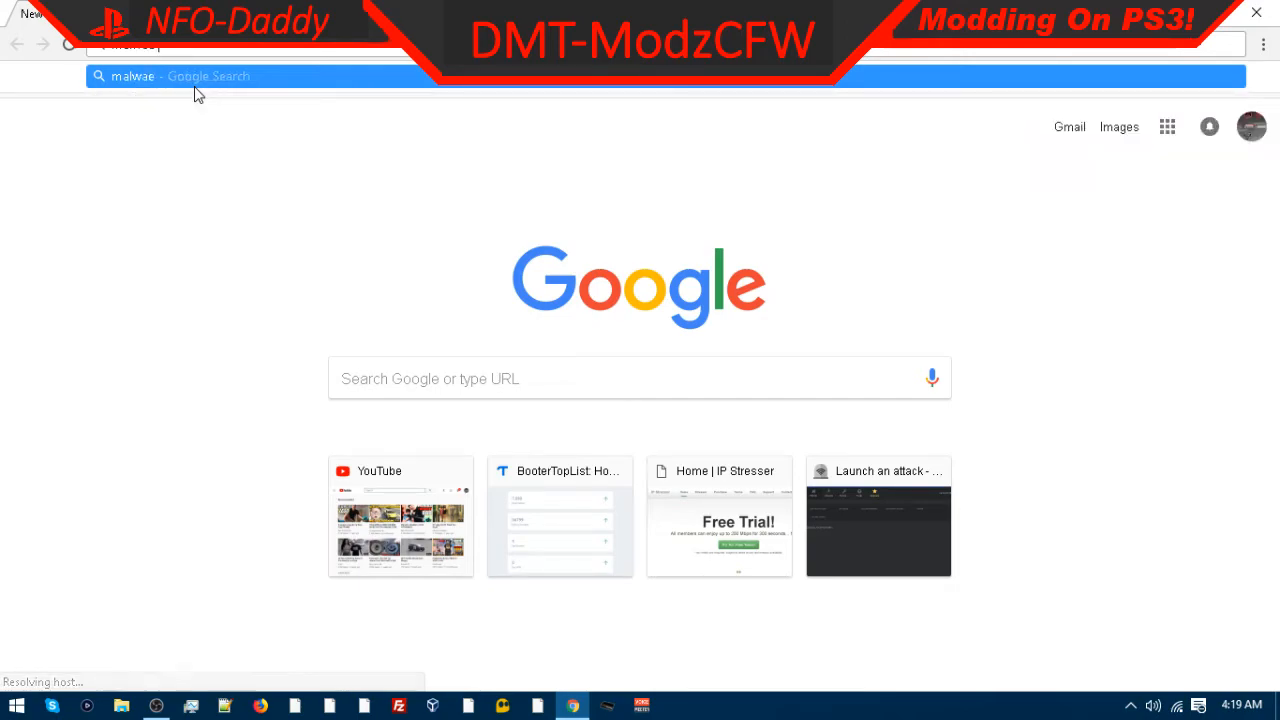
pyautogui.press('BackSpace')
pyautogui.write('re')
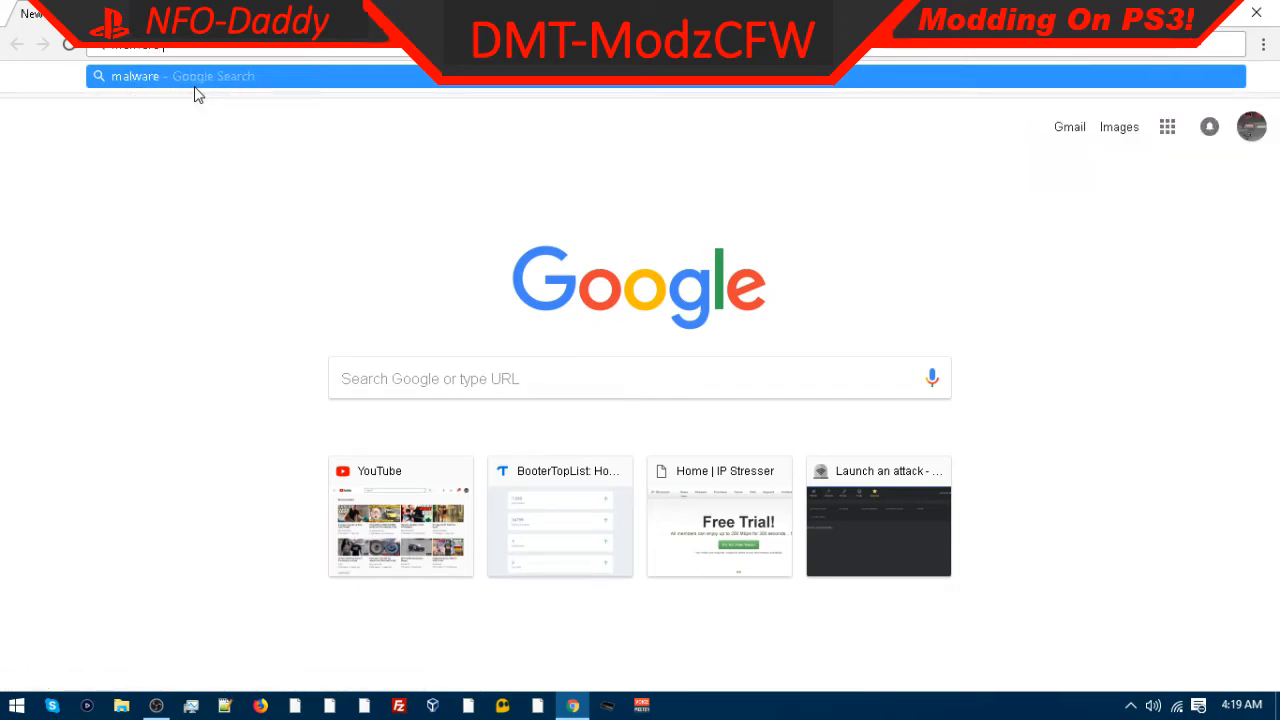
pyautogui.write(' bytes')
pyautogui.press('Return')
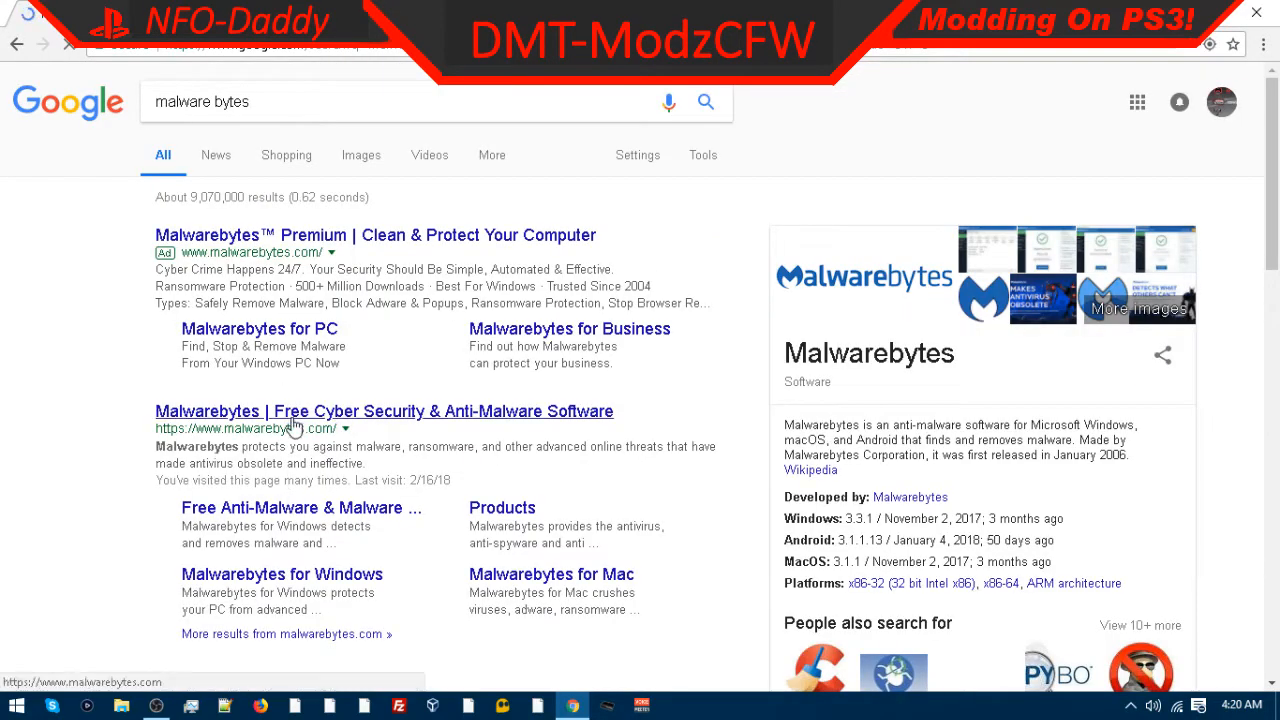
pyautogui.click(278, 412)
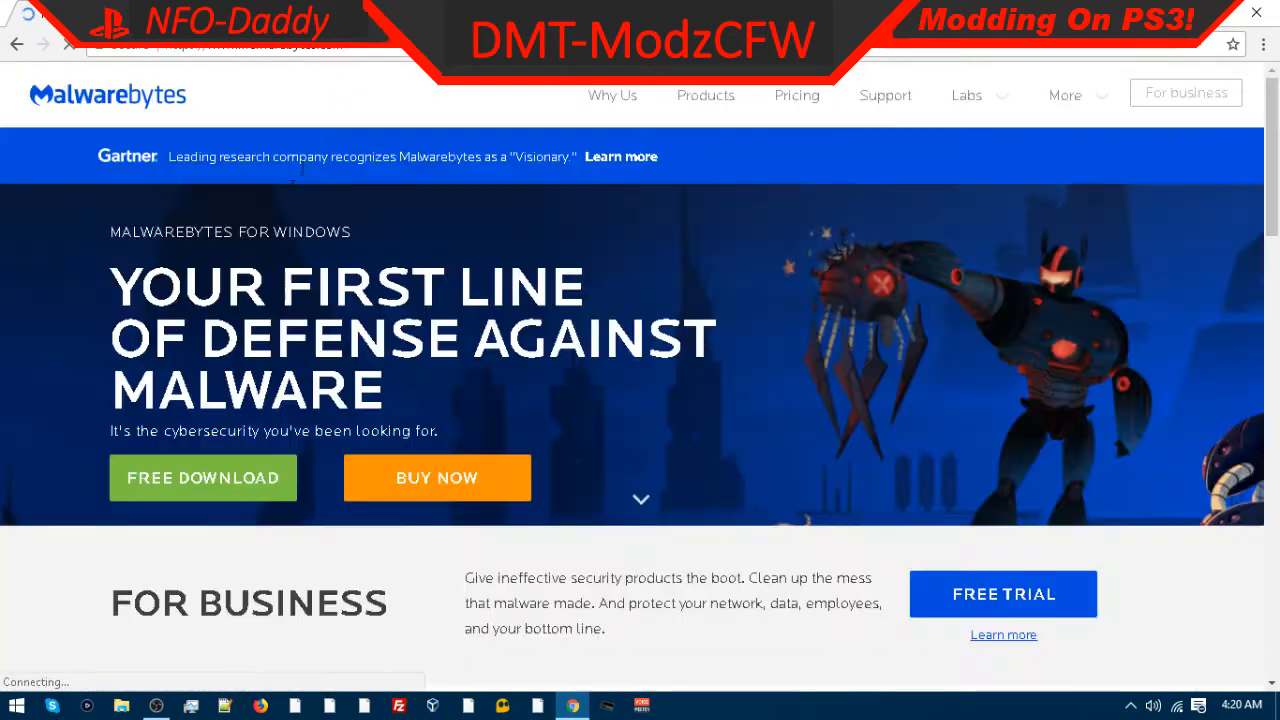
pyautogui.scroll(-2, 341, 351)
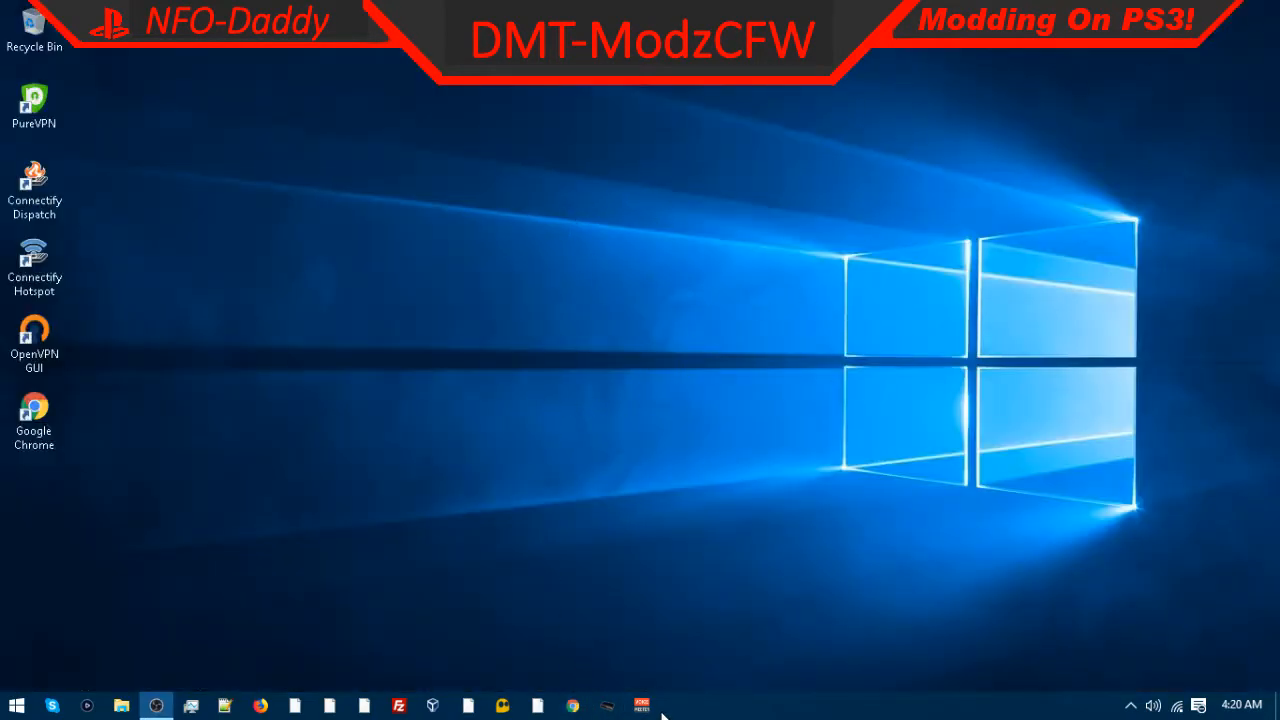
# Step: Open Programs and Features from the Control Panel and maximize its window
pyautogui.click(16, 705)
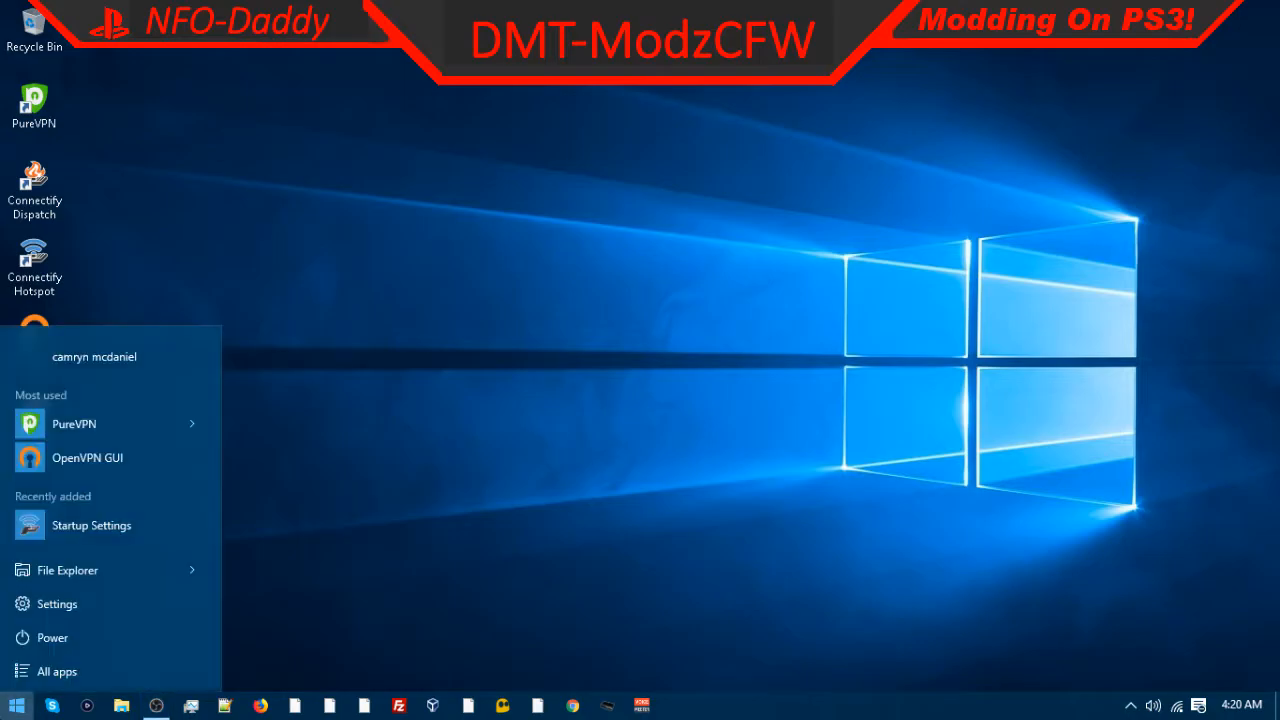
pyautogui.rightClick(16, 705)
pyautogui.click(55, 592)
pyautogui.scroll(-2, 400, 360)
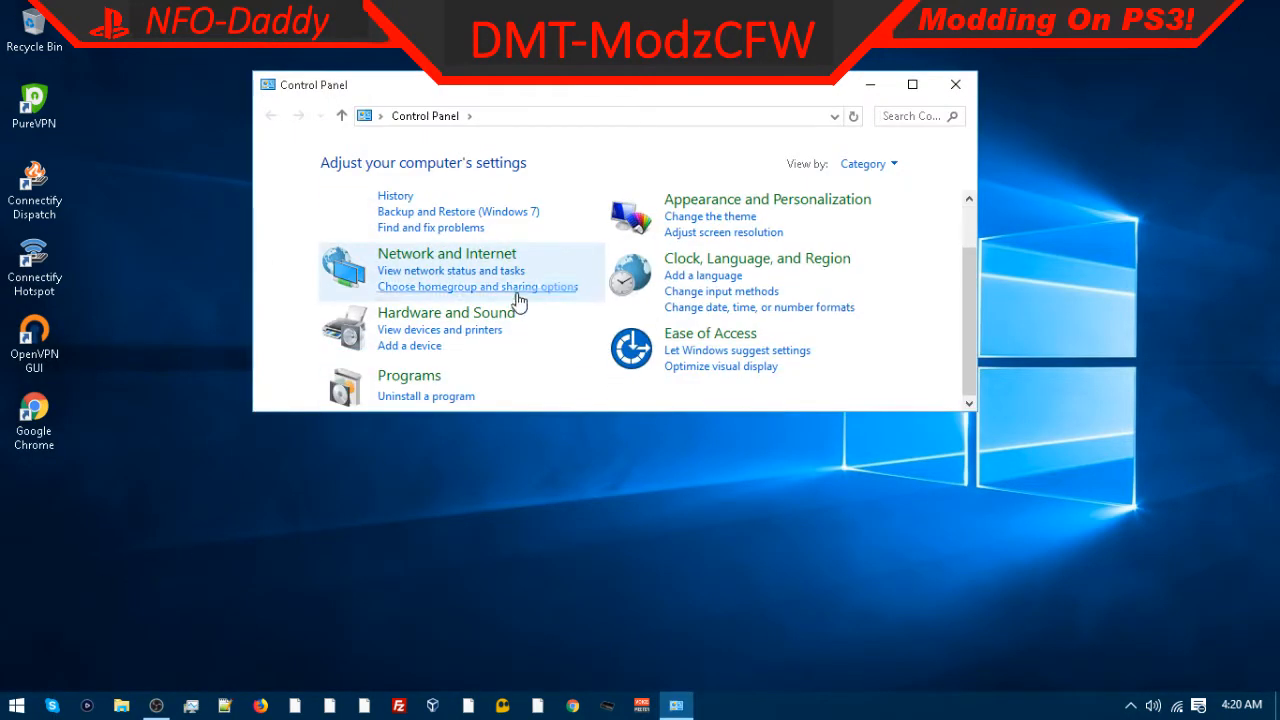
pyautogui.click(400, 375)
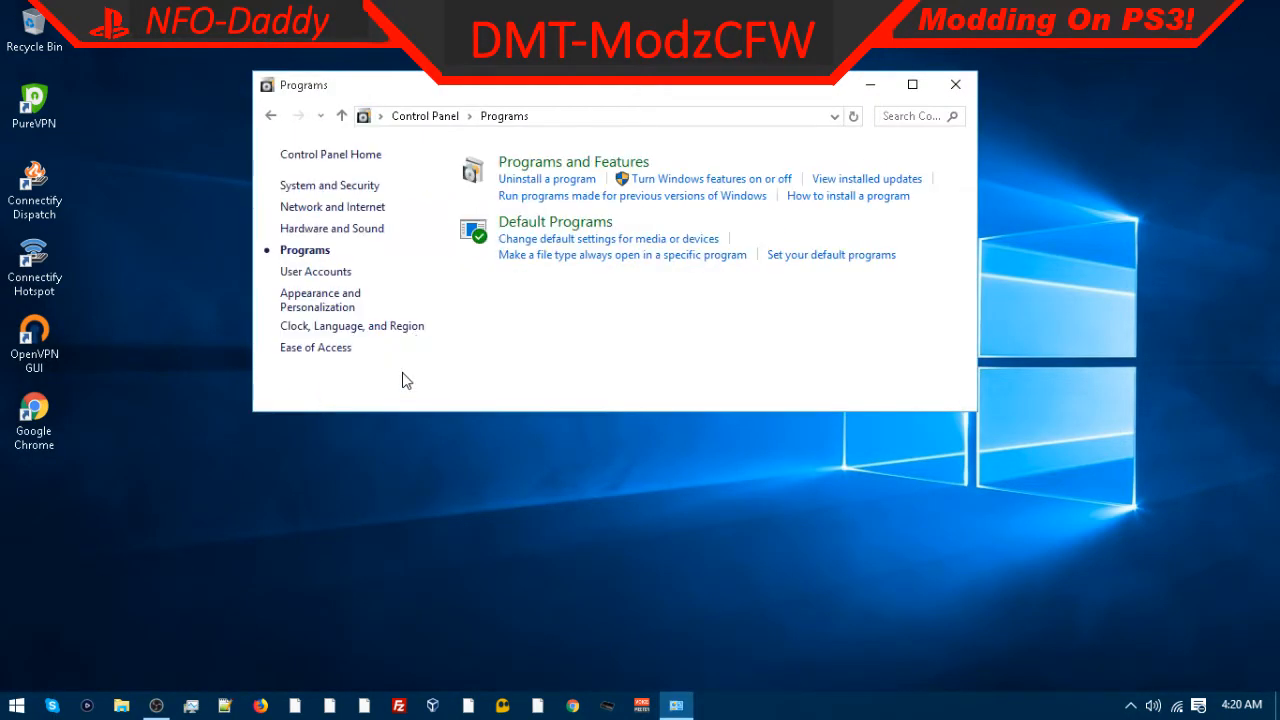
pyautogui.click(539, 168)
pyautogui.click(912, 84)
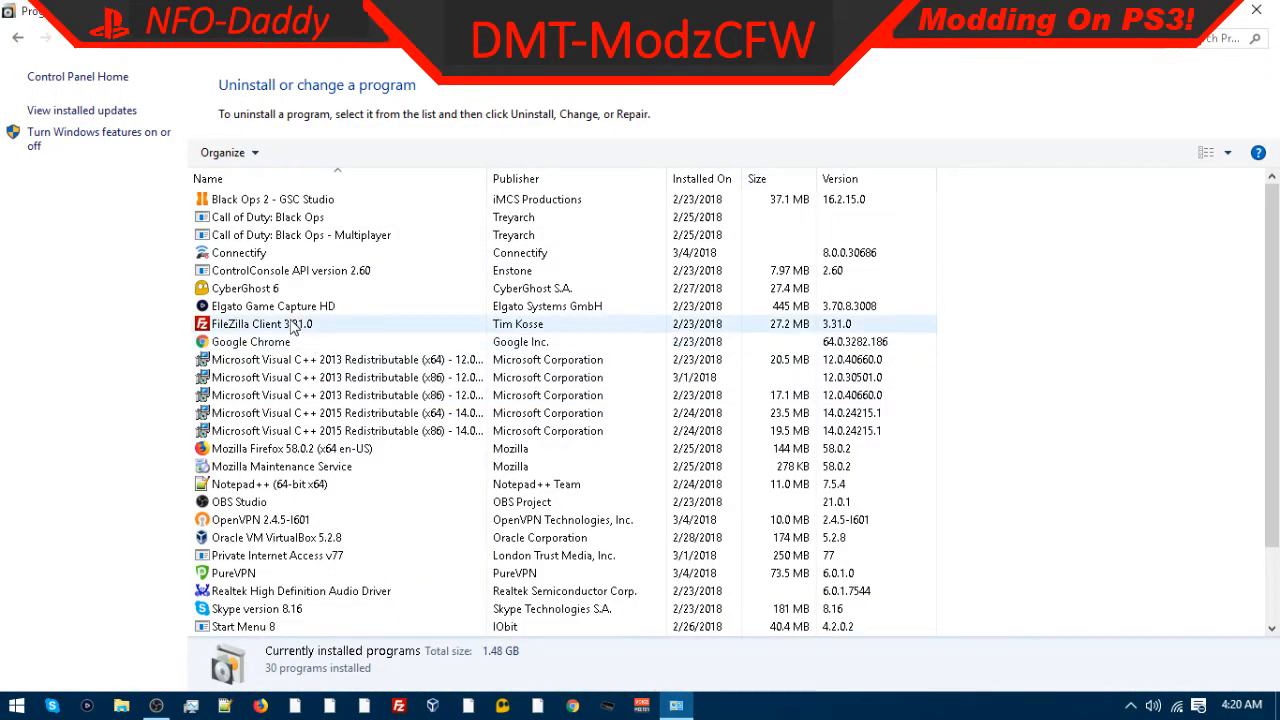
# Step: Uninstall Private Internet Access v77 from the installed programs list
pyautogui.scroll(-2, 293, 330)
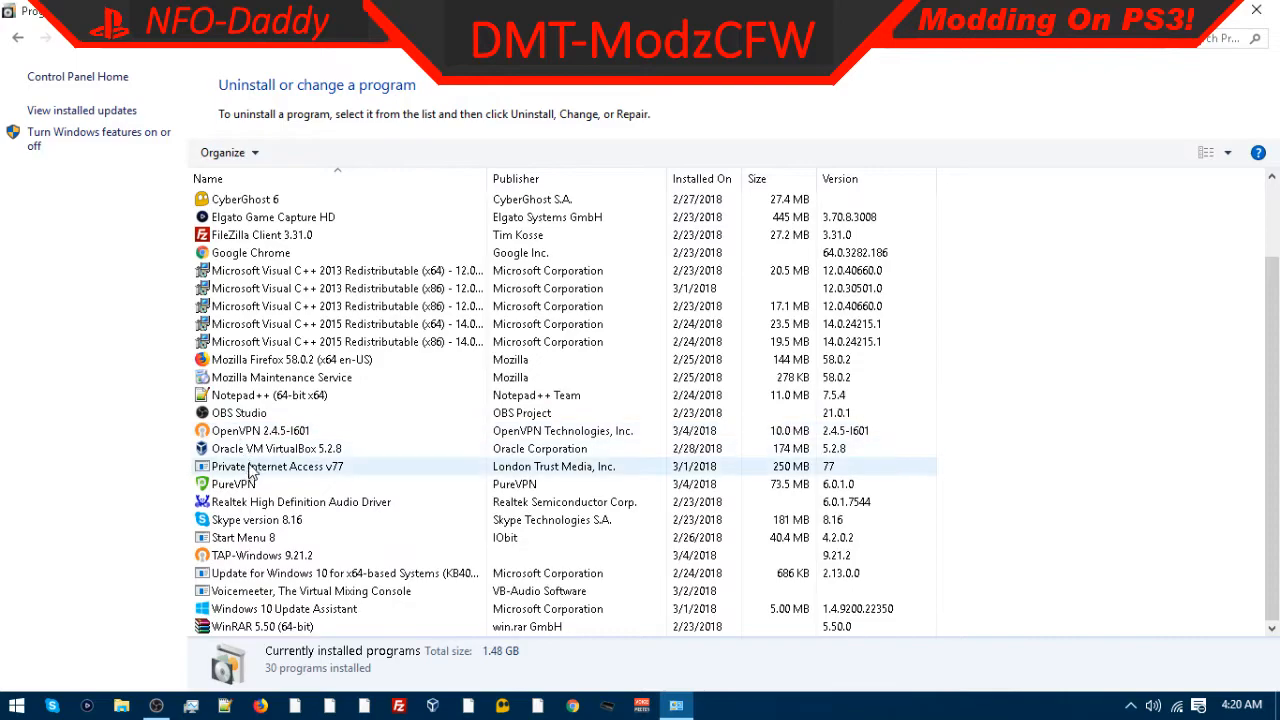
pyautogui.click(278, 470)
pyautogui.rightClick(283, 473)
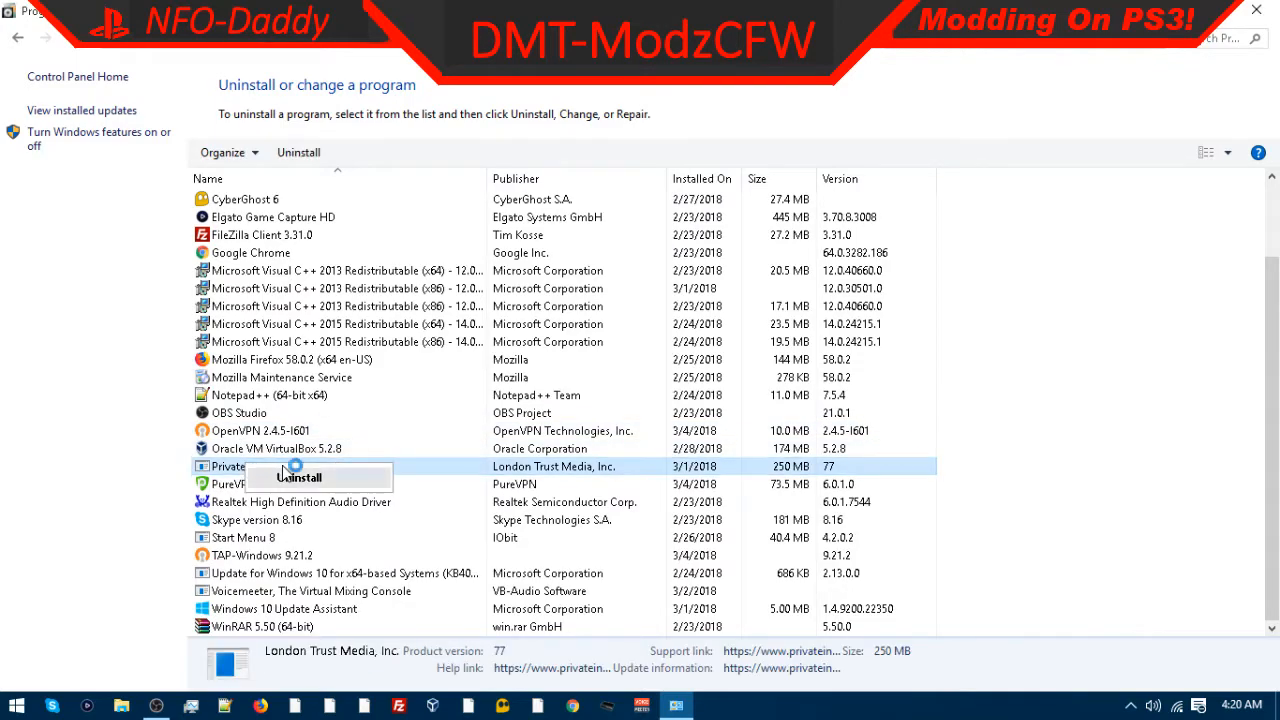
pyautogui.click(299, 477)
pyautogui.click(820, 424)
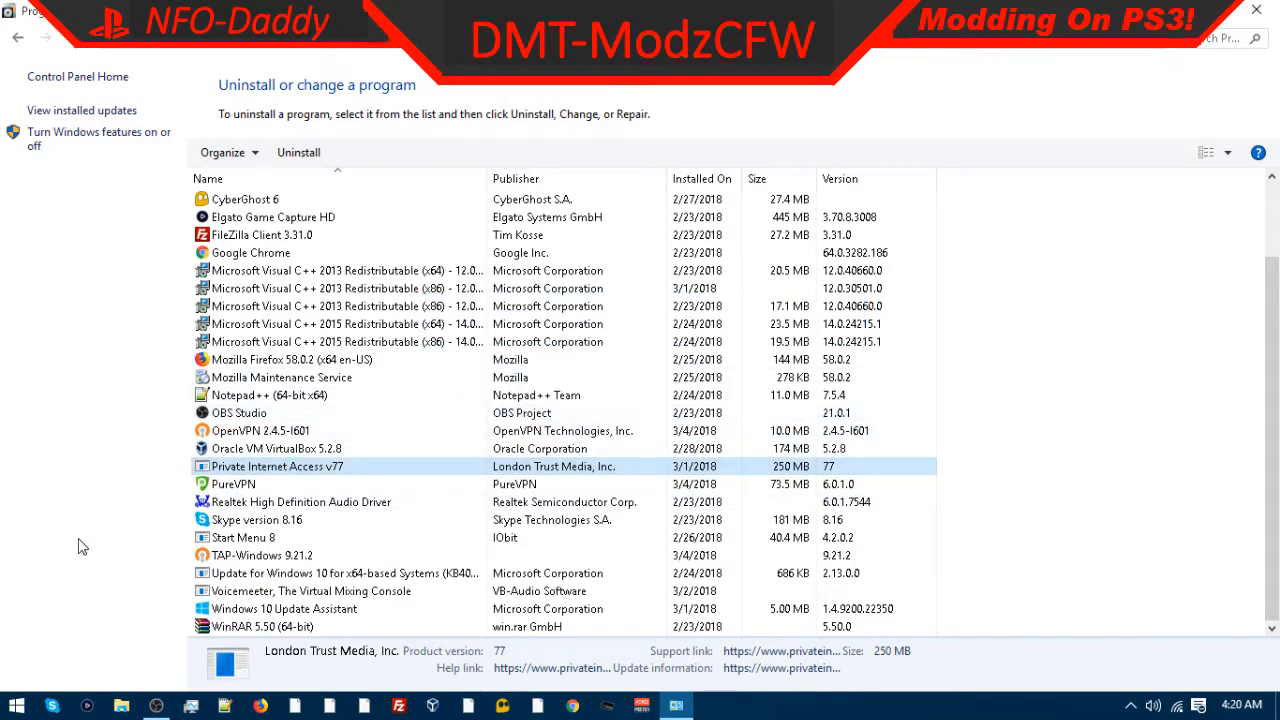
# Step: Uninstall Start Menu 8 from the installed programs list
pyautogui.click(258, 540)
pyautogui.rightClick(258, 540)
pyautogui.click(300, 549)
pyautogui.click(687, 381)
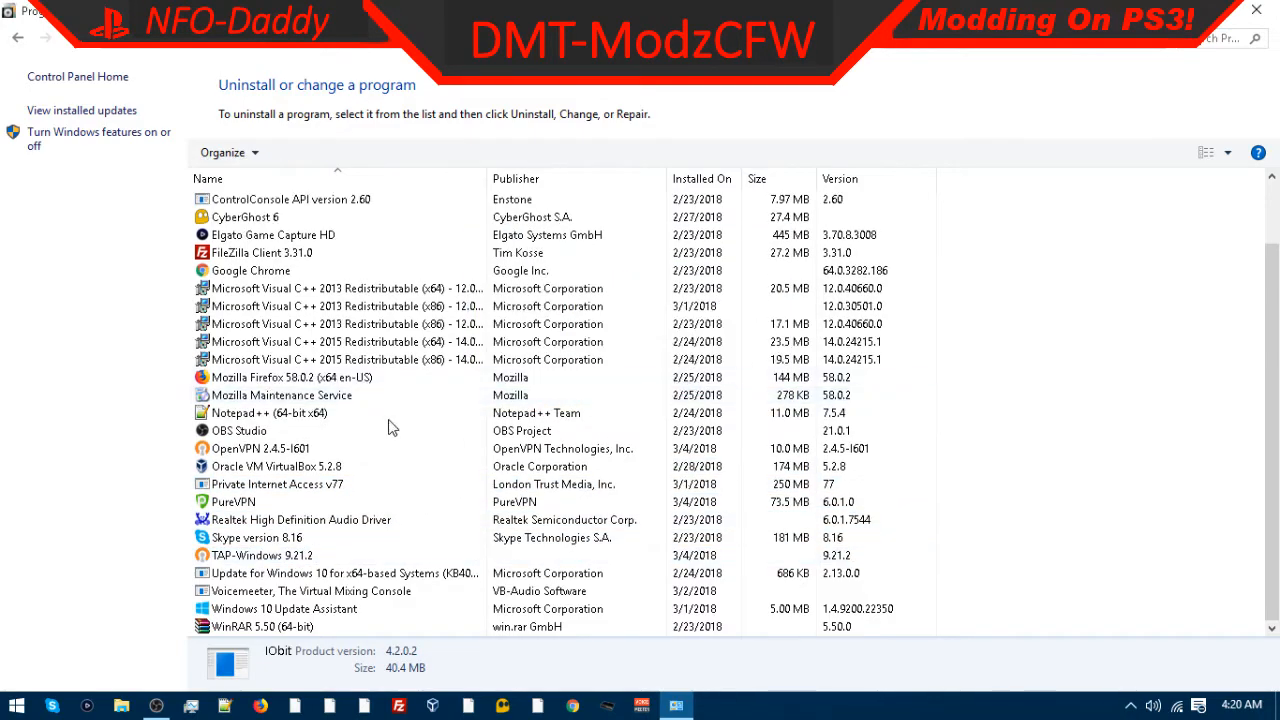
# Step: Start uninstalling Voicemeeter, The Virtual Mixing Console, and close its installer window without removing
pyautogui.click(251, 591)
pyautogui.click(322, 606)
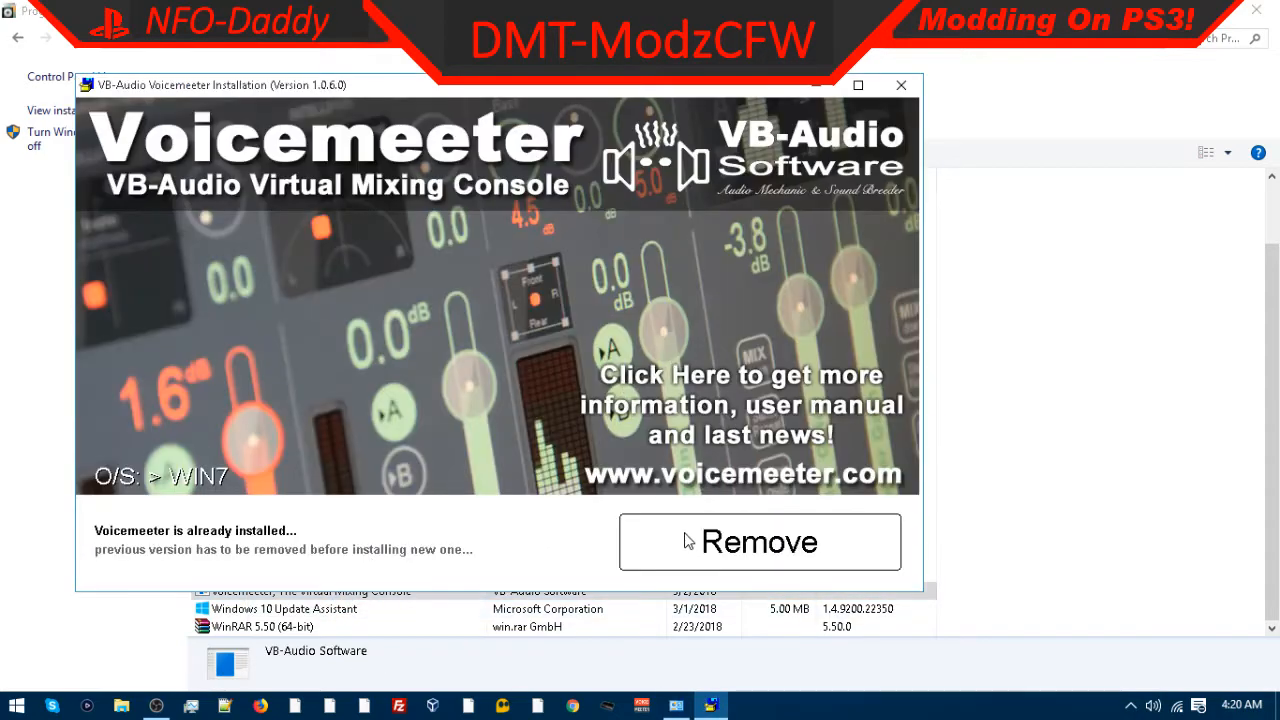
pyautogui.click(900, 84)
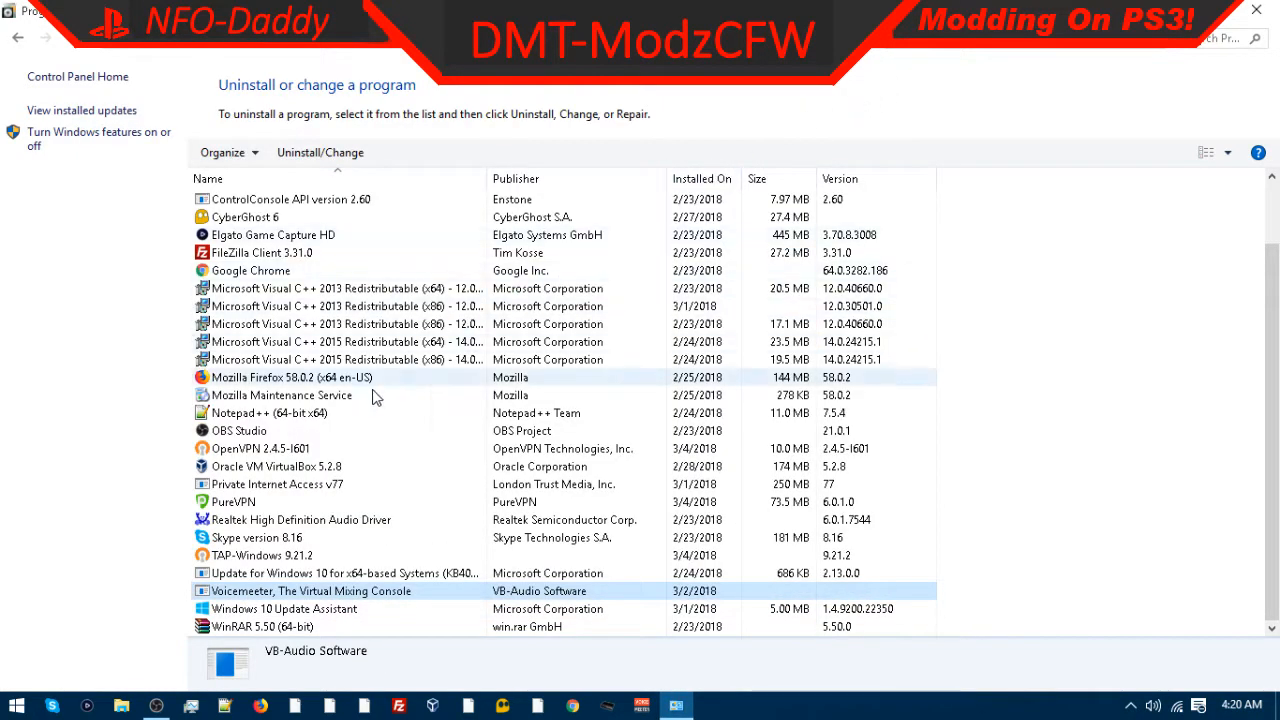
# Step: Try to uninstall the Update for Windows 10 for x64-based Systems (KB4023057), dismissing the installer source prompts
pyautogui.rightClick(272, 575)
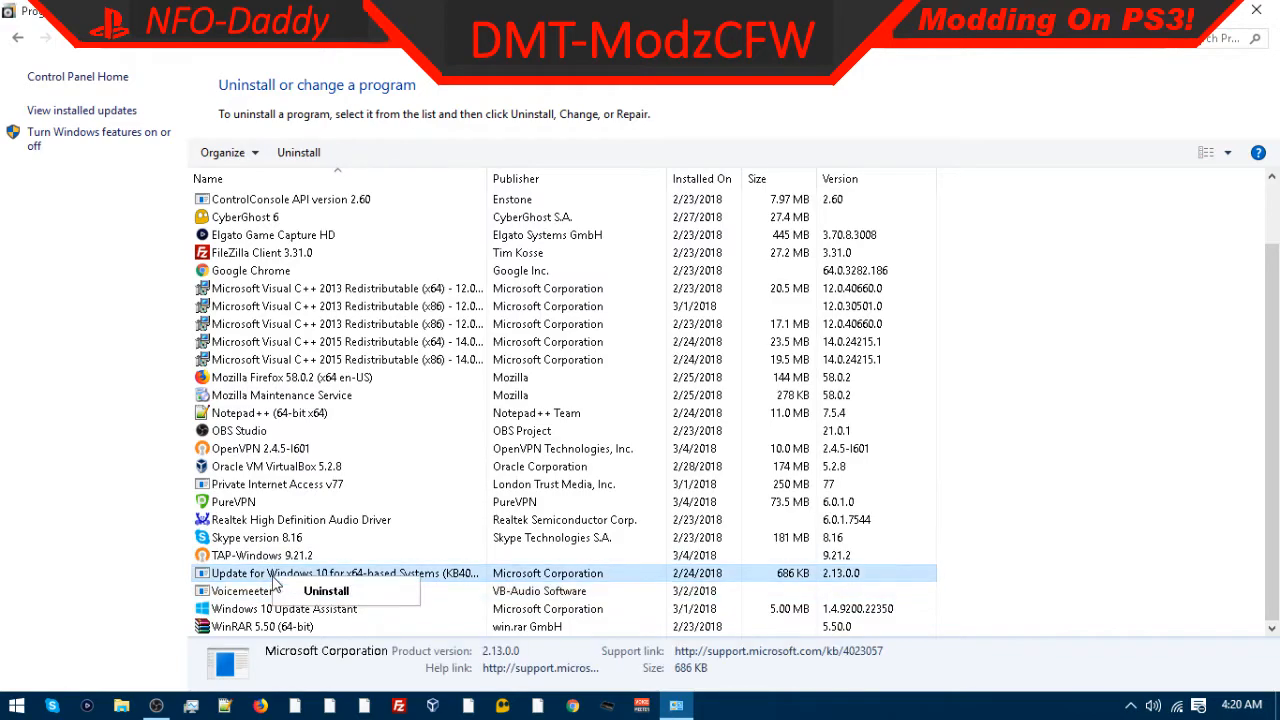
pyautogui.click(317, 592)
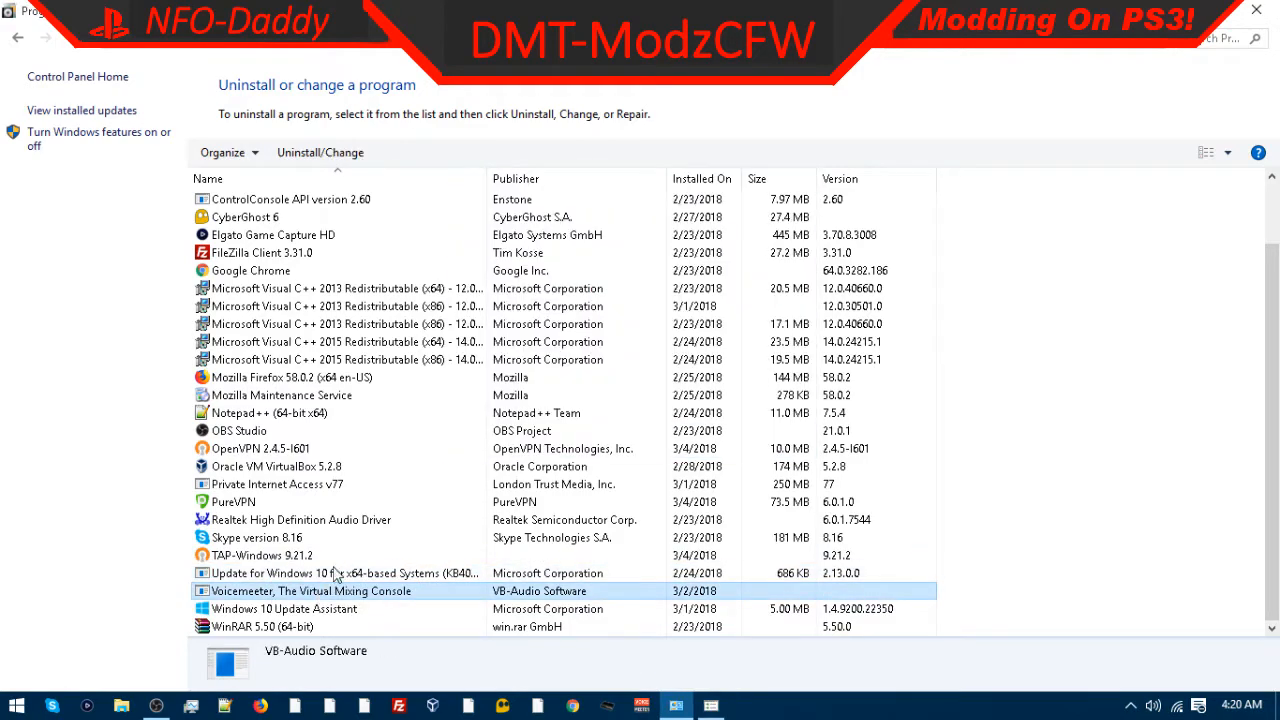
pyautogui.rightClick(293, 576)
pyautogui.click(328, 589)
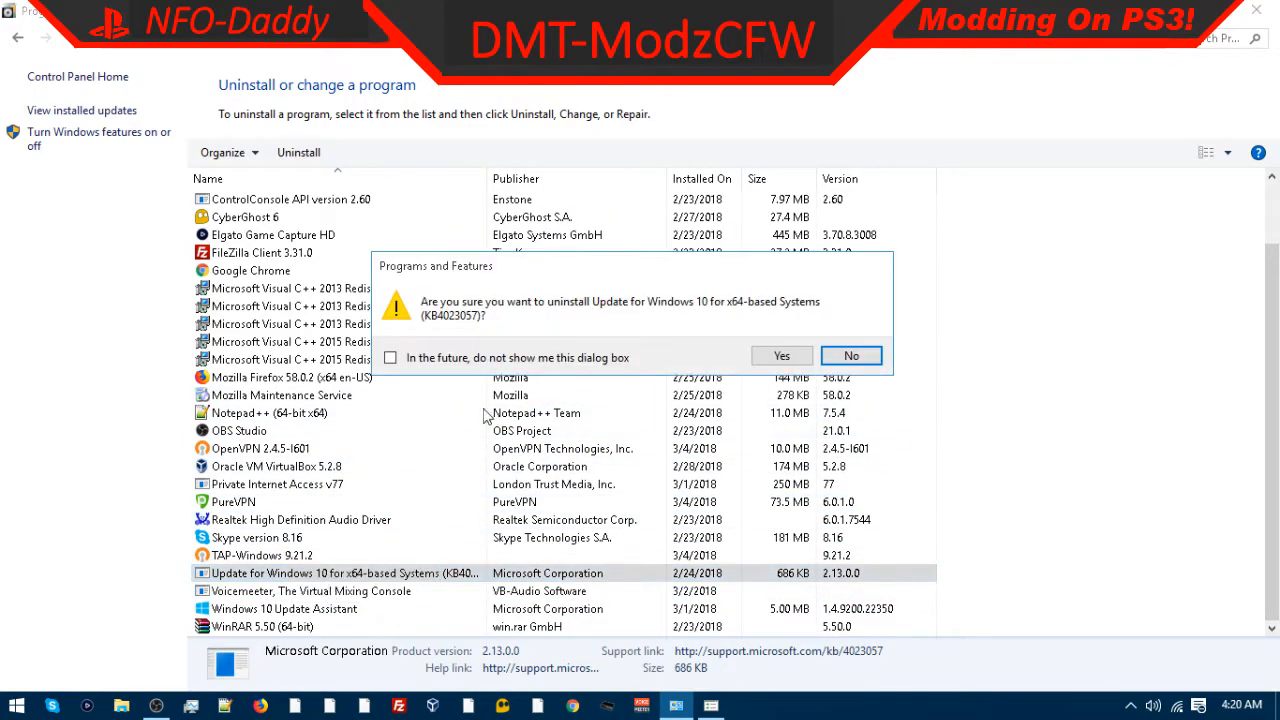
pyautogui.click(781, 356)
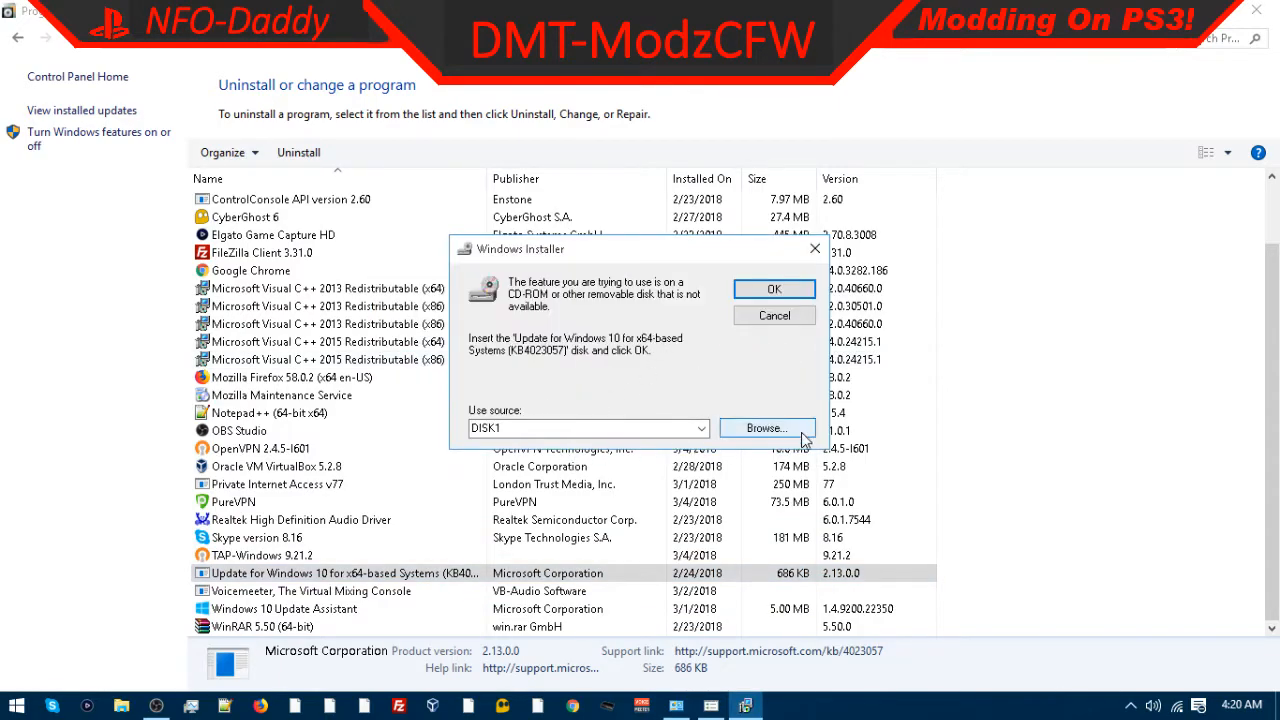
pyautogui.click(786, 292)
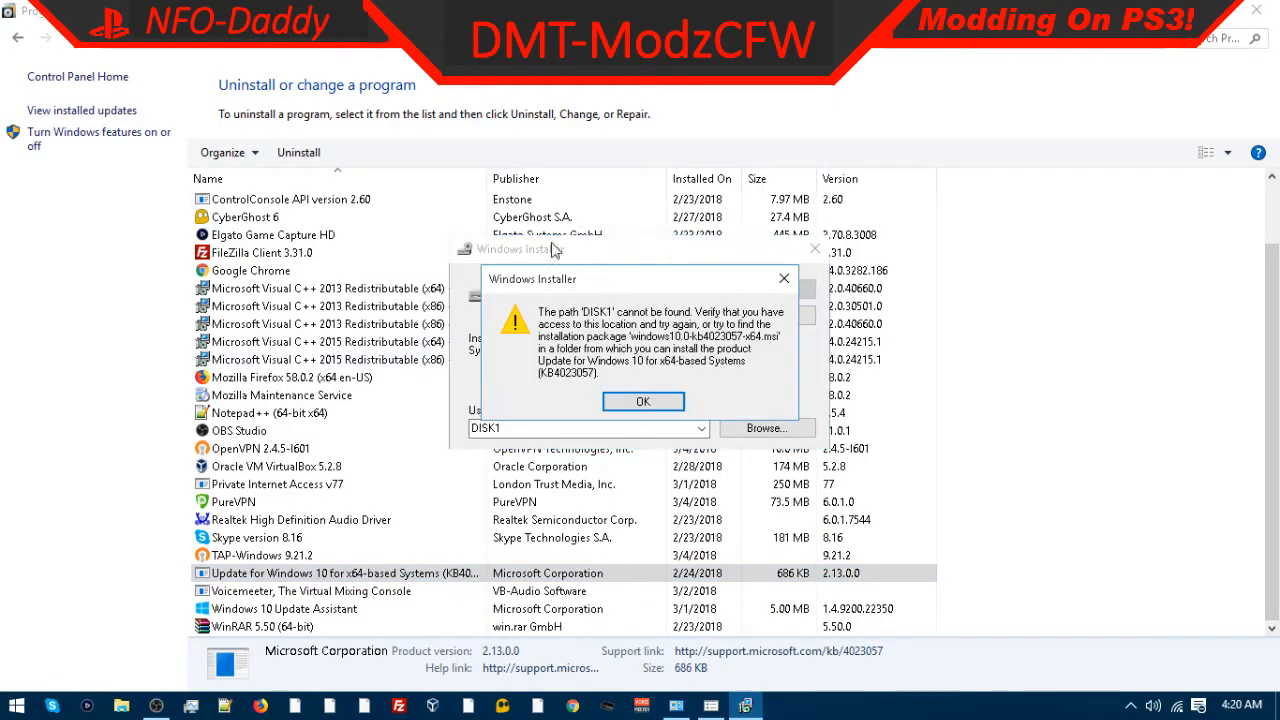
pyautogui.click(643, 400)
pyautogui.click(786, 292)
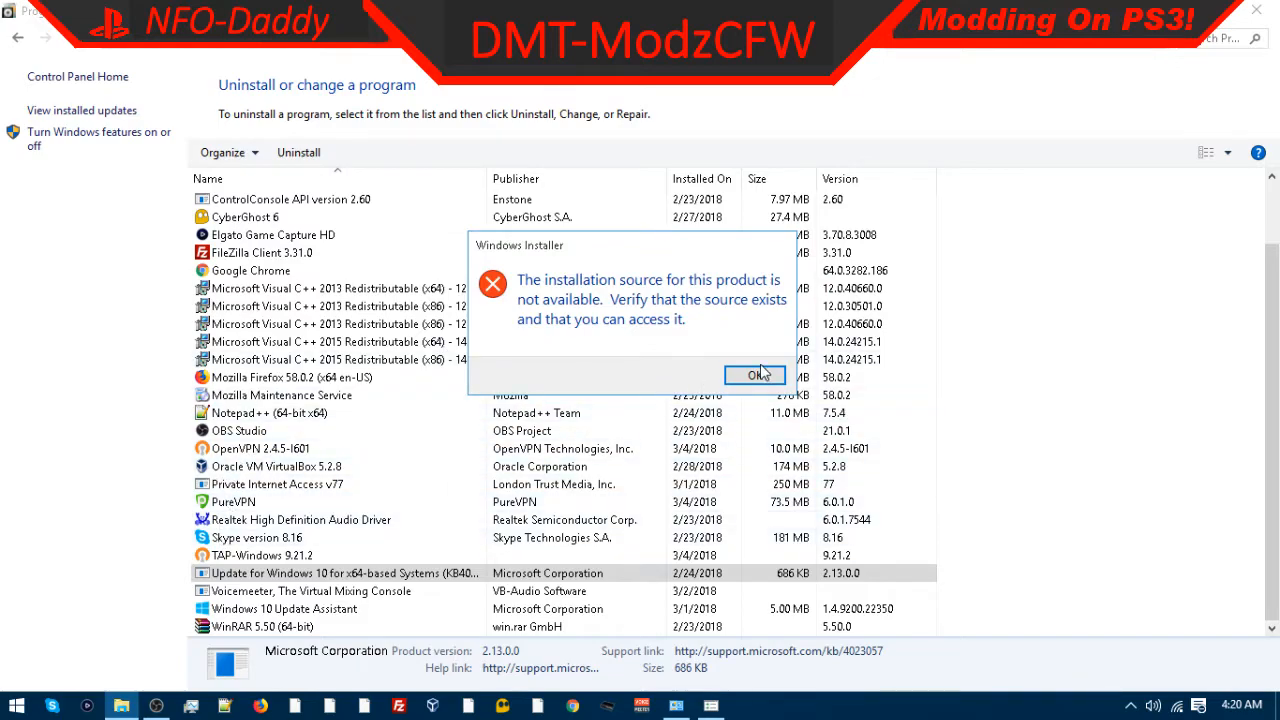
pyautogui.click(757, 375)
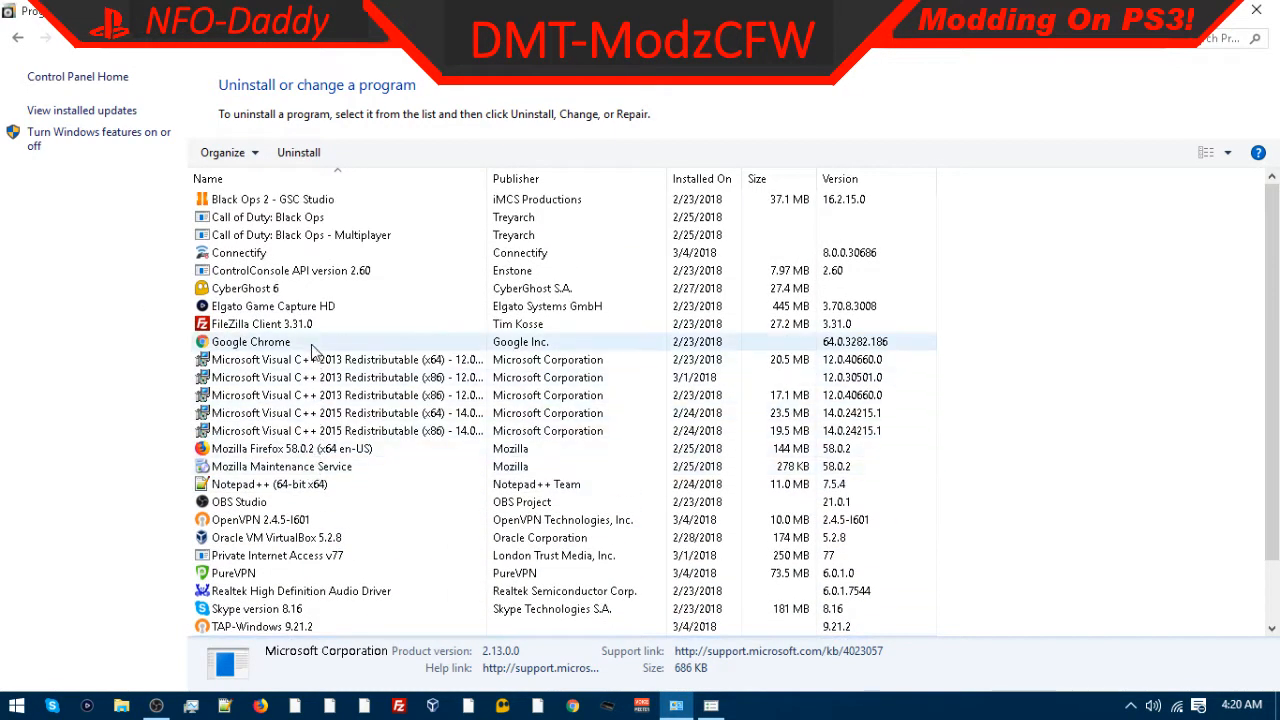
# Step: Uninstall Call of Duty: Black Ops - Multiplayer and remove it from the programs list
pyautogui.click(275, 253)
pyautogui.click(289, 234)
pyautogui.rightClick(300, 234)
pyautogui.click(345, 249)
pyautogui.click(688, 384)
# Step: Uninstall Call of Duty: Black Ops and remove it from the programs list
pyautogui.rightClick(274, 216)
pyautogui.click(312, 230)
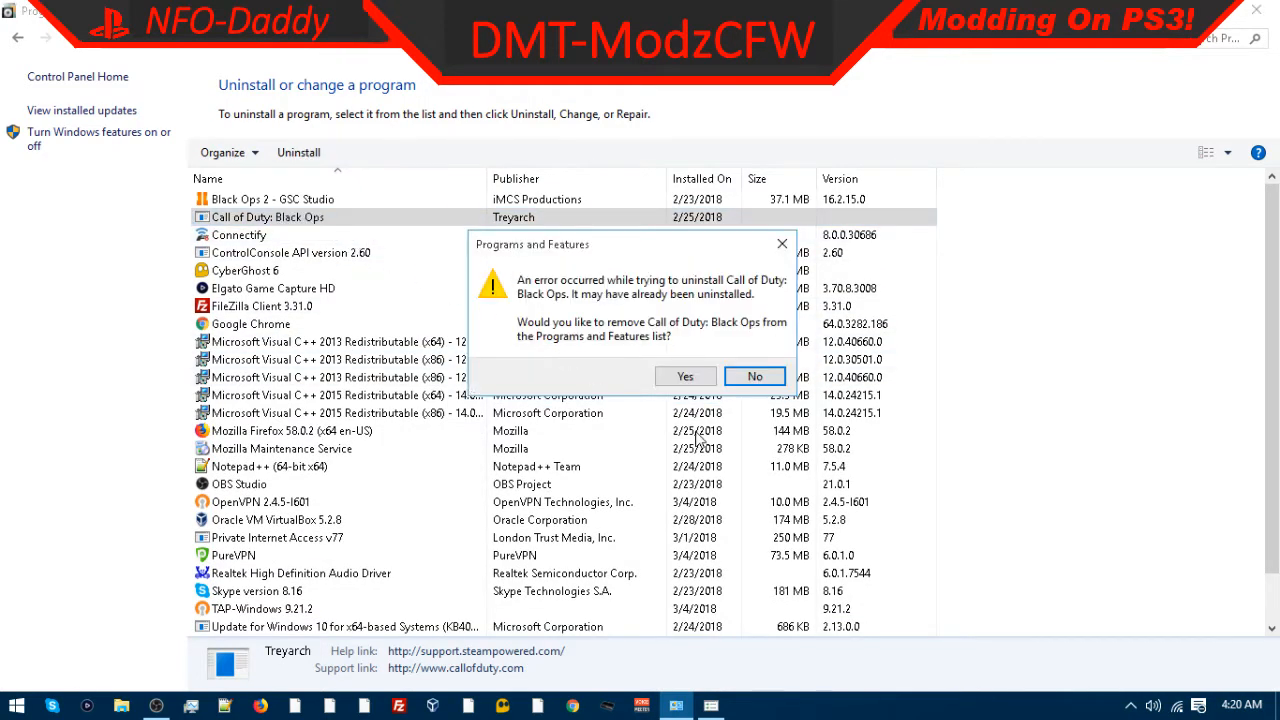
pyautogui.click(684, 377)
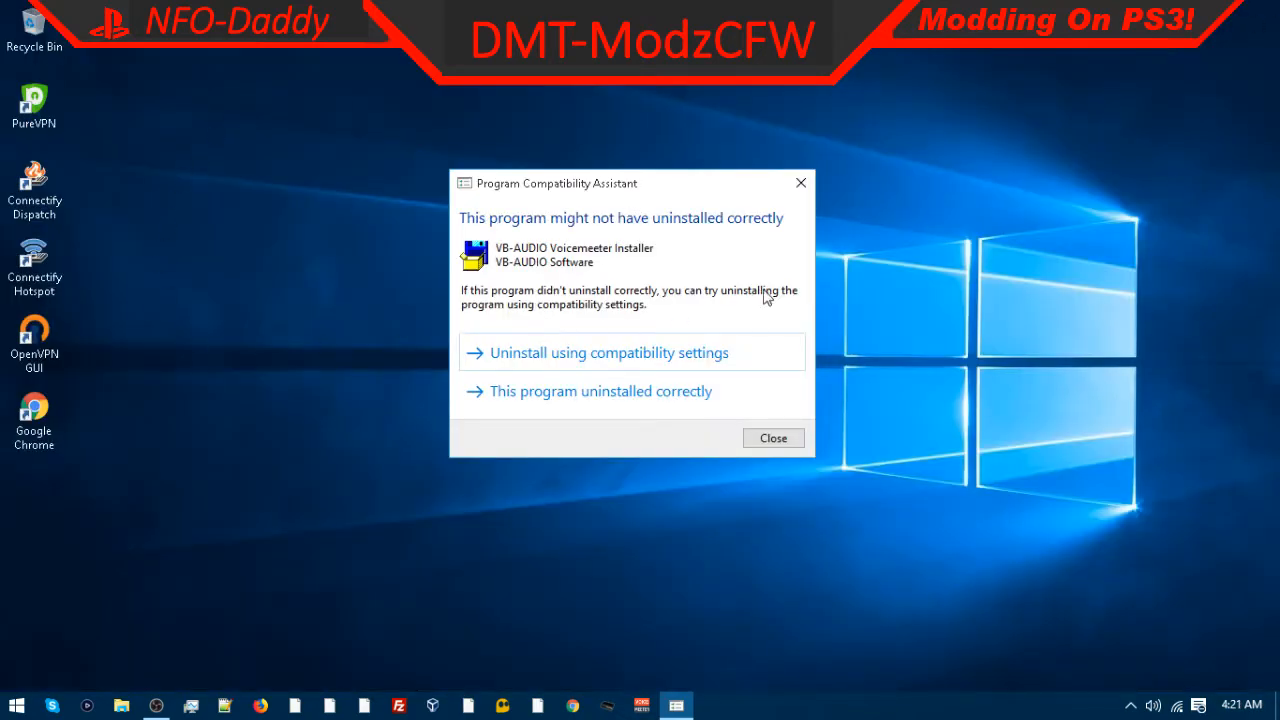
# Step: Close the Program Compatibility Assistant, then open the Recycle Bin and close it
pyautogui.click(801, 183)
pyautogui.rightClick(22, 18)
pyautogui.click(50, 28)
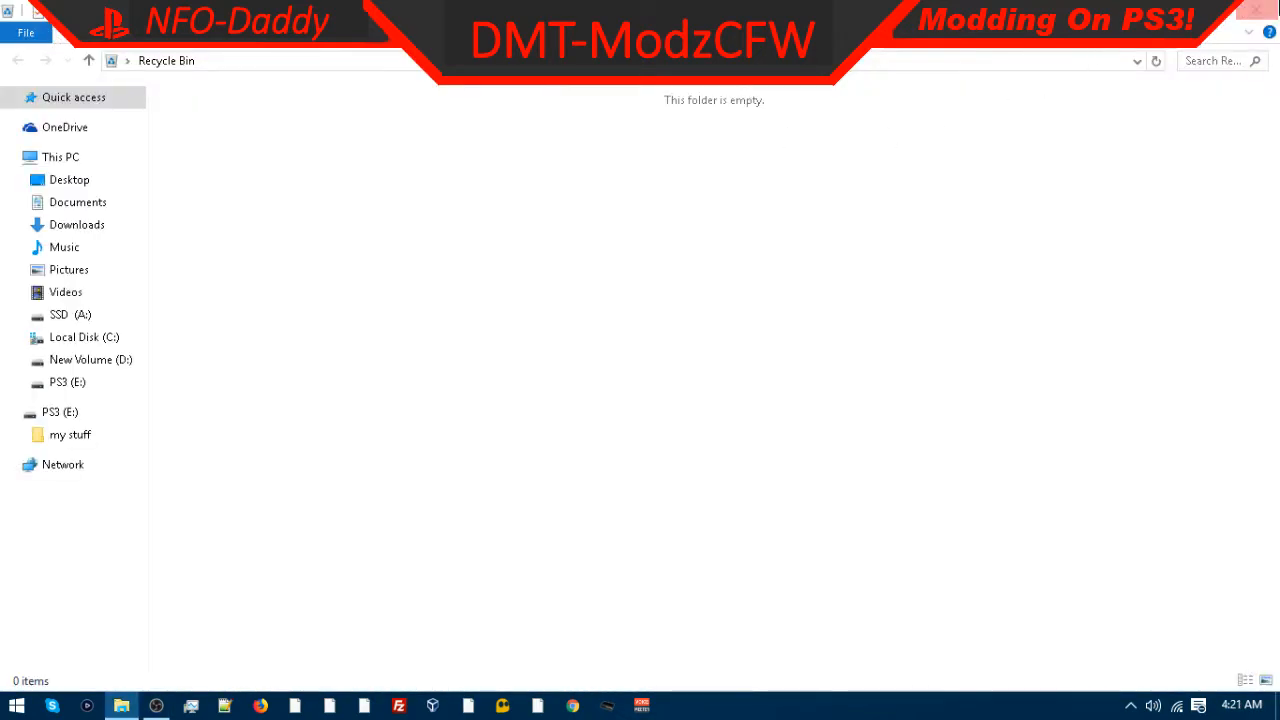
pyautogui.click(1256, 9)
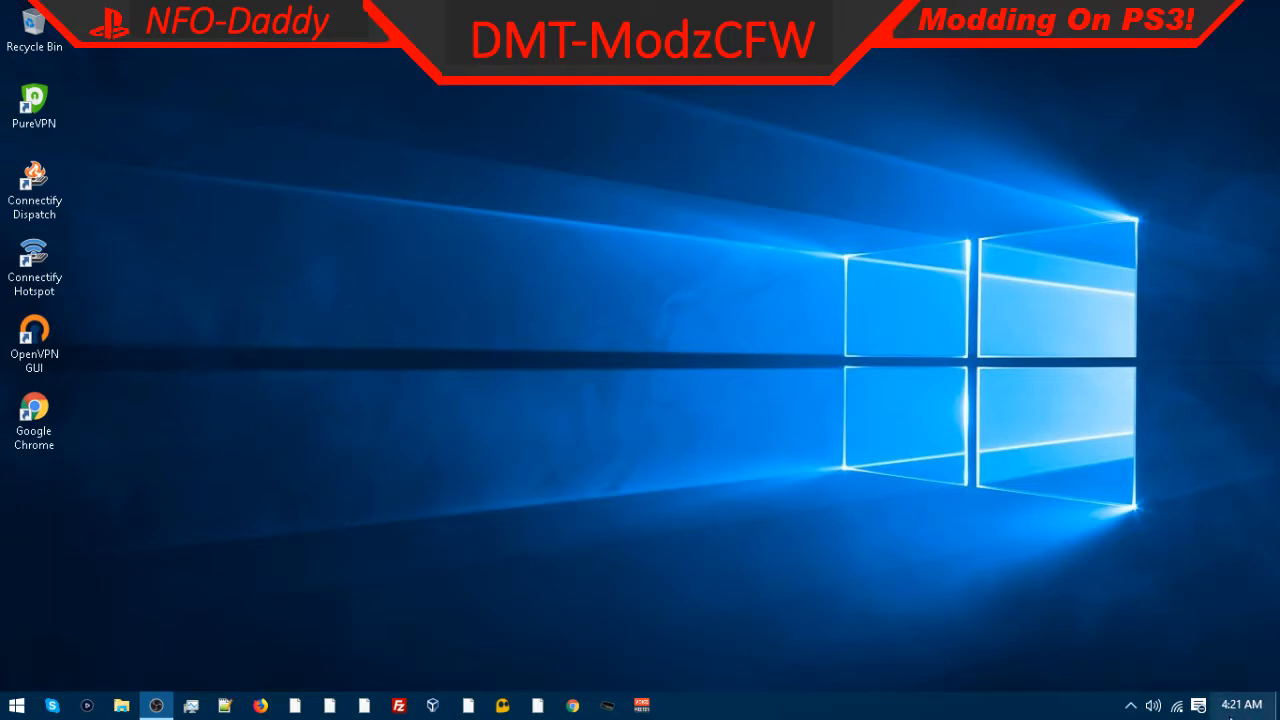
# Step: Open Windows Settings and go to the Network & Internet section
pyautogui.rightClick(1177, 705)
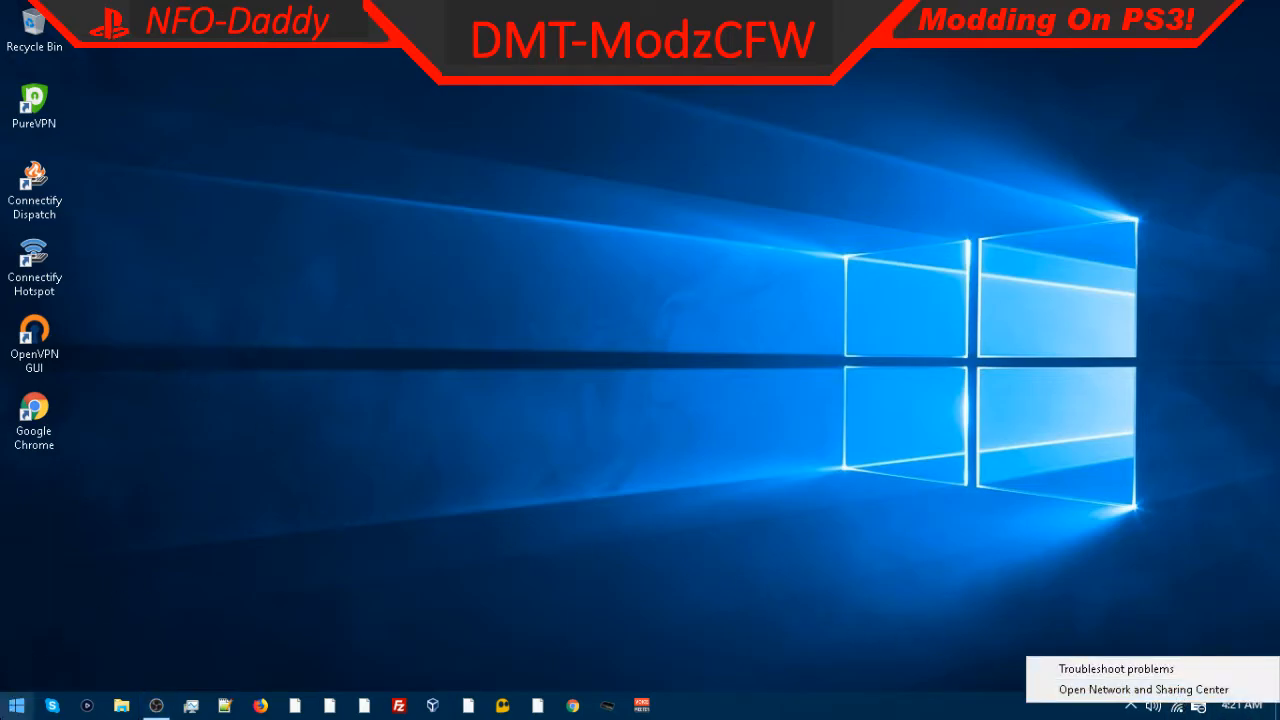
pyautogui.click(16, 705)
pyautogui.click(35, 638)
pyautogui.click(27, 609)
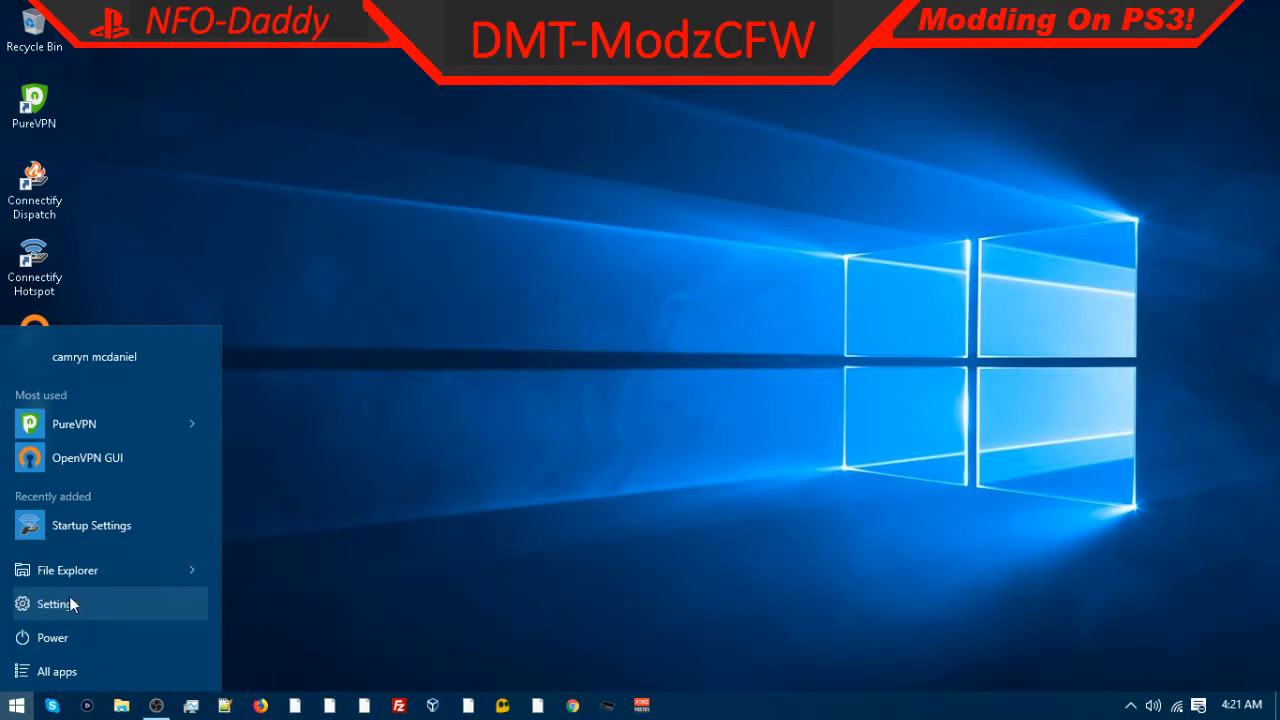
pyautogui.click(57, 604)
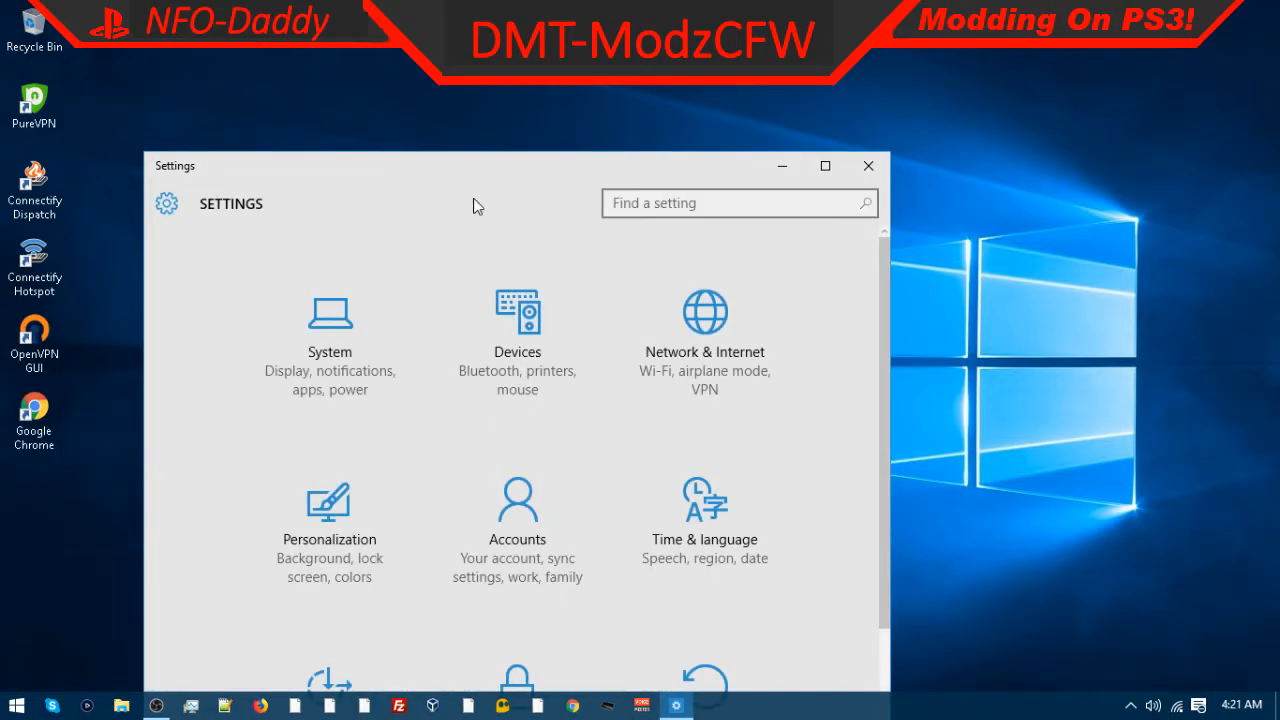
pyautogui.moveTo(369, 62); pyautogui.dragTo(372, 50)
pyautogui.scroll(-2, 640, 500)
pyautogui.scroll(2, 500, 346)
pyautogui.click(650, 254)
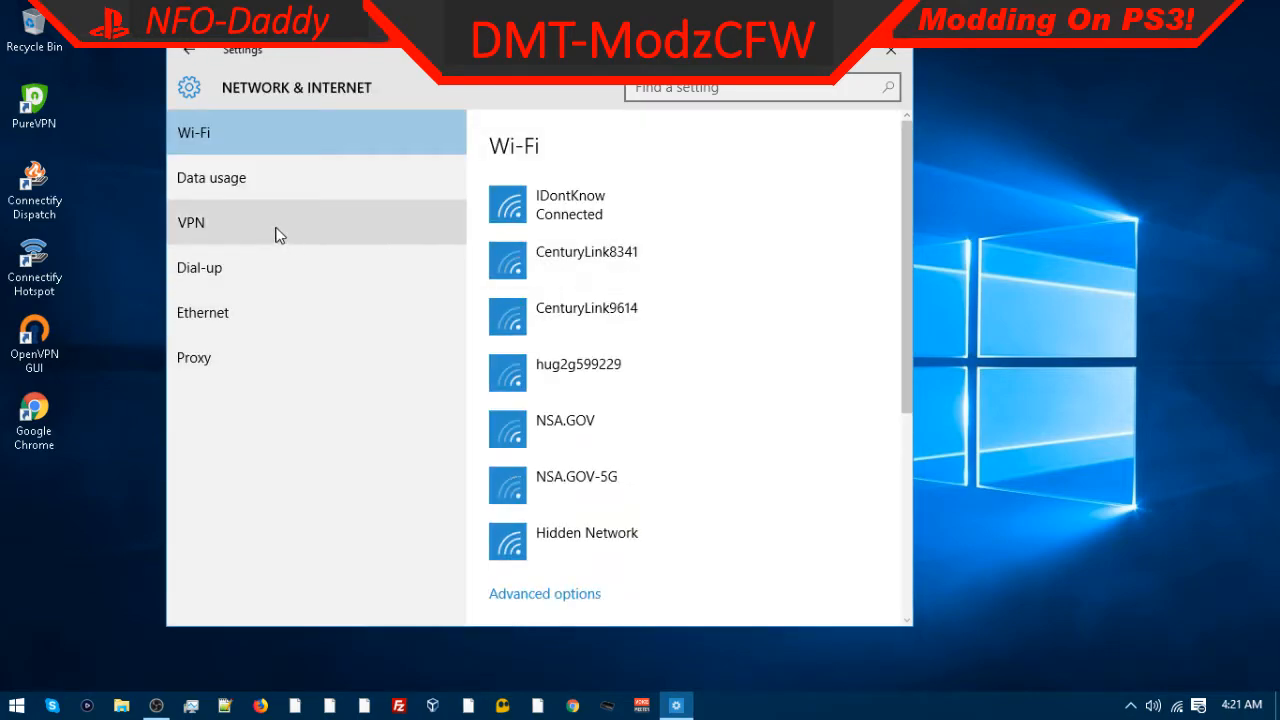
# Step: Open the Wi-Fi advanced options and review the Find devices and content and metered connection settings
pyautogui.click(189, 308)
pyautogui.click(220, 140)
pyautogui.scroll(-5, 580, 390)
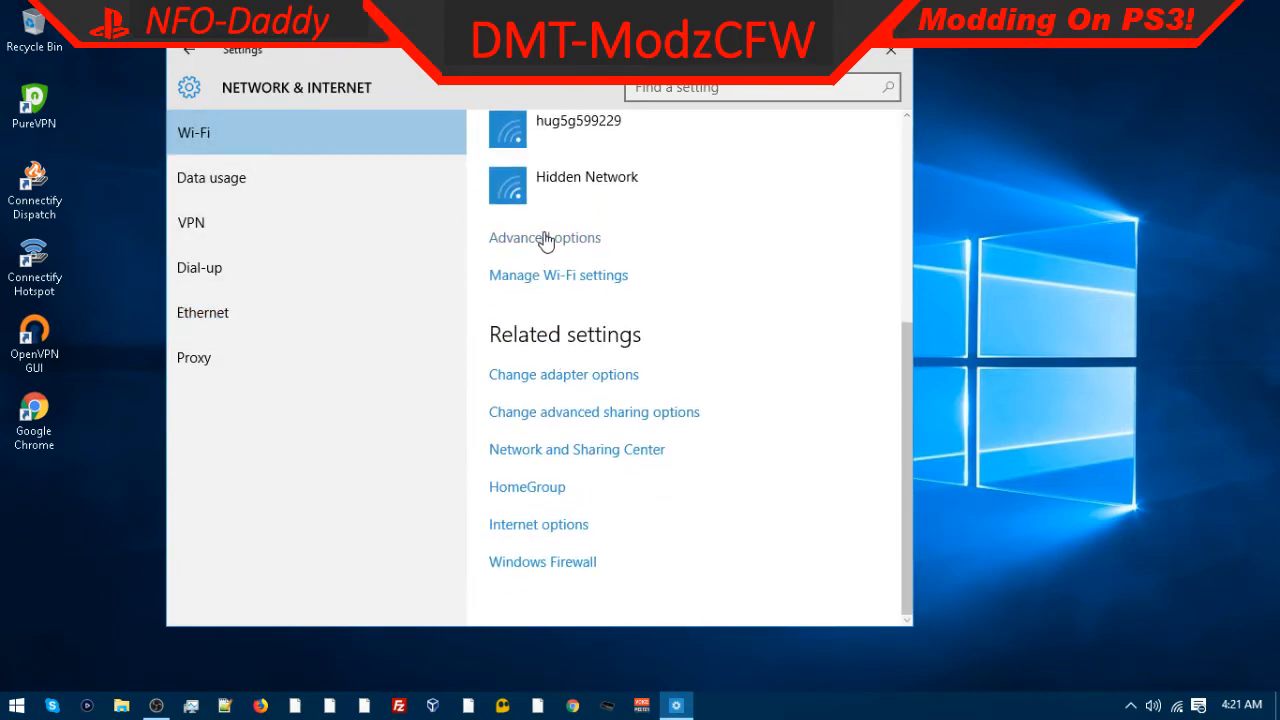
pyautogui.click(545, 240)
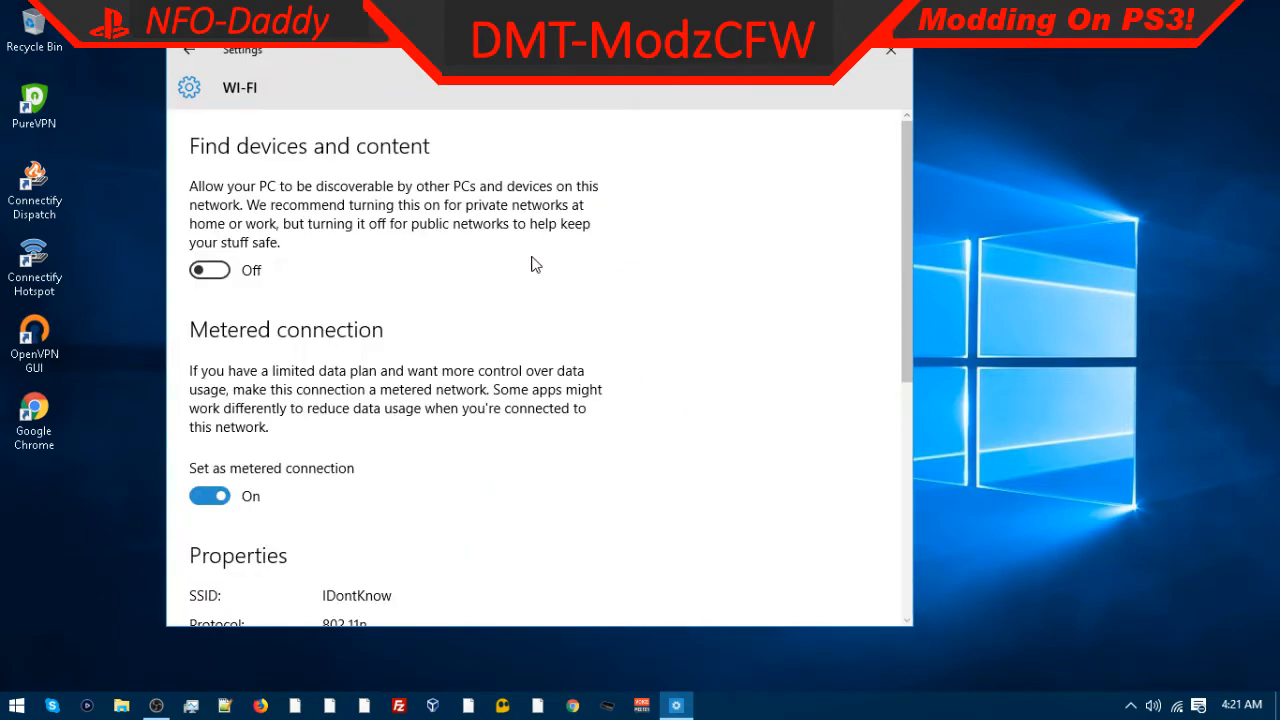
pyautogui.click(208, 272)
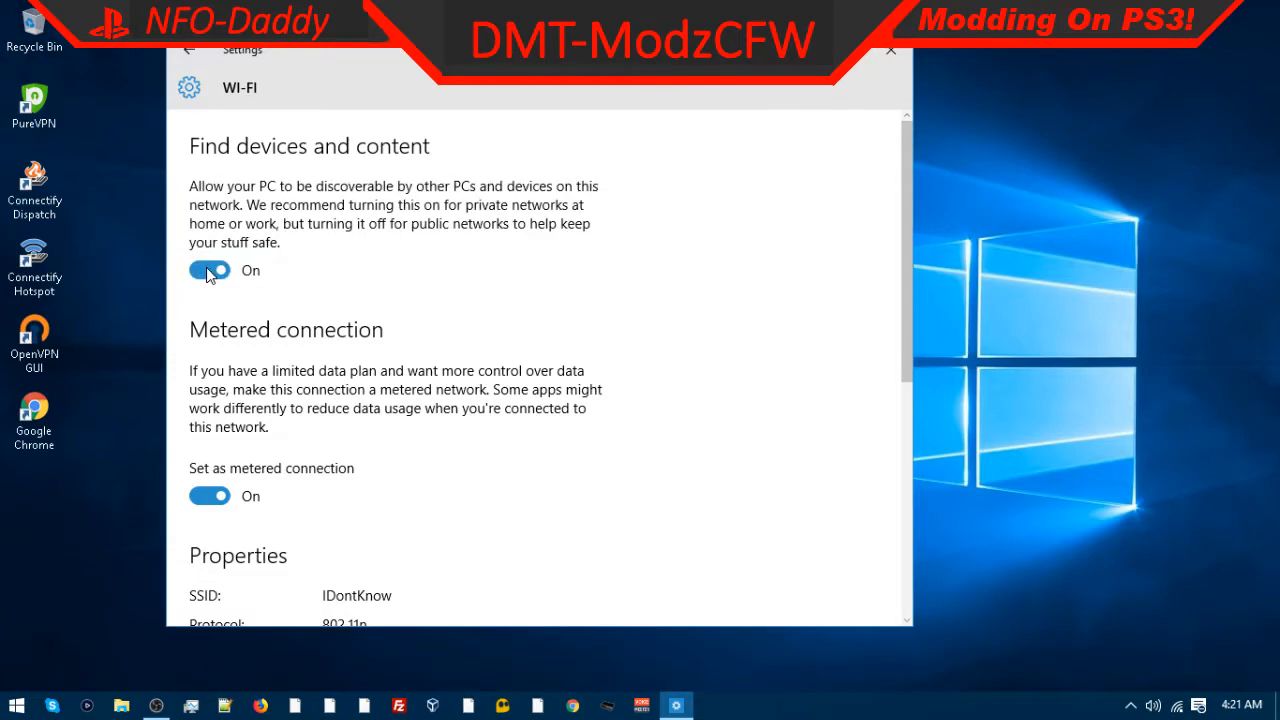
pyautogui.click(205, 274)
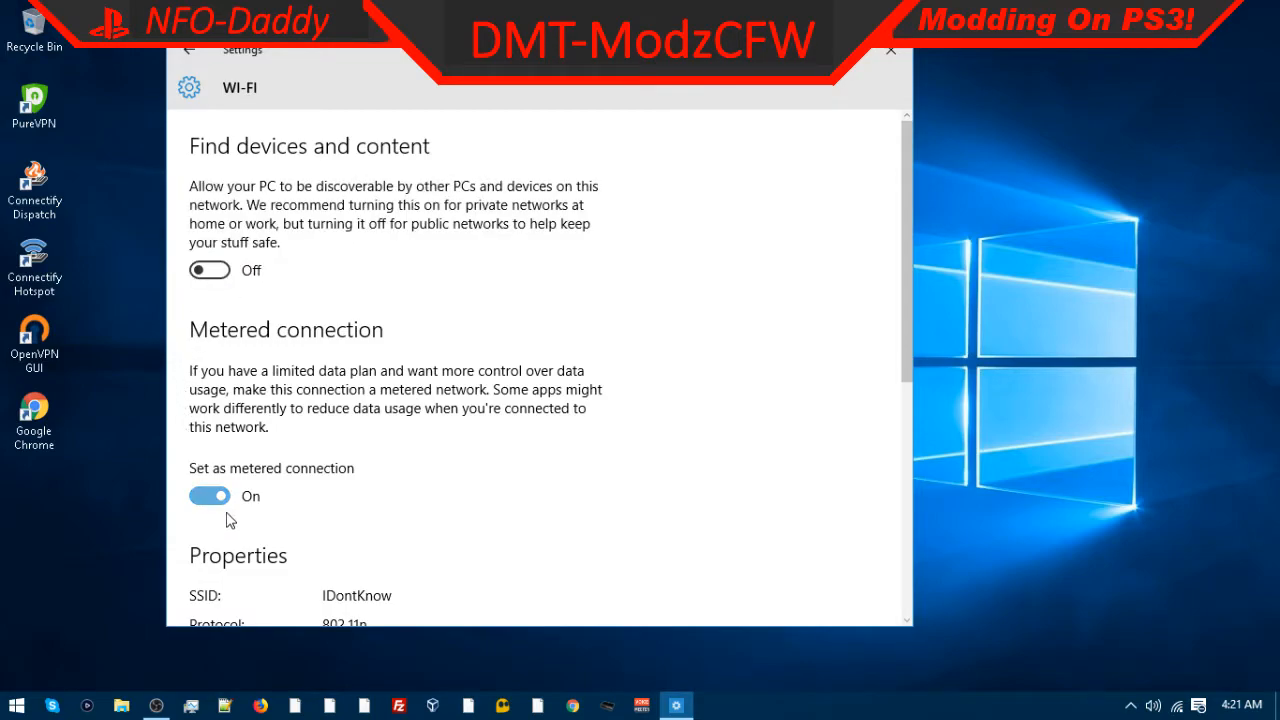
pyautogui.scroll(-4, 253, 515)
pyautogui.scroll(1, 253, 515)
pyautogui.click(186, 55)
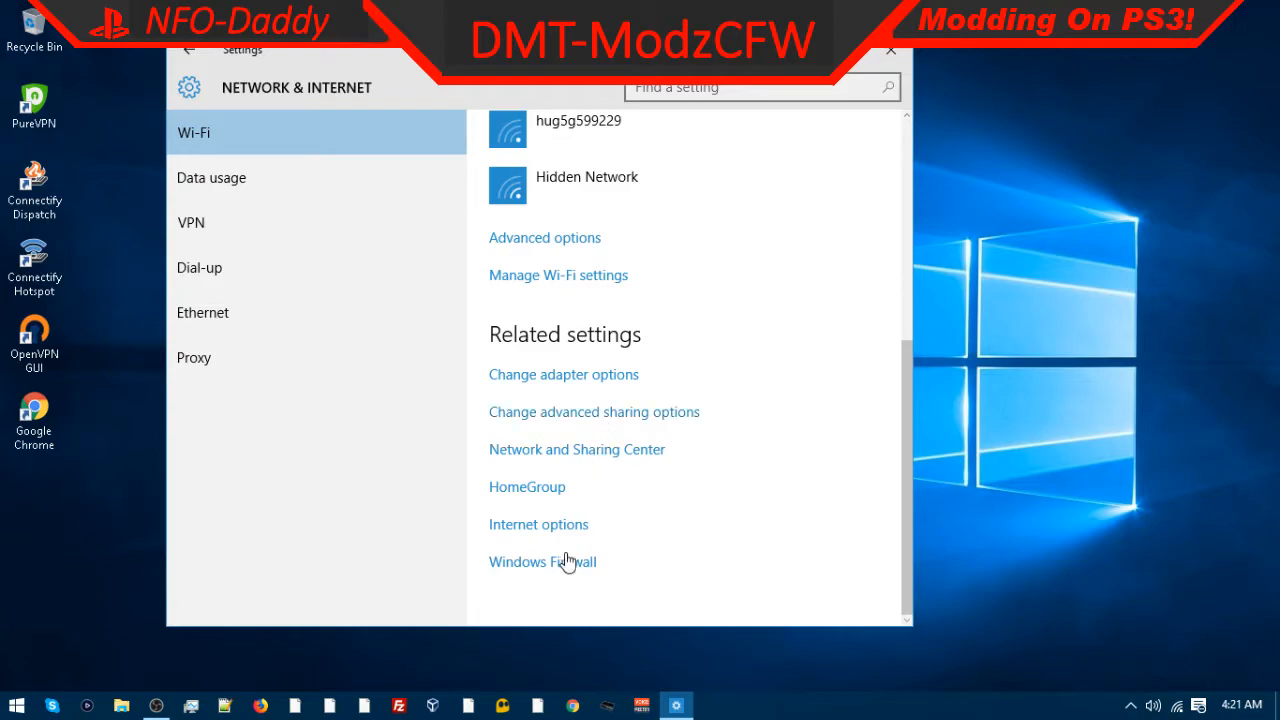
# Step: Review the Internet Options LAN settings and connection setup, then close Internet Properties
pyautogui.click(549, 527)
pyautogui.click(419, 479)
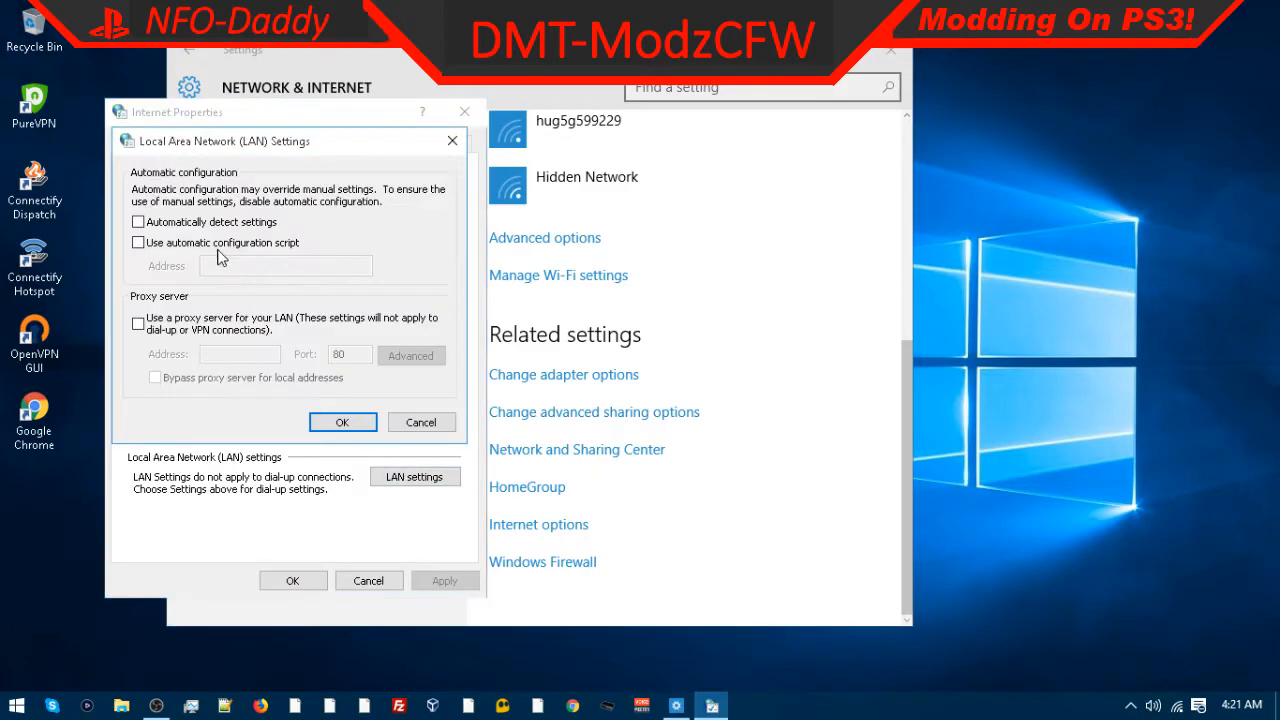
pyautogui.click(337, 421)
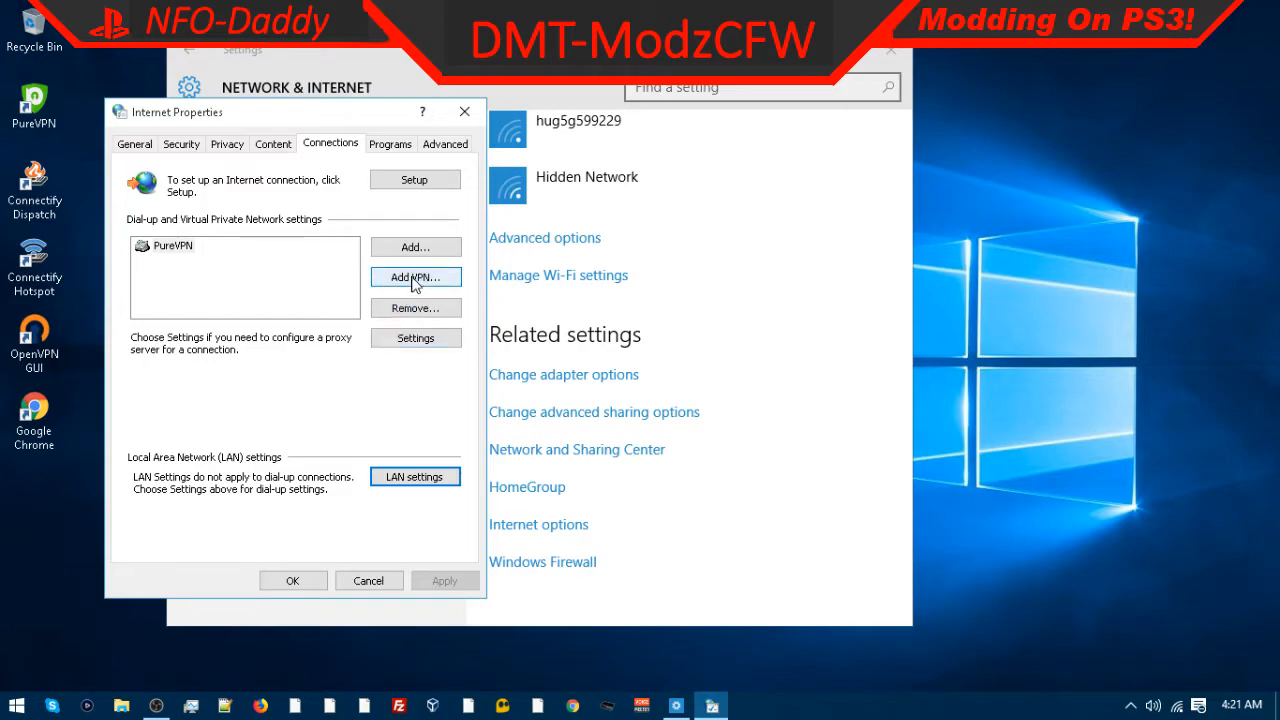
pyautogui.click(172, 246)
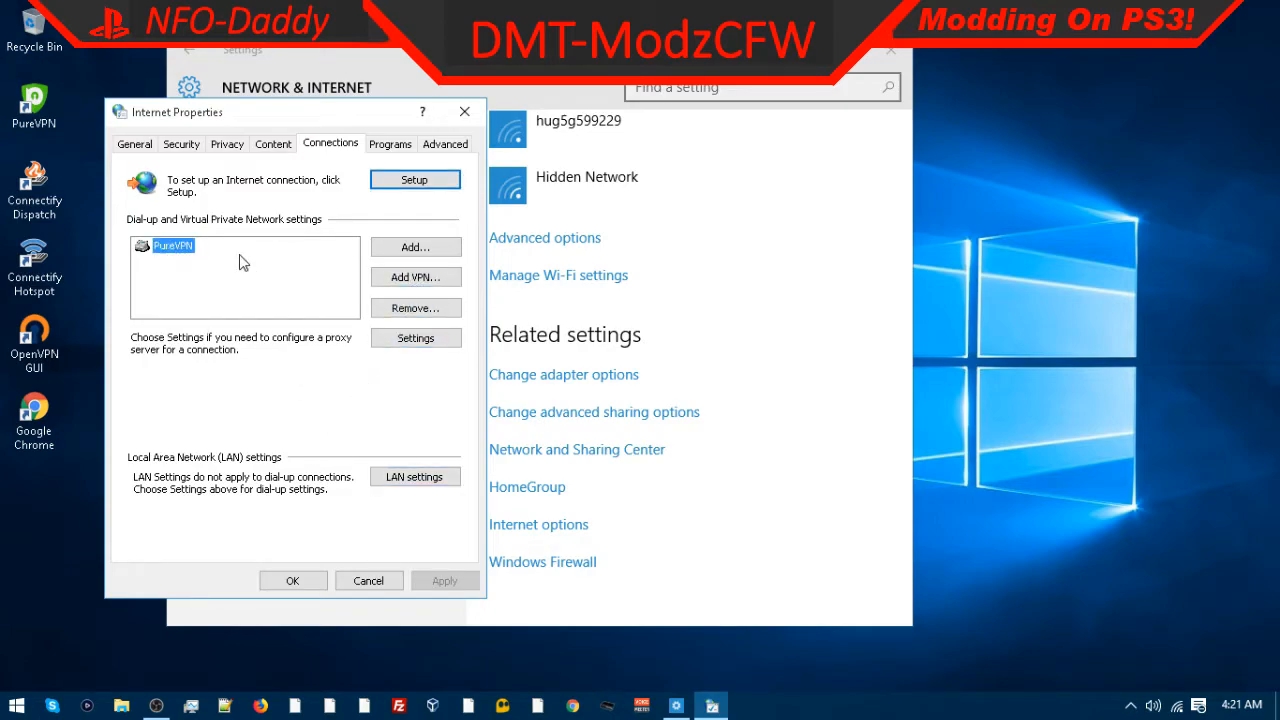
pyautogui.click(376, 184)
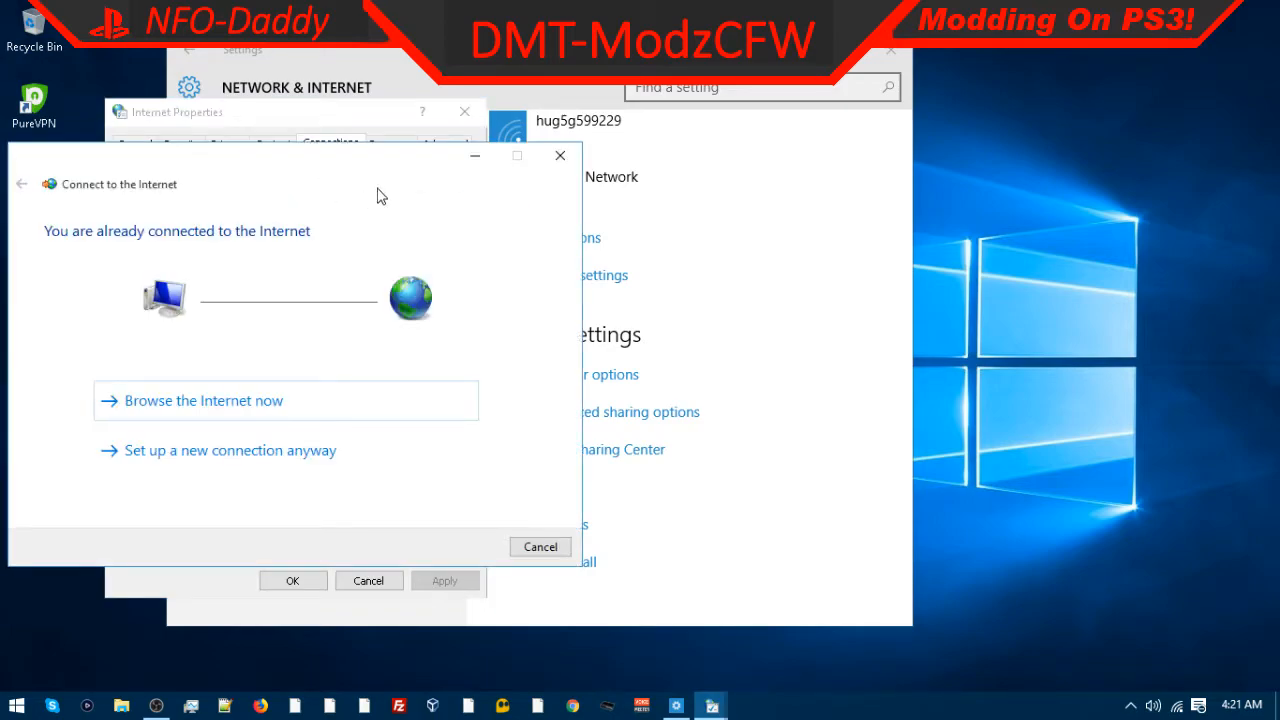
pyautogui.click(558, 156)
pyautogui.click(448, 582)
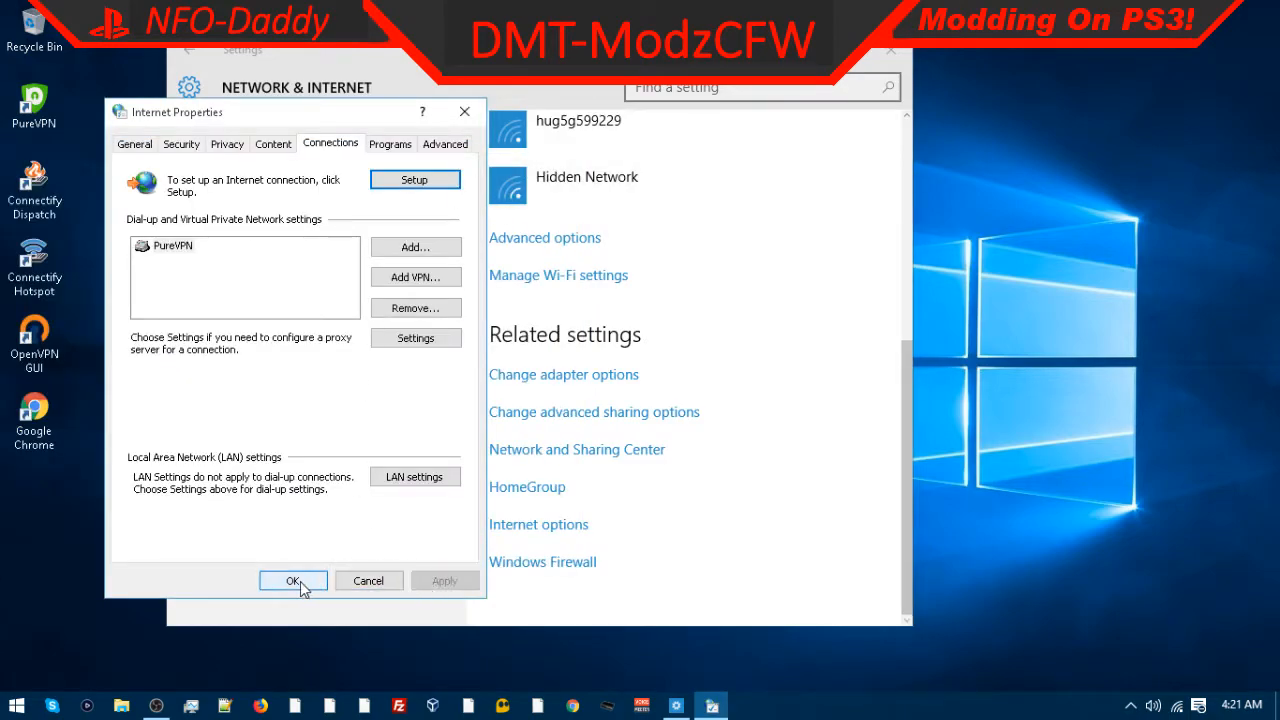
pyautogui.click(293, 581)
# Step: Turn off Connect to suggested open hotspots and Connect to networks shared by my contacts in Wi-Fi settings
pyautogui.scroll(1, 472, 401)
pyautogui.click(550, 352)
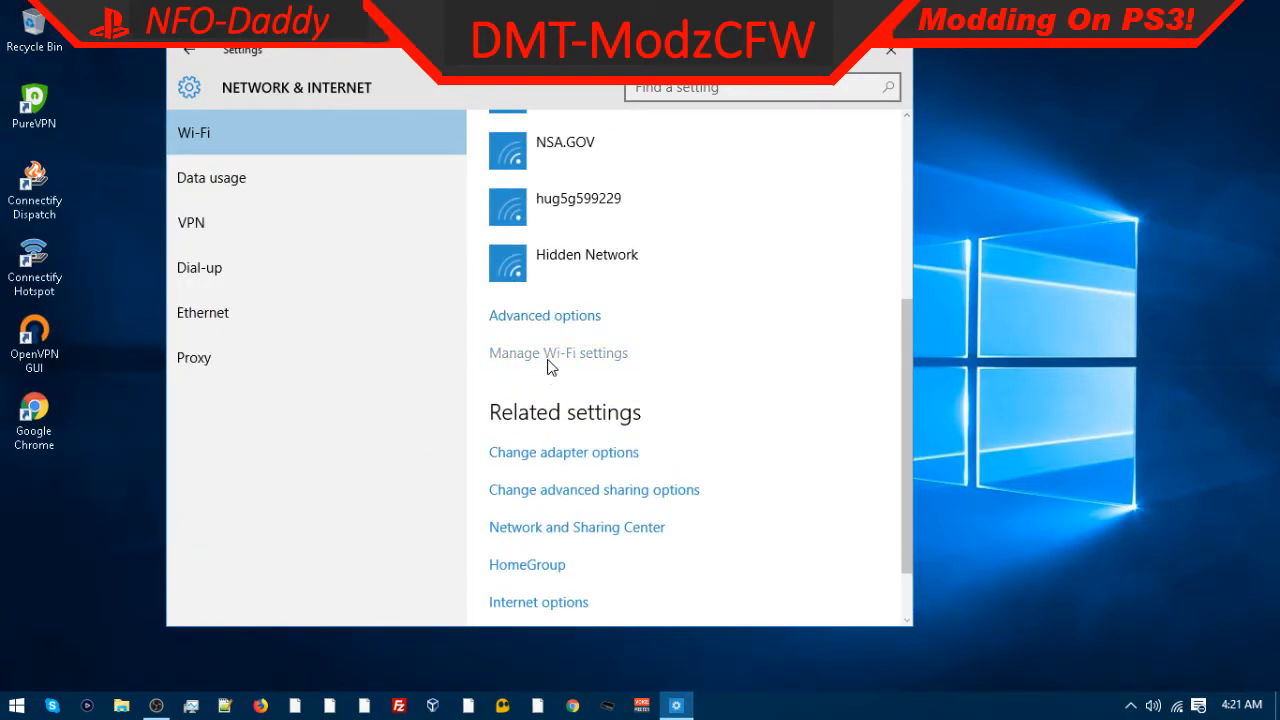
pyautogui.scroll(-4, 255, 373)
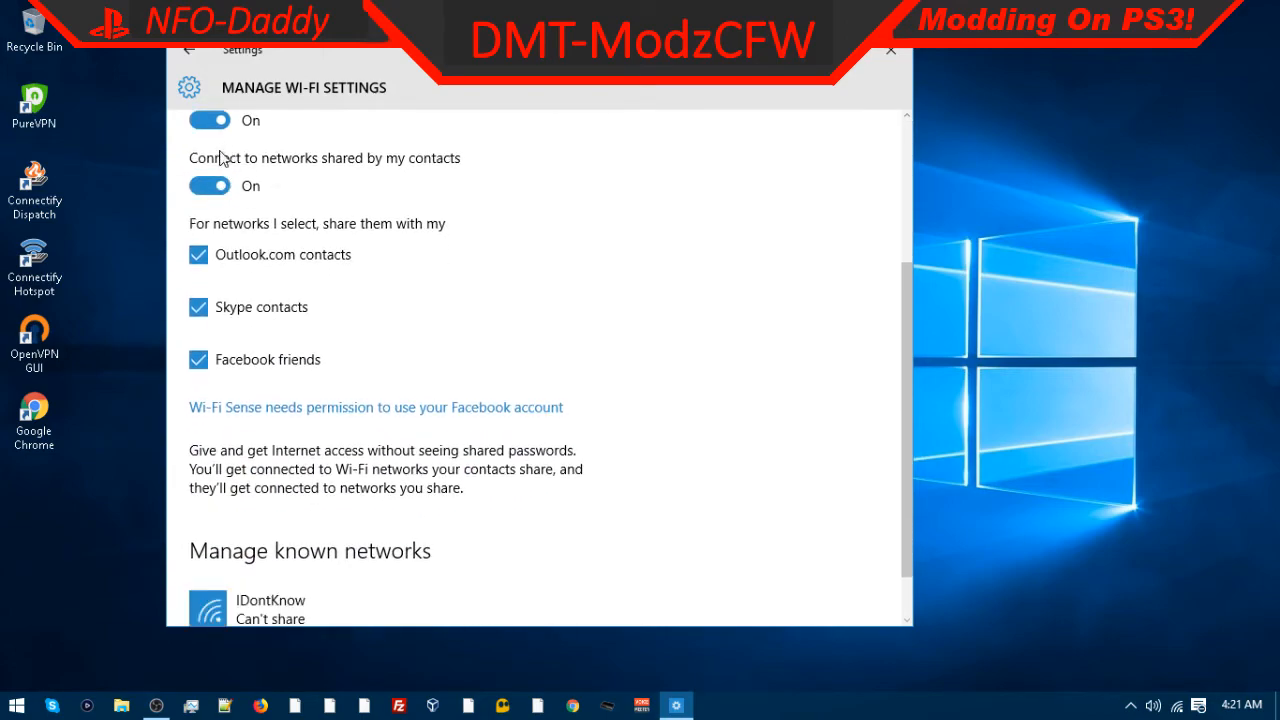
pyautogui.scroll(1, 224, 200)
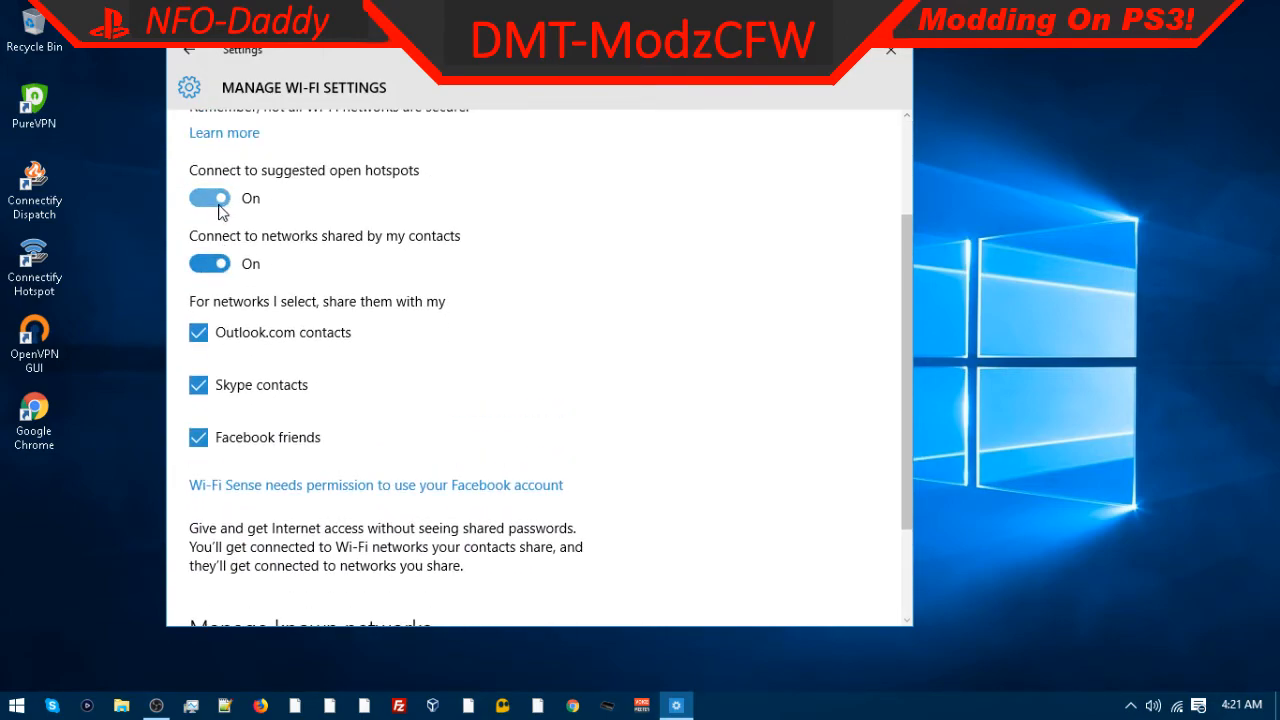
pyautogui.click(209, 198)
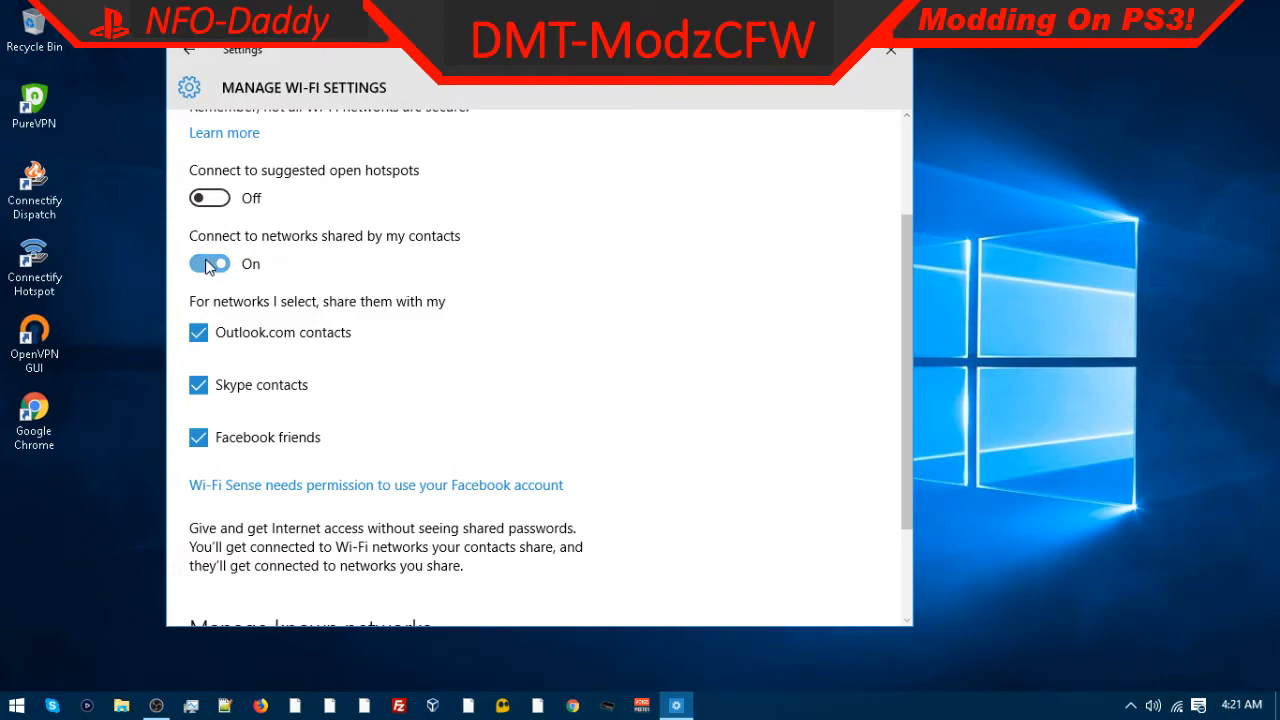
pyautogui.click(209, 264)
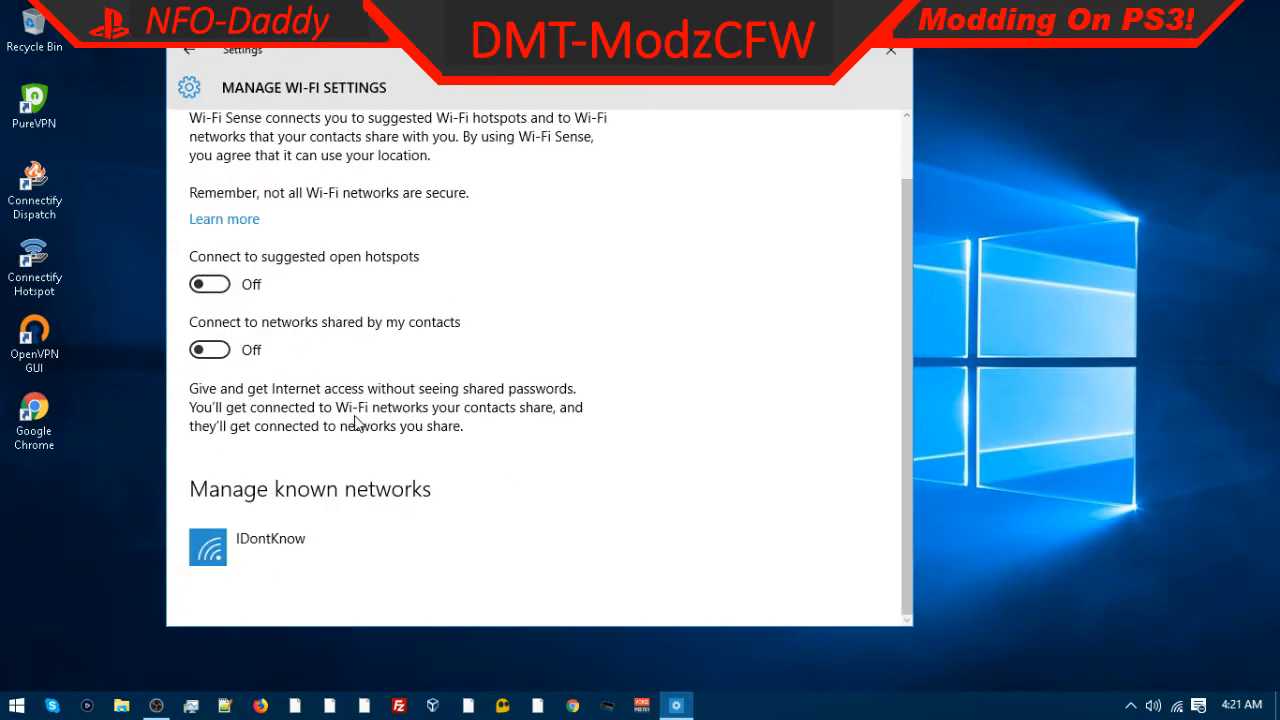
# Step: Review the Data usage and VPN pages and the network adapter connections window
pyautogui.scroll(1, 320, 332)
pyautogui.click(189, 50)
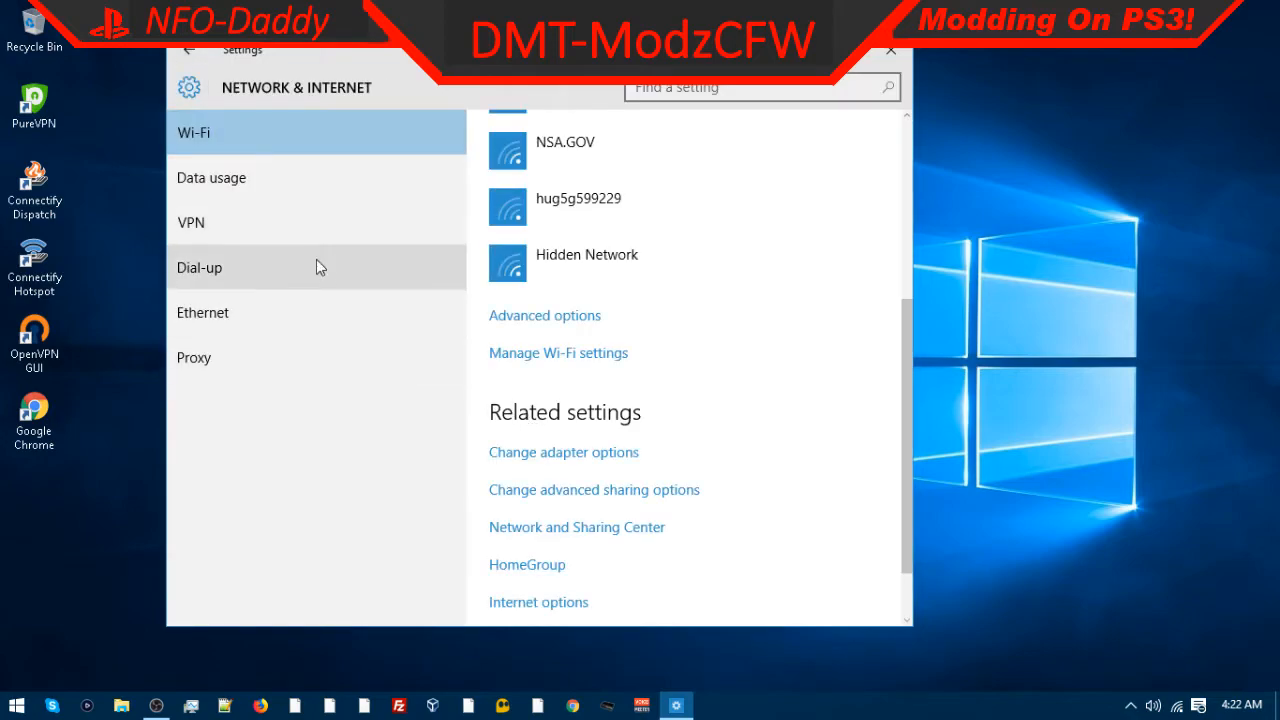
pyautogui.click(289, 224)
pyautogui.click(352, 190)
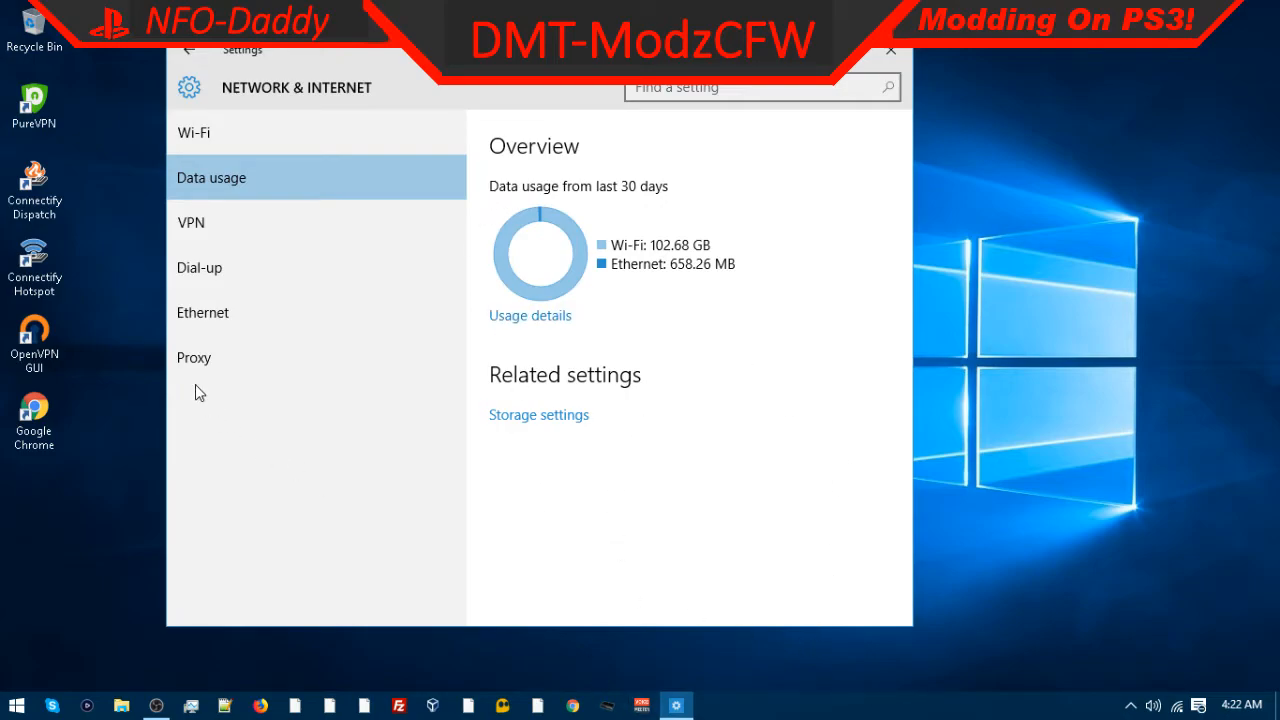
pyautogui.click(205, 233)
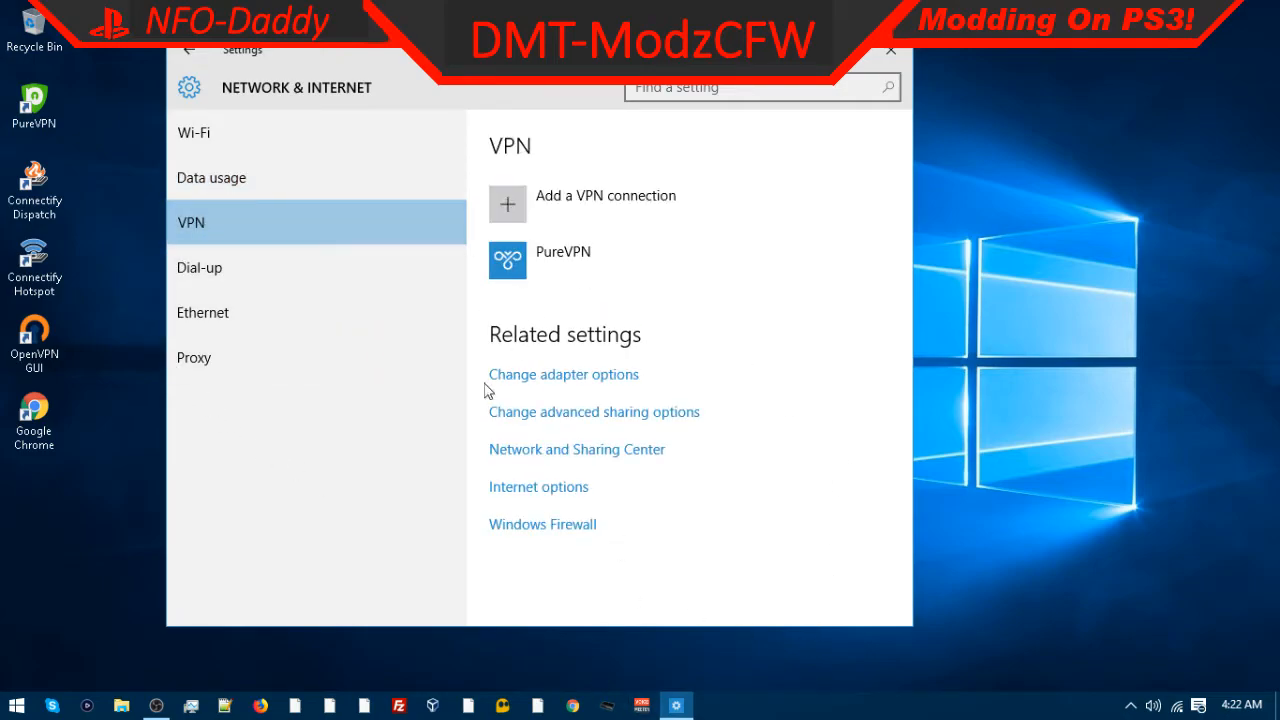
pyautogui.click(590, 377)
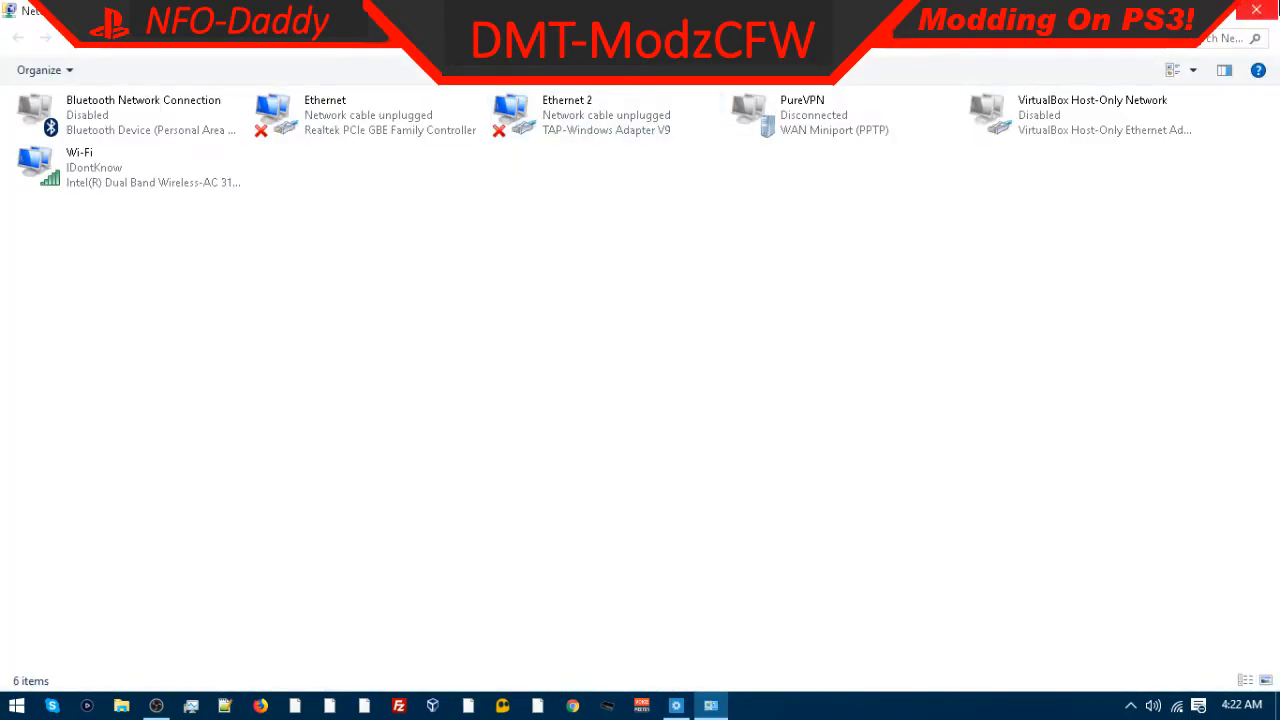
pyautogui.click(1256, 10)
# Step: Open Privacy settings and review the General and Location pages
pyautogui.click(188, 88)
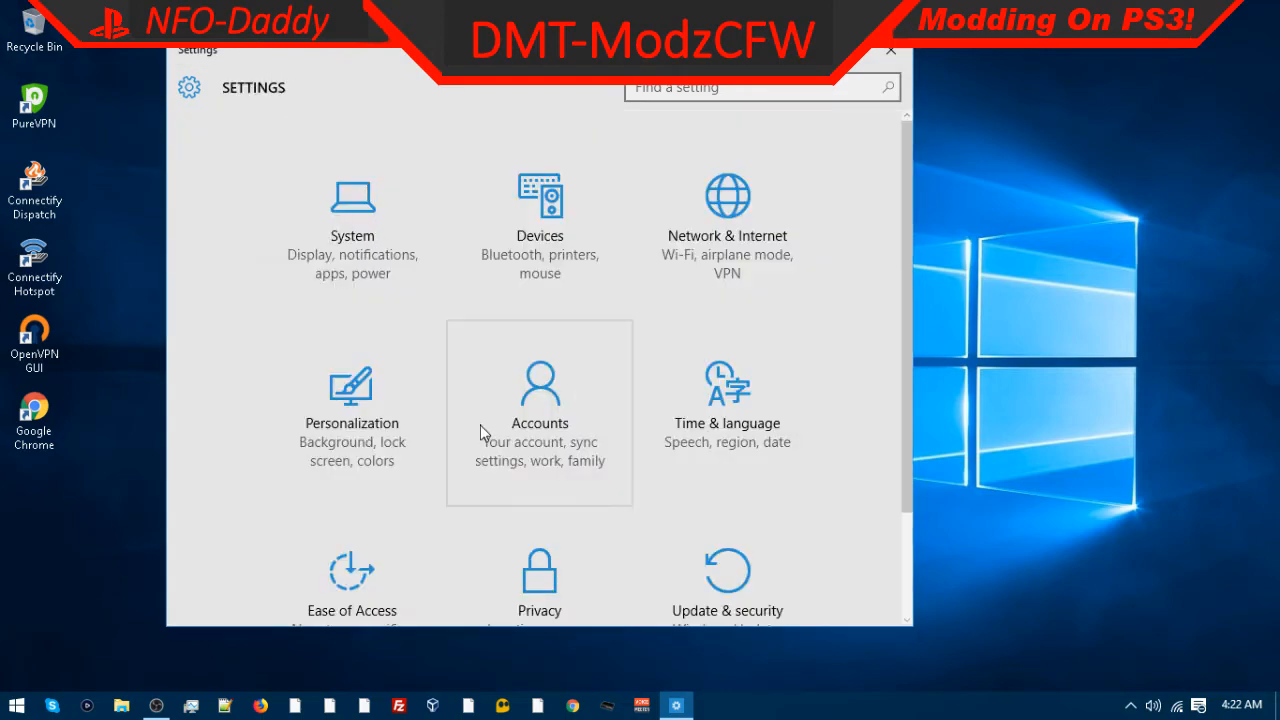
pyautogui.scroll(-3, 480, 431)
pyautogui.click(546, 456)
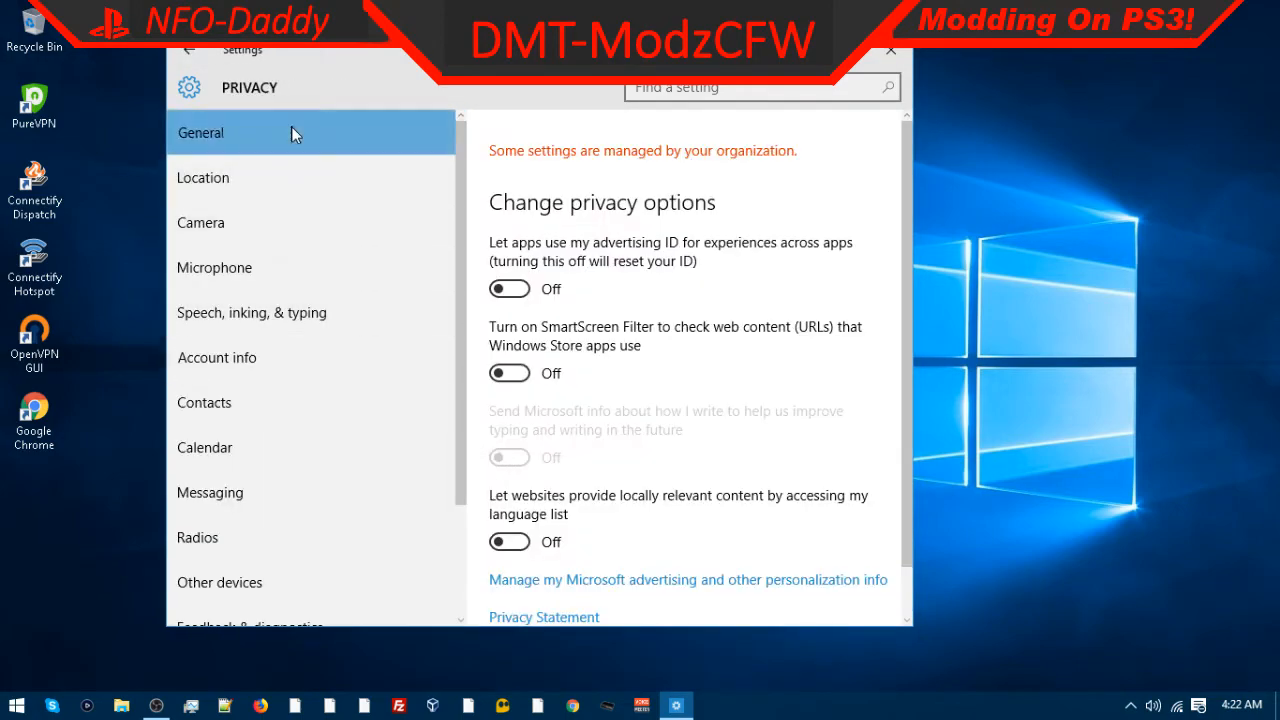
pyautogui.scroll(-1, 544, 349)
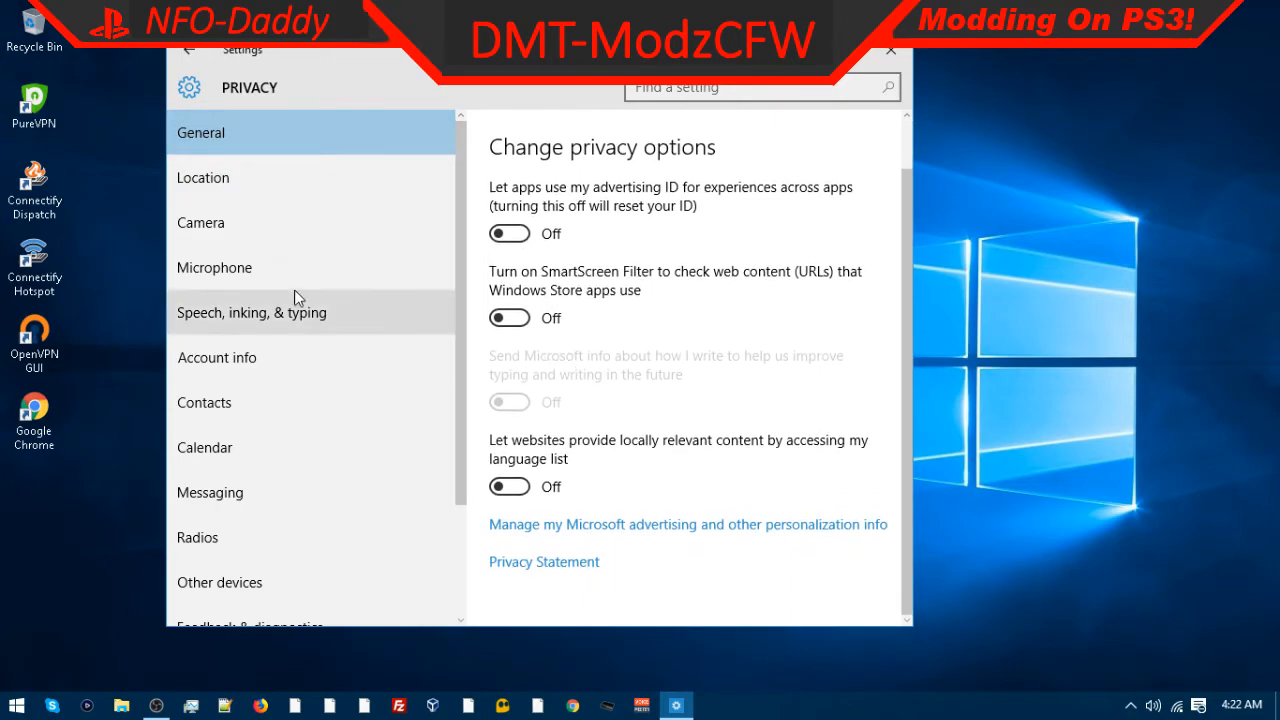
pyautogui.click(365, 185)
pyautogui.scroll(-5, 500, 260)
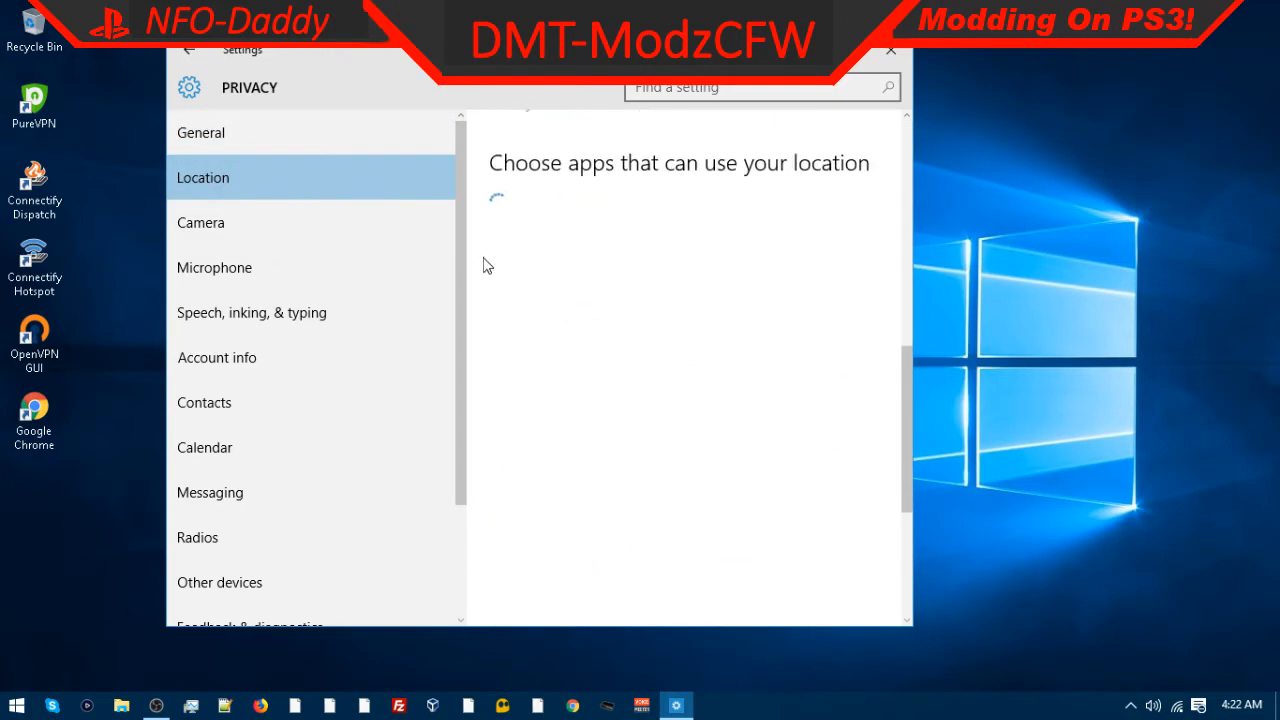
pyautogui.scroll(3, 500, 275)
pyautogui.click(507, 204)
# Step: Review the Camera, Microphone, Speech, Account info, Contacts, Calendar and Messaging privacy pages
pyautogui.click(281, 210)
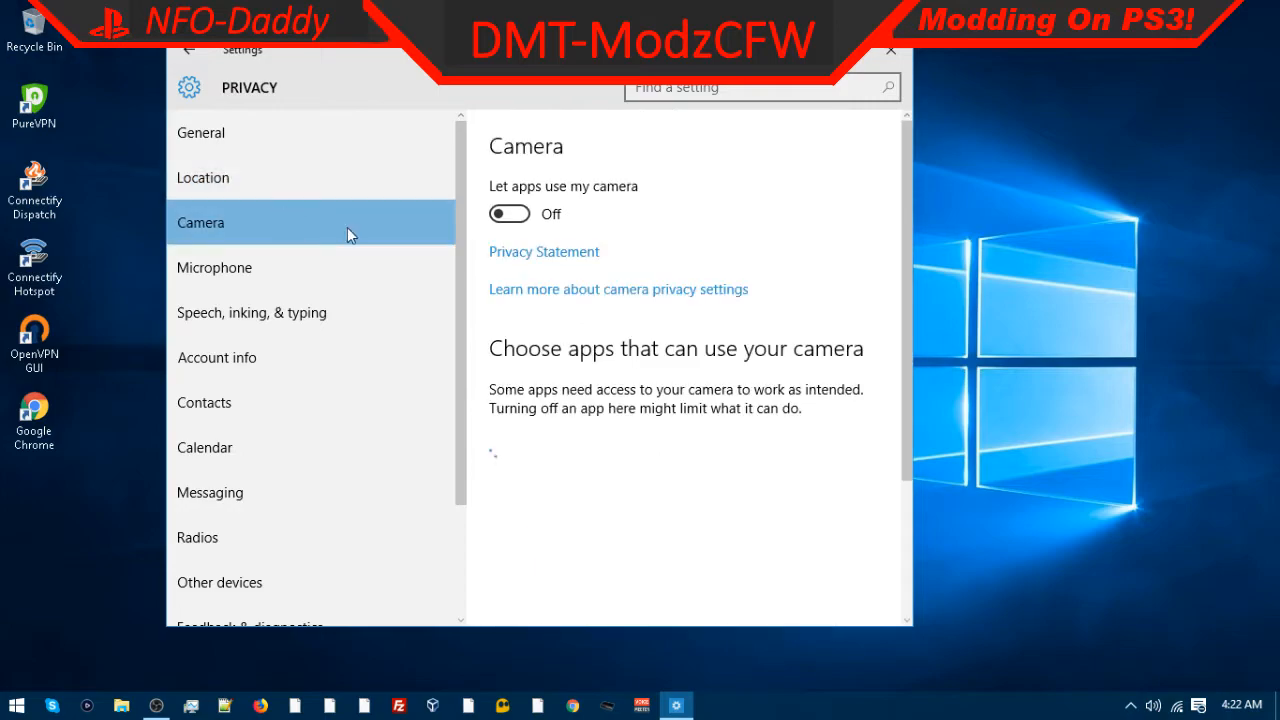
pyautogui.click(279, 267)
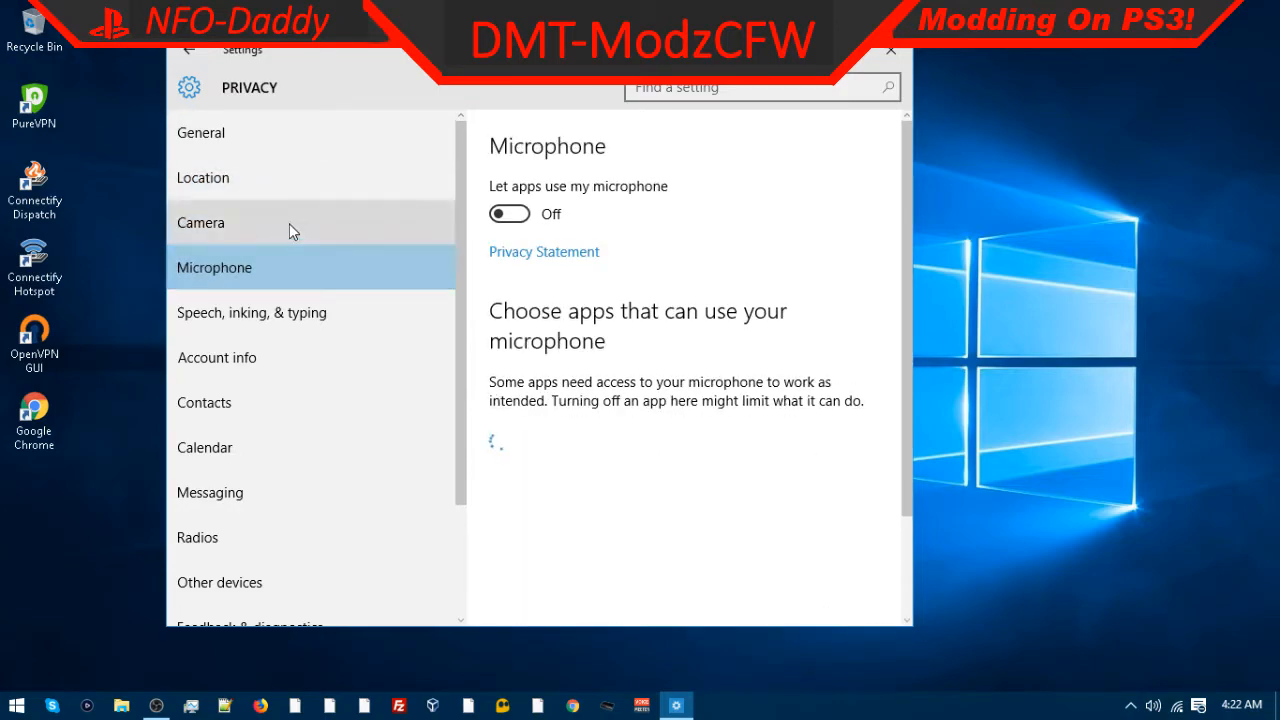
pyautogui.click(289, 223)
pyautogui.scroll(-3, 613, 550)
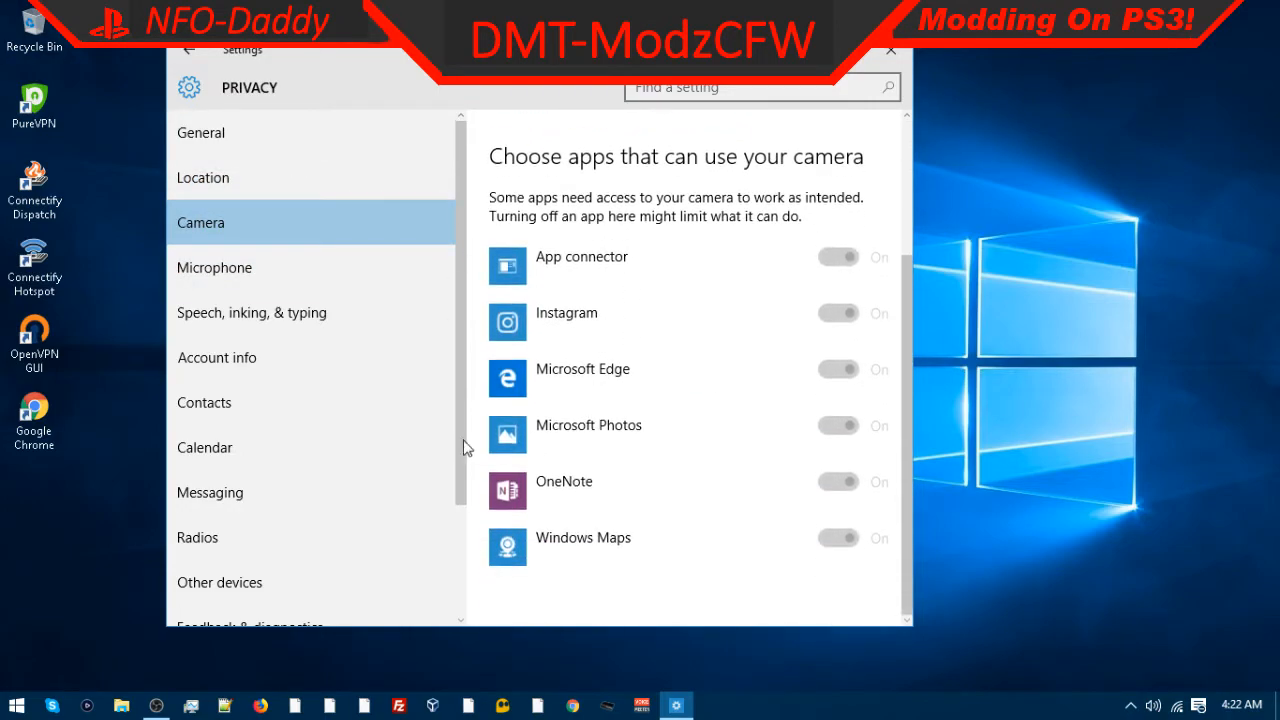
pyautogui.click(380, 284)
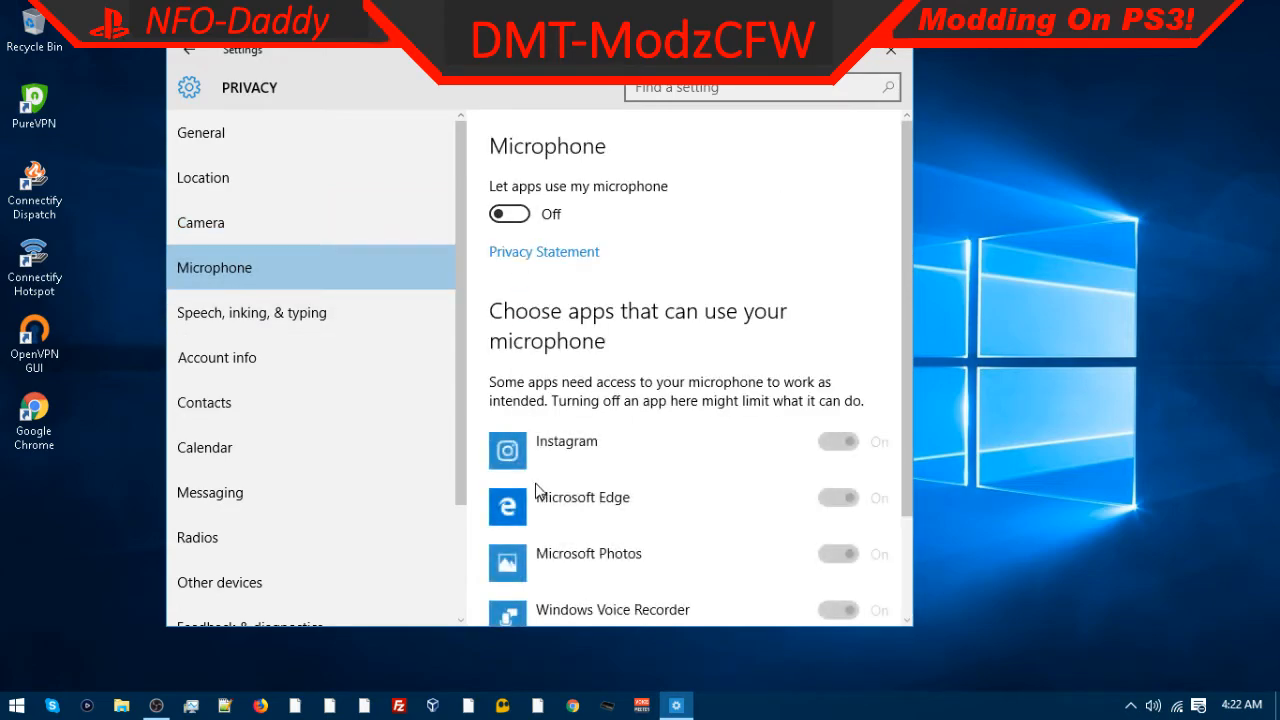
pyautogui.click(240, 302)
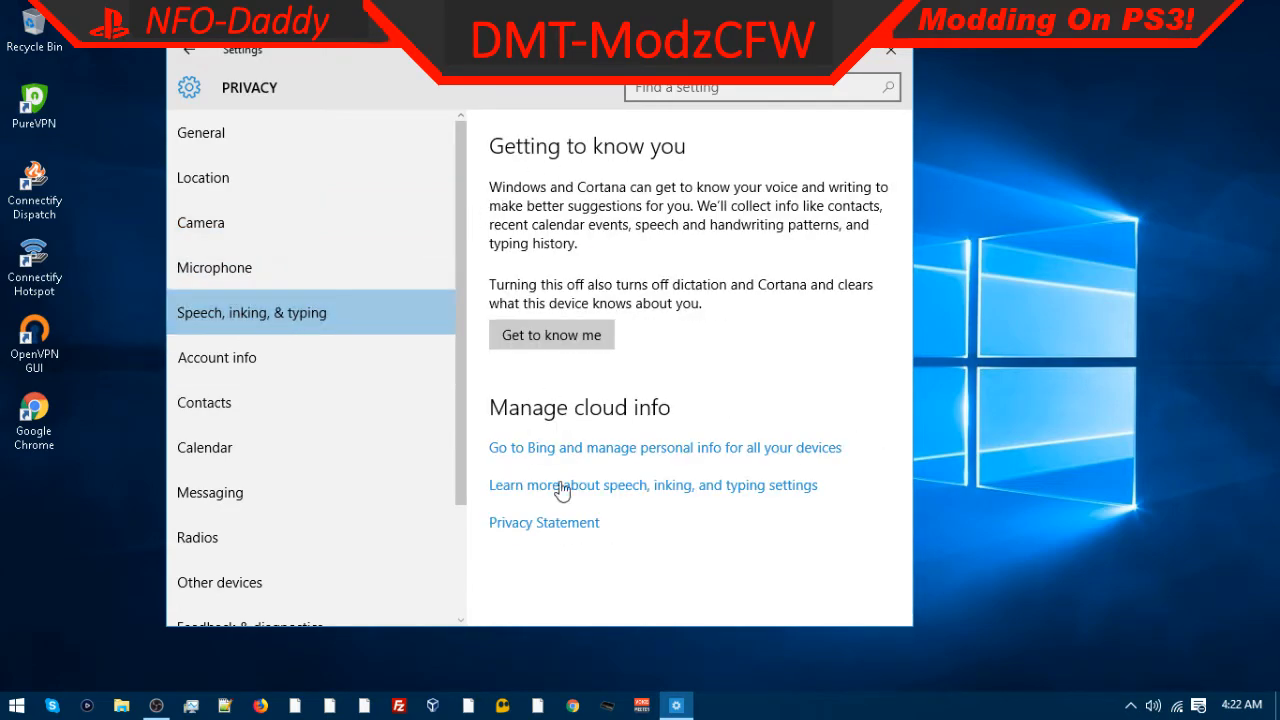
pyautogui.click(320, 358)
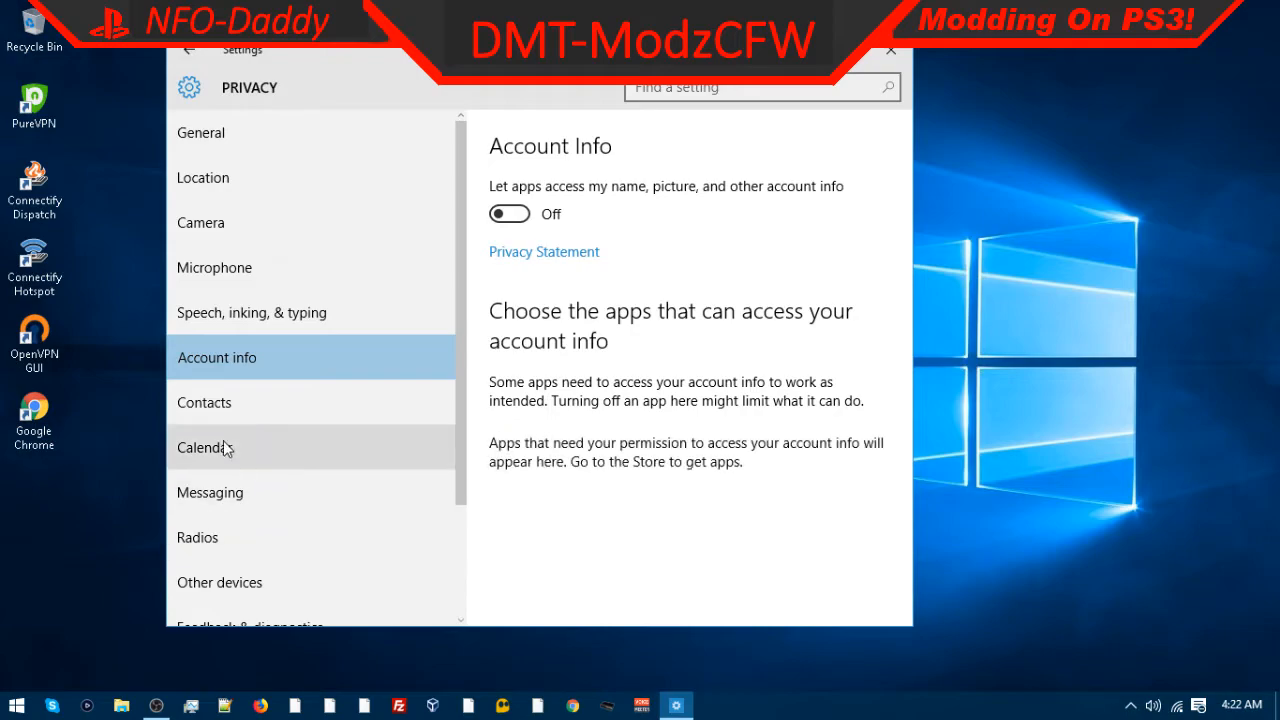
pyautogui.click(286, 410)
pyautogui.click(307, 446)
pyautogui.click(300, 492)
pyautogui.scroll(-3, 294, 539)
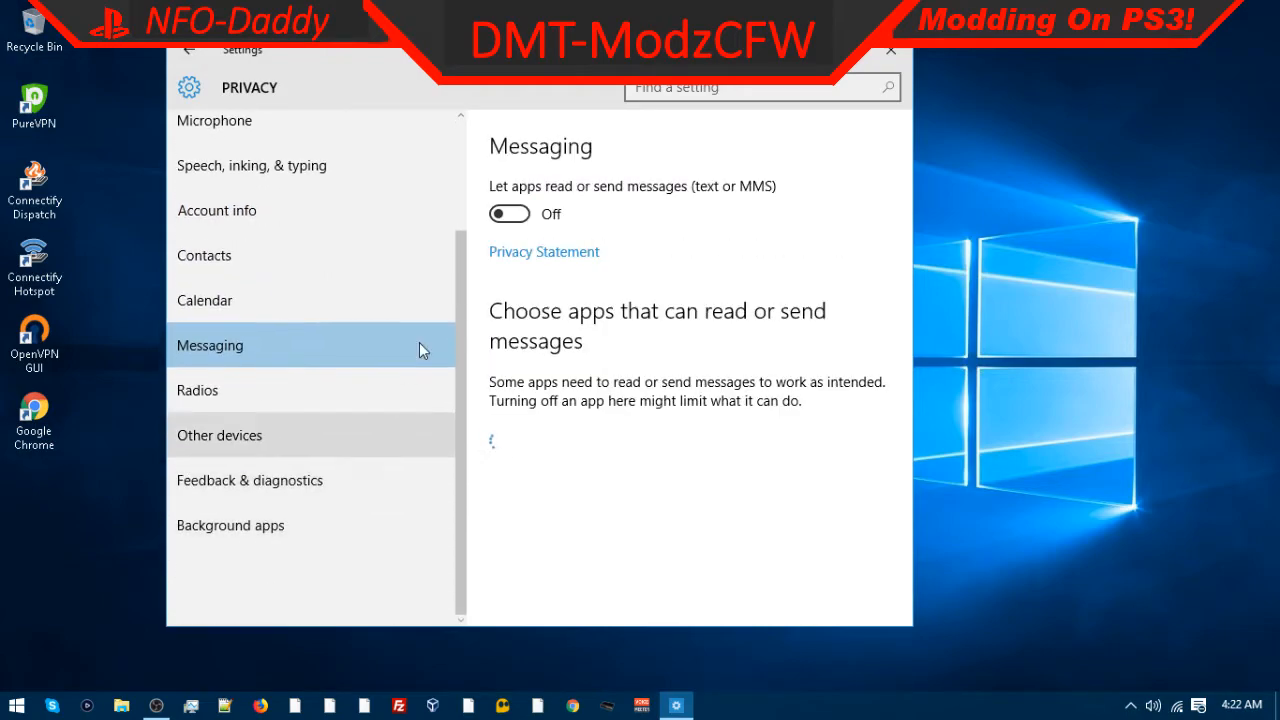
# Step: Review the Feedback & diagnostics and Background apps privacy settings, then close Settings
pyautogui.click(297, 484)
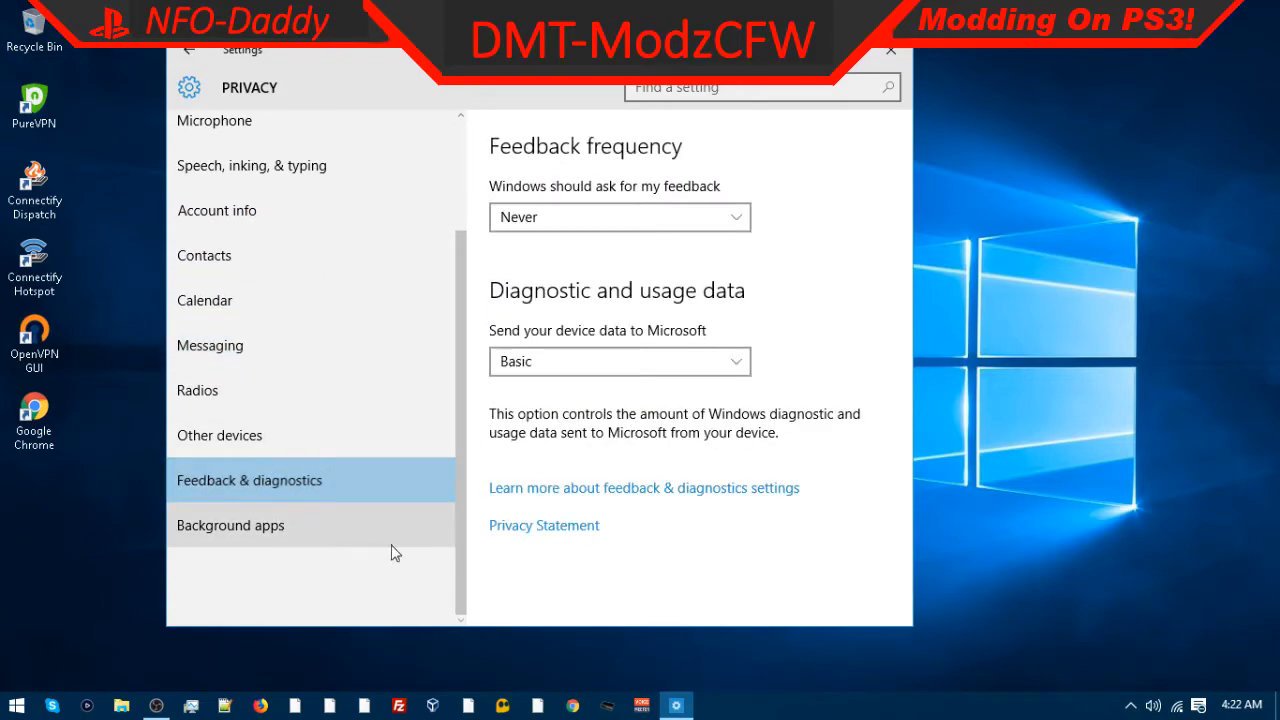
pyautogui.click(560, 220)
pyautogui.click(544, 255)
pyautogui.click(552, 368)
pyautogui.click(215, 535)
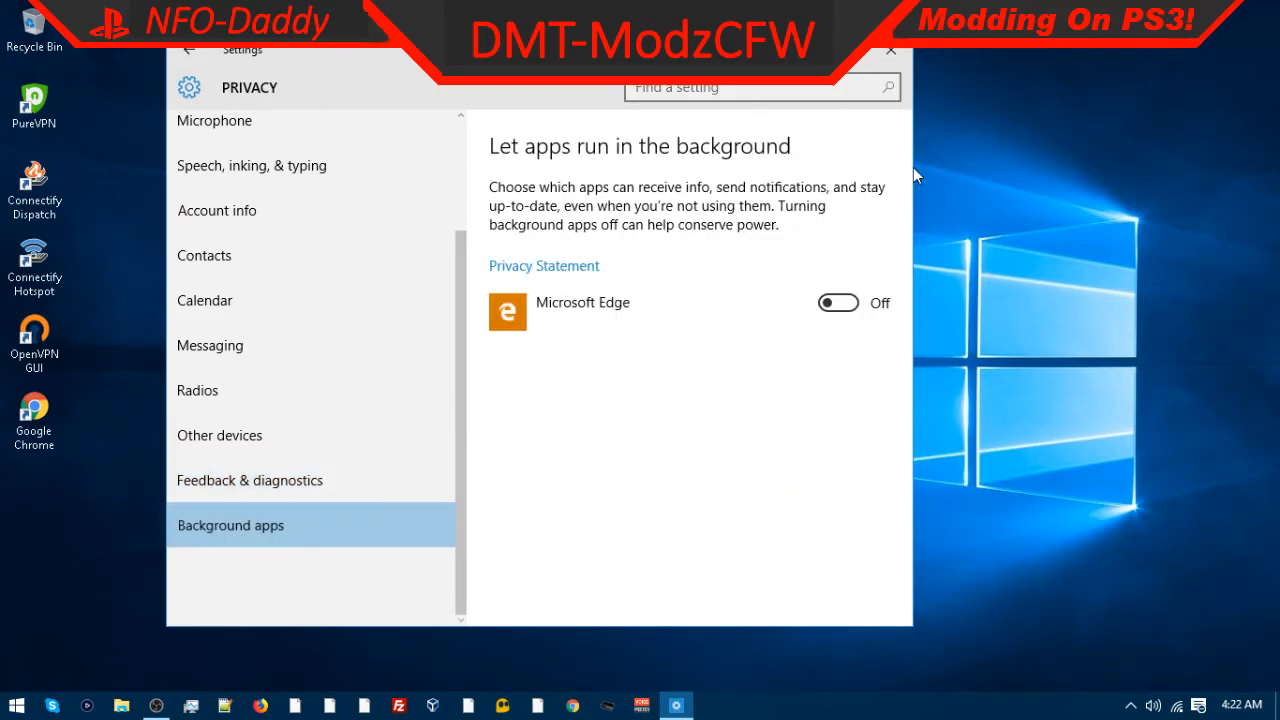
pyautogui.click(890, 50)
pyautogui.rightClick(427, 385)
pyautogui.click(490, 423)
pyautogui.rightClick(22, 18)
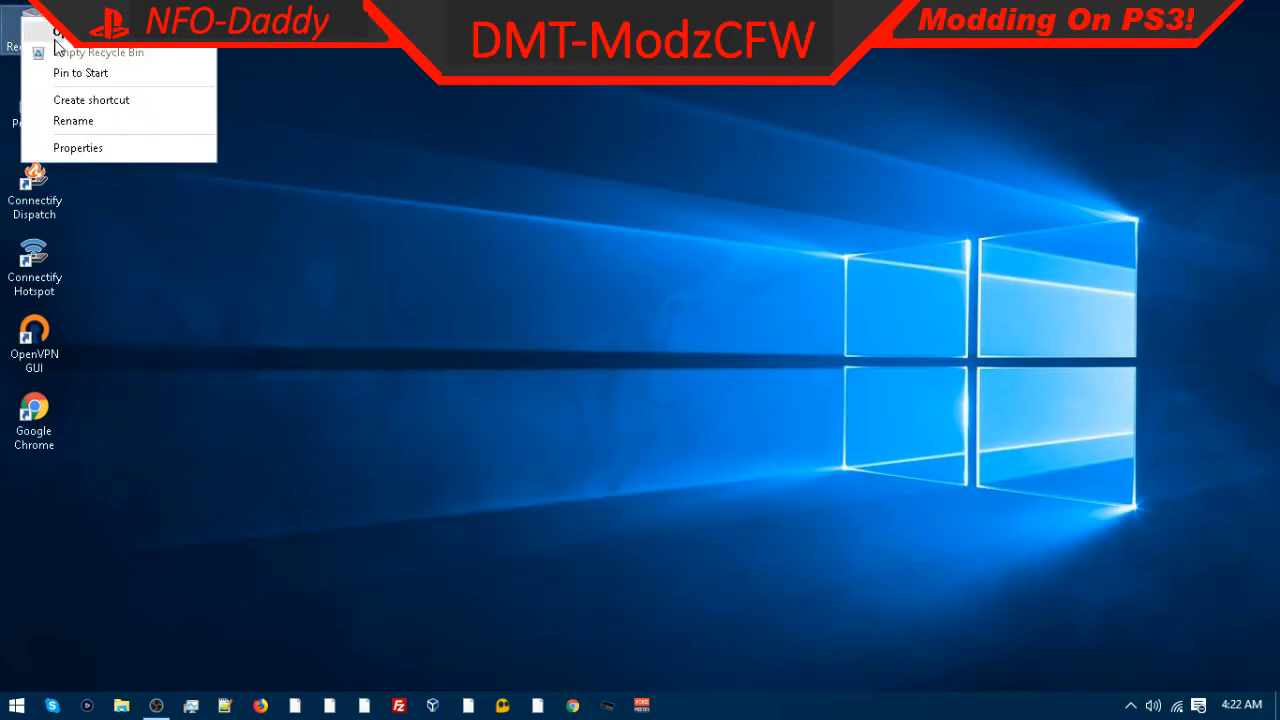
pyautogui.rightClick(16, 705)
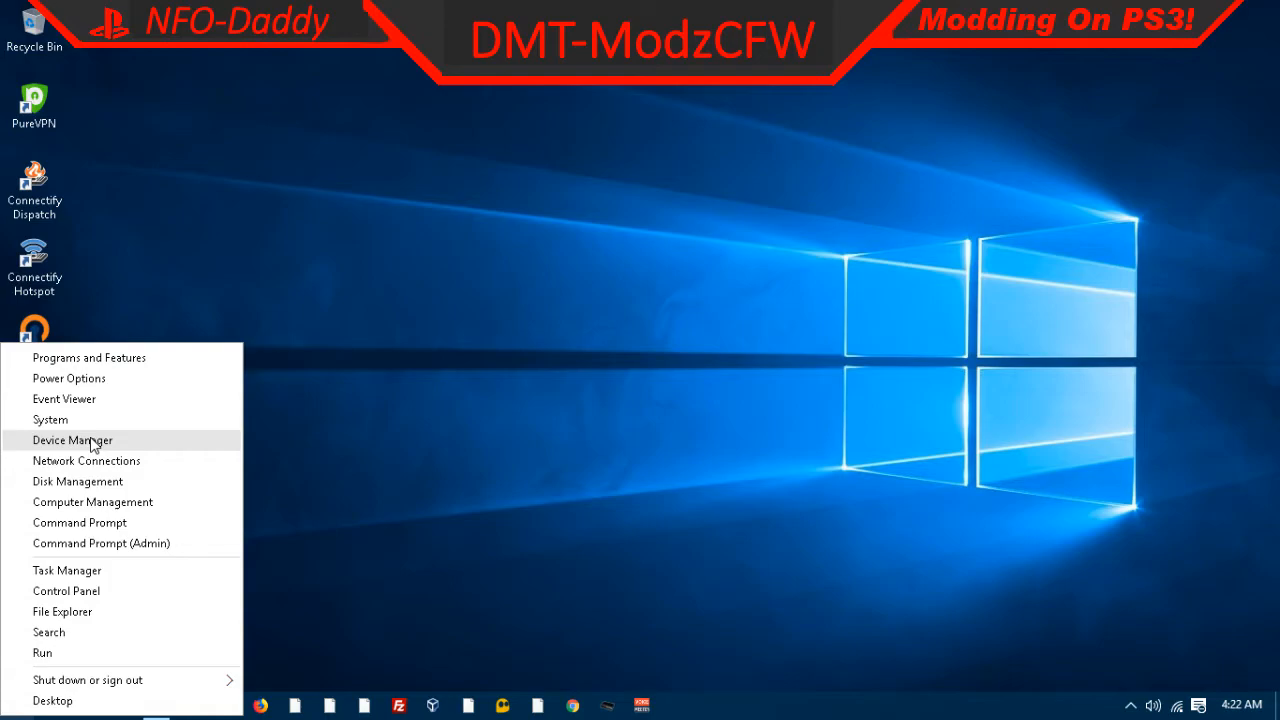
pyautogui.click(549, 487)
# Step: Optimize the C: drive using the Optimize Drives tool from Local Disk (C:) properties in File Explorer
pyautogui.click(121, 705)
pyautogui.rightClick(50, 414)
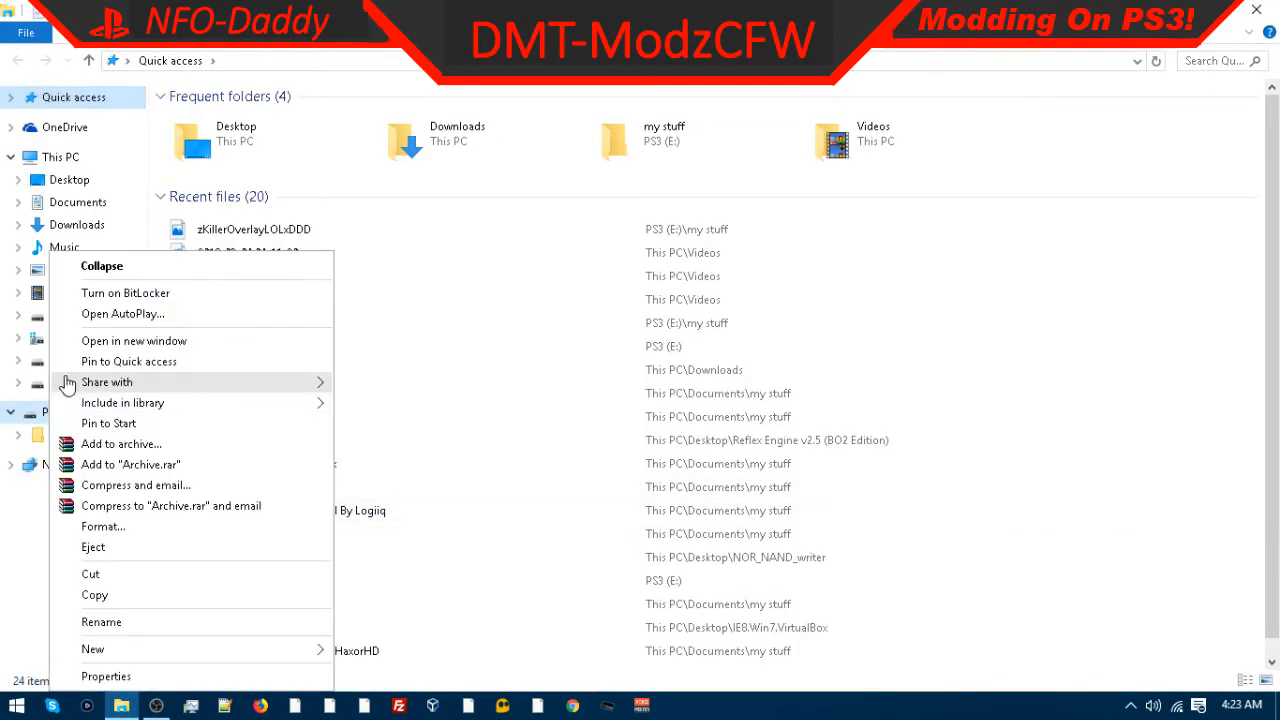
pyautogui.click(40, 338)
pyautogui.rightClick(40, 338)
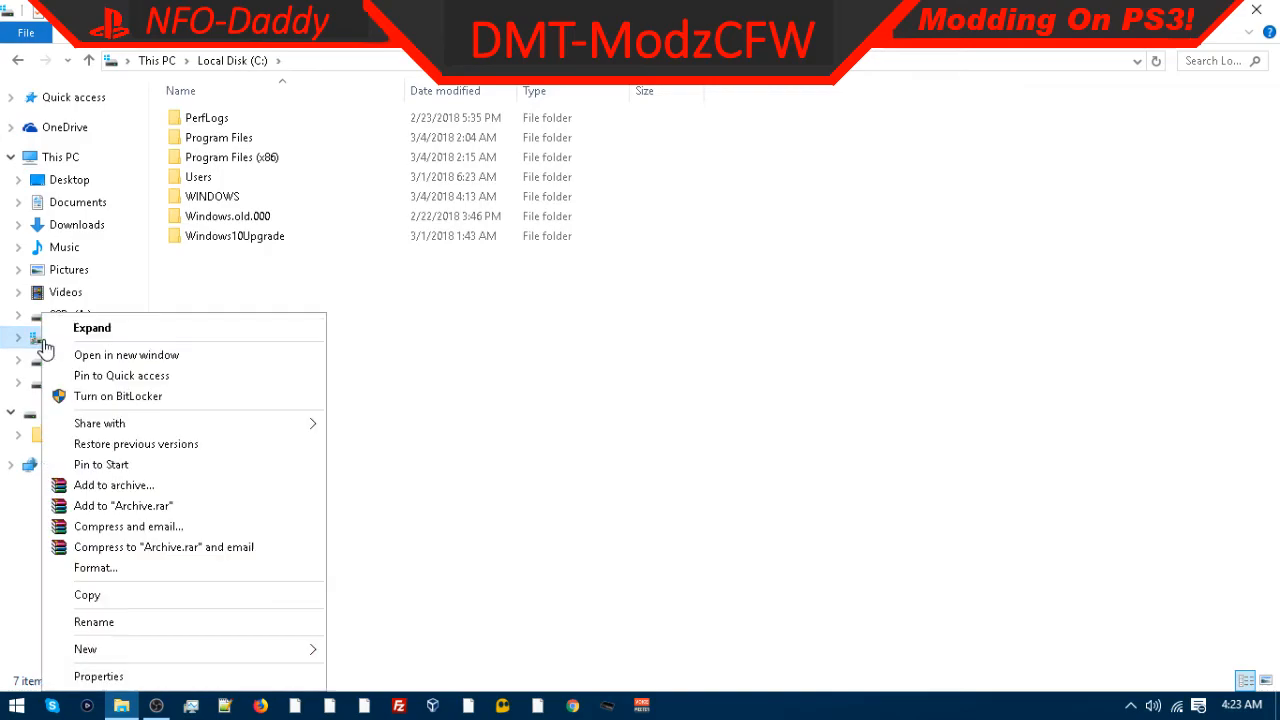
pyautogui.click(98, 677)
pyautogui.click(248, 282)
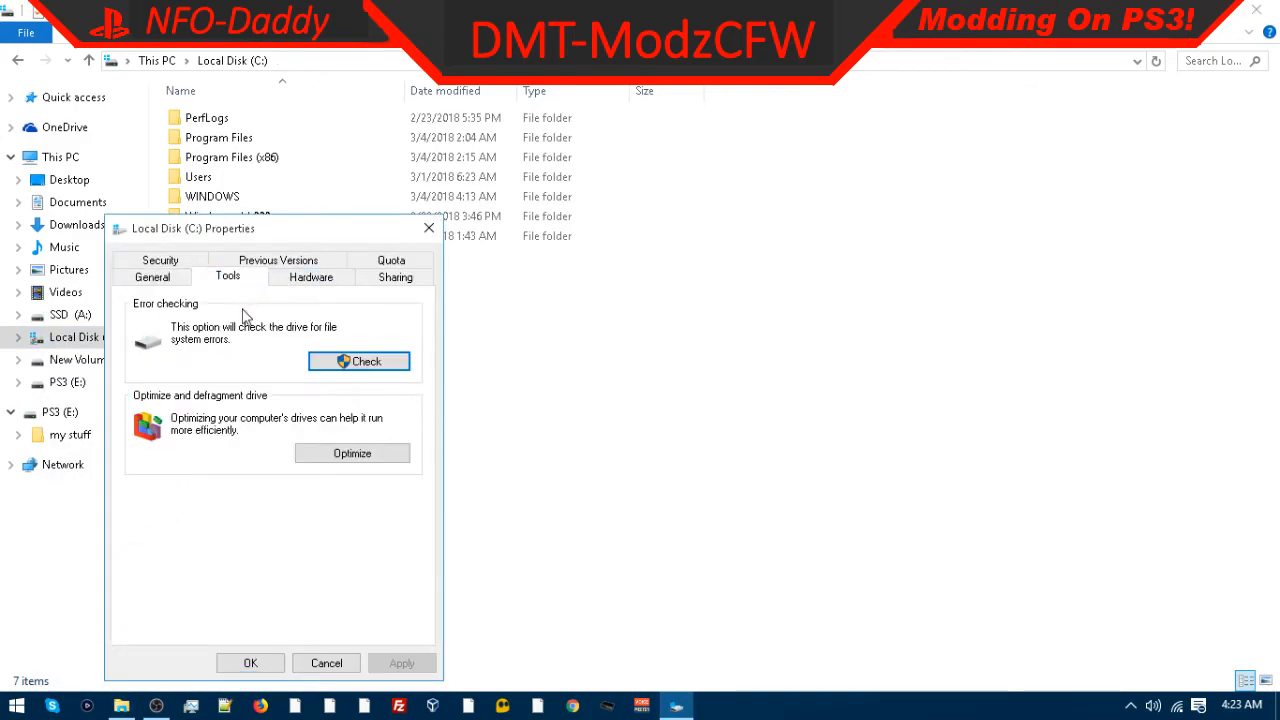
pyautogui.click(330, 455)
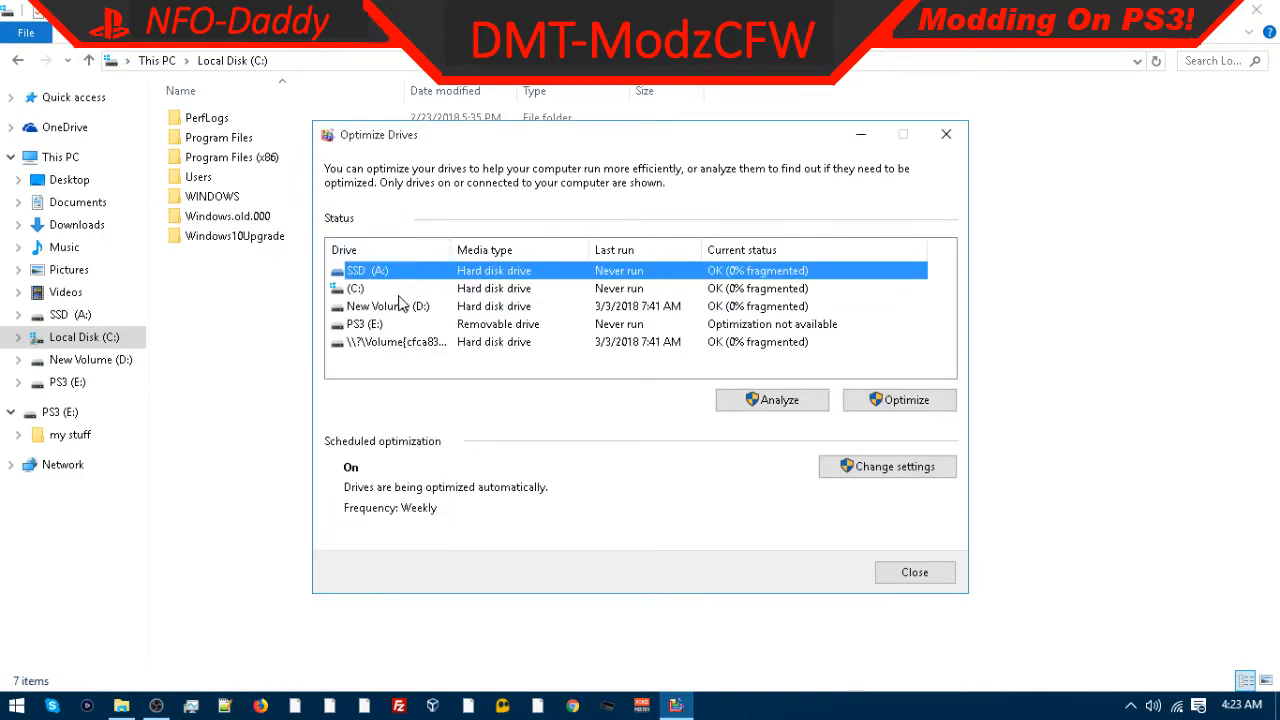
pyautogui.click(357, 289)
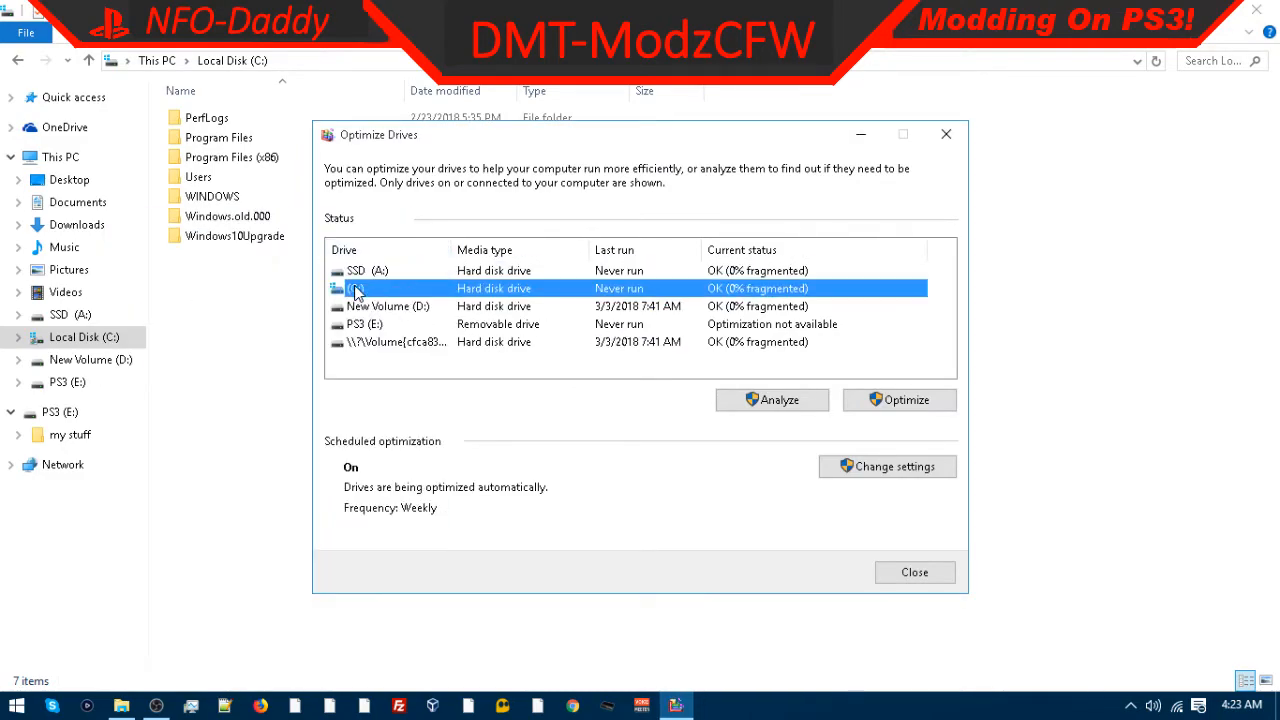
pyautogui.click(899, 400)
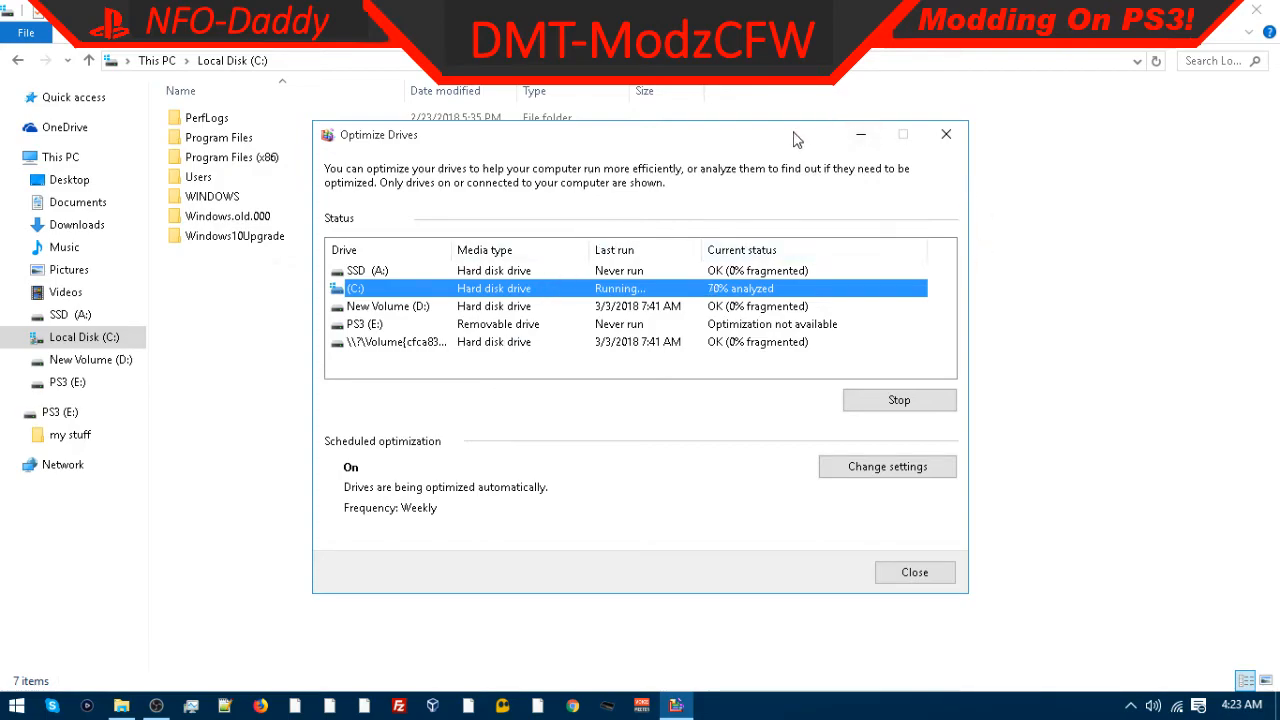
# Step: Close the Optimize Drives dialog and the File Explorer window
pyautogui.moveTo(796, 138); pyautogui.dragTo(803, 82)
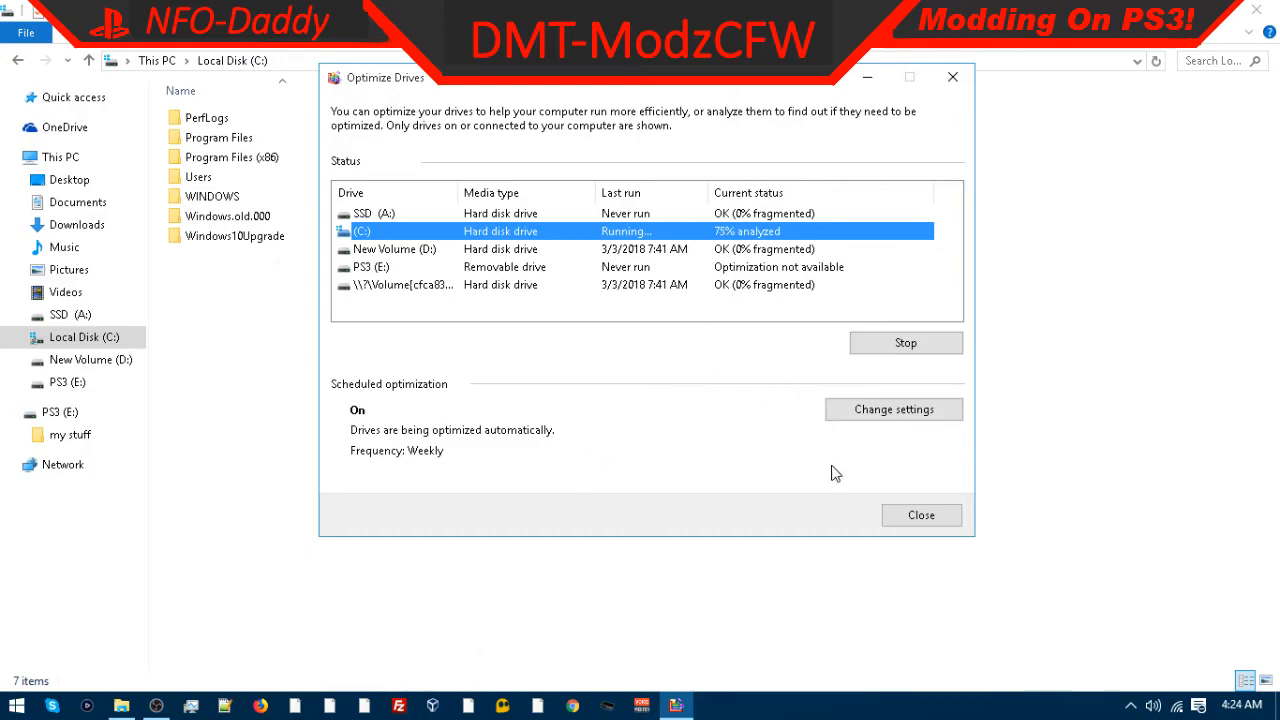
pyautogui.click(918, 515)
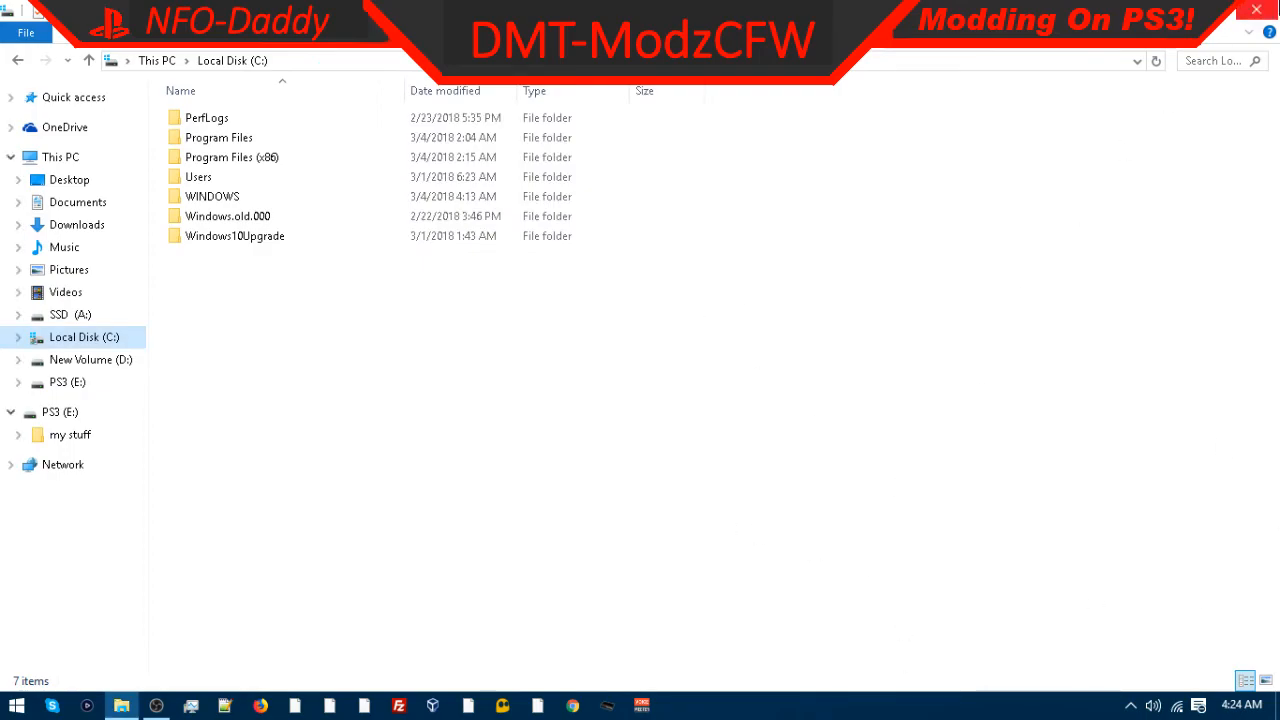
pyautogui.click(1256, 9)
# Step: Open Task Manager from the taskbar and scroll through the background processes list
pyautogui.rightClick(14, 28)
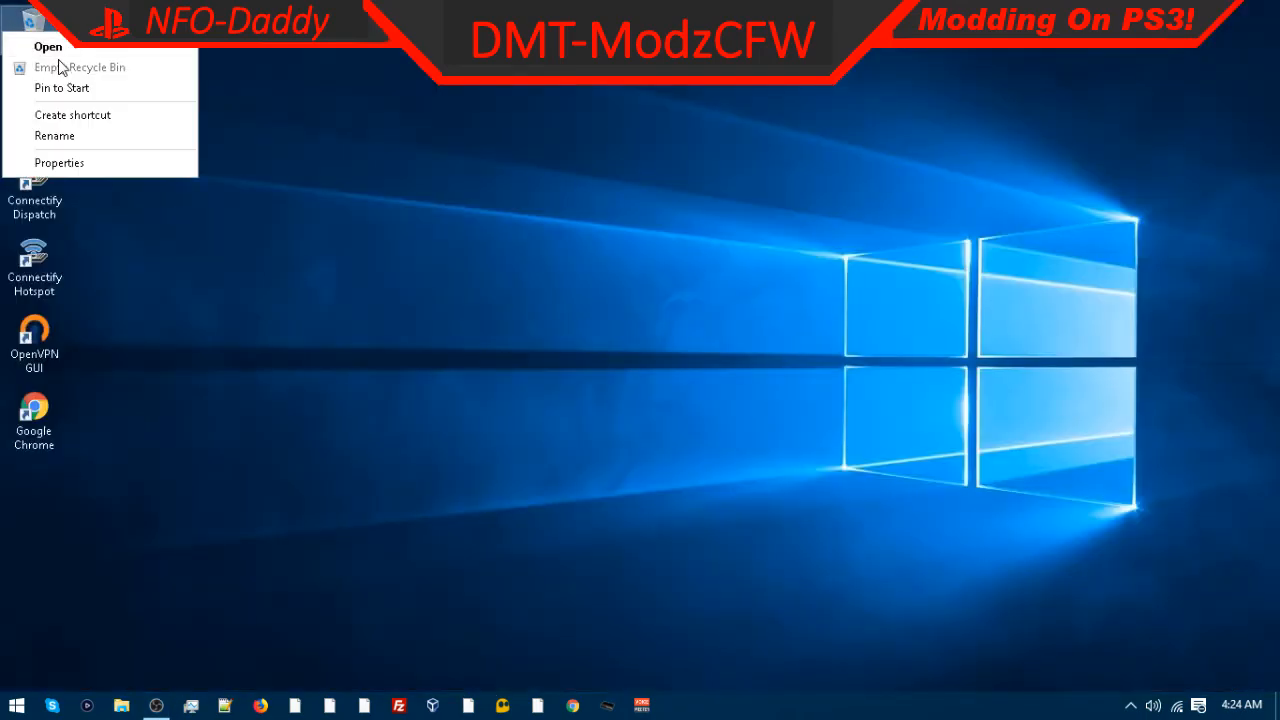
pyautogui.click(380, 262)
pyautogui.rightClick(768, 711)
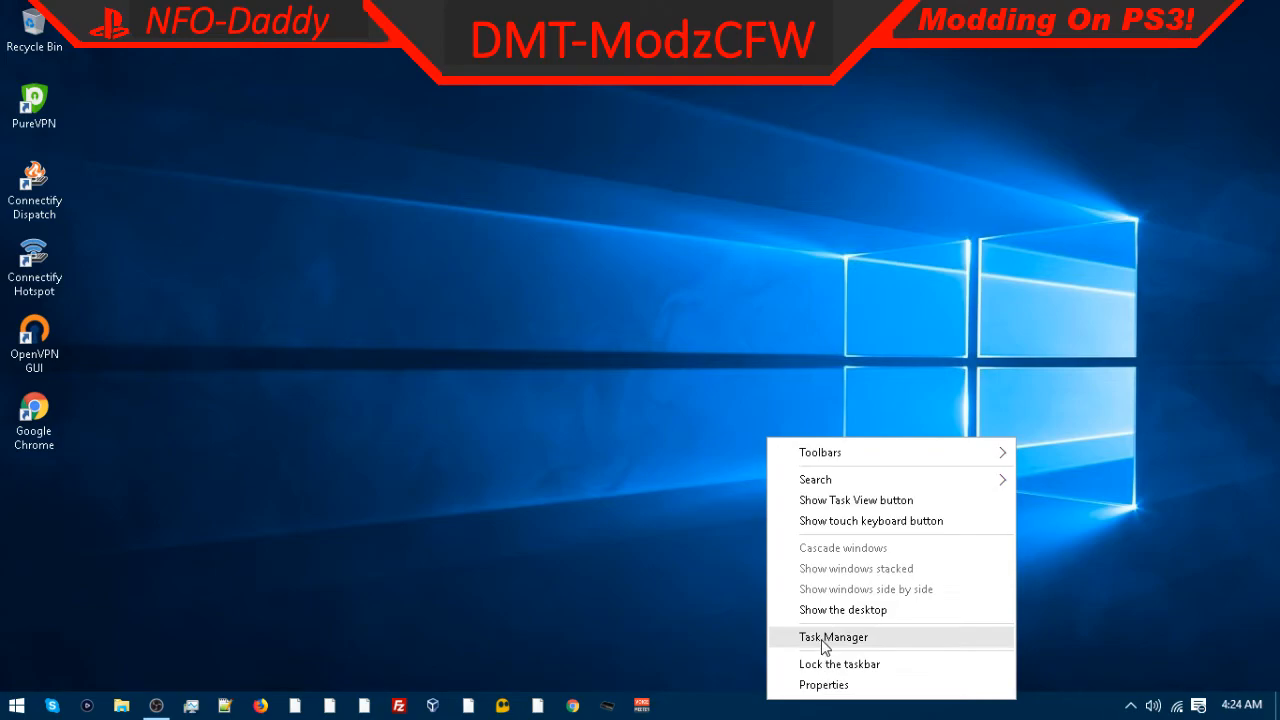
pyautogui.click(821, 639)
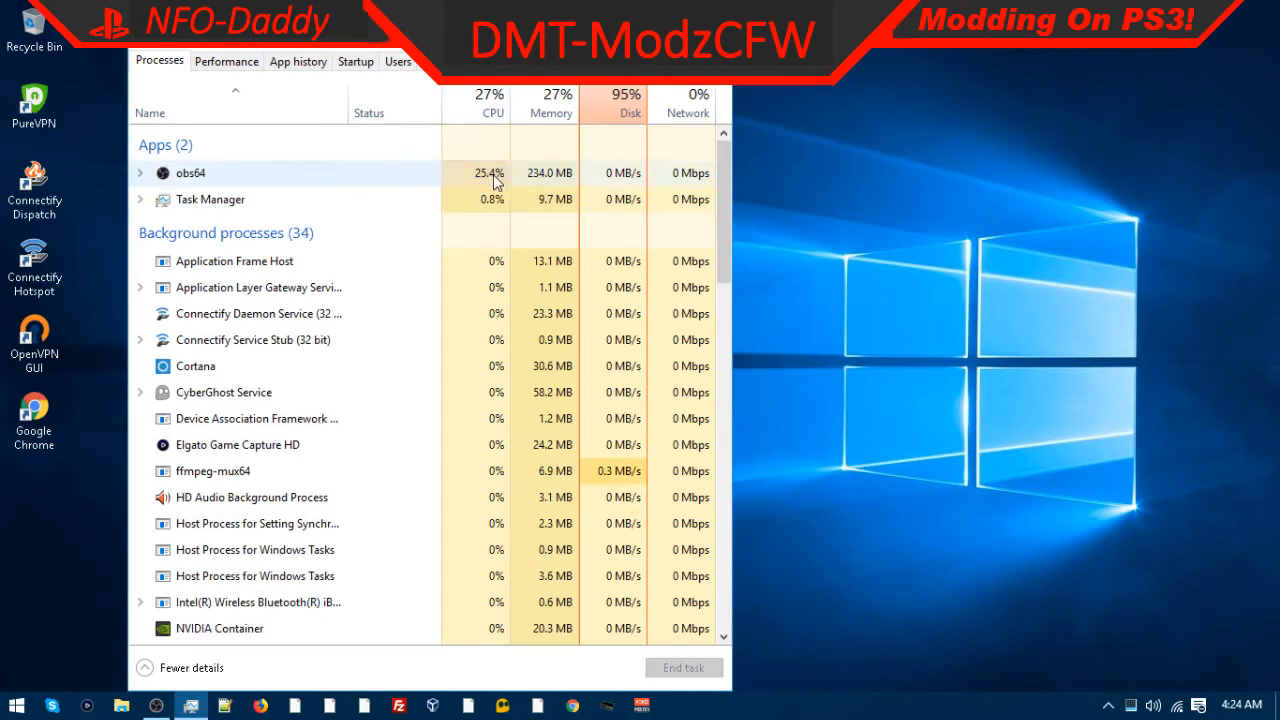
pyautogui.scroll(-3, 565, 127)
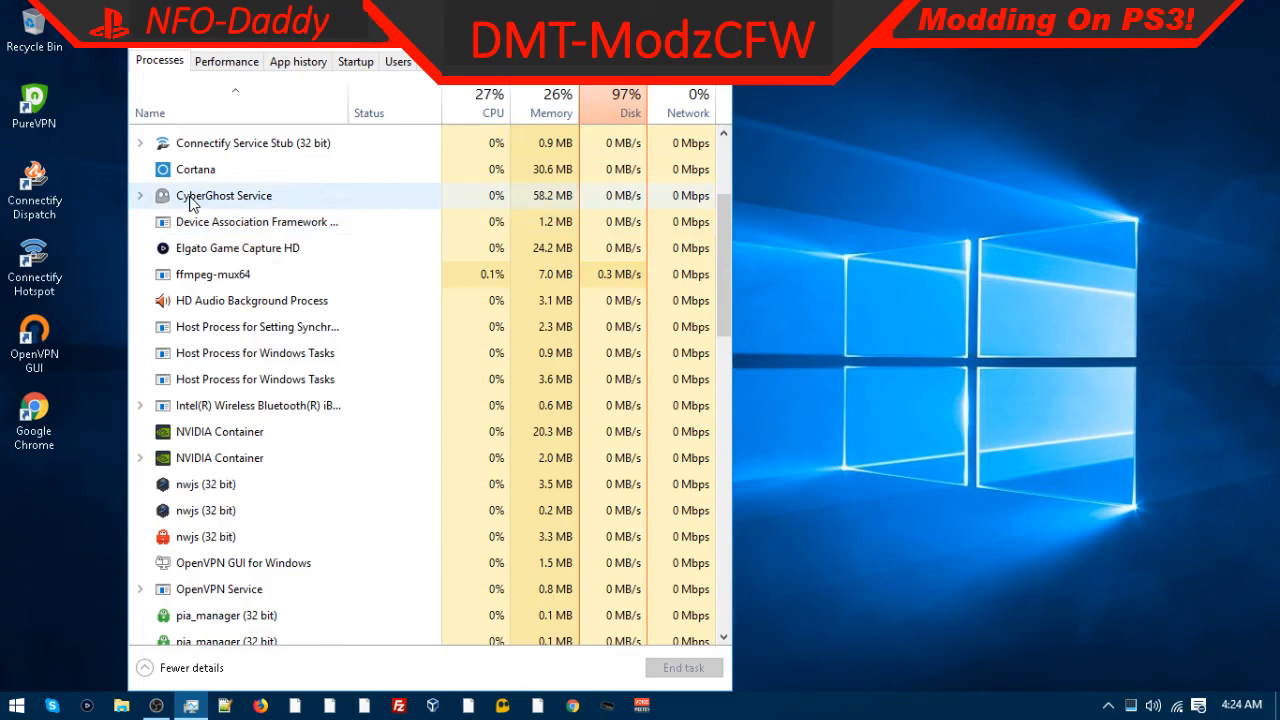
# Step: End the CyberGhost Service and nwjs (32 bit) background processes, dismissing the termination error
pyautogui.rightClick(240, 196)
pyautogui.click(250, 228)
pyautogui.scroll(-2, 245, 205)
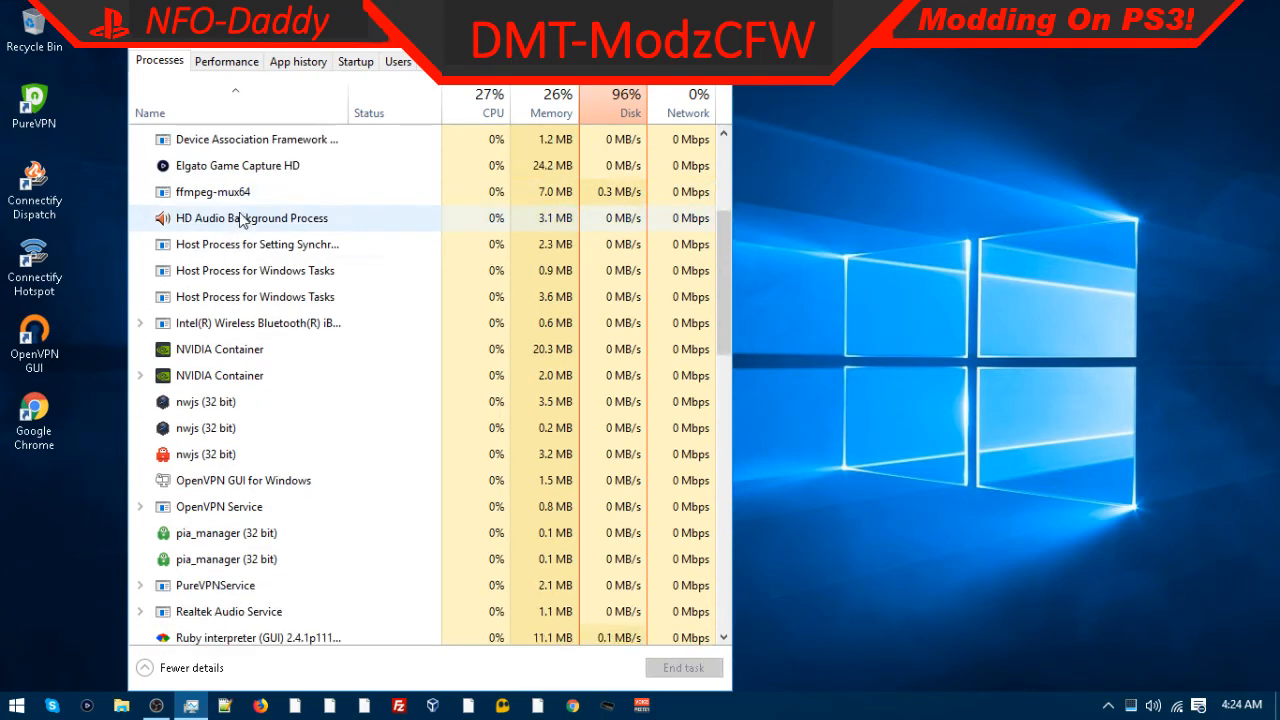
pyautogui.rightClick(216, 317)
pyautogui.click(255, 324)
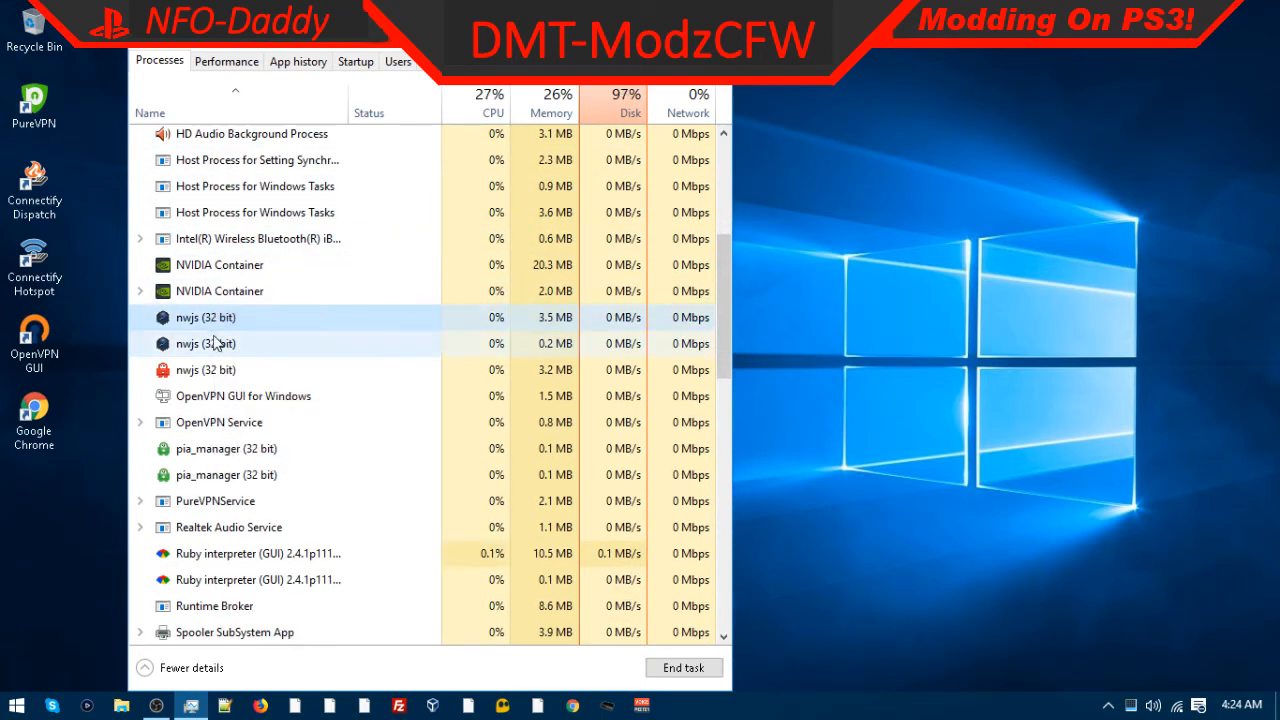
pyautogui.rightClick(223, 340)
pyautogui.click(255, 348)
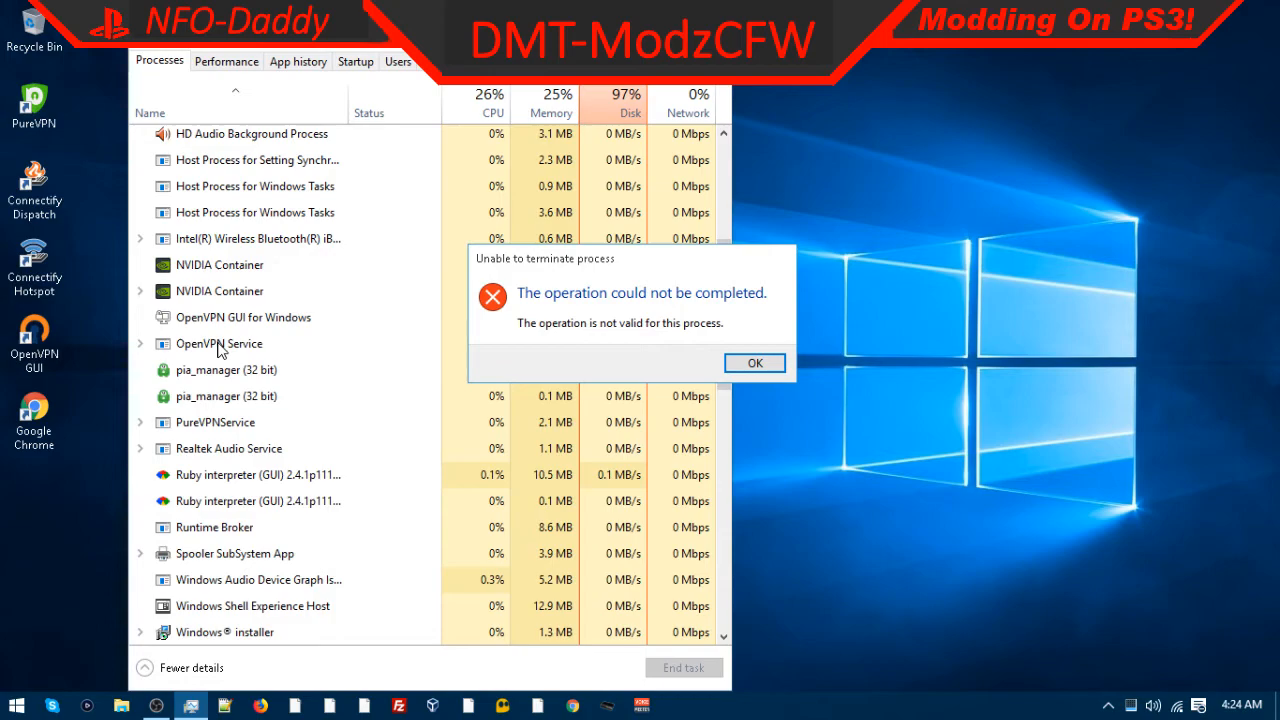
pyautogui.click(754, 363)
# Step: End the nwjs, OpenVPN GUI for Windows, OpenVPN Service, pia_manager and PureVPNService background processes
pyautogui.rightClick(210, 320)
pyautogui.click(255, 328)
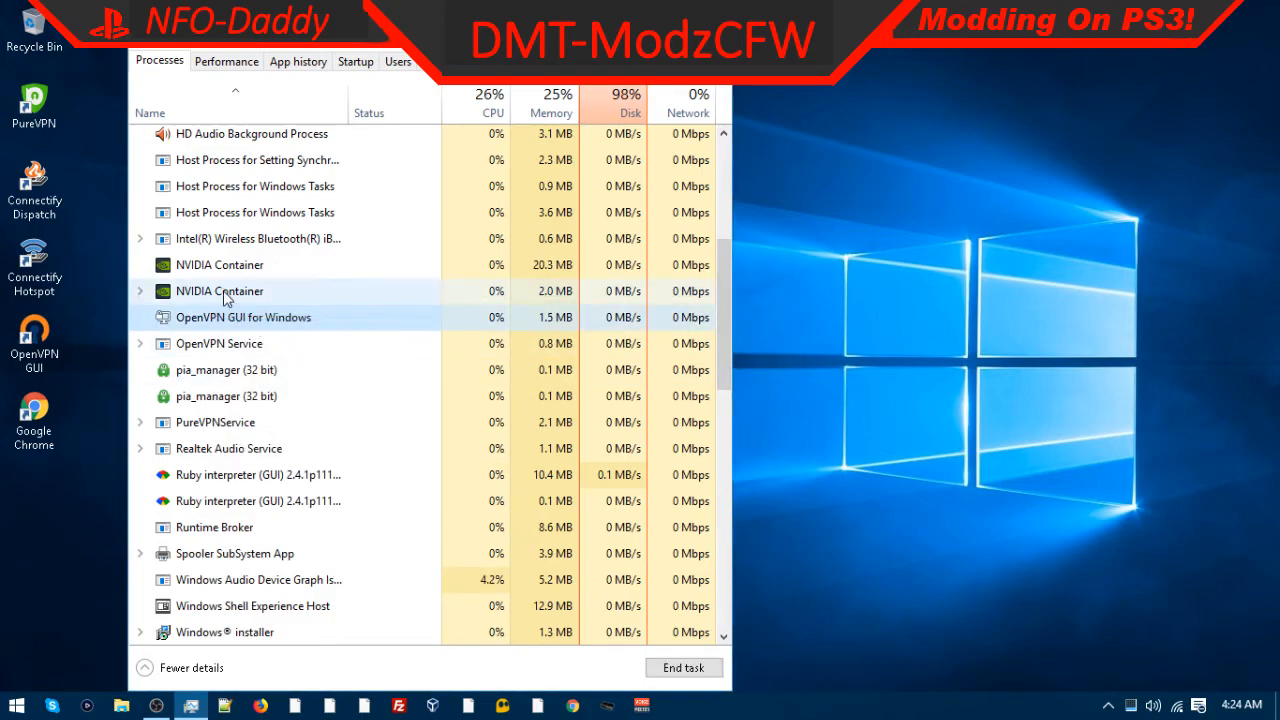
pyautogui.rightClick(217, 352)
pyautogui.click(258, 366)
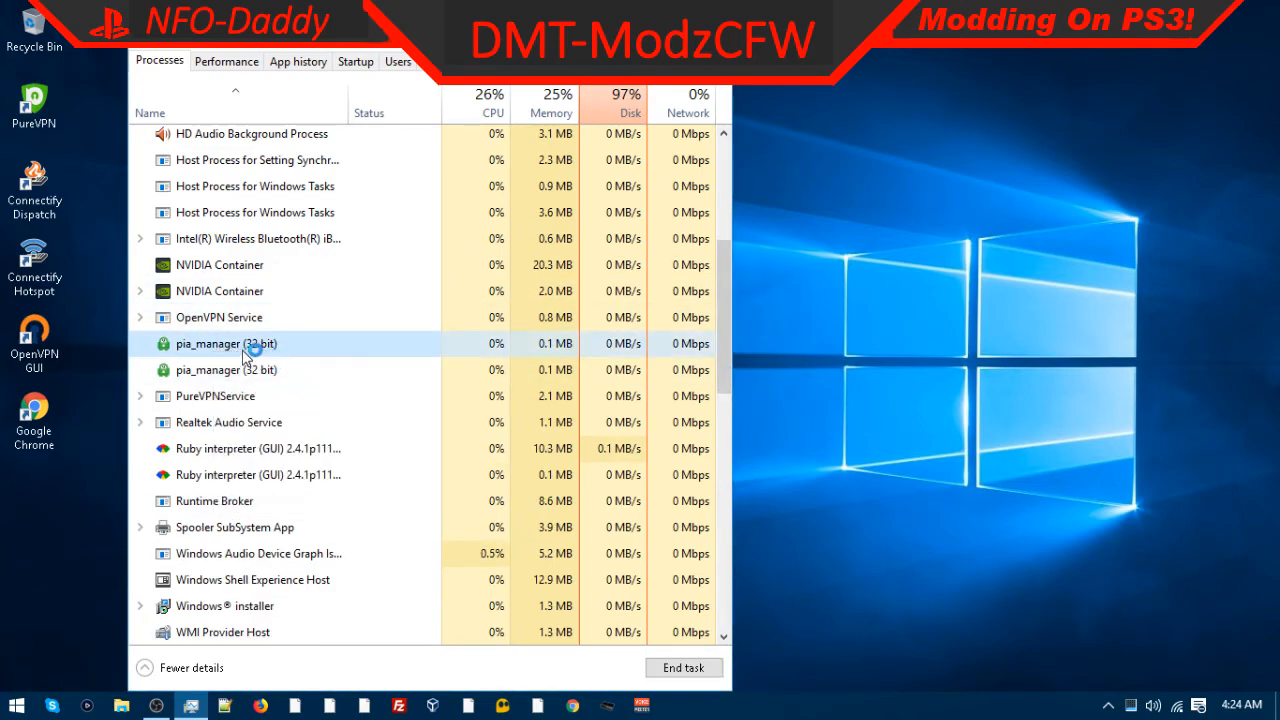
pyautogui.rightClick(235, 324)
pyautogui.click(279, 355)
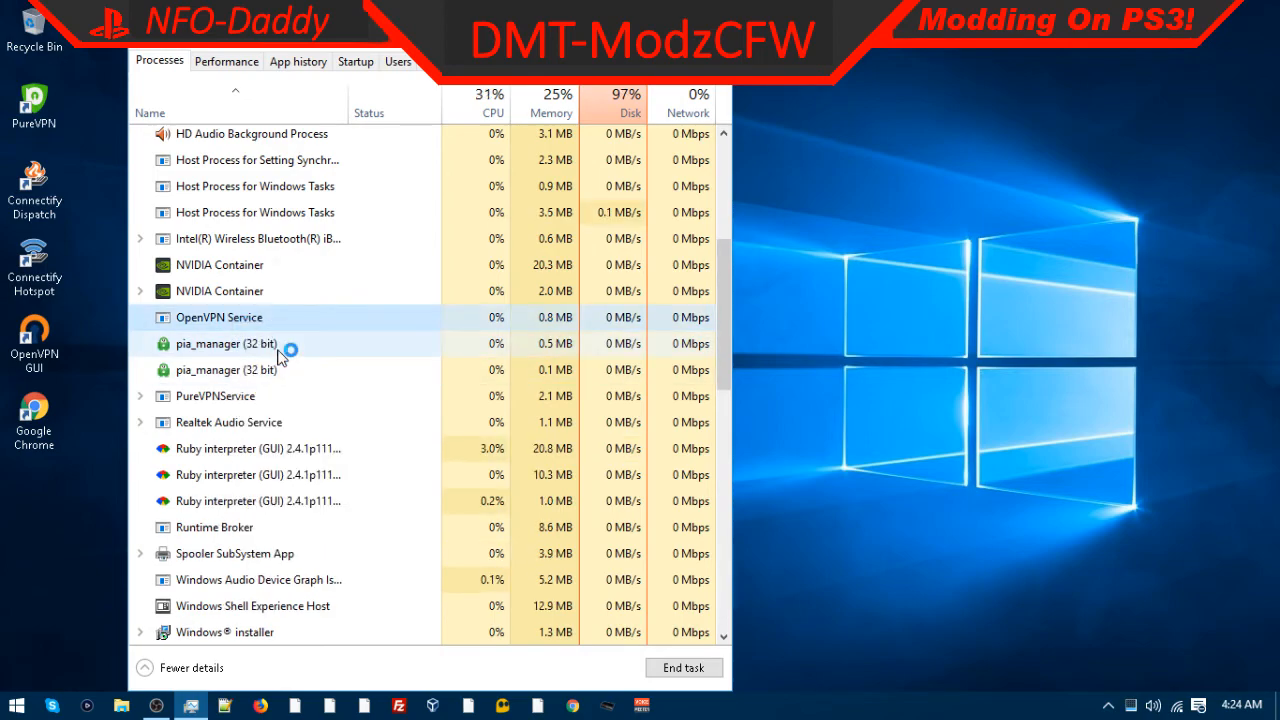
pyautogui.rightClick(209, 343)
pyautogui.click(242, 350)
pyautogui.rightClick(245, 340)
pyautogui.click(275, 332)
pyautogui.rightClick(244, 345)
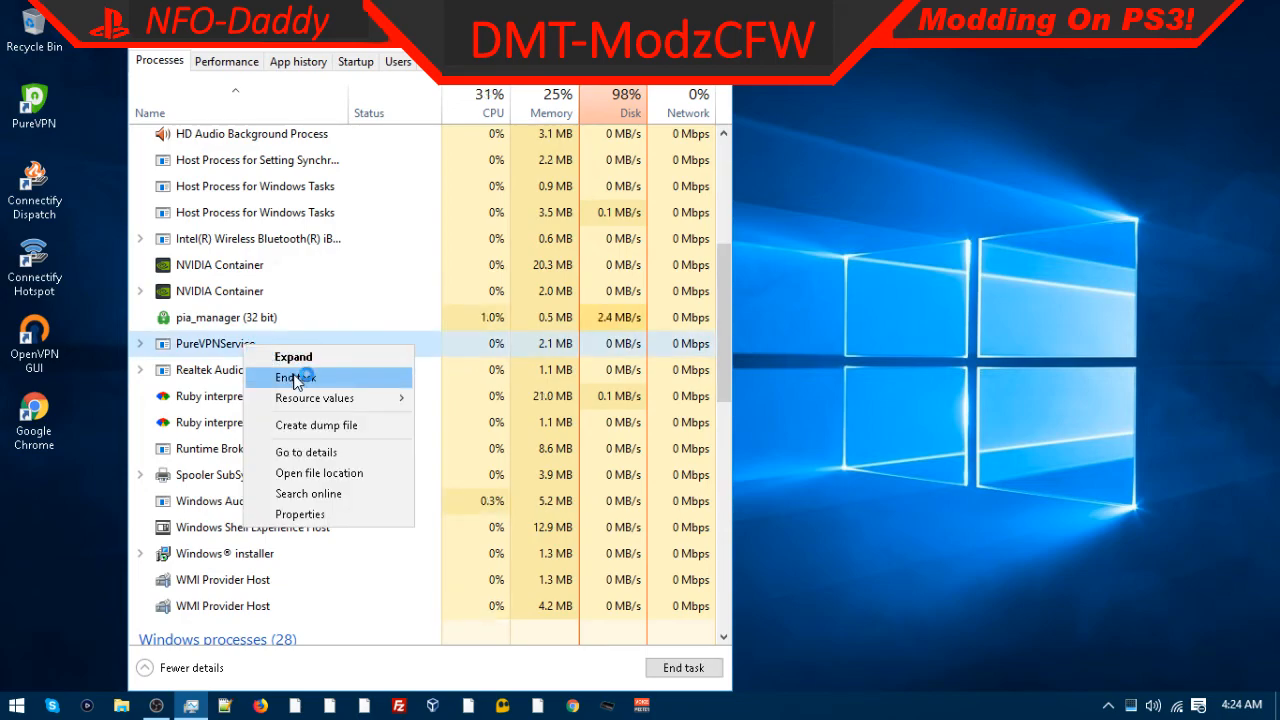
pyautogui.click(295, 377)
# Step: End the pia_manager and Ruby interpreter (GUI) background processes
pyautogui.rightClick(246, 326)
pyautogui.click(300, 340)
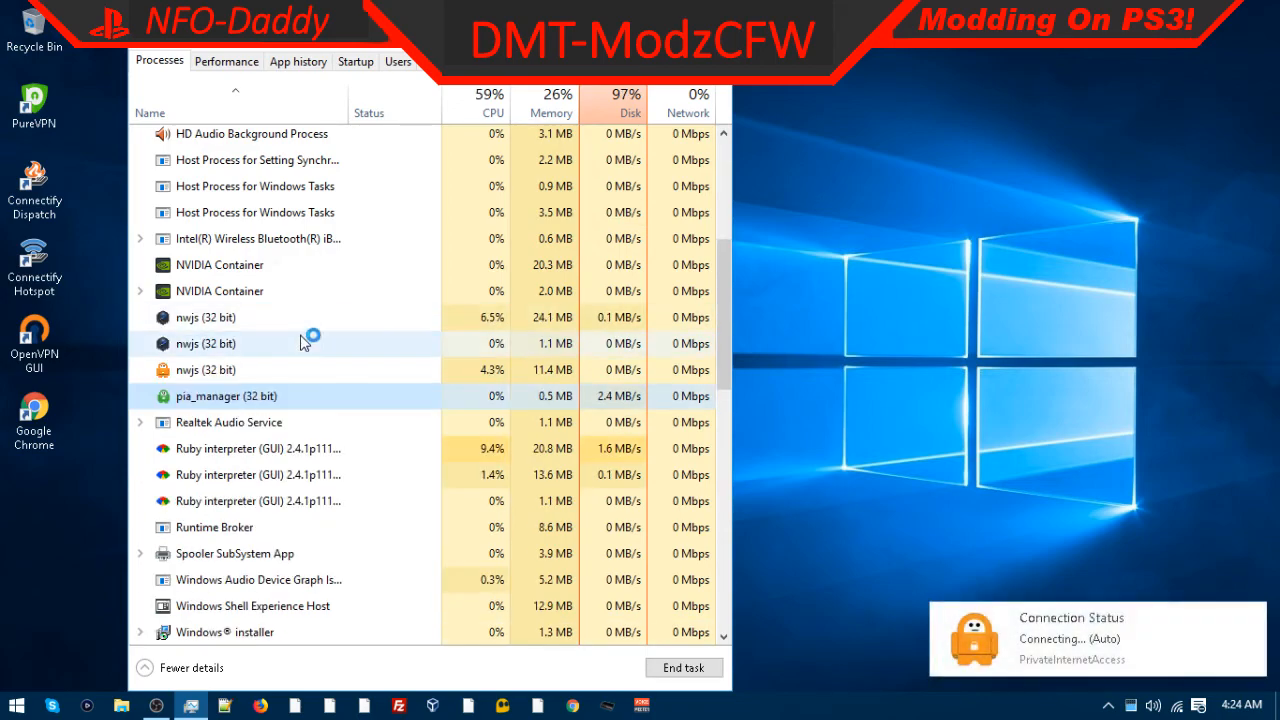
pyautogui.rightClick(213, 397)
pyautogui.click(240, 406)
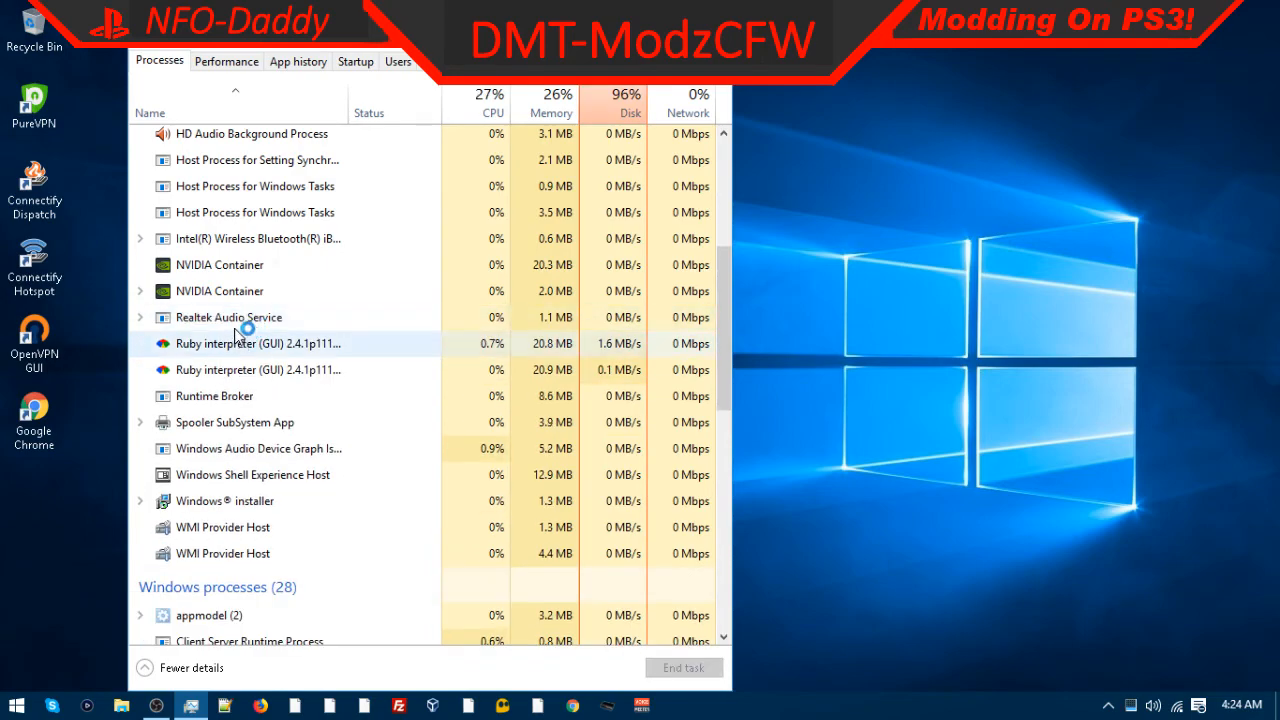
pyautogui.rightClick(244, 347)
pyautogui.click(290, 359)
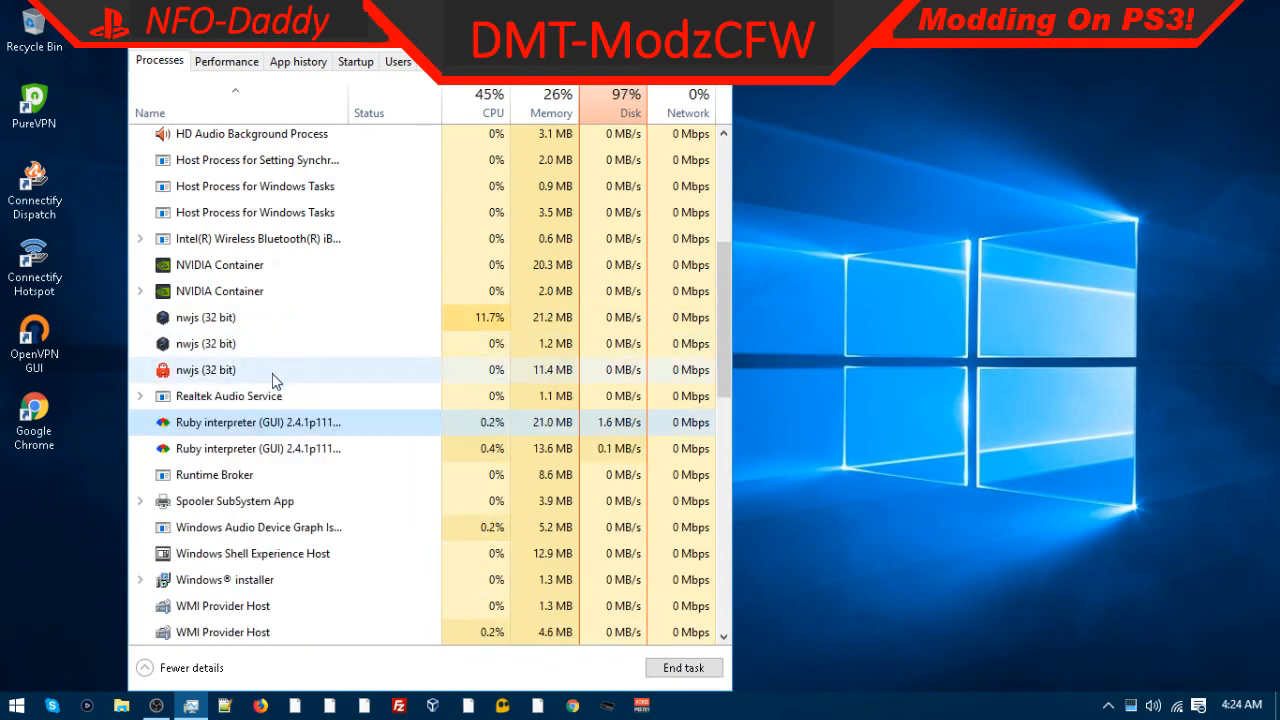
pyautogui.rightClick(257, 441)
pyautogui.click(292, 450)
# Step: End the remaining Ruby interpreter and nwjs (32 bit) processes, then close Task Manager
pyautogui.rightClick(262, 418)
pyautogui.click(310, 452)
pyautogui.rightClick(280, 400)
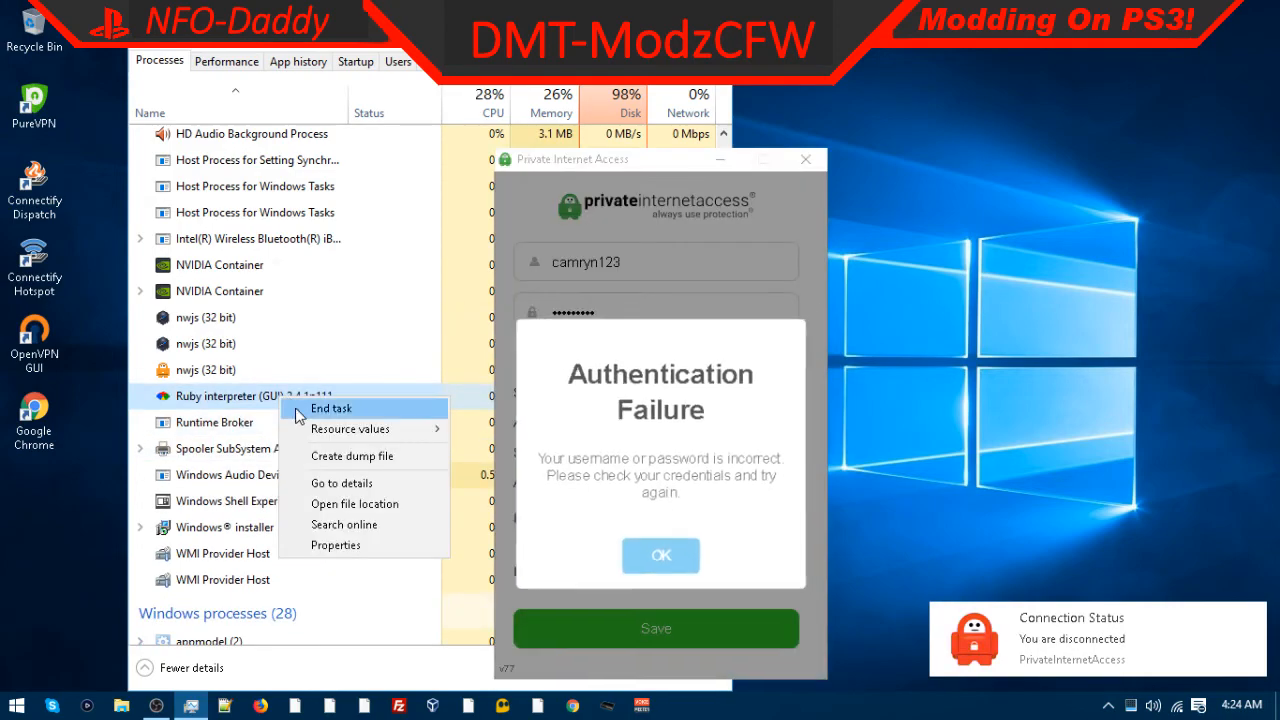
pyautogui.click(300, 410)
pyautogui.rightClick(240, 372)
pyautogui.click(285, 385)
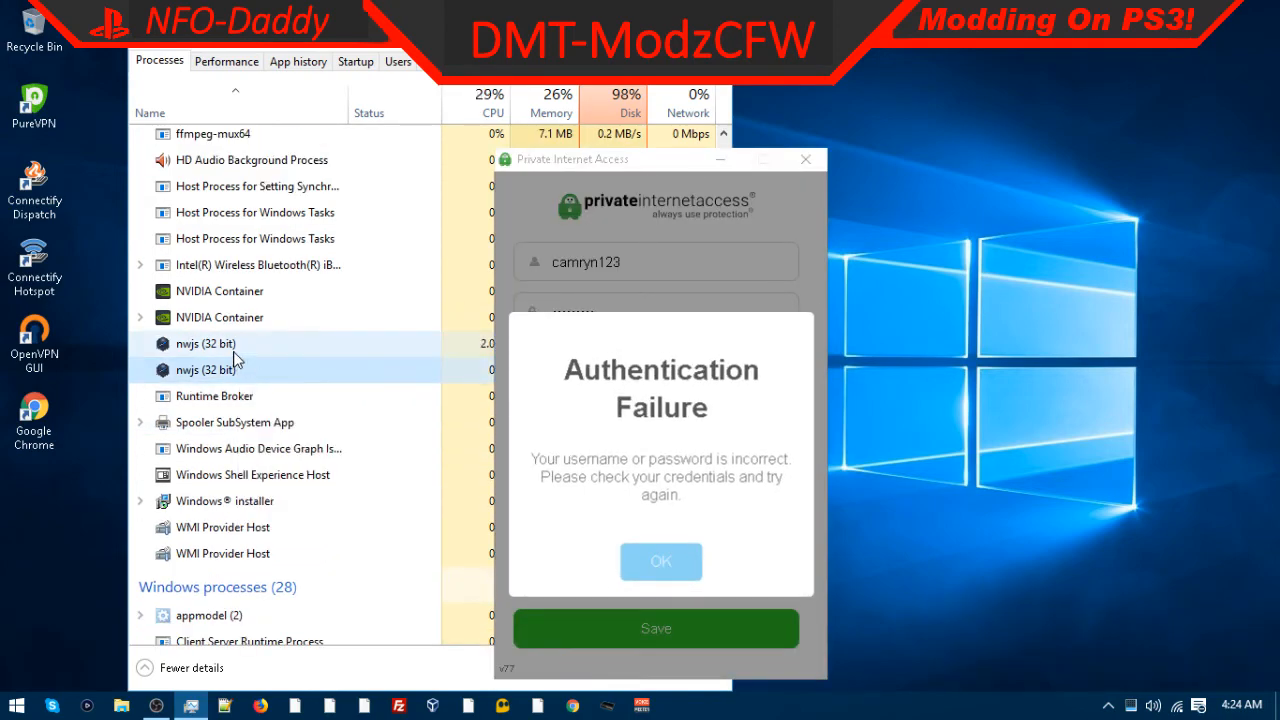
pyautogui.rightClick(243, 354)
pyautogui.click(272, 366)
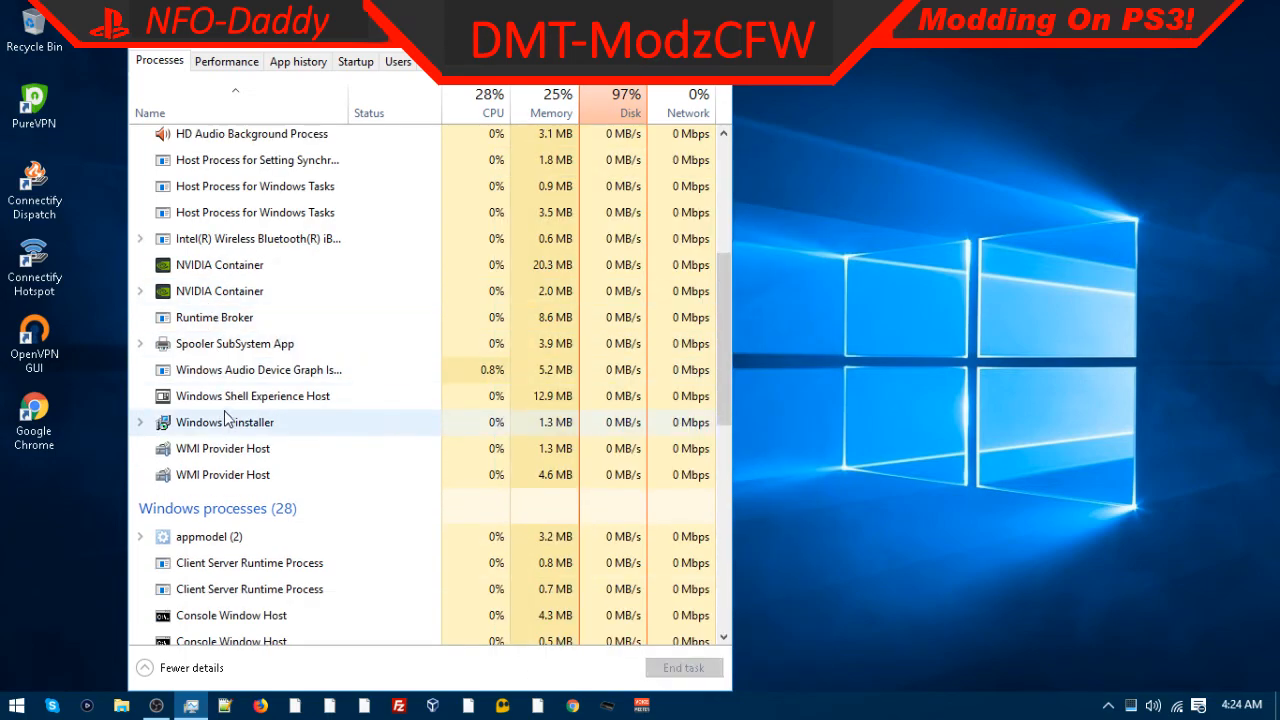
pyautogui.scroll(4, 195, 460)
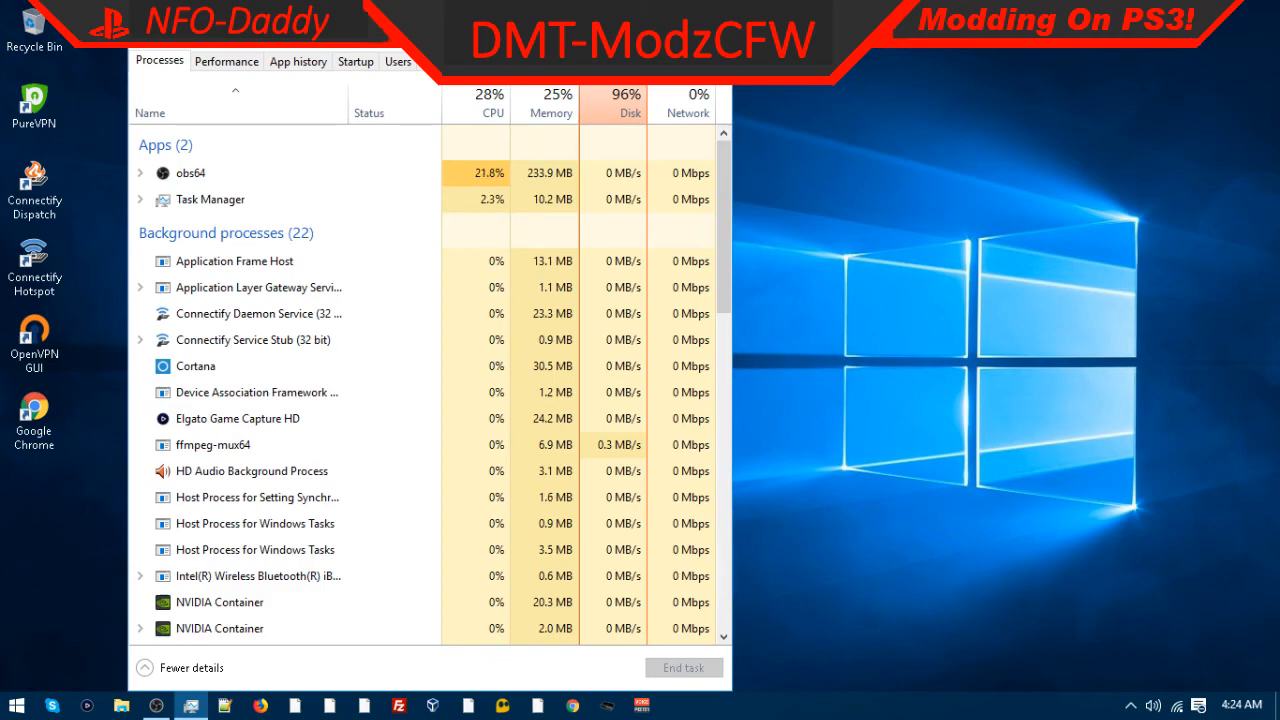
pyautogui.click(709, 15)
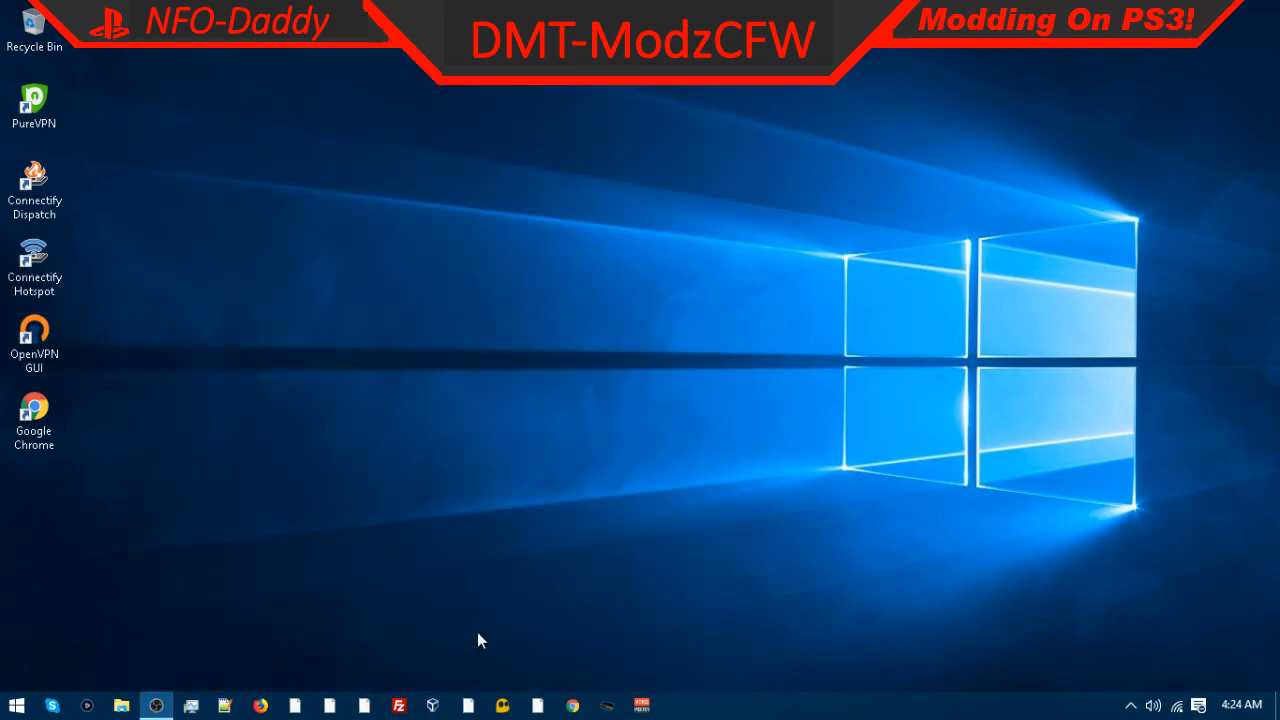
pyautogui.click(16, 705)
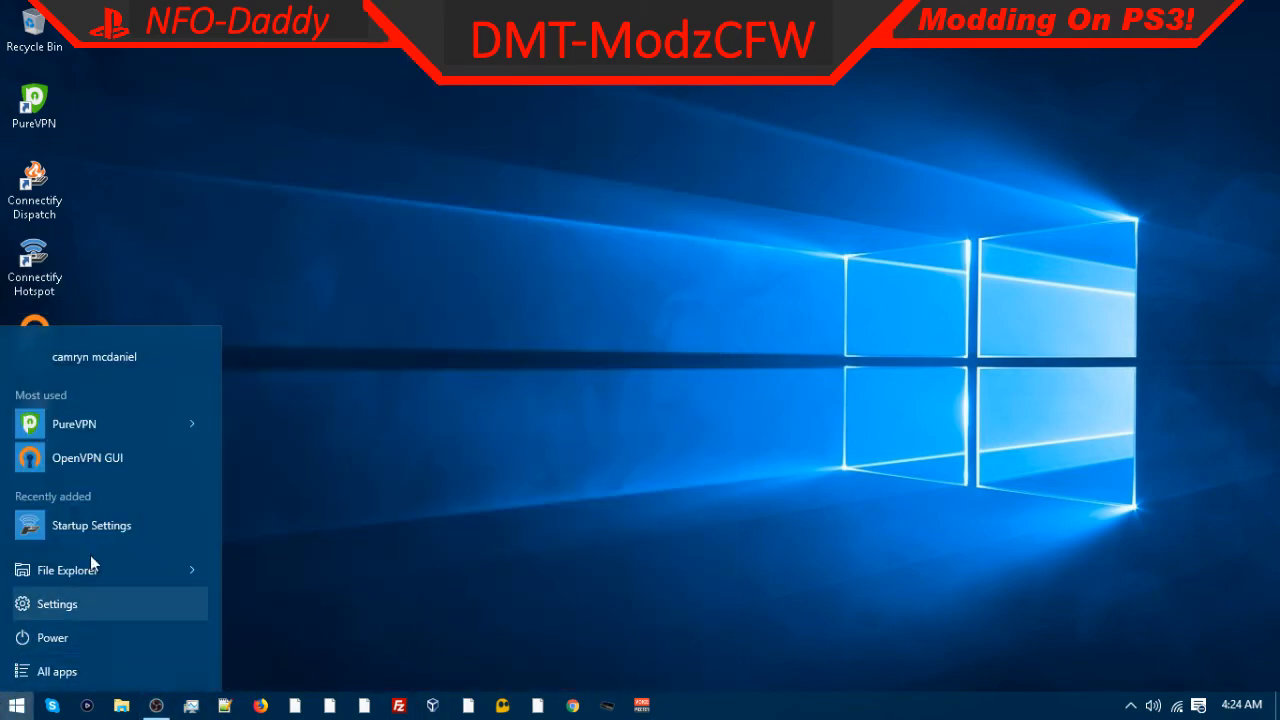
pyautogui.click(332, 391)
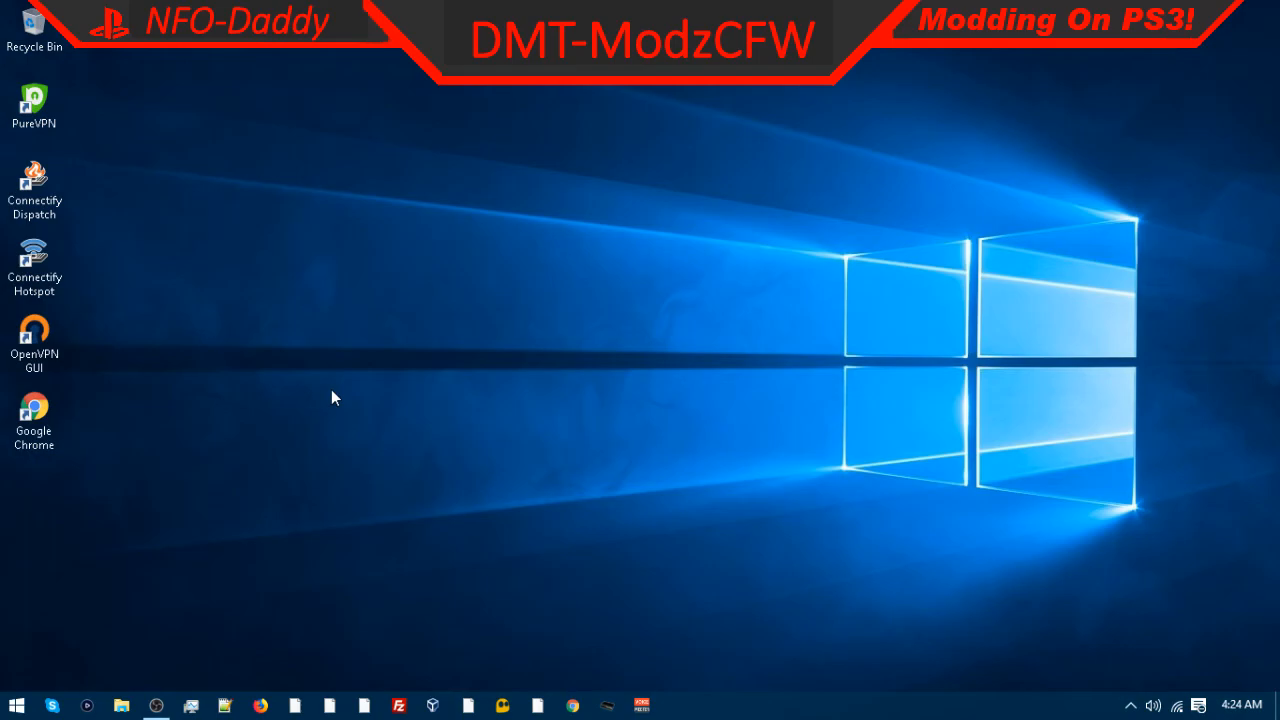
pyautogui.click(164, 703)
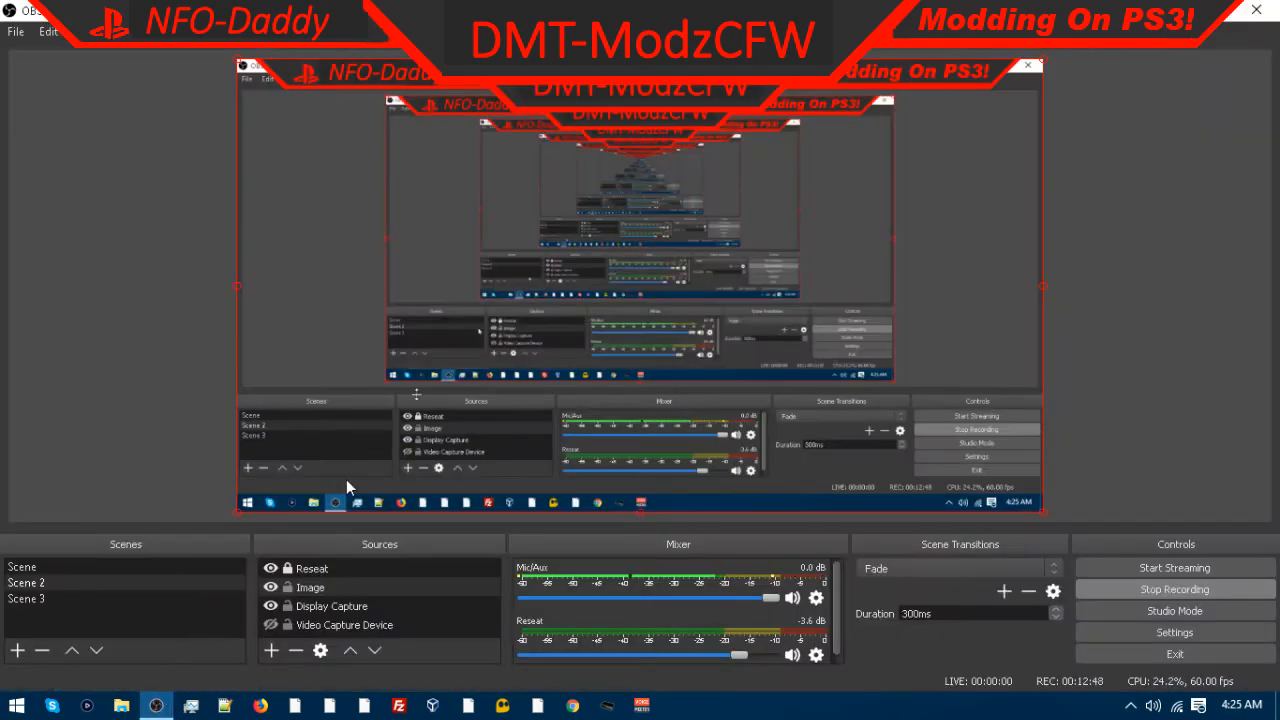
pyautogui.moveTo(570, 68); pyautogui.dragTo(601, 23)
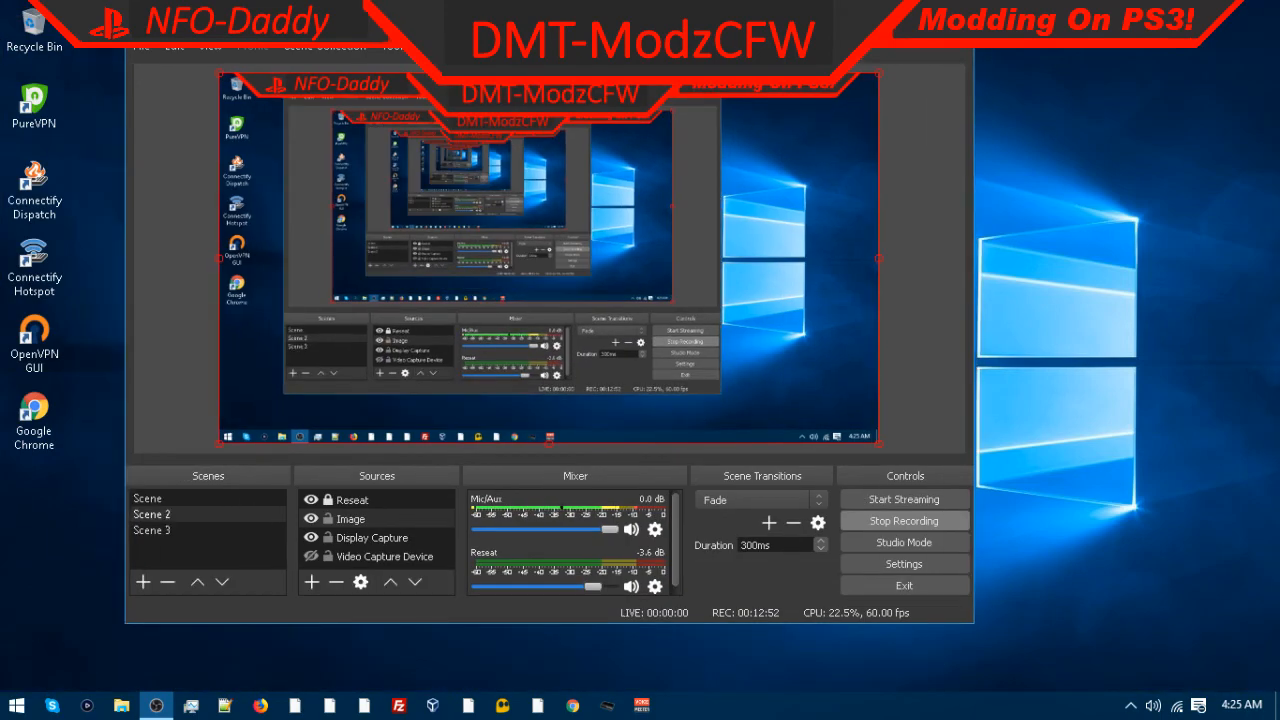
pyautogui.moveTo(510, 8); pyautogui.dragTo(807, 26)
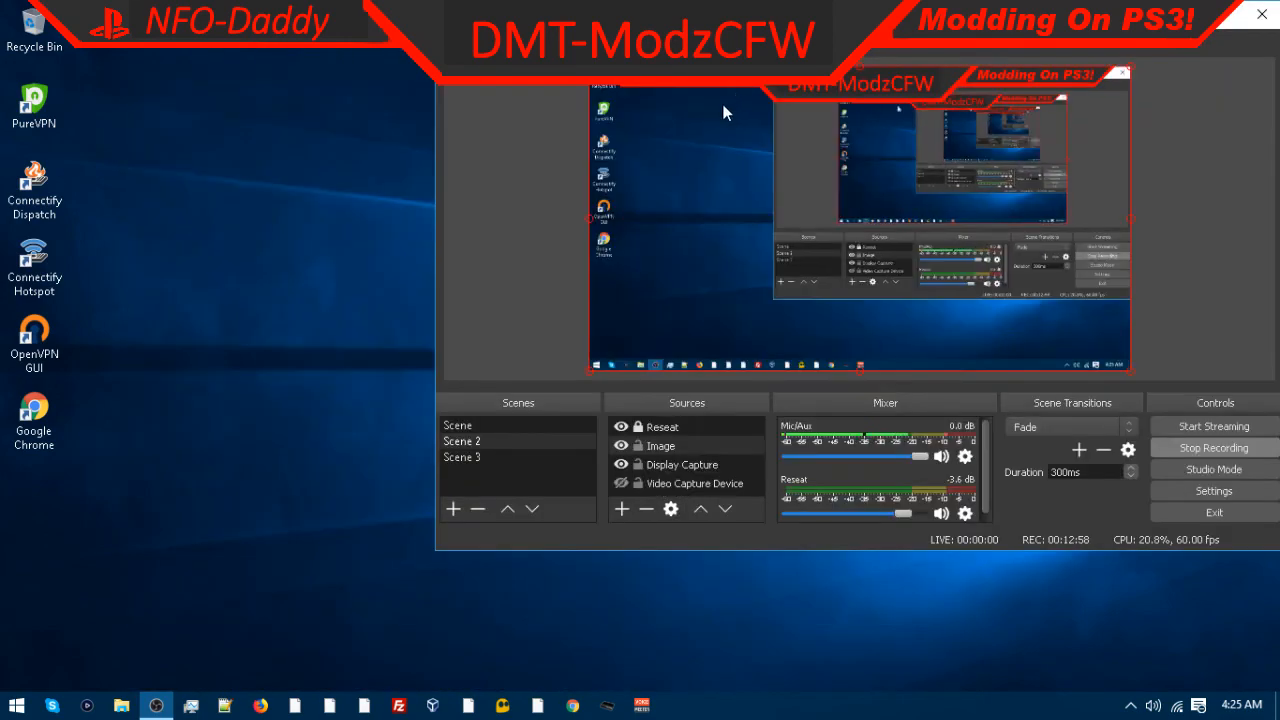